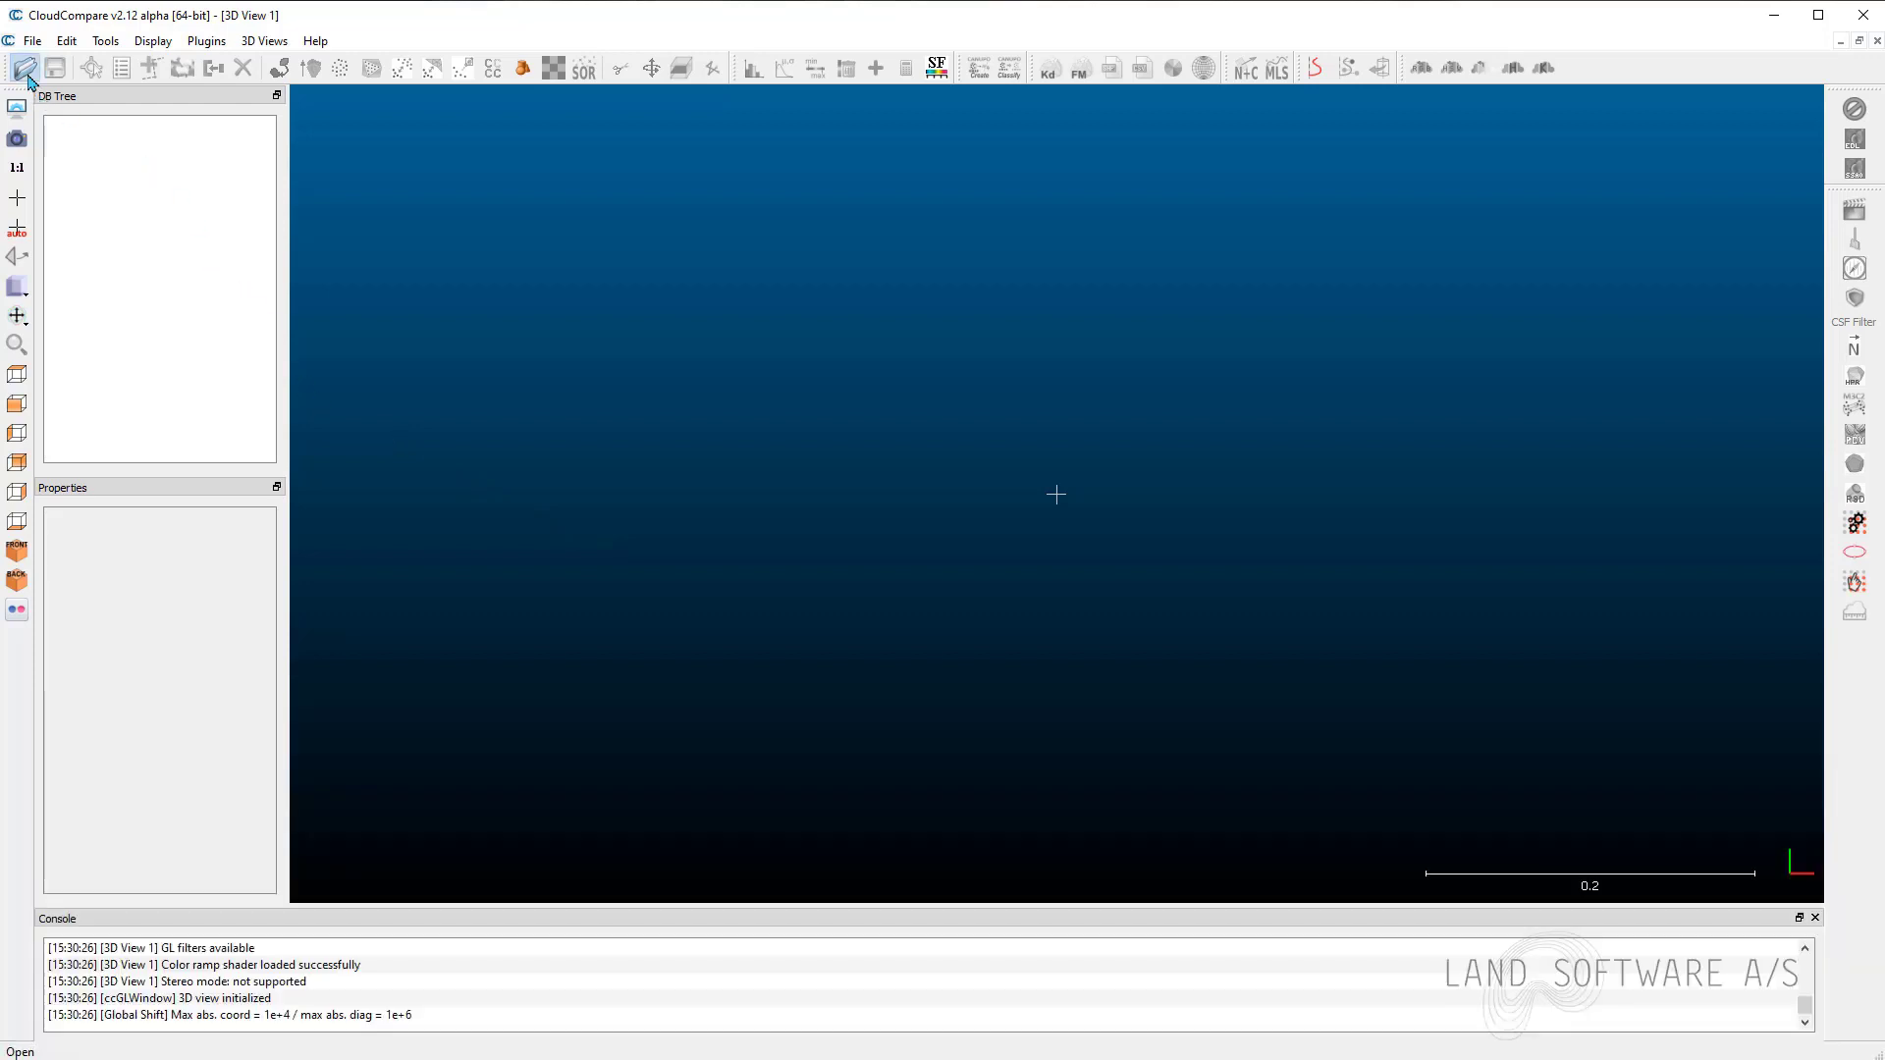
Load 'PUNKTSKY_1km_6179_539 - Cloud.txt' with default columns and the suggested global shift.
left_click(26, 68)
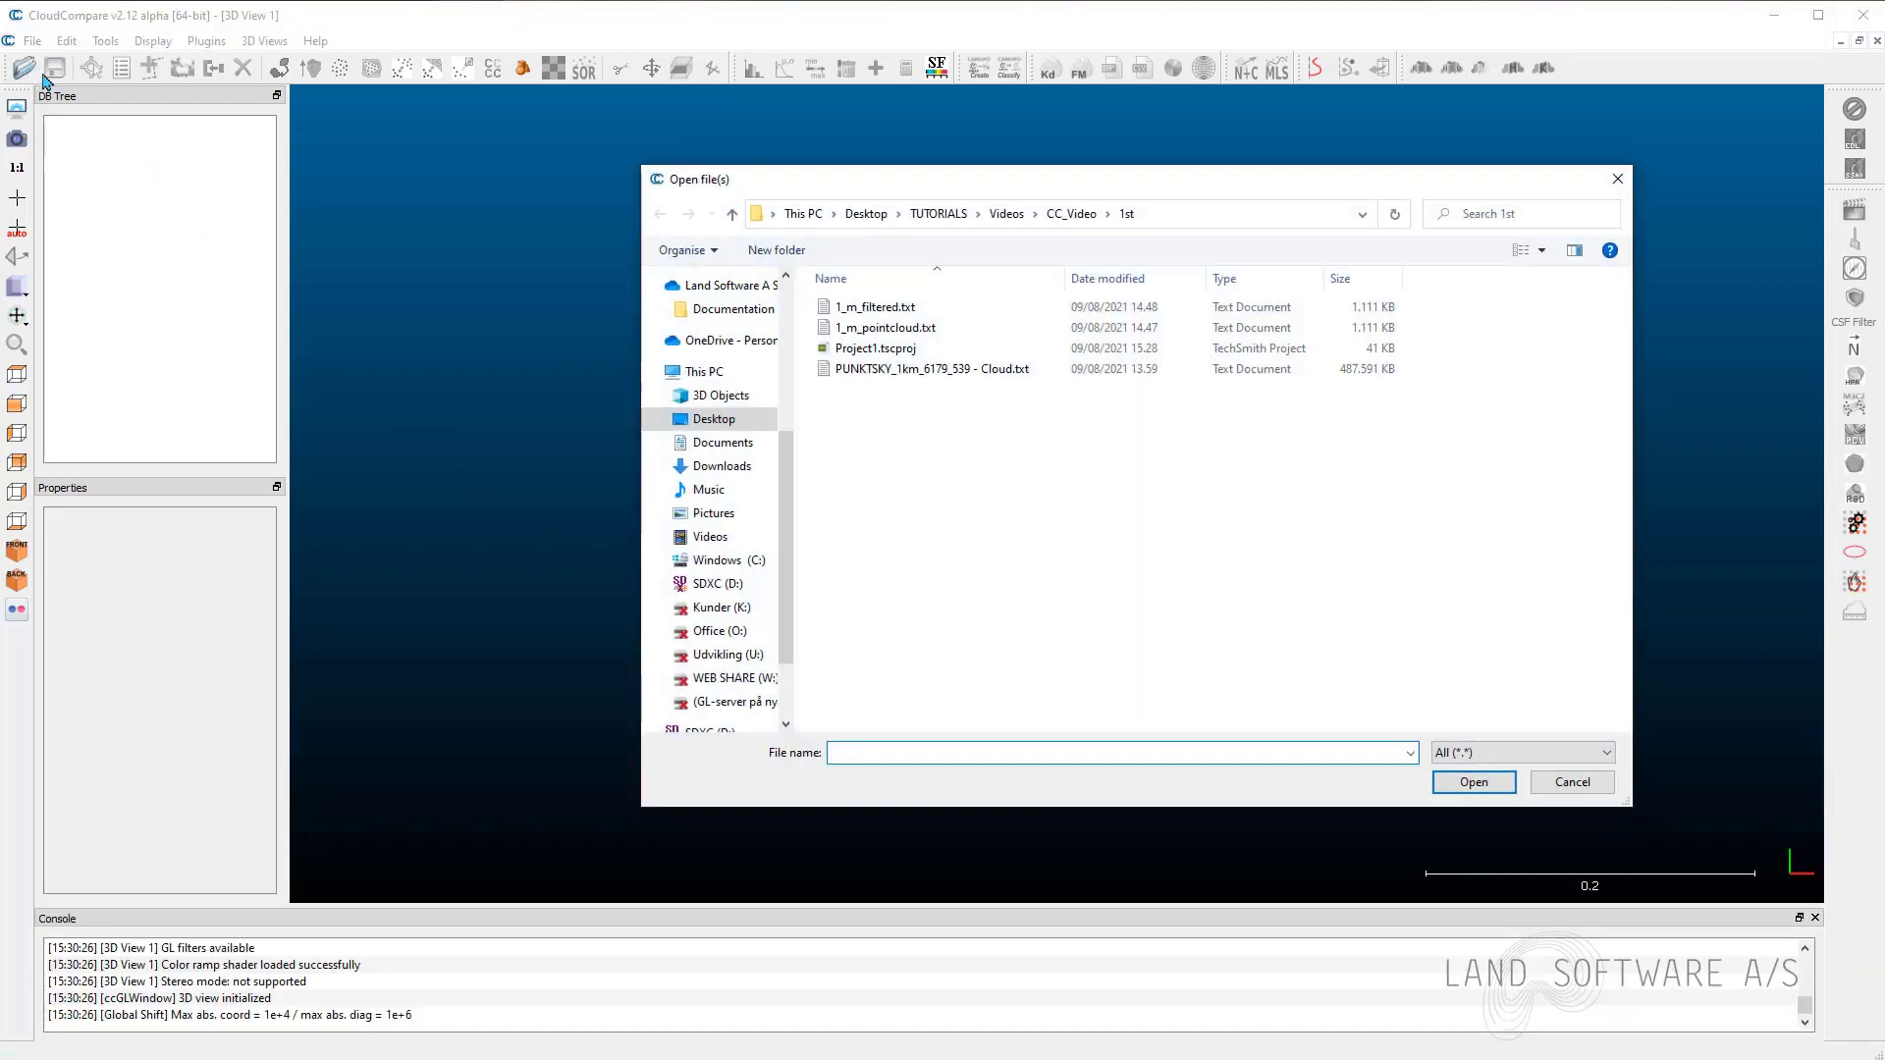
double_click(927, 368)
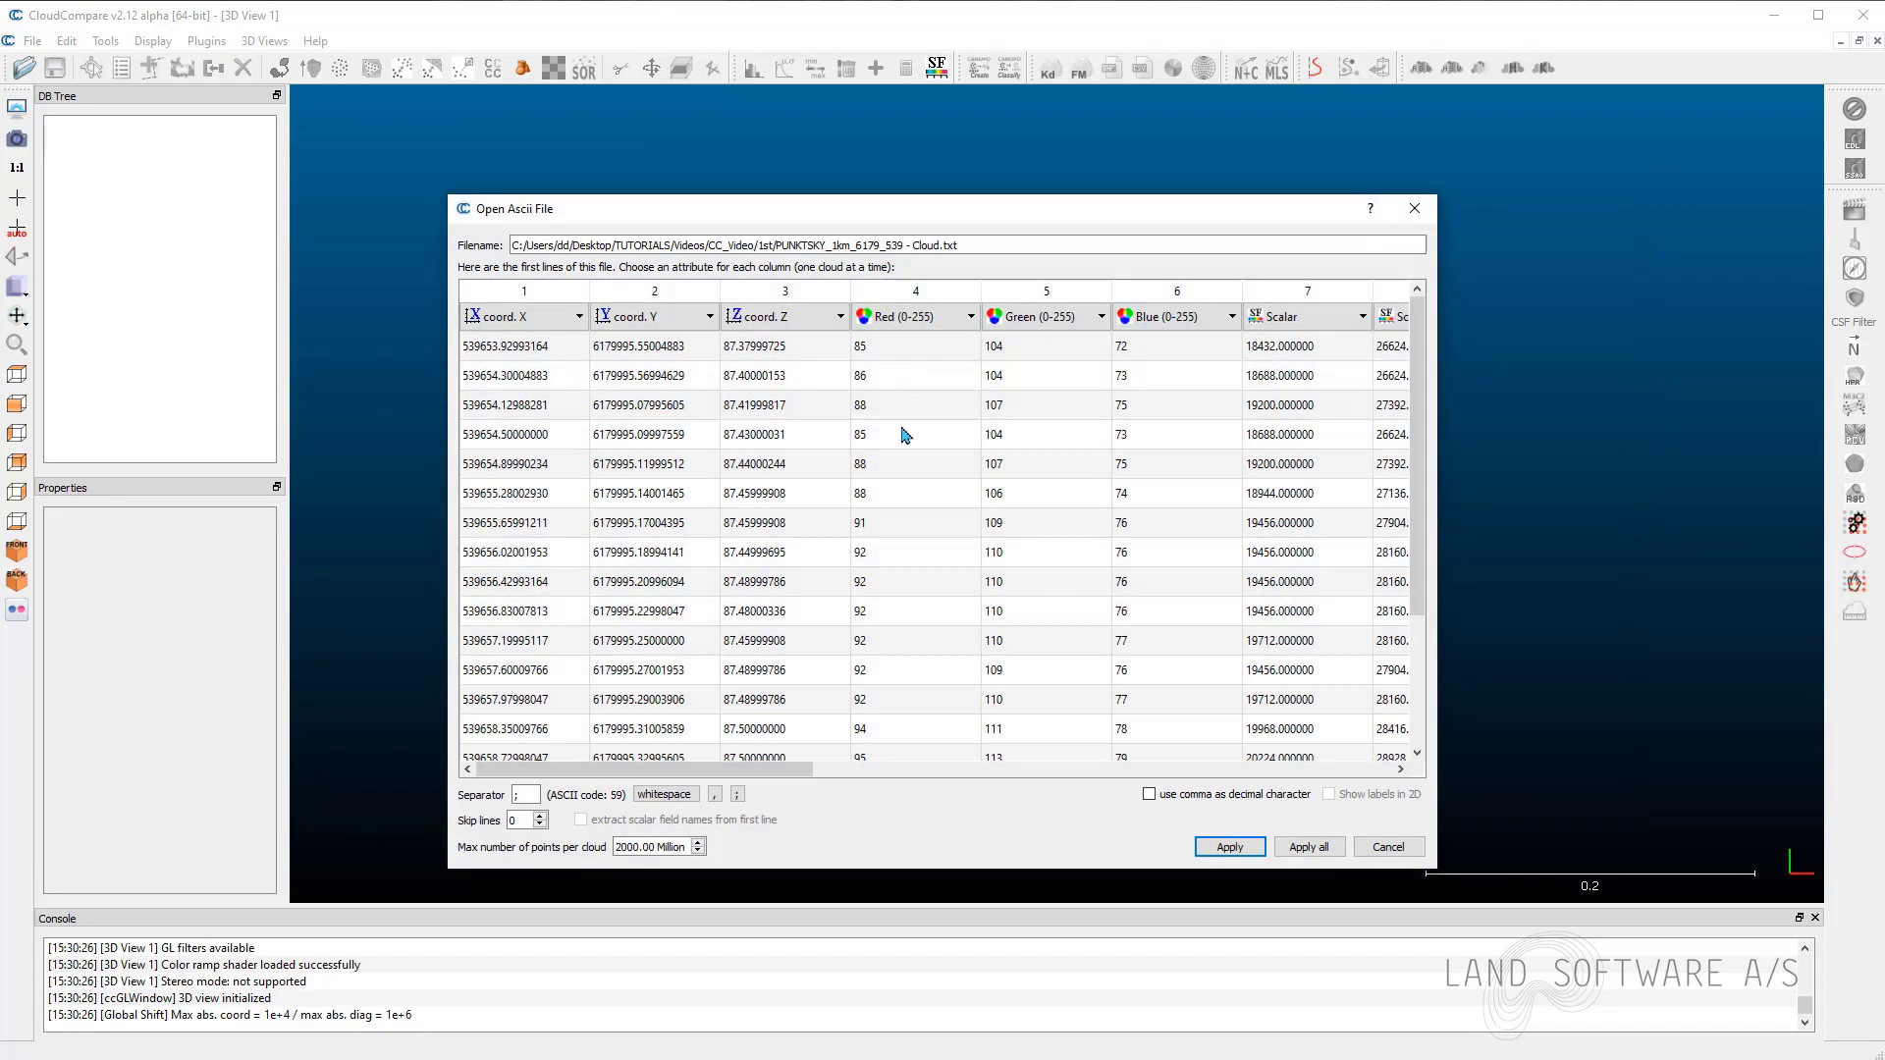
left_click(1309, 851)
left_click_drag(1442, 451, 795, 397)
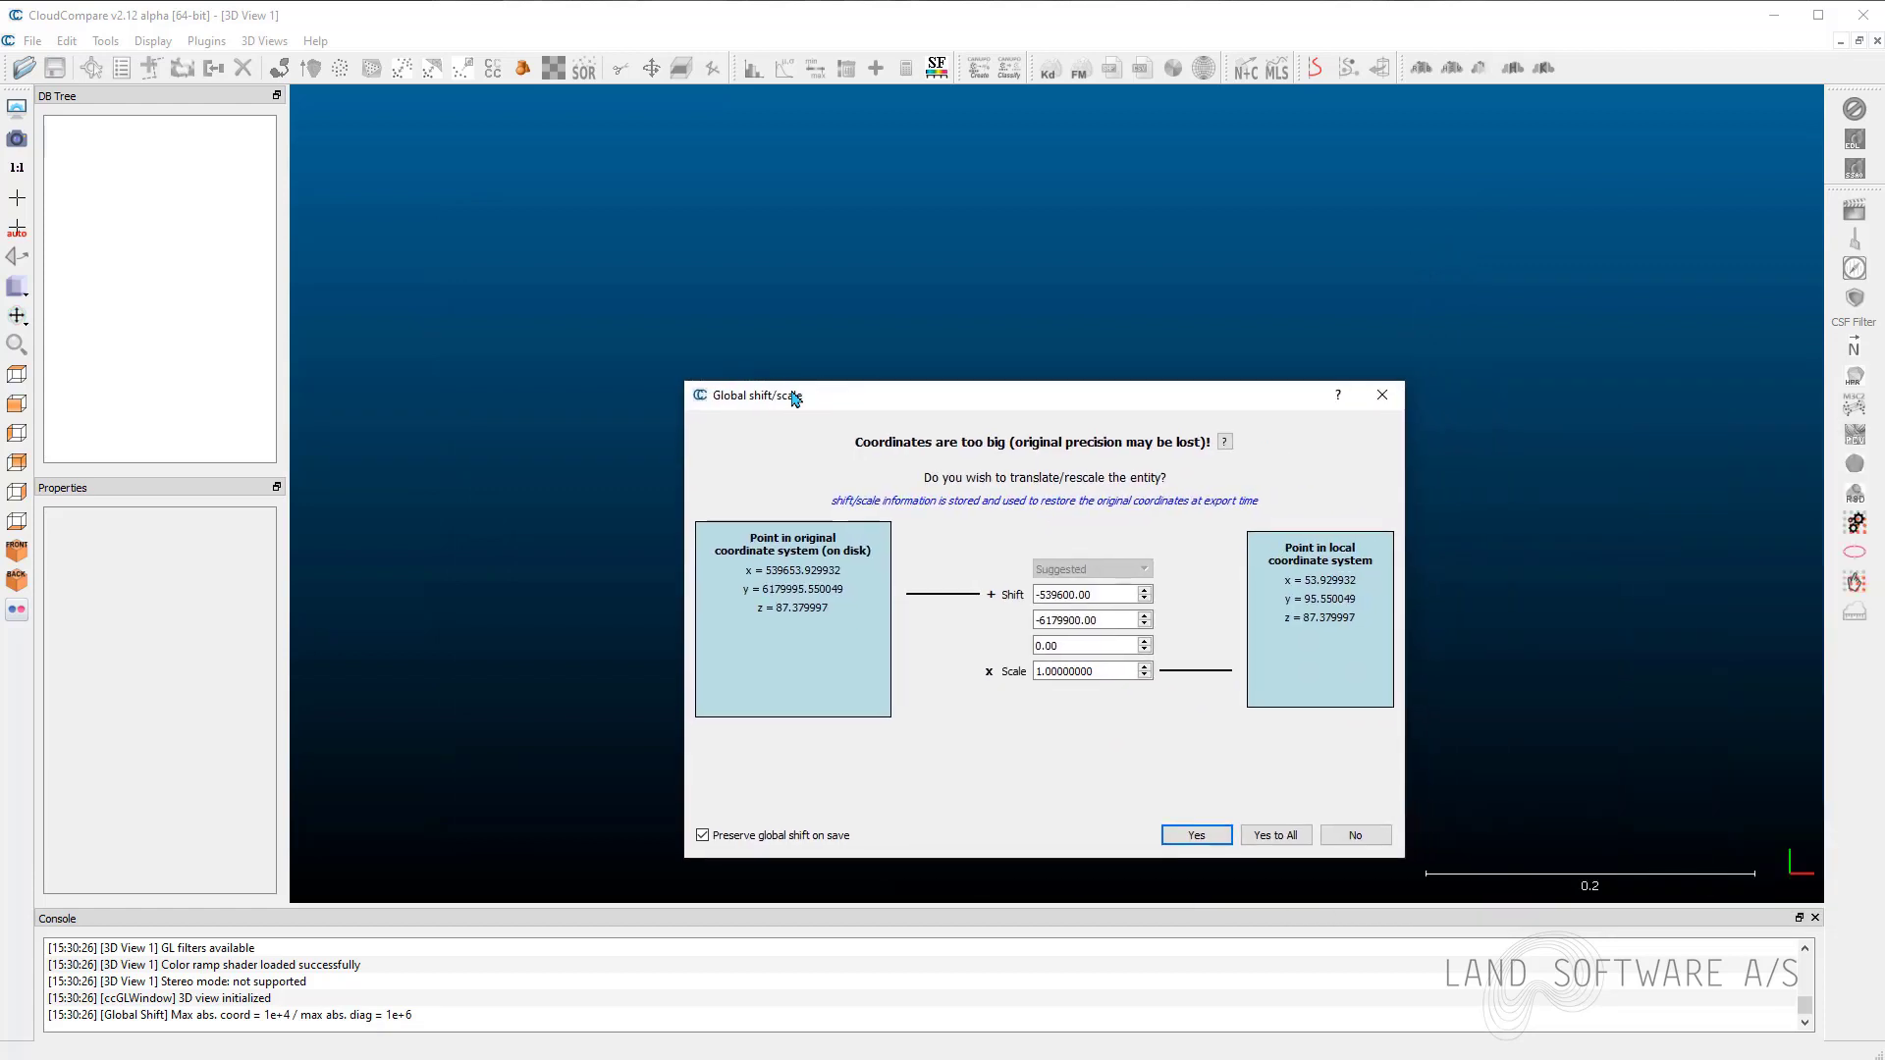
left_click(1275, 835)
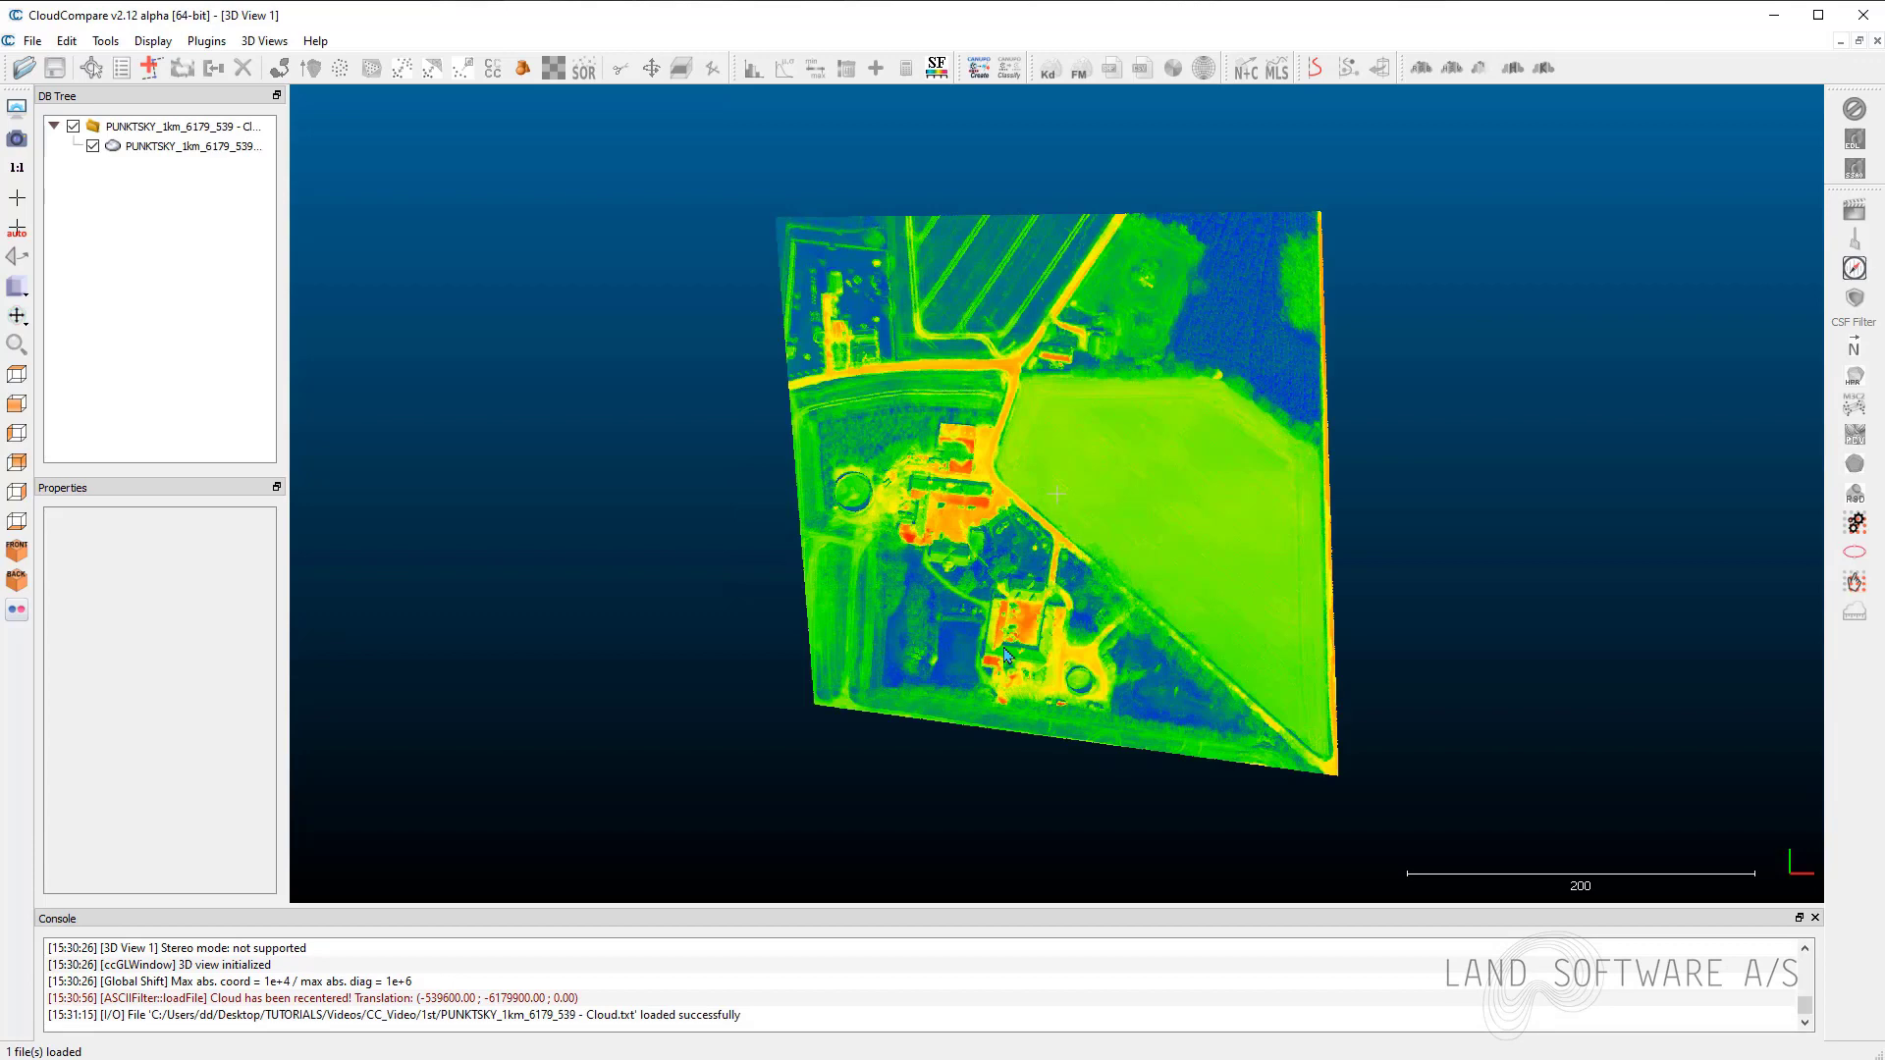
scroll(1139, 429, "up", 2)
scroll(1139, 428, "up", 2)
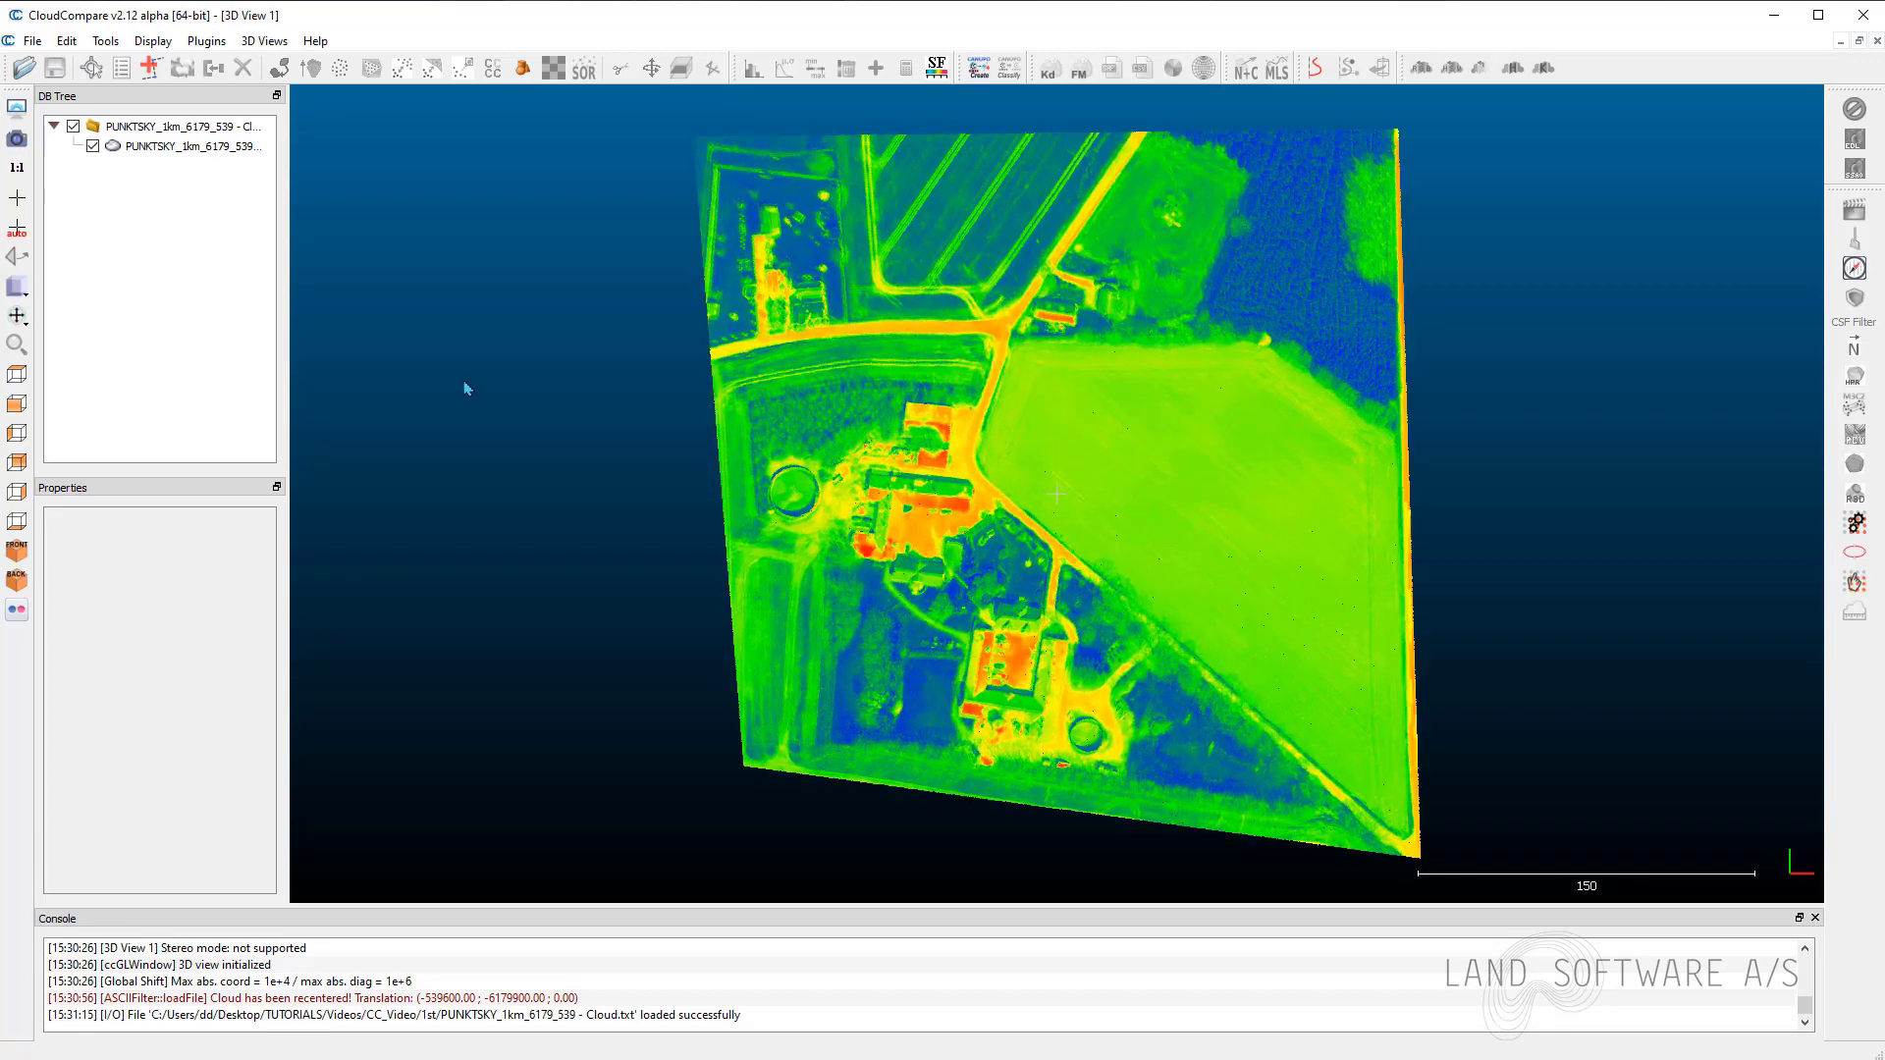
Select the PUNKTSKY cloud in the DB Tree to view its 2,491,653-point properties.
left_click(149, 148)
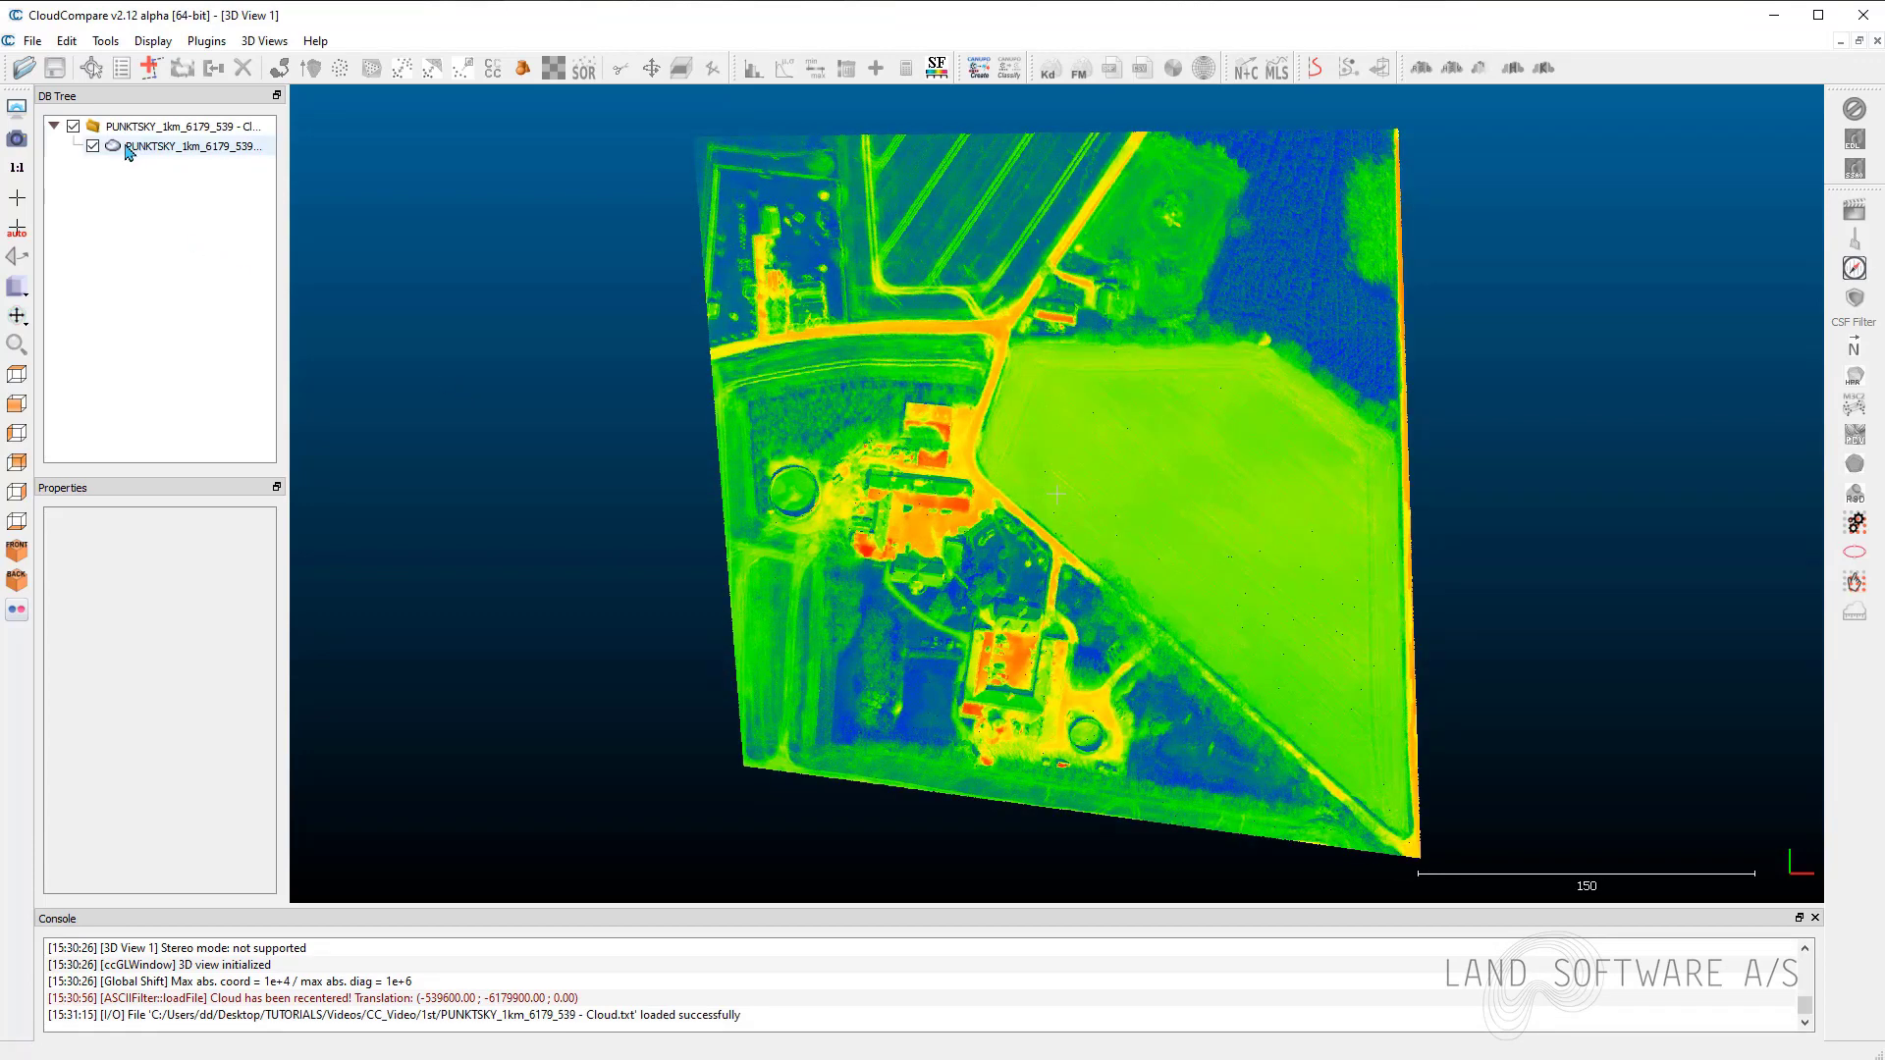
left_click(128, 148)
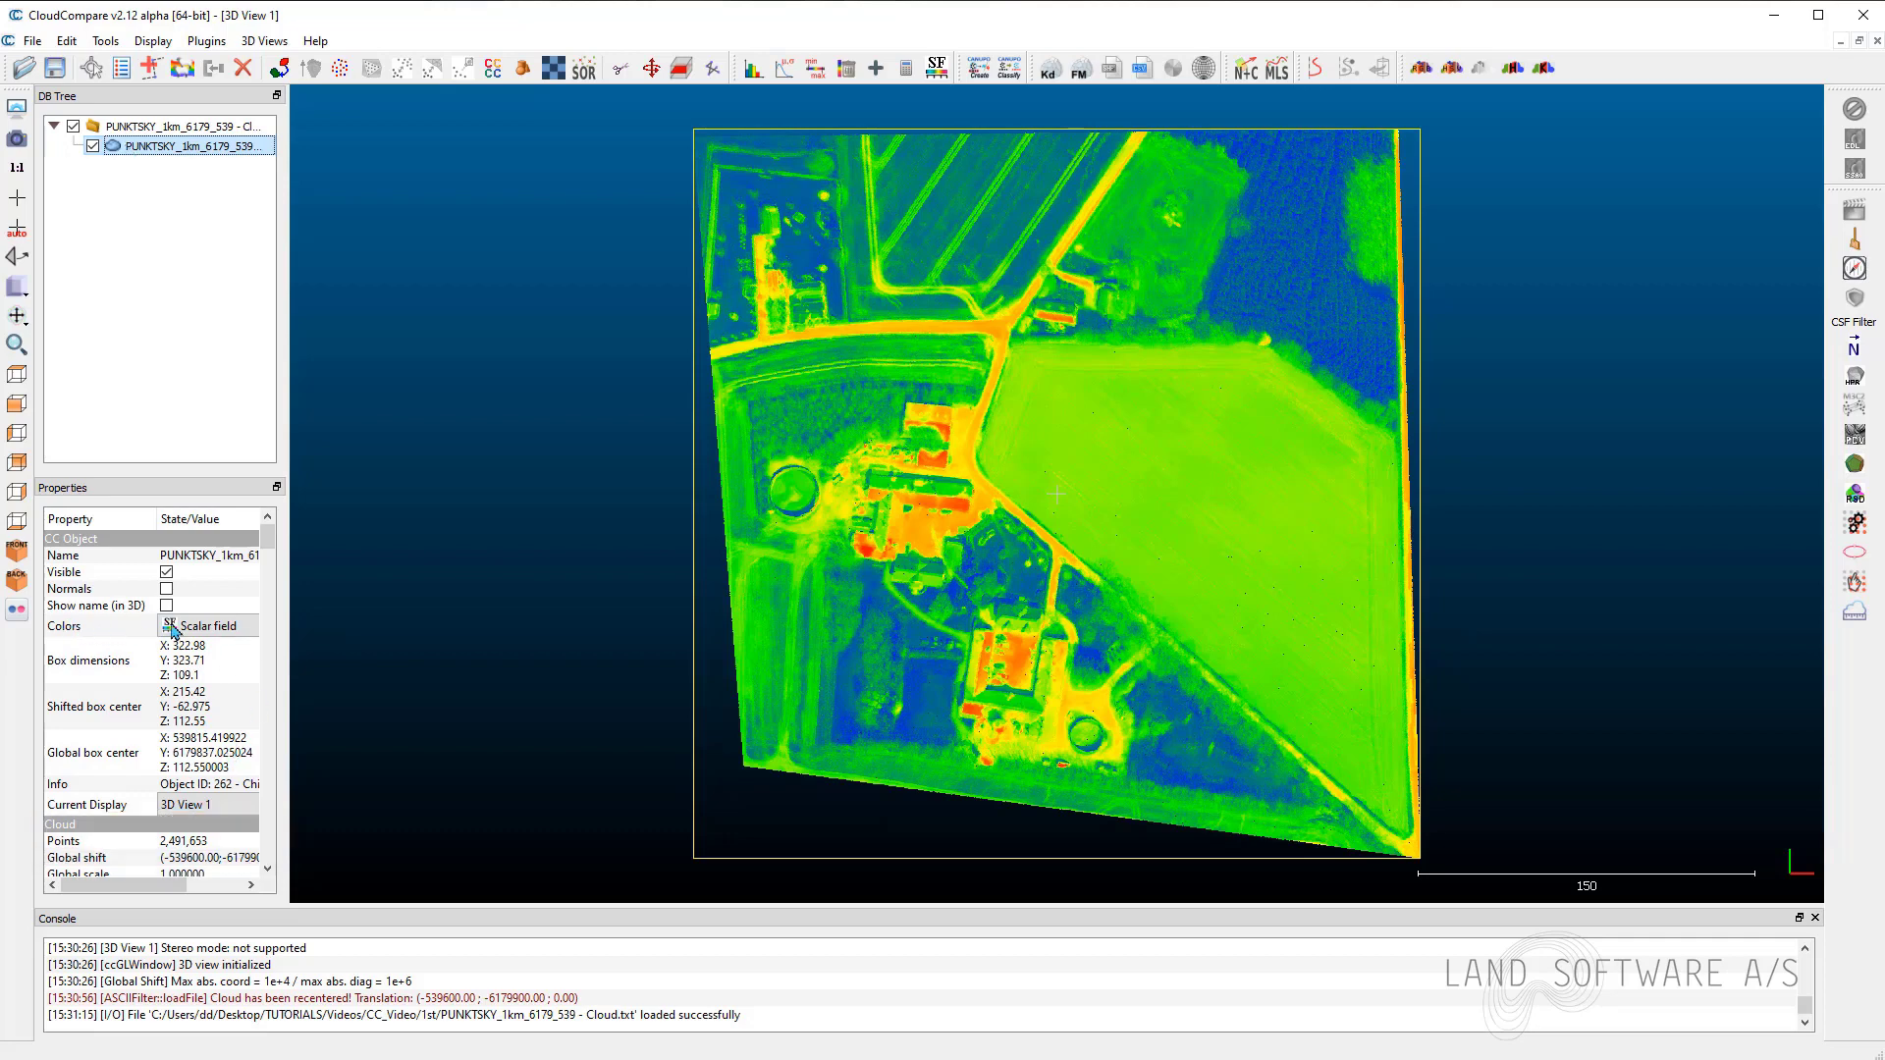
Colour the cloud by its RGB values and deselect it.
left_click(224, 631)
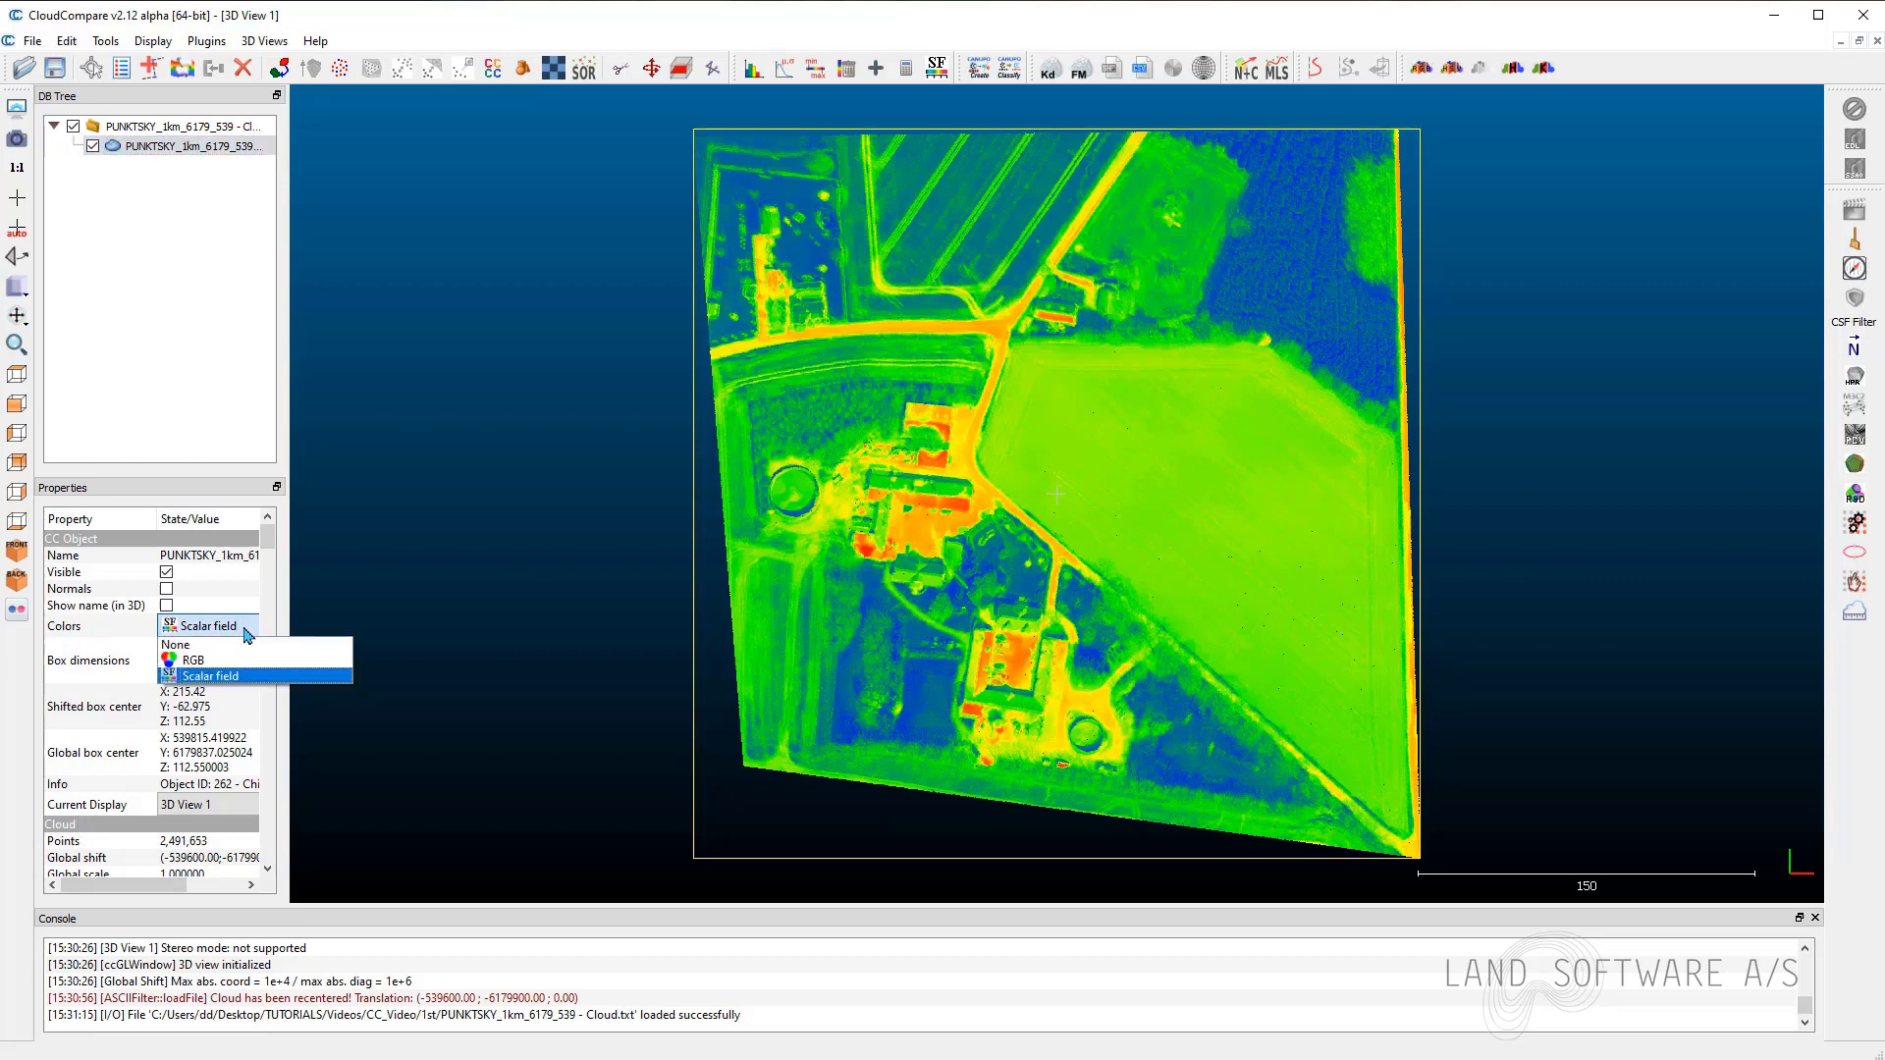
left_click(191, 660)
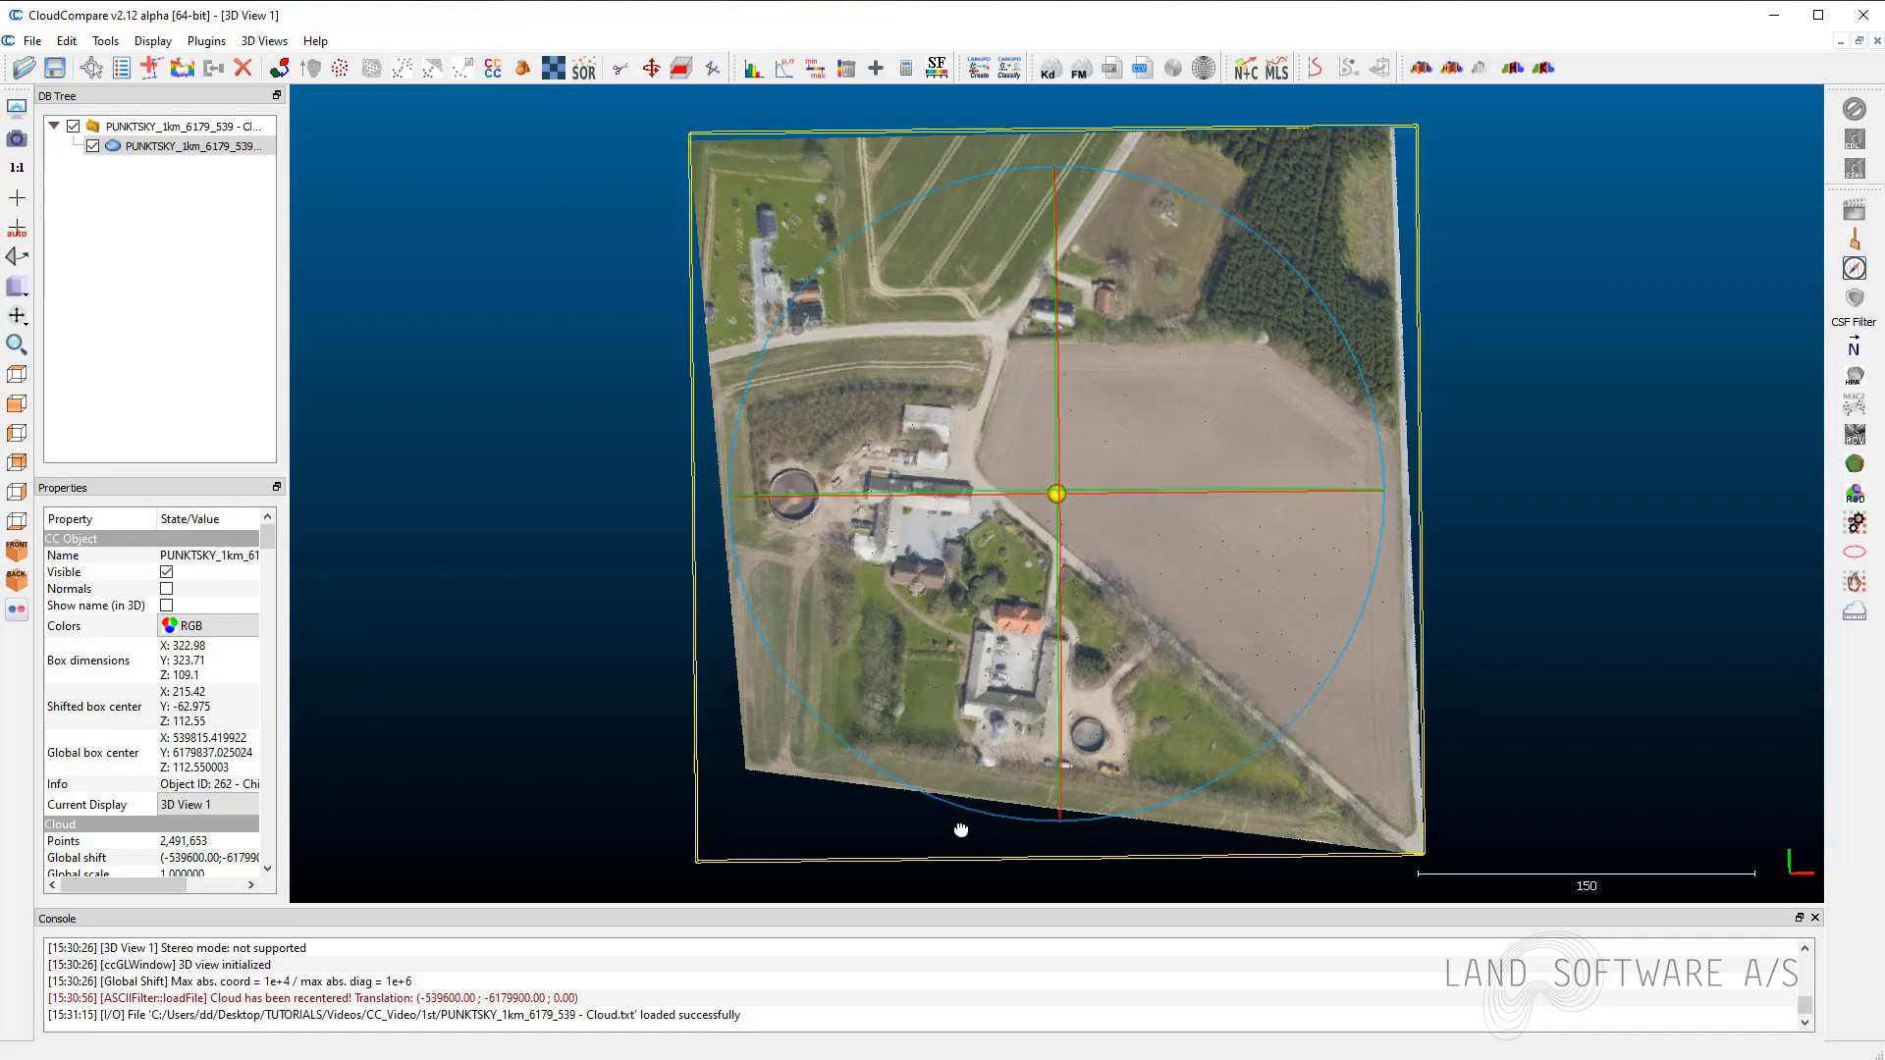
mouse_move(992, 829)
left_mouse_down()
mouse_move(1008, 828)
mouse_move(845, 320)
left_mouse_up()
left_click(616, 683)
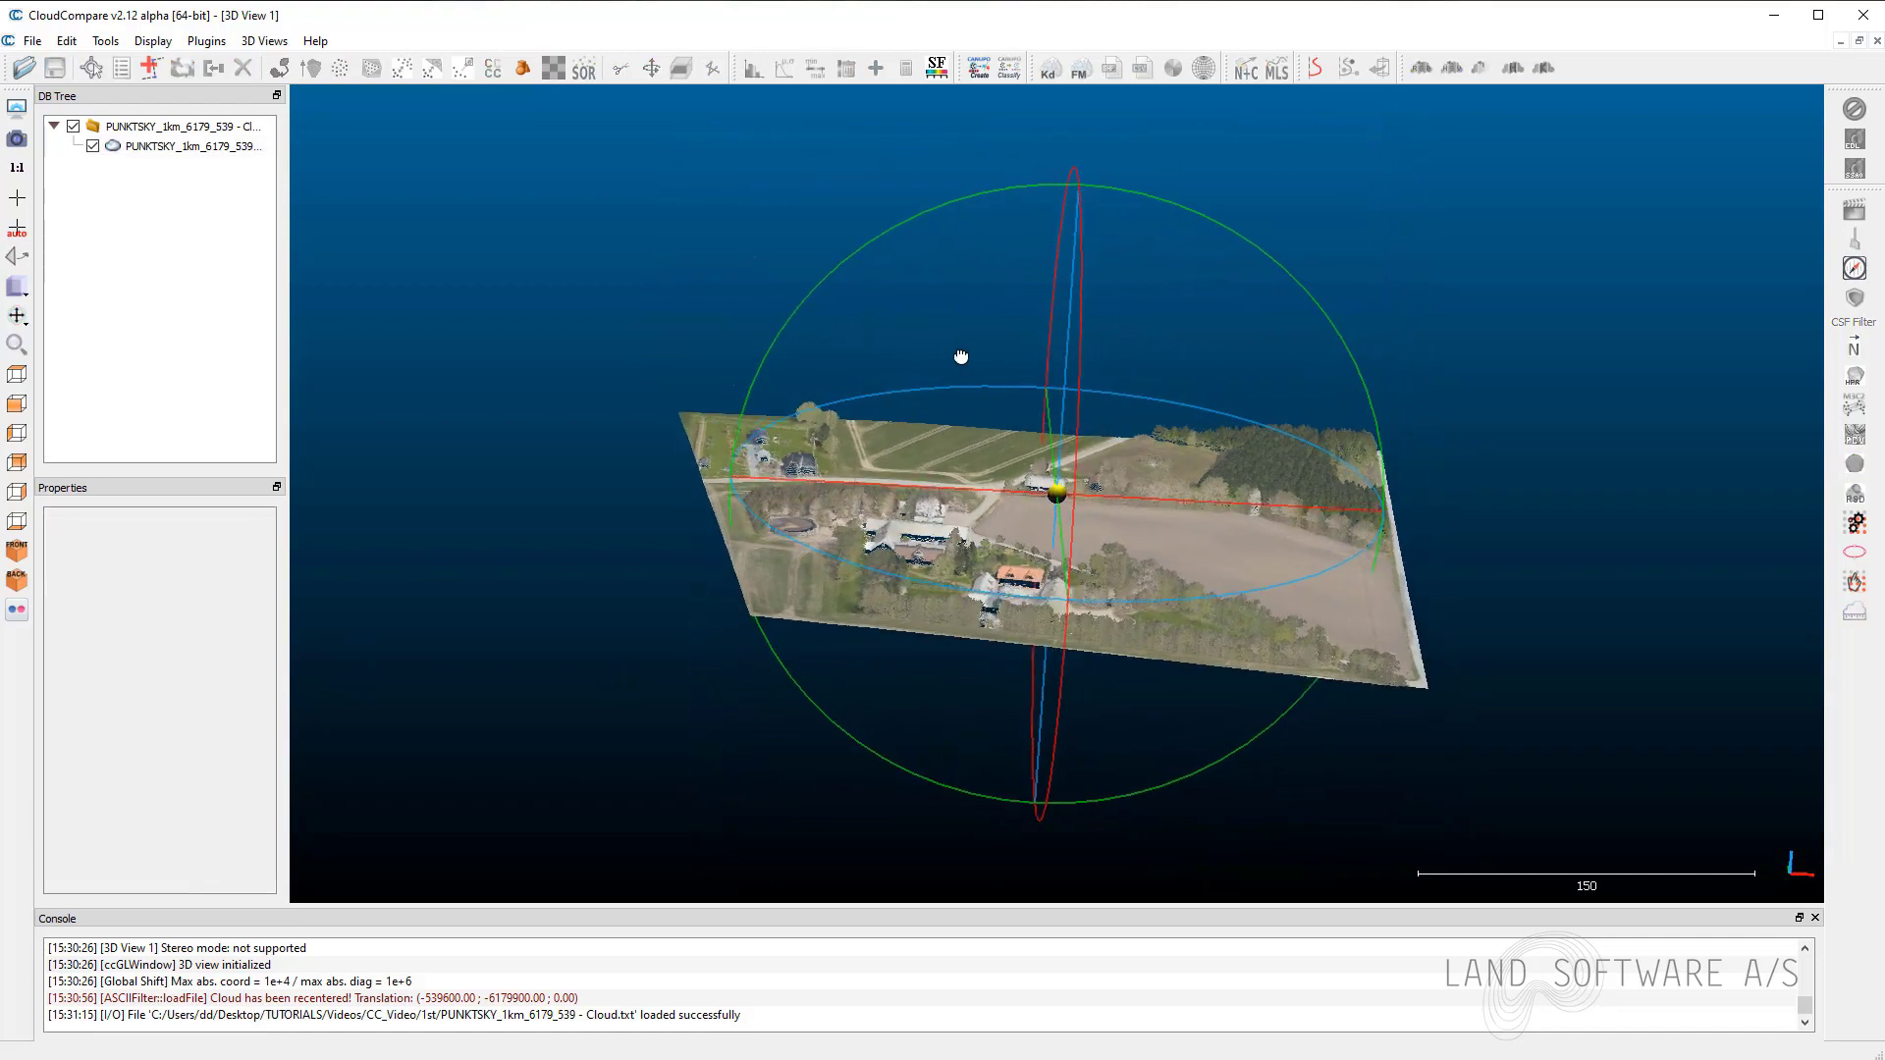
Orbit the farm terrain to inspect buildings and site from oblique and side angles.
left_click_drag(1468, 580, 785, 688)
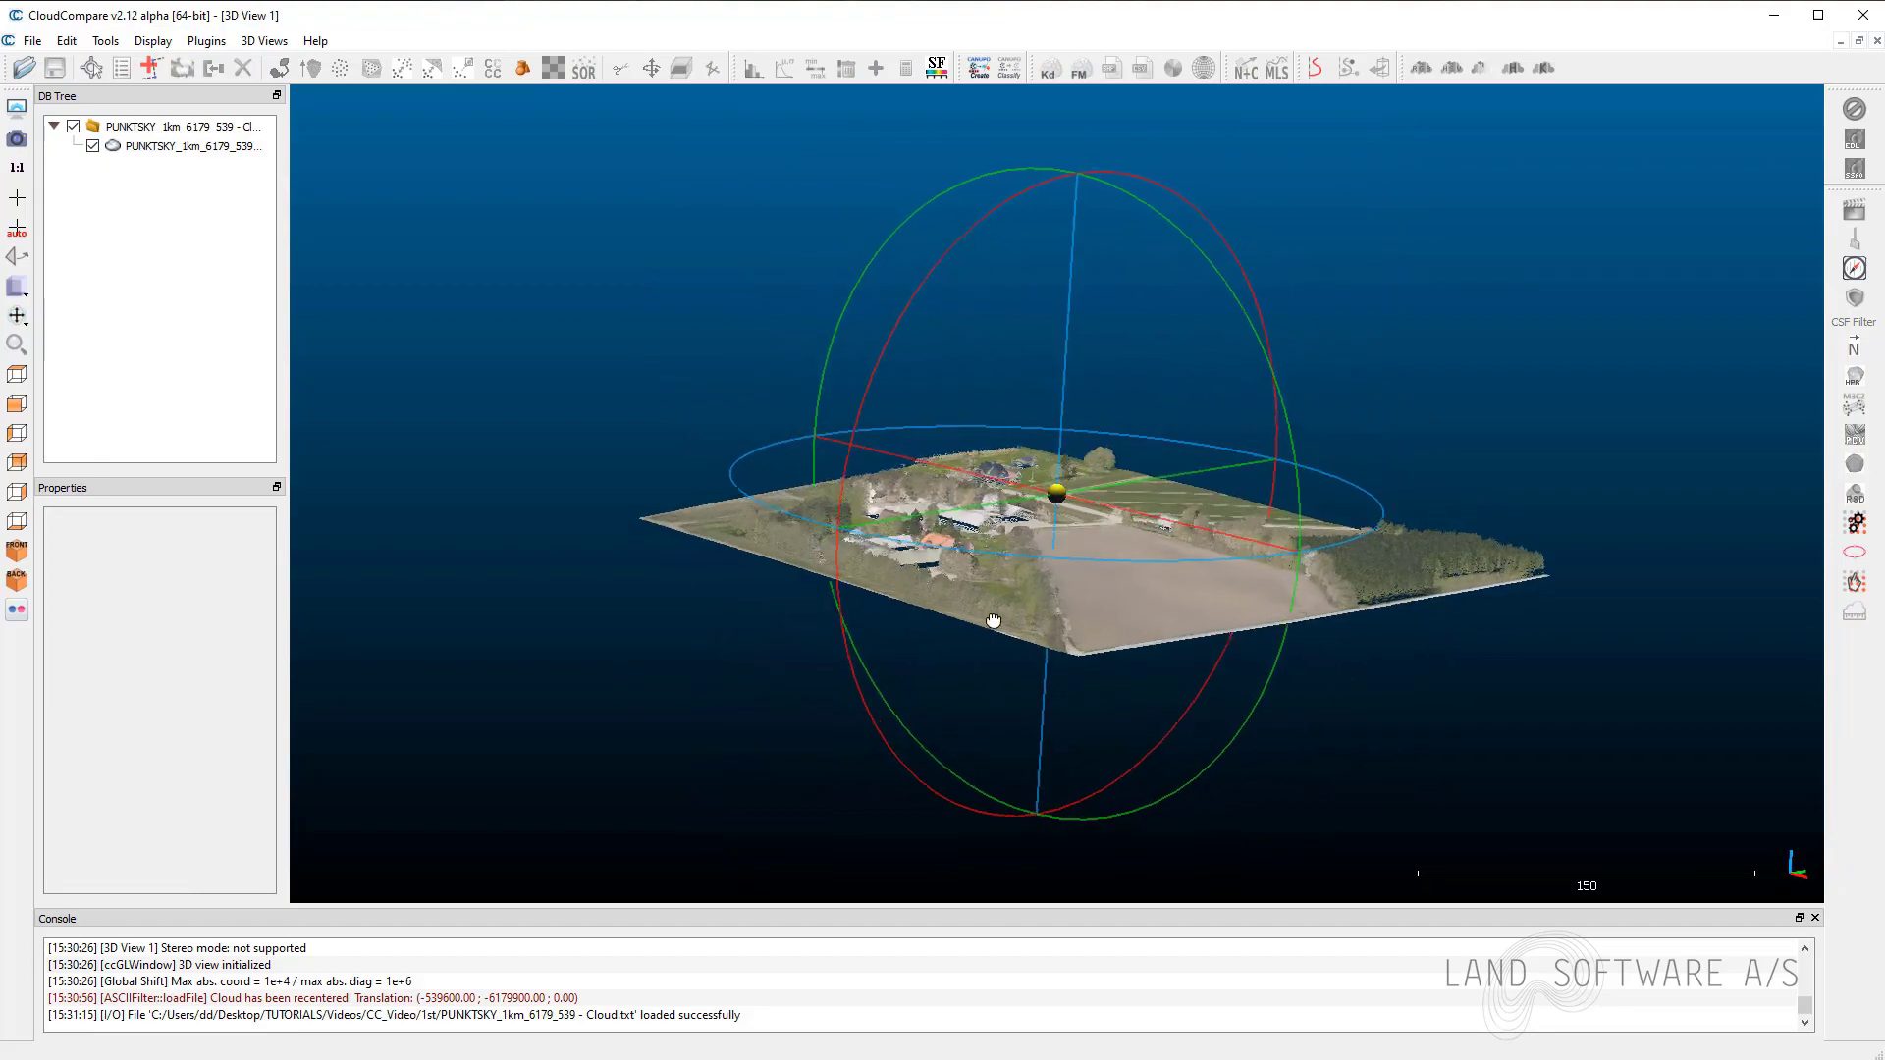
scroll(1032, 678, "up", 5)
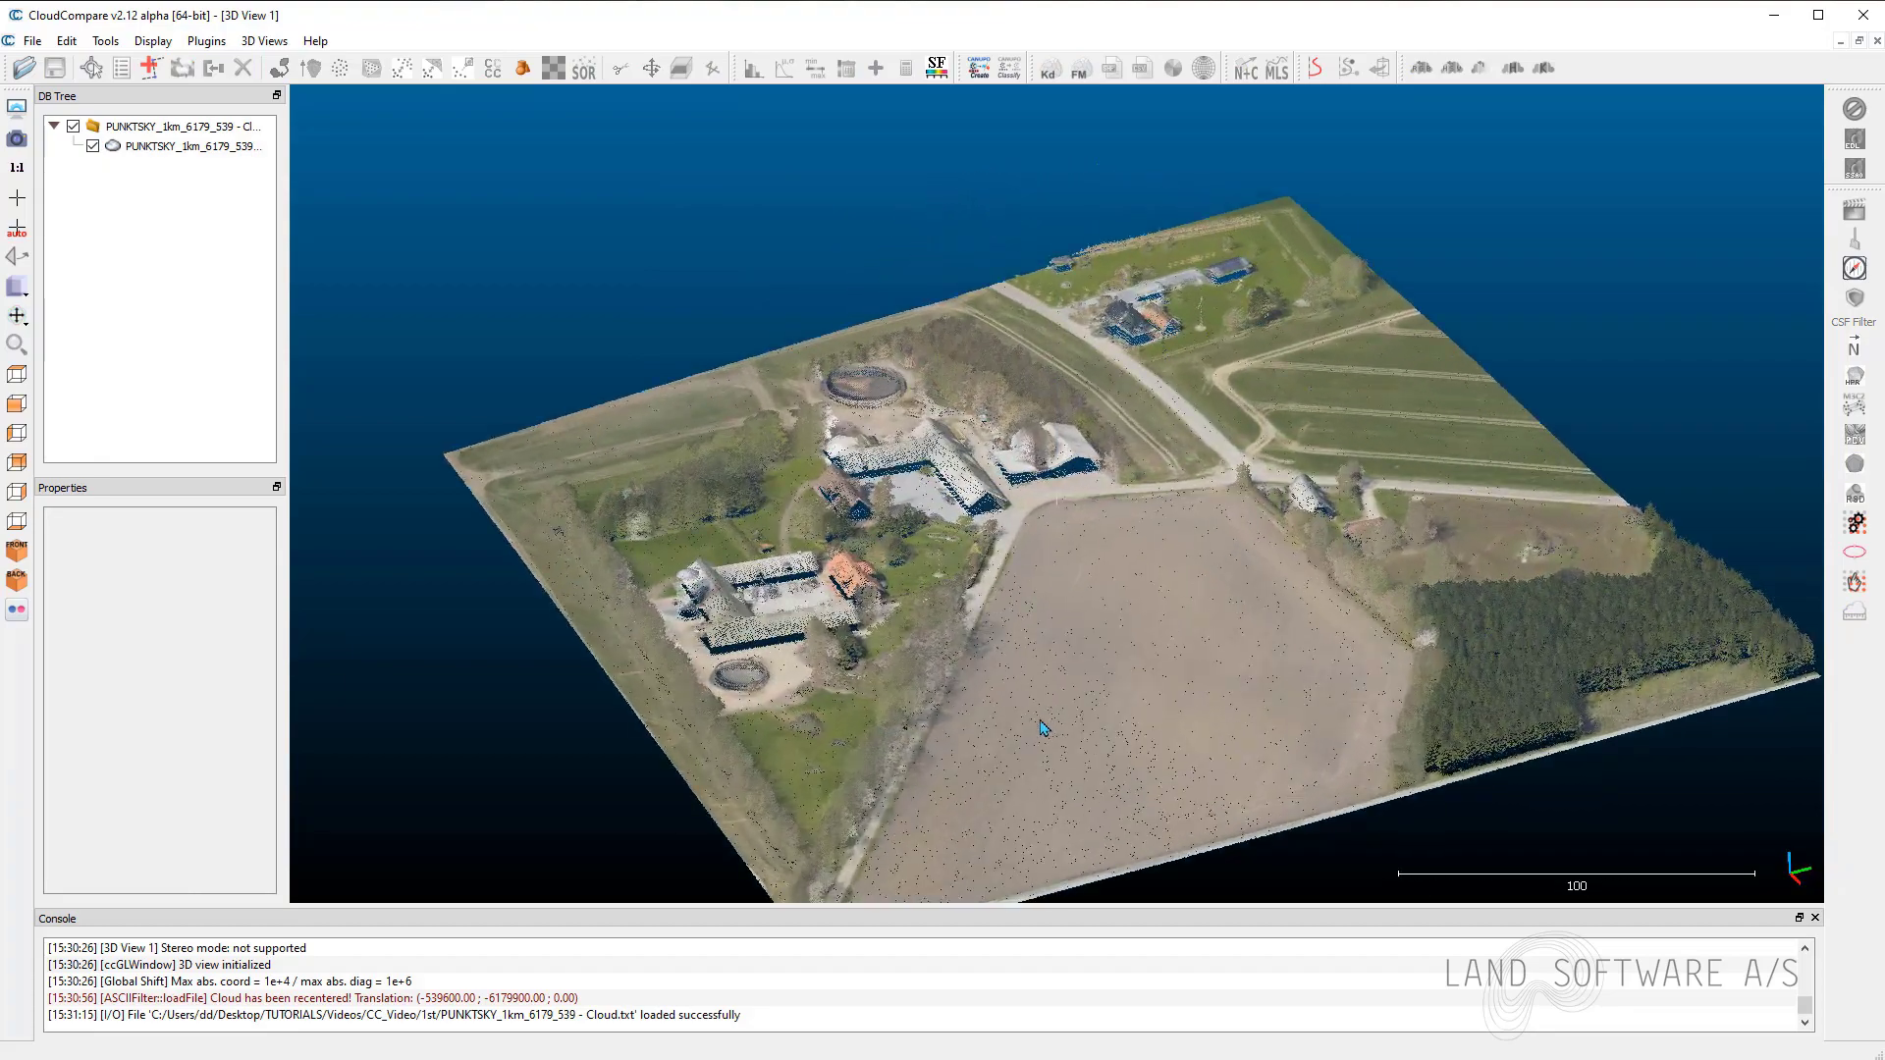
mouse_move(1090, 736)
left_mouse_down()
mouse_move(1075, 751)
mouse_move(1293, 657)
mouse_move(602, 475)
left_mouse_up()
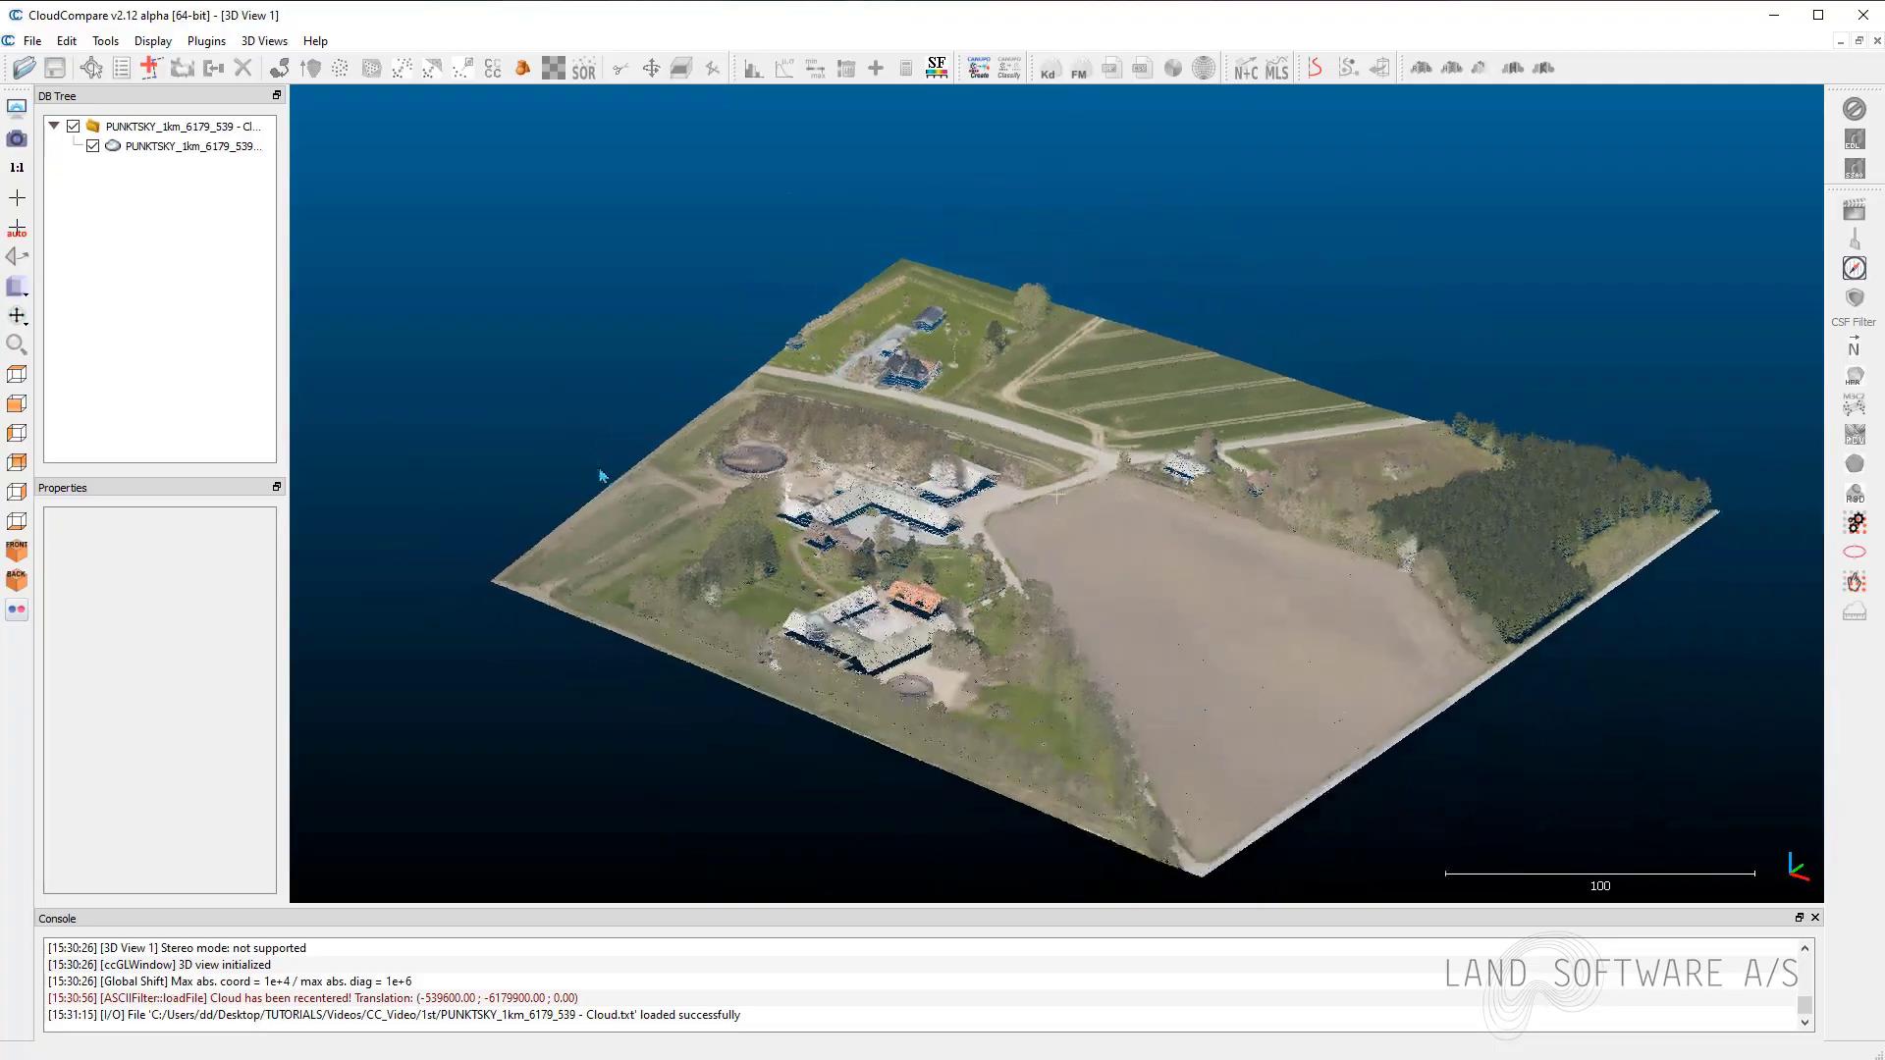
left_click_drag(1126, 638, 1169, 568)
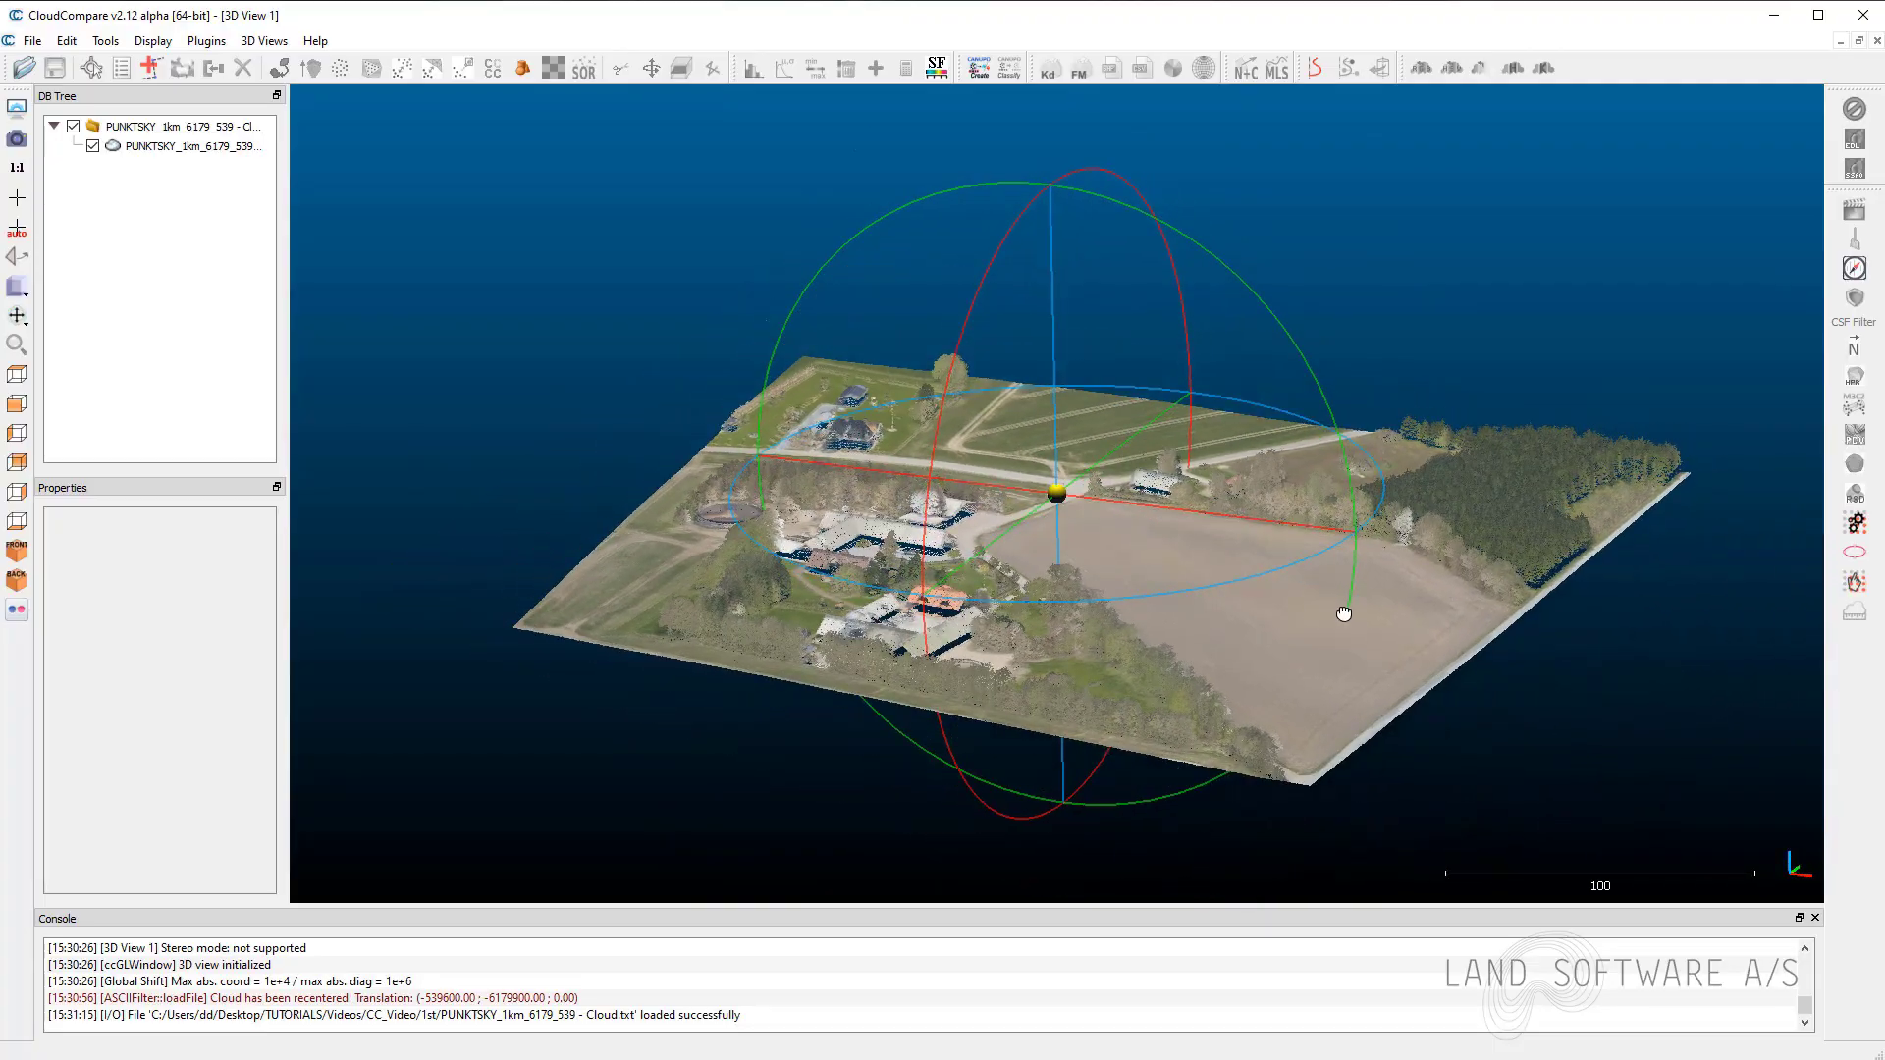
scroll(1095, 578, "up", 5)
scroll(1096, 579, "up", 8)
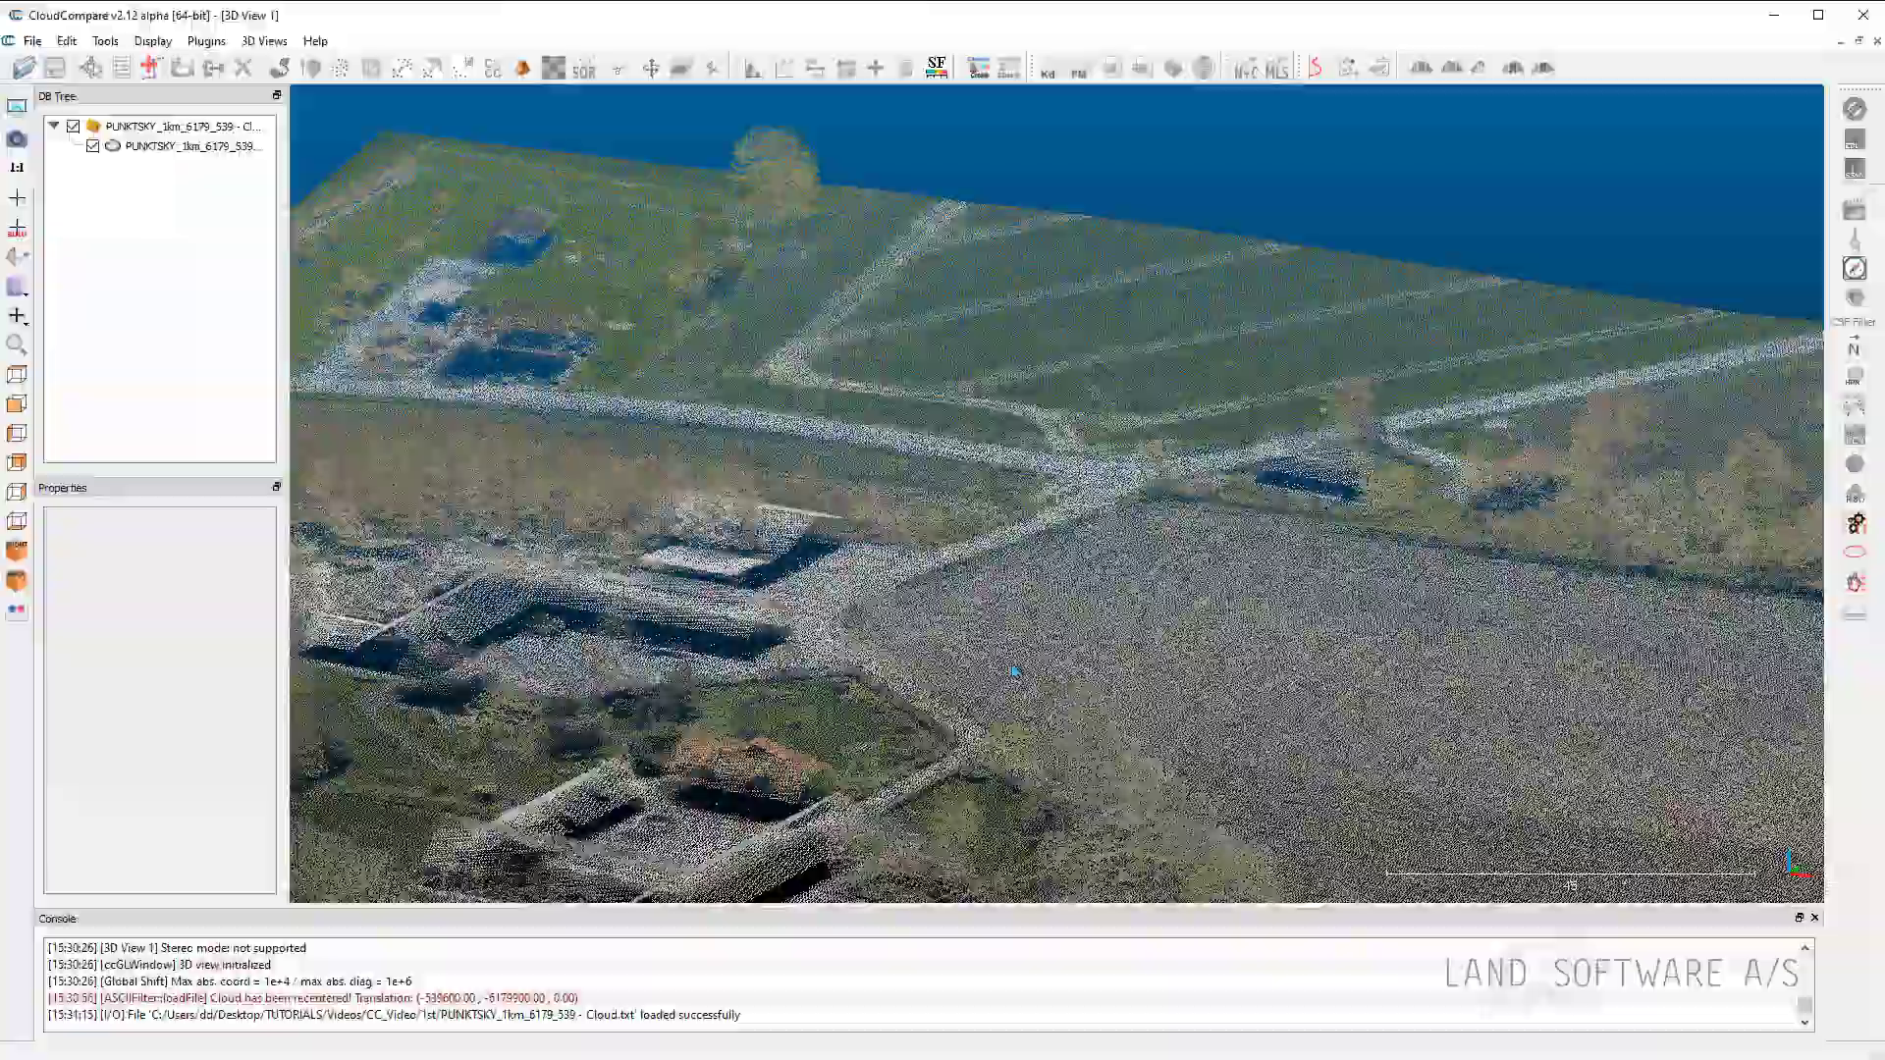
scroll(1095, 578, "up", 5)
mouse_move(1150, 663)
left_mouse_down()
mouse_move(1179, 708)
mouse_move(633, 626)
left_mouse_up()
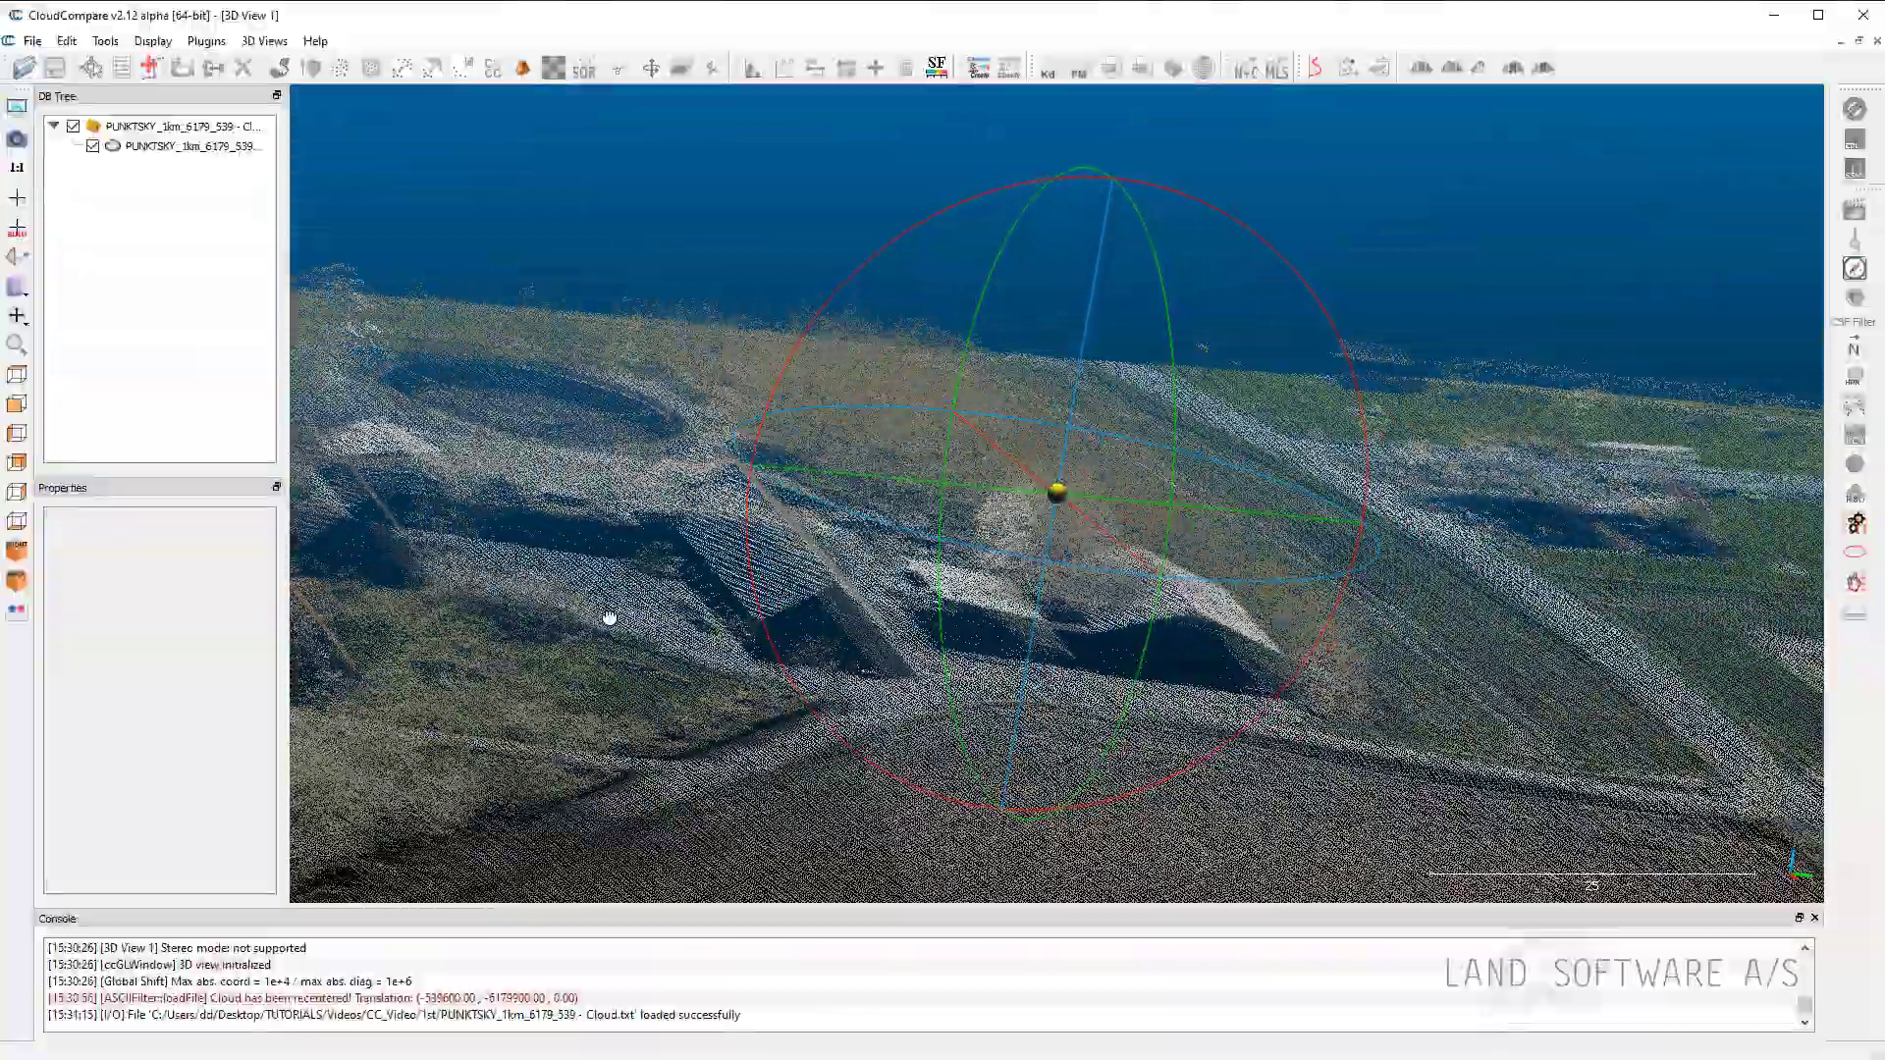
mouse_move(1031, 619)
left_mouse_down()
mouse_move(953, 561)
mouse_move(530, 552)
left_mouse_up()
scroll(1058, 493, "down", 8)
scroll(1057, 494, "down", 5)
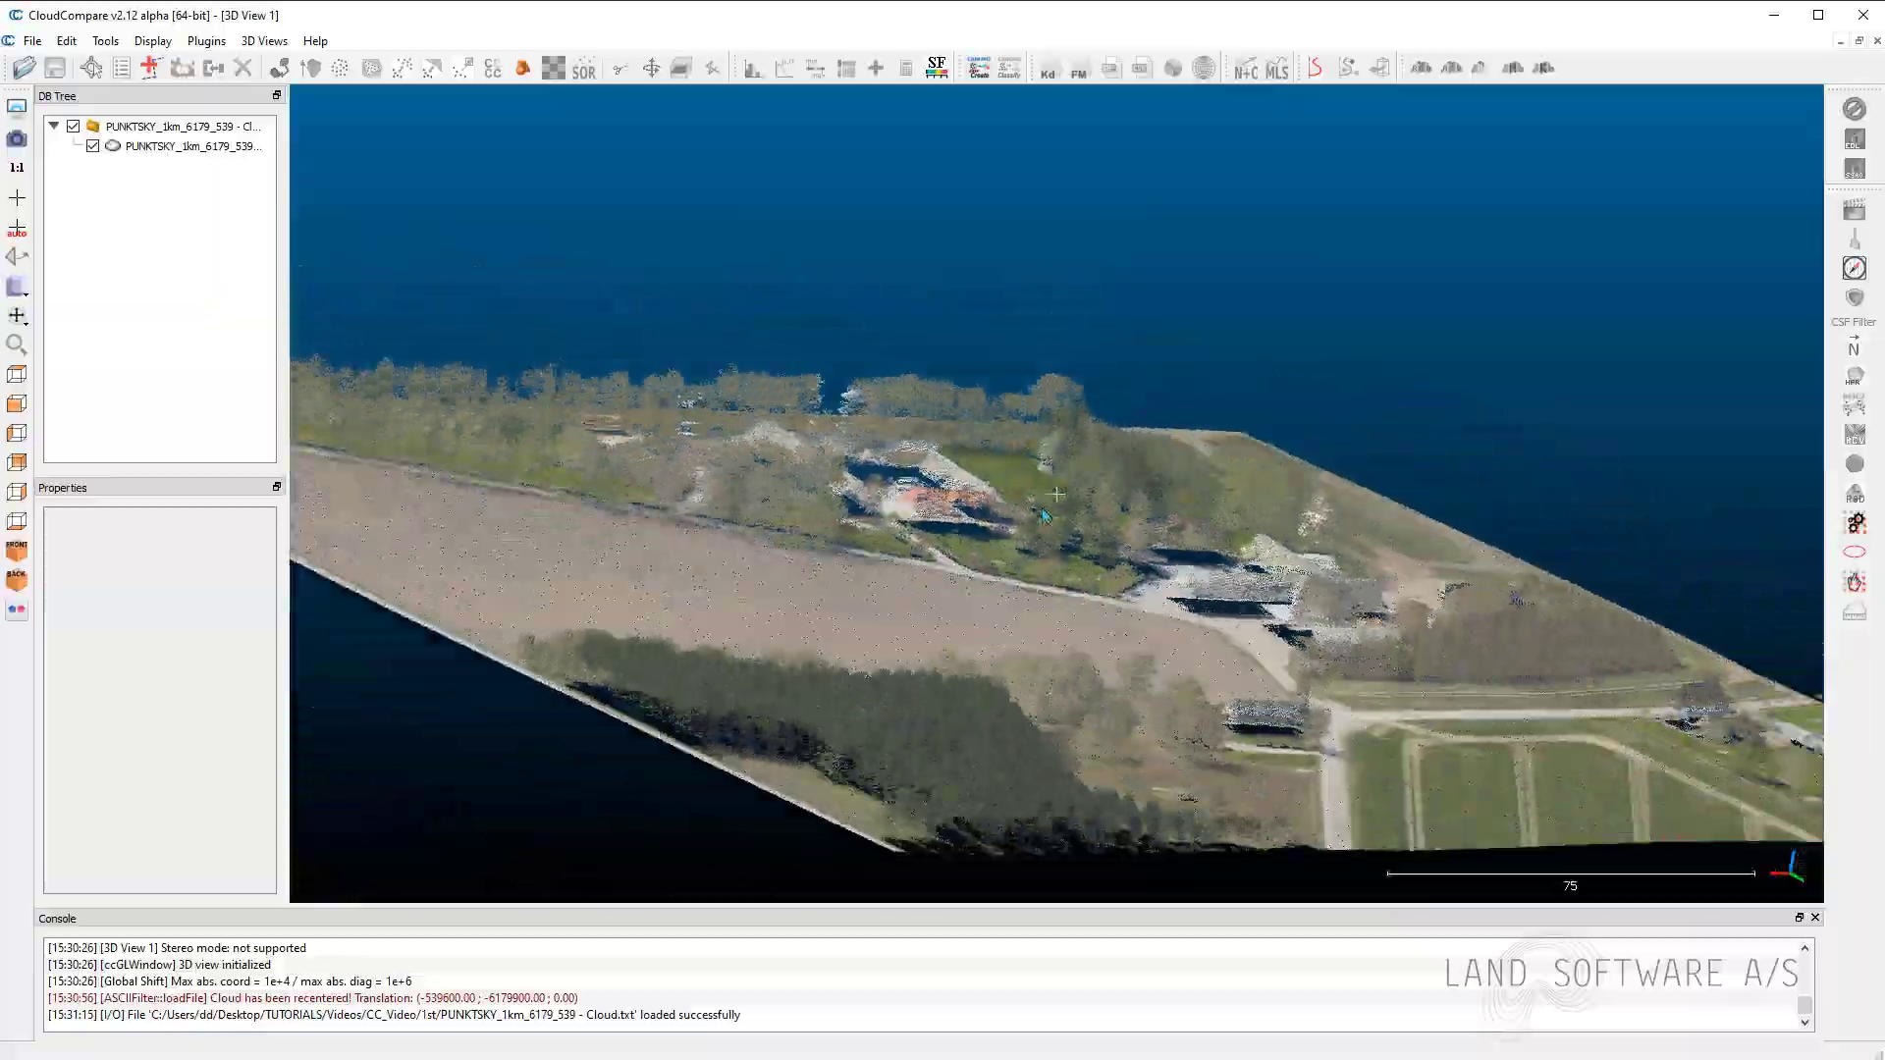
mouse_move(1266, 634)
left_mouse_down()
mouse_move(1347, 679)
mouse_move(1150, 633)
mouse_move(1058, 766)
left_mouse_up()
scroll(1057, 589, "up", 5)
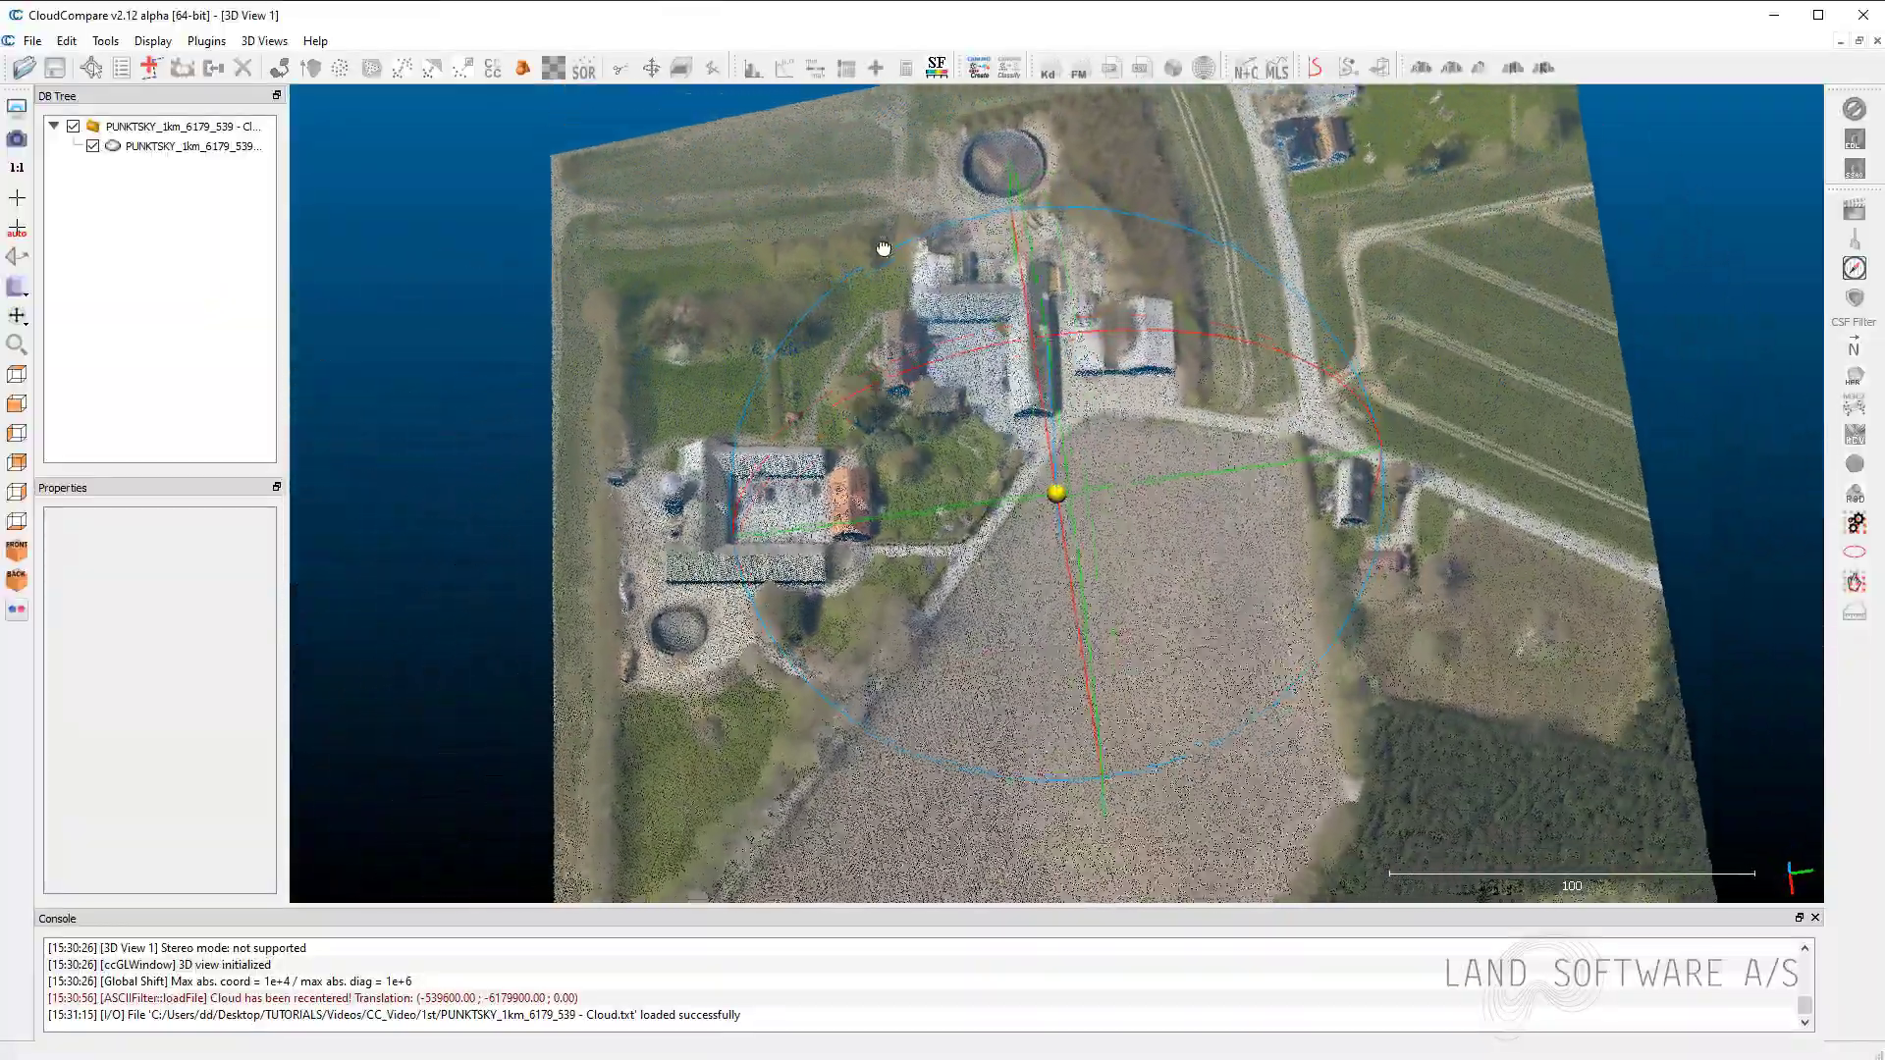
left_click_drag(1016, 693, 1017, 589)
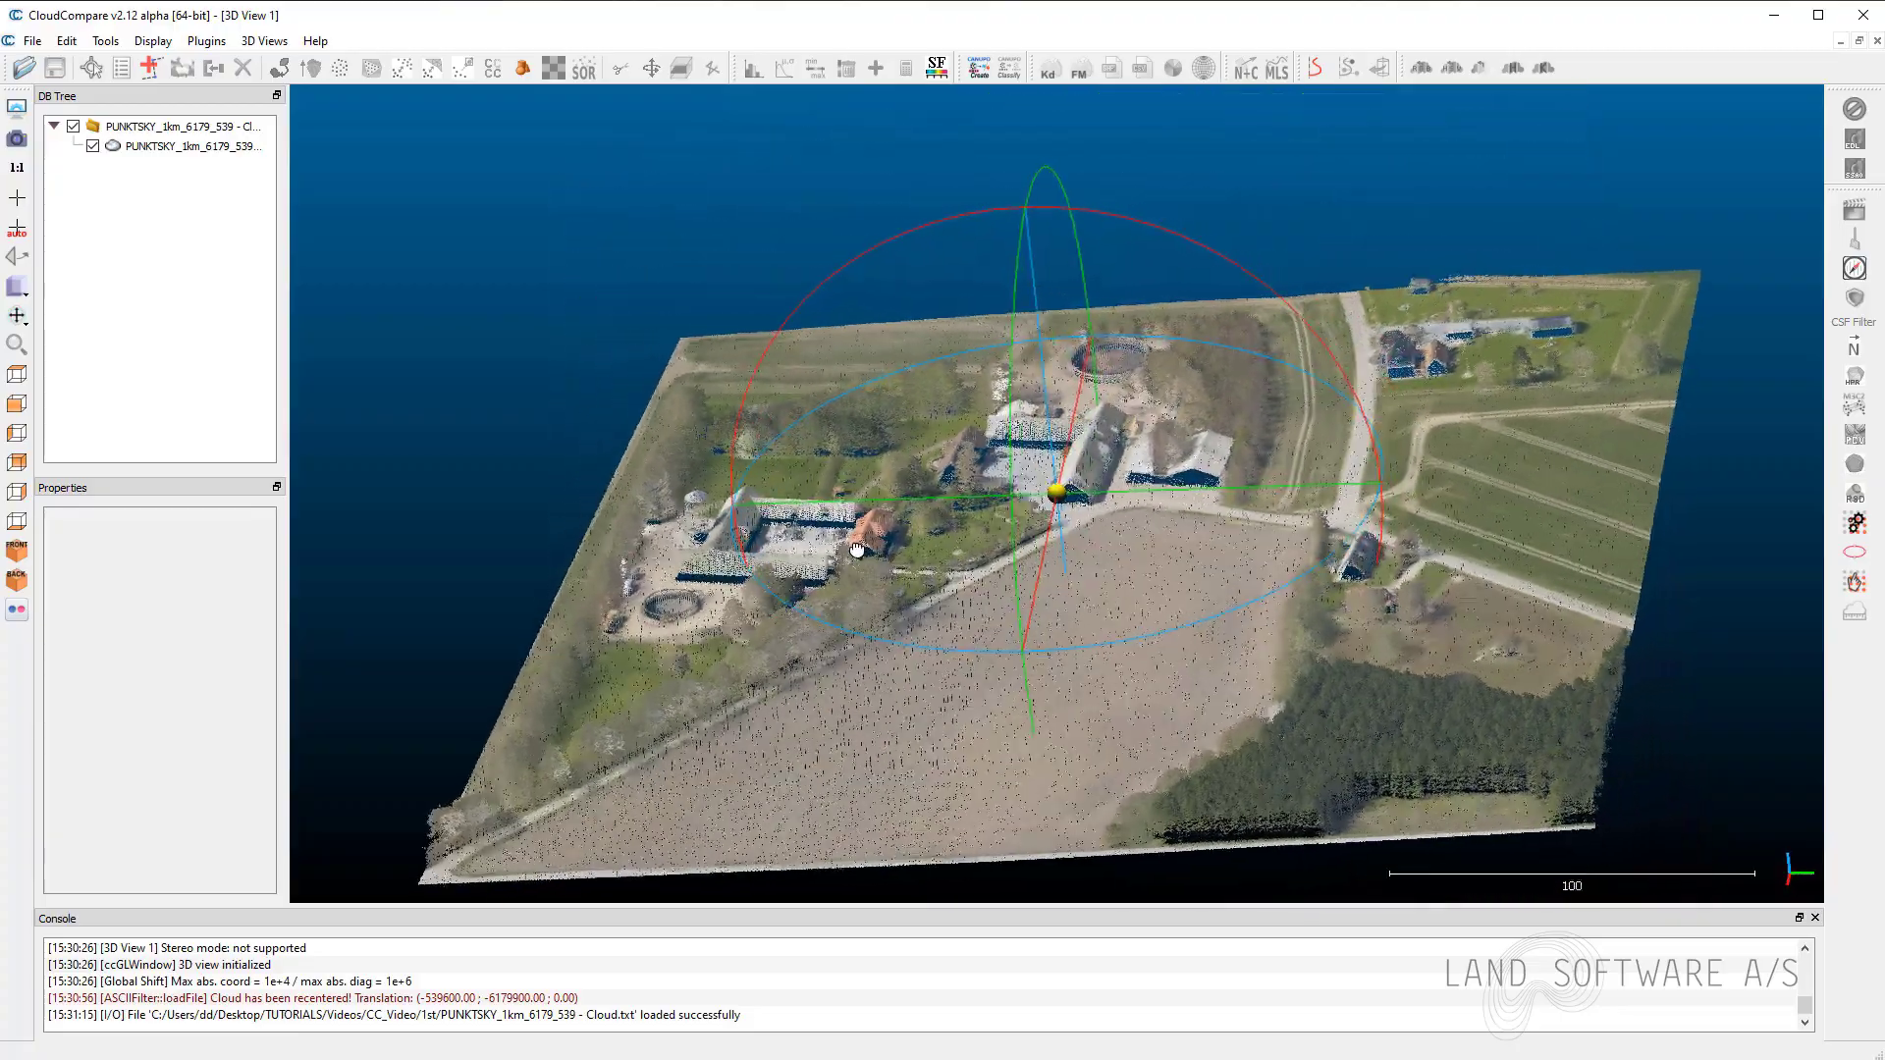
mouse_move(1384, 633)
left_mouse_down()
mouse_move(1384, 592)
mouse_move(1348, 607)
left_mouse_up()
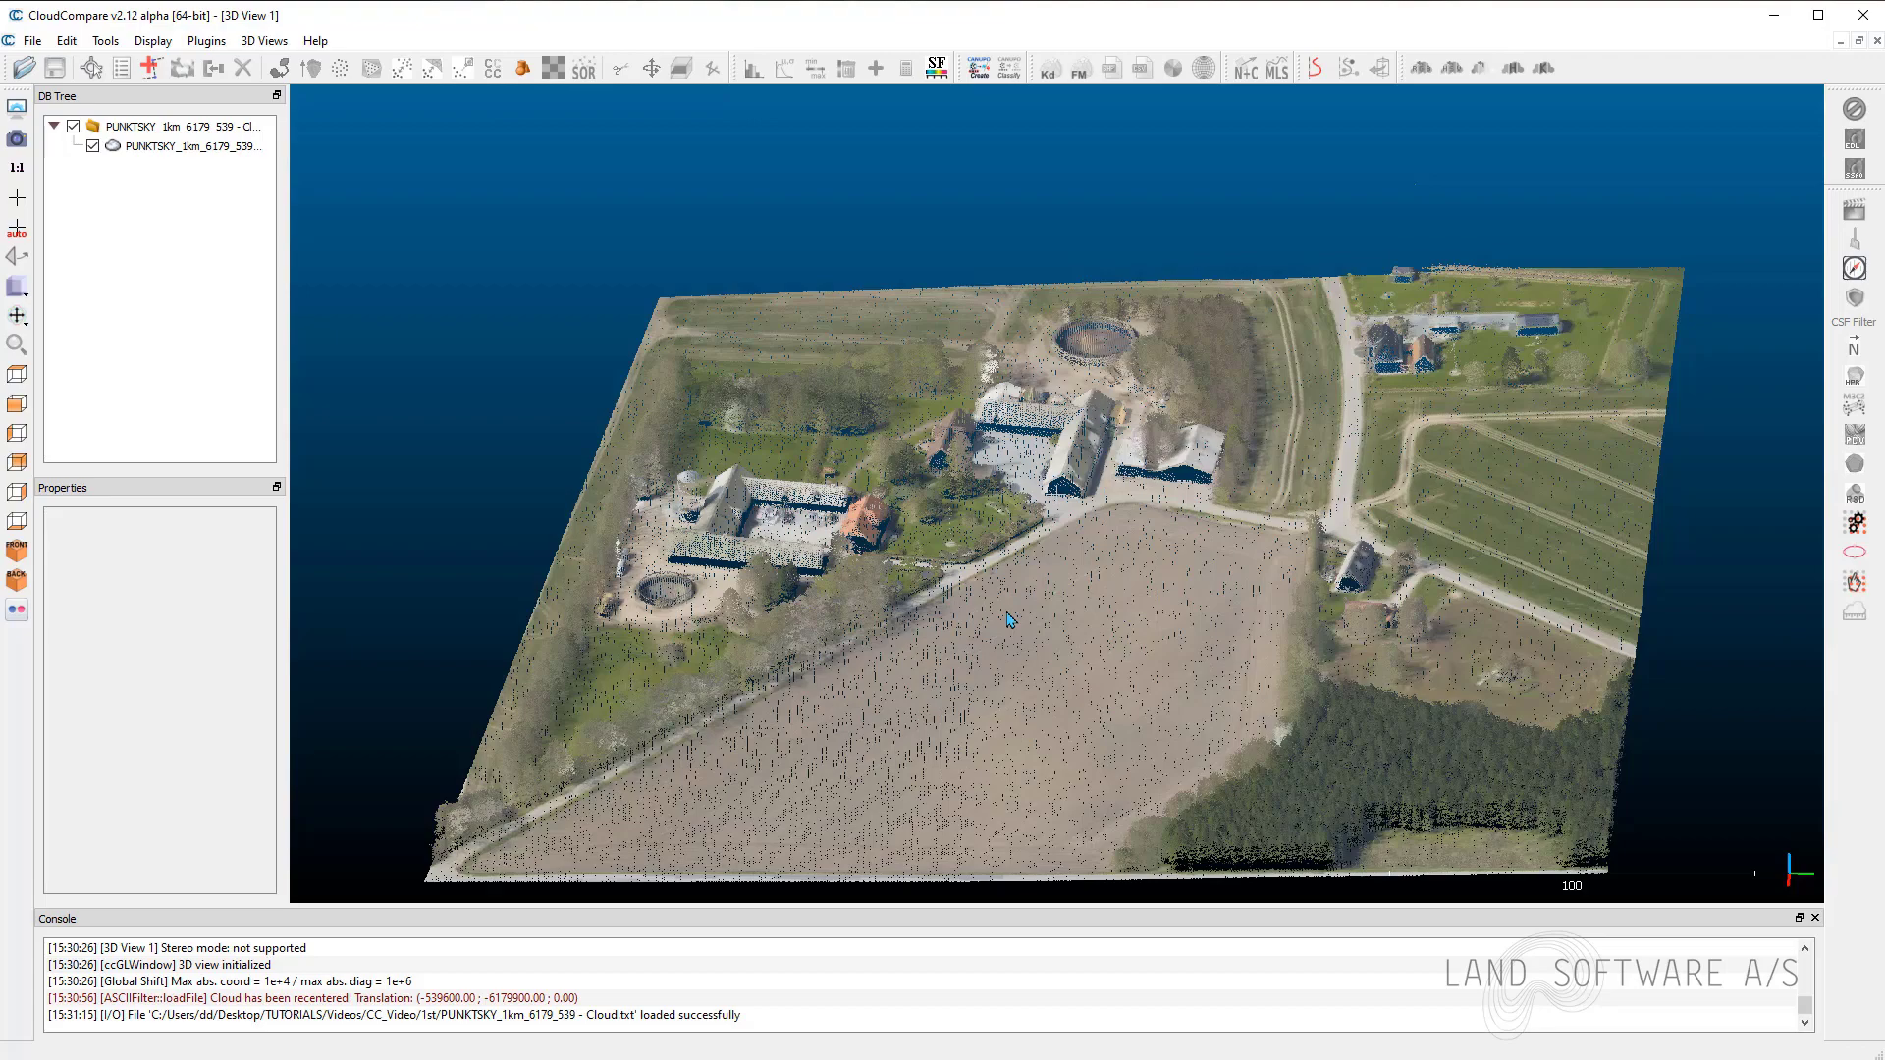
mouse_move(1044, 690)
left_mouse_down()
mouse_move(1086, 514)
mouse_move(1426, 520)
mouse_move(1090, 523)
mouse_move(991, 696)
left_mouse_up()
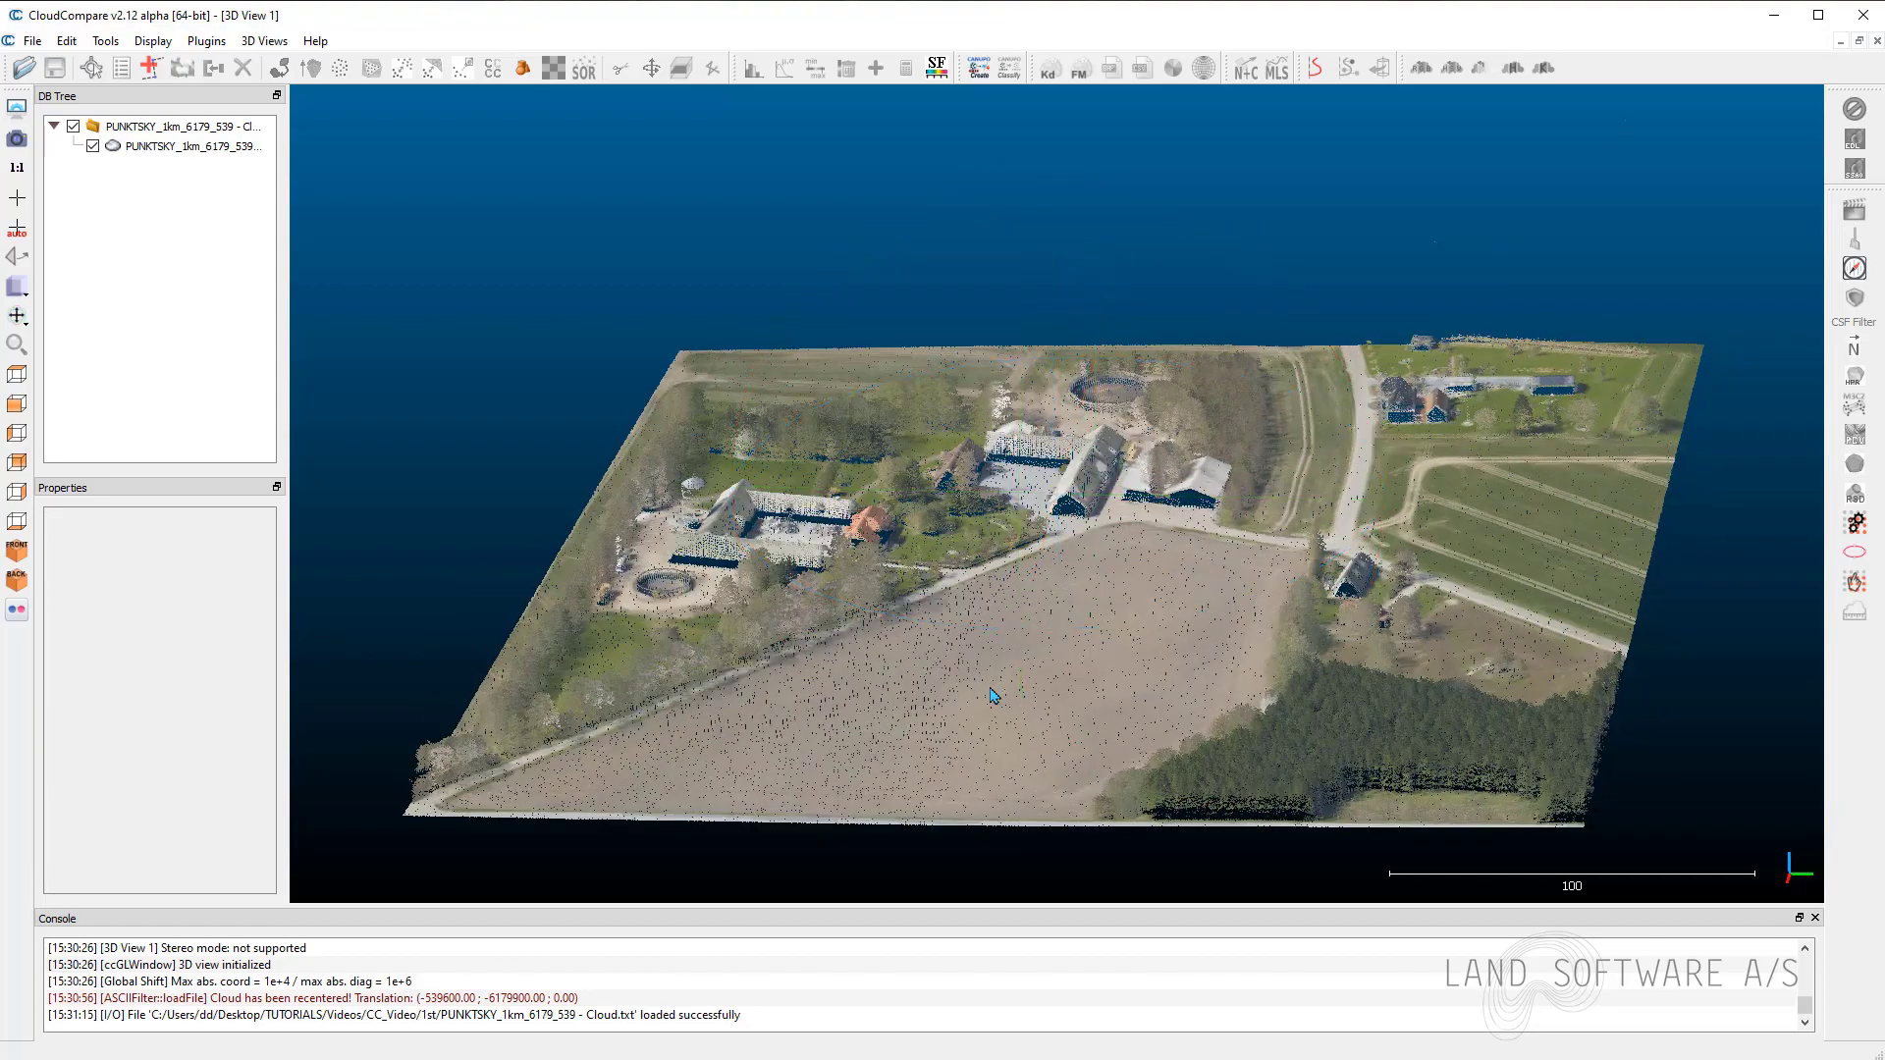
Run SOR with 6 neighbours and 1.00 sigma, then select the 2,196,684-point result.
left_click(191, 148)
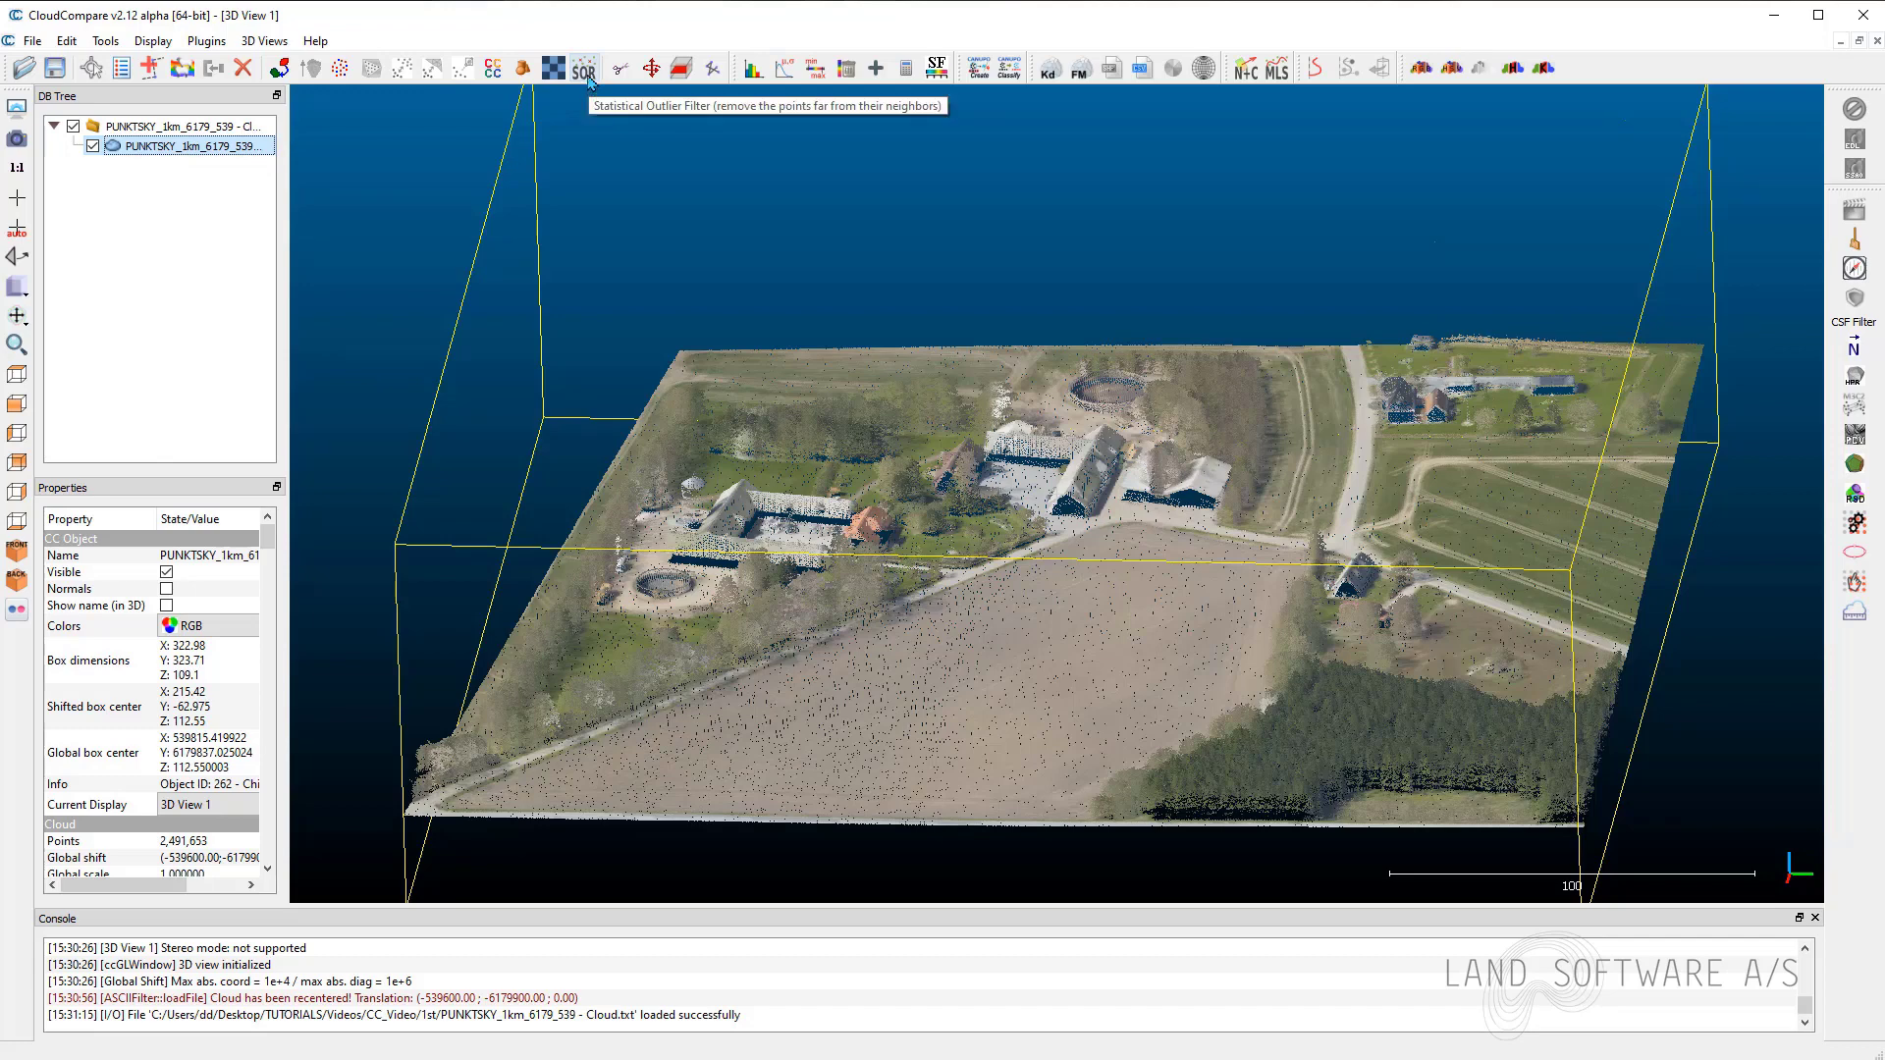
left_click(585, 67)
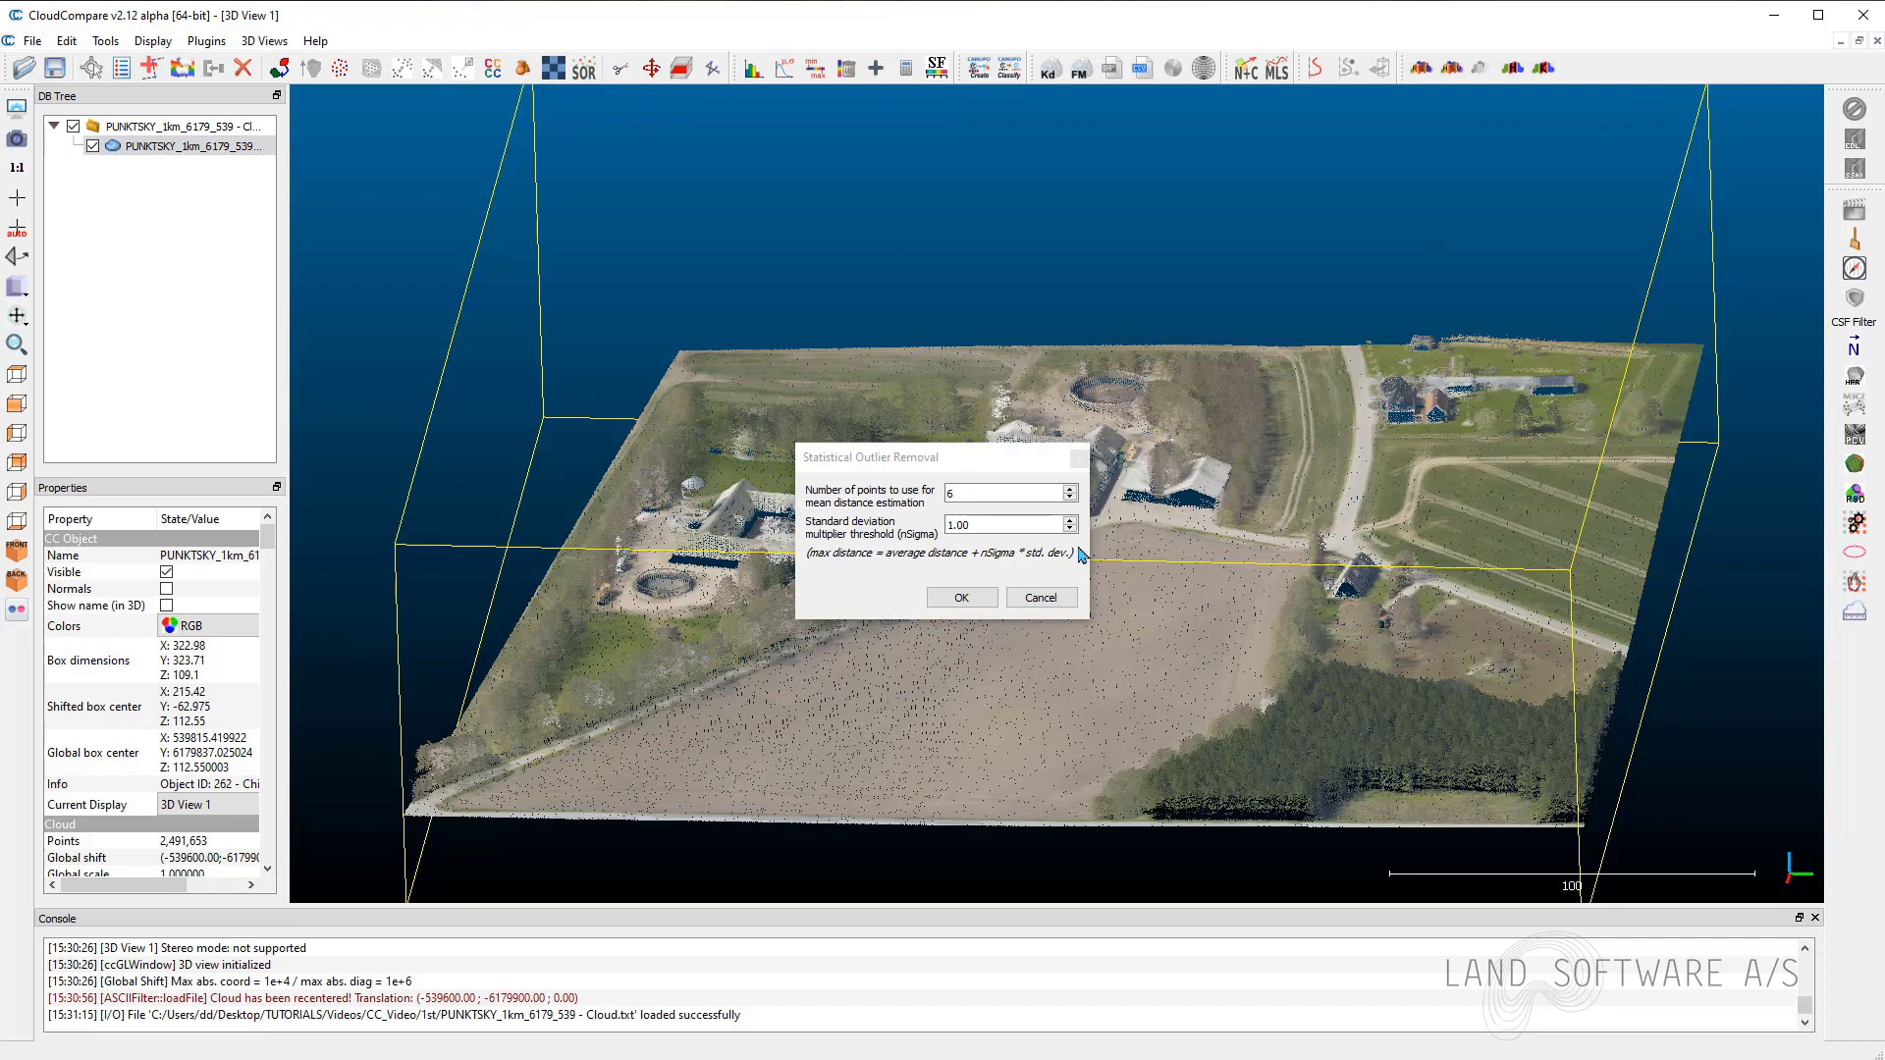
left_click(961, 600)
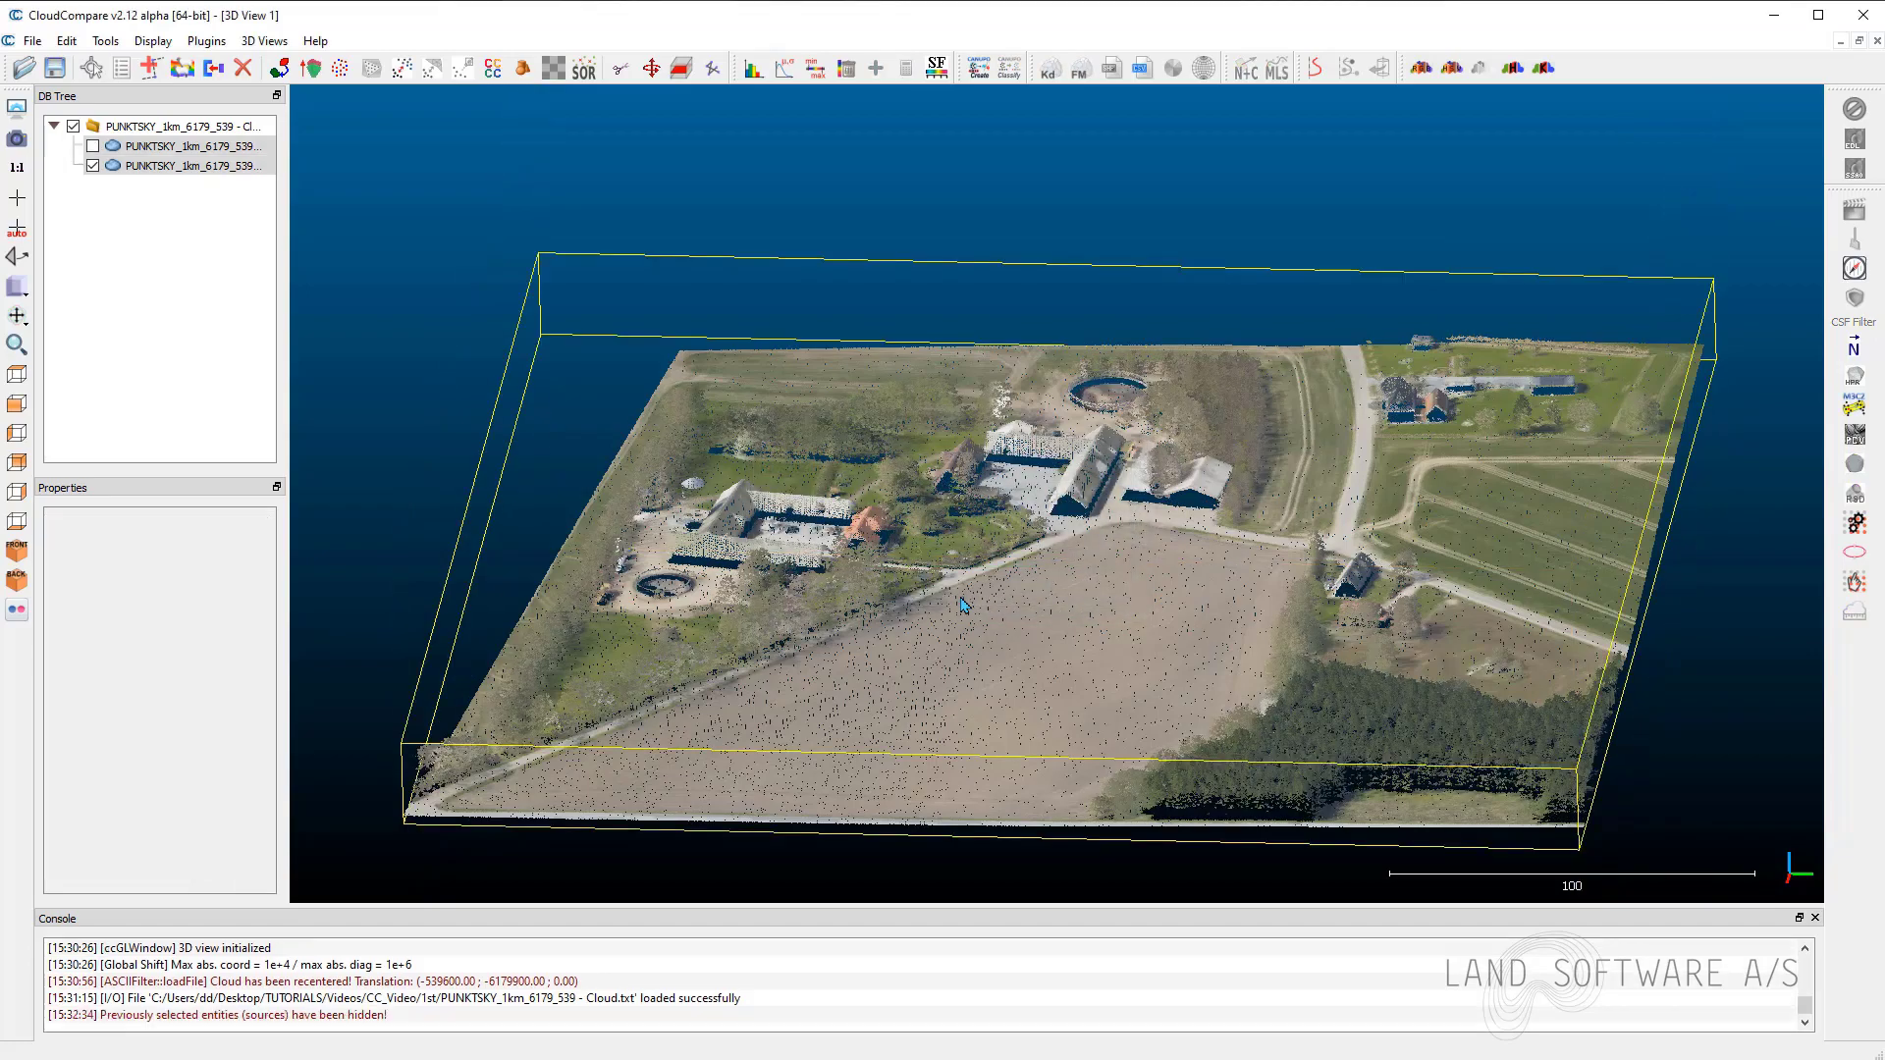
mouse_move(1089, 707)
left_mouse_down()
mouse_move(1101, 553)
mouse_move(1131, 693)
mouse_move(1172, 702)
mouse_move(1119, 711)
left_mouse_up()
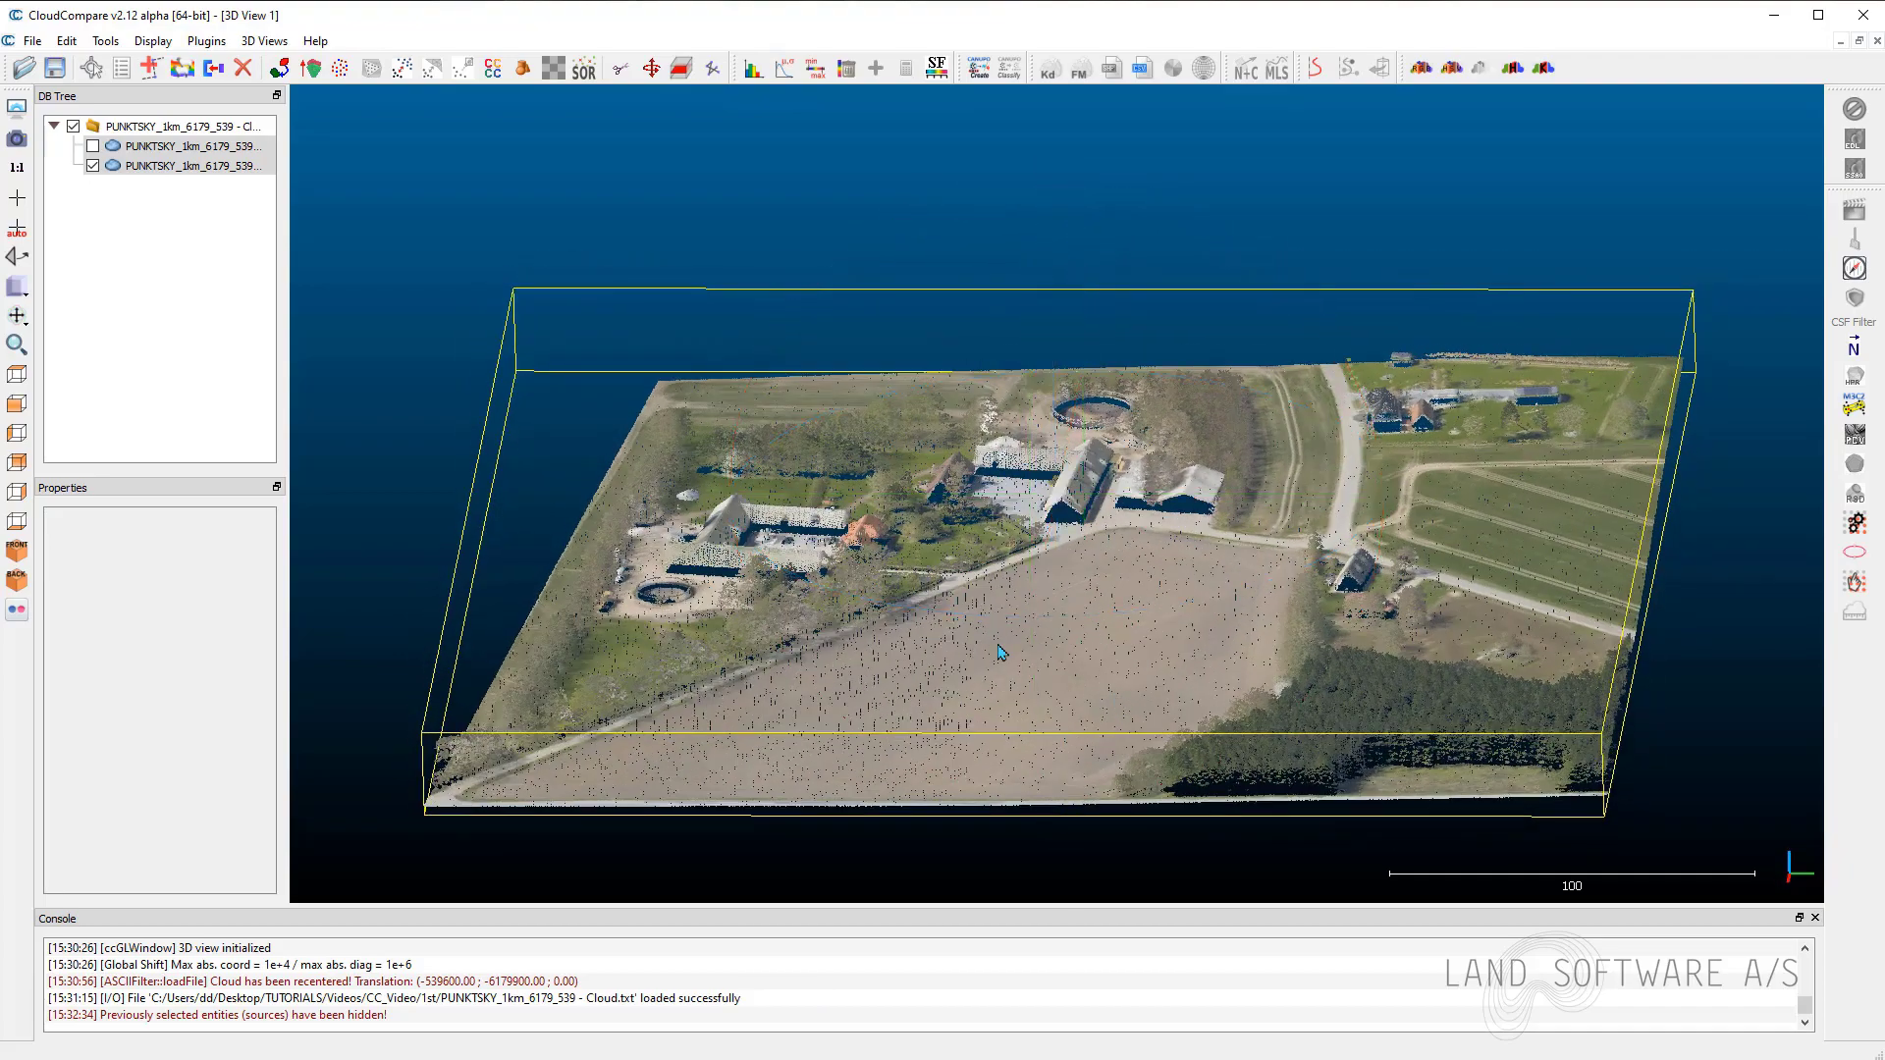
left_click(188, 229)
left_click(189, 167)
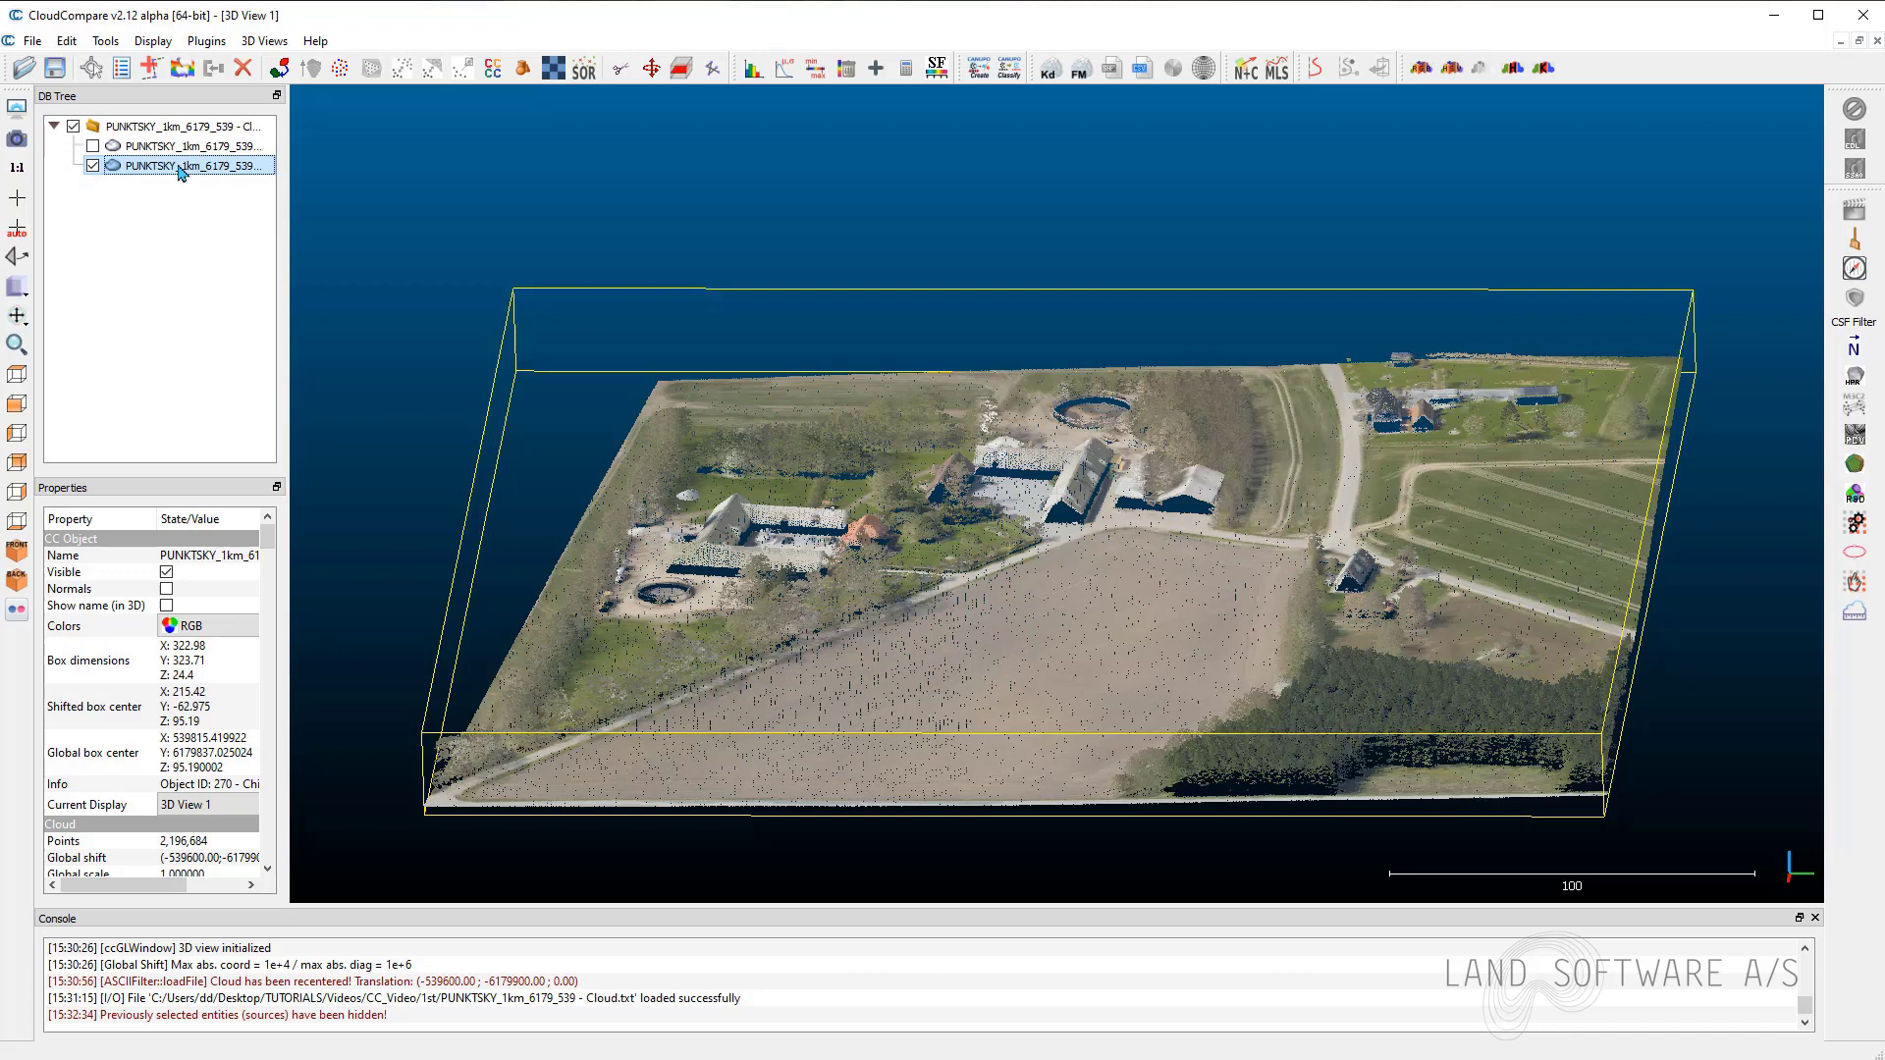
Run the CSF Filter plugin to split out ground (71.91%) and off-ground points.
left_click(206, 39)
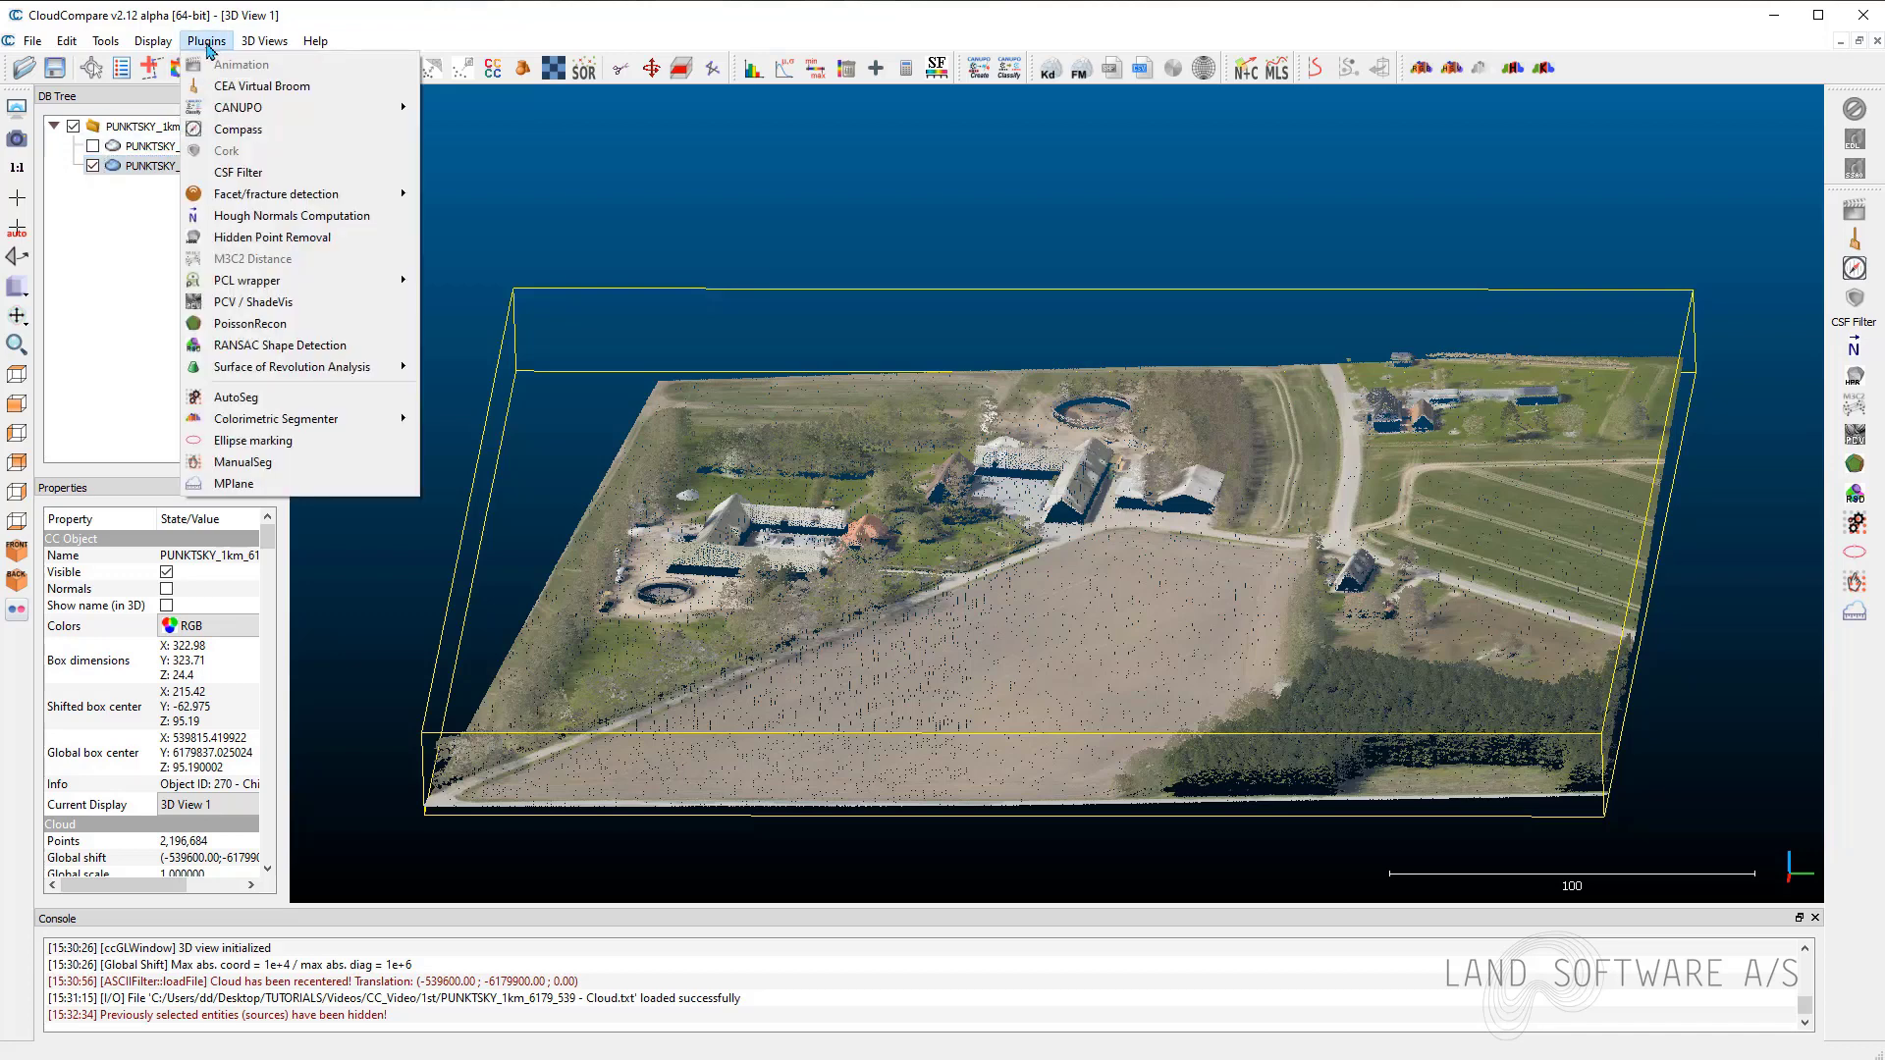
left_click(291, 175)
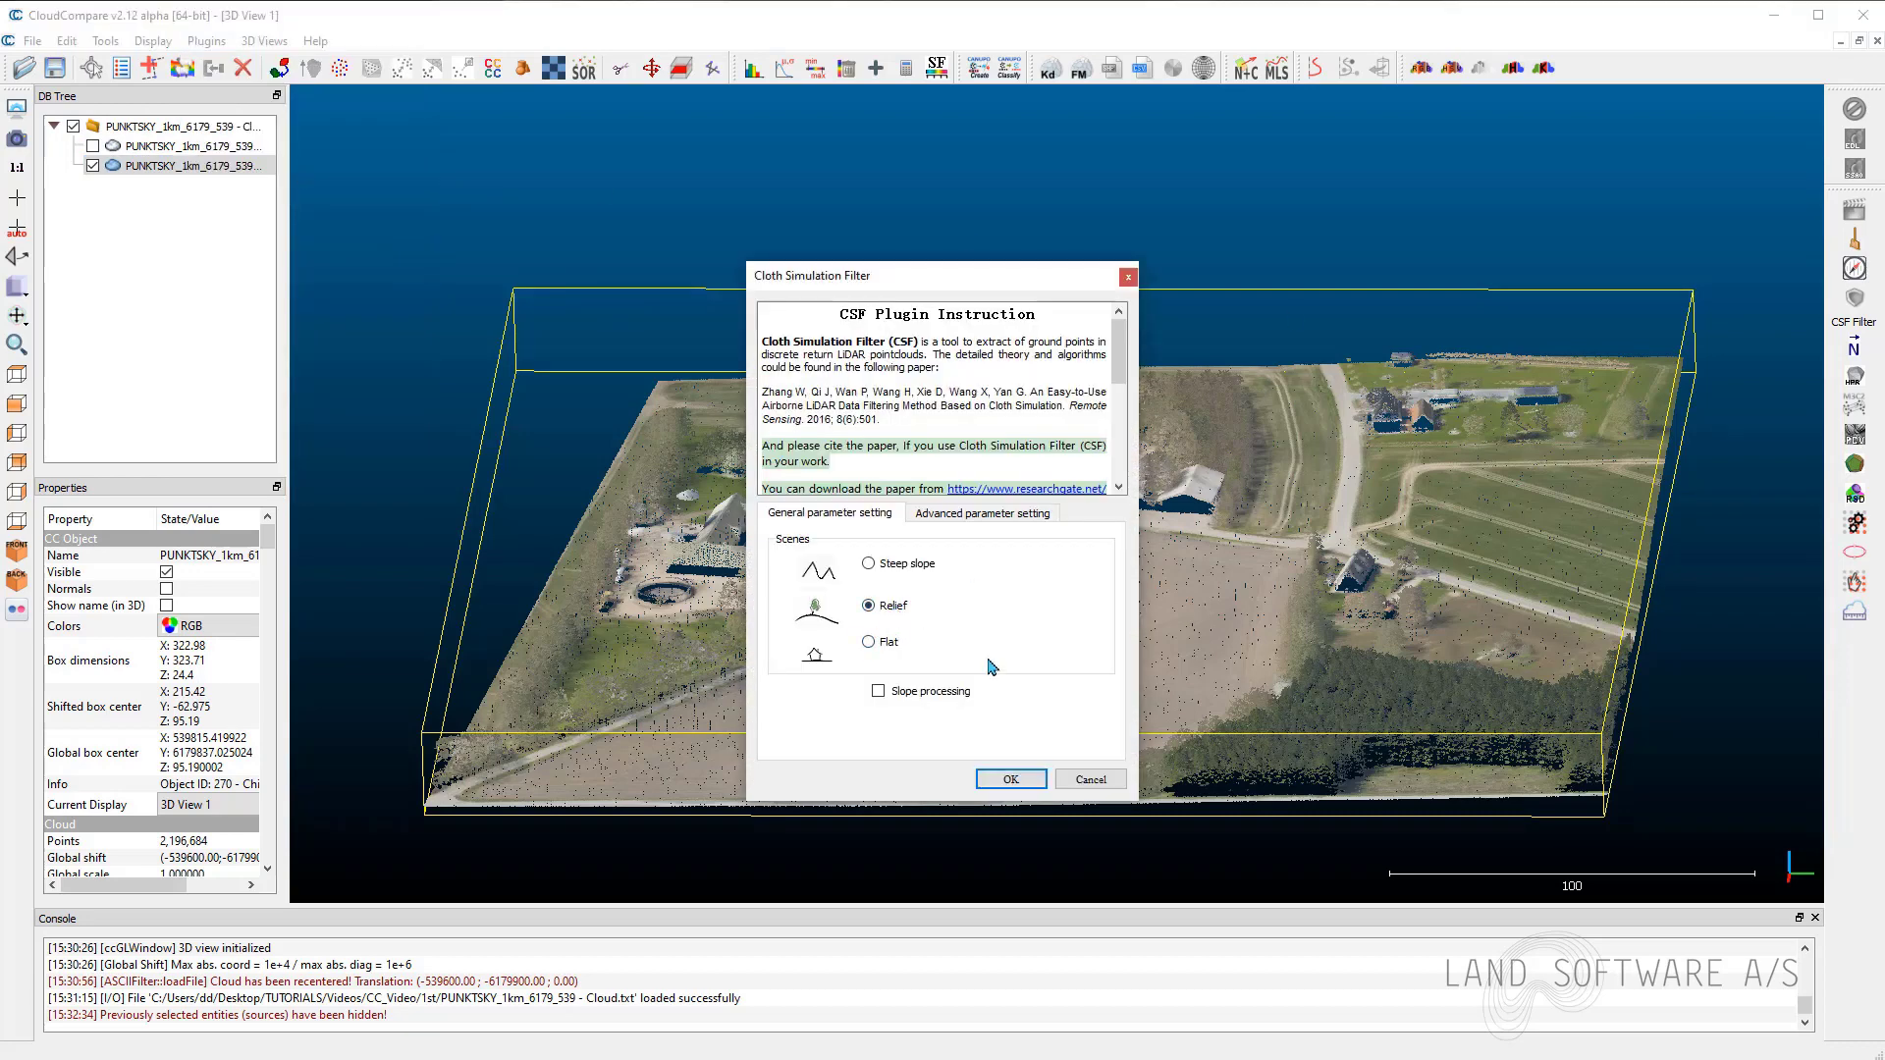
left_click(1011, 779)
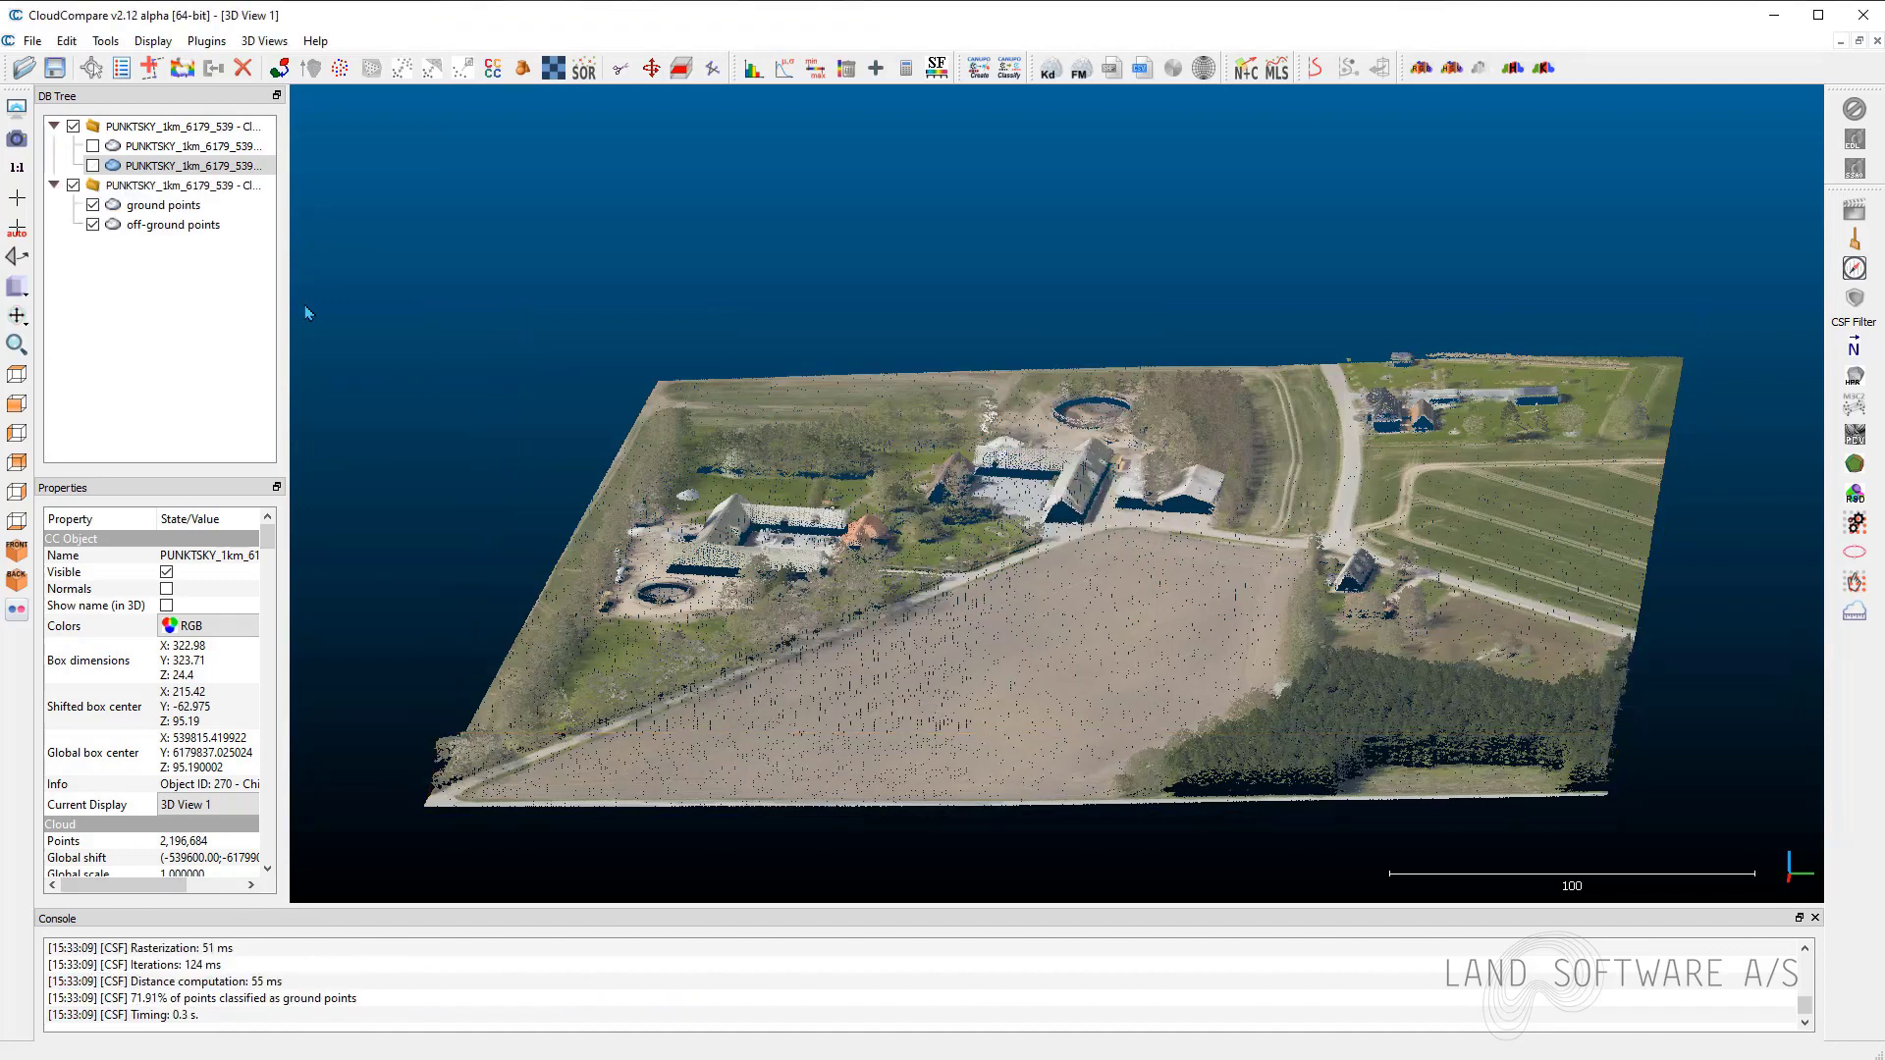
Select the original cloud, classified group, ground and off-ground clouds in the DB Tree.
left_click(142, 167)
left_click(147, 187)
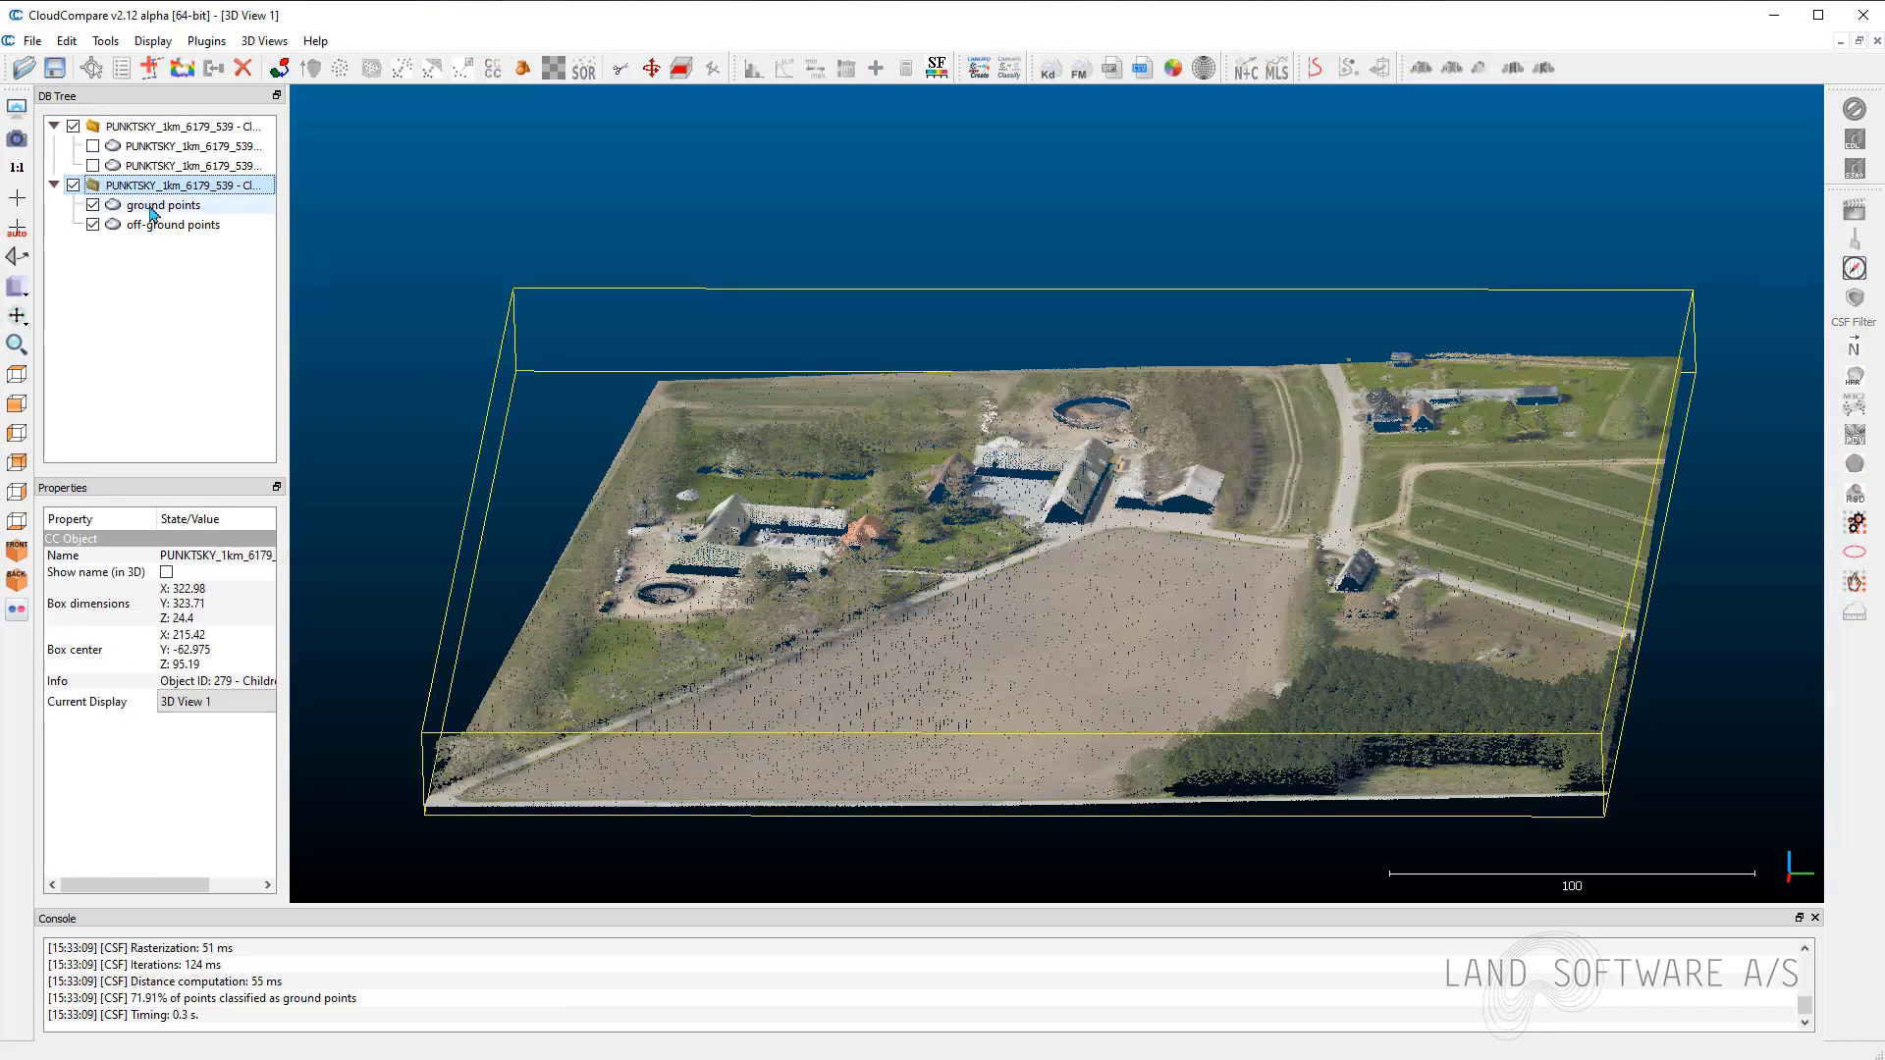
left_click(153, 205)
left_click(164, 207)
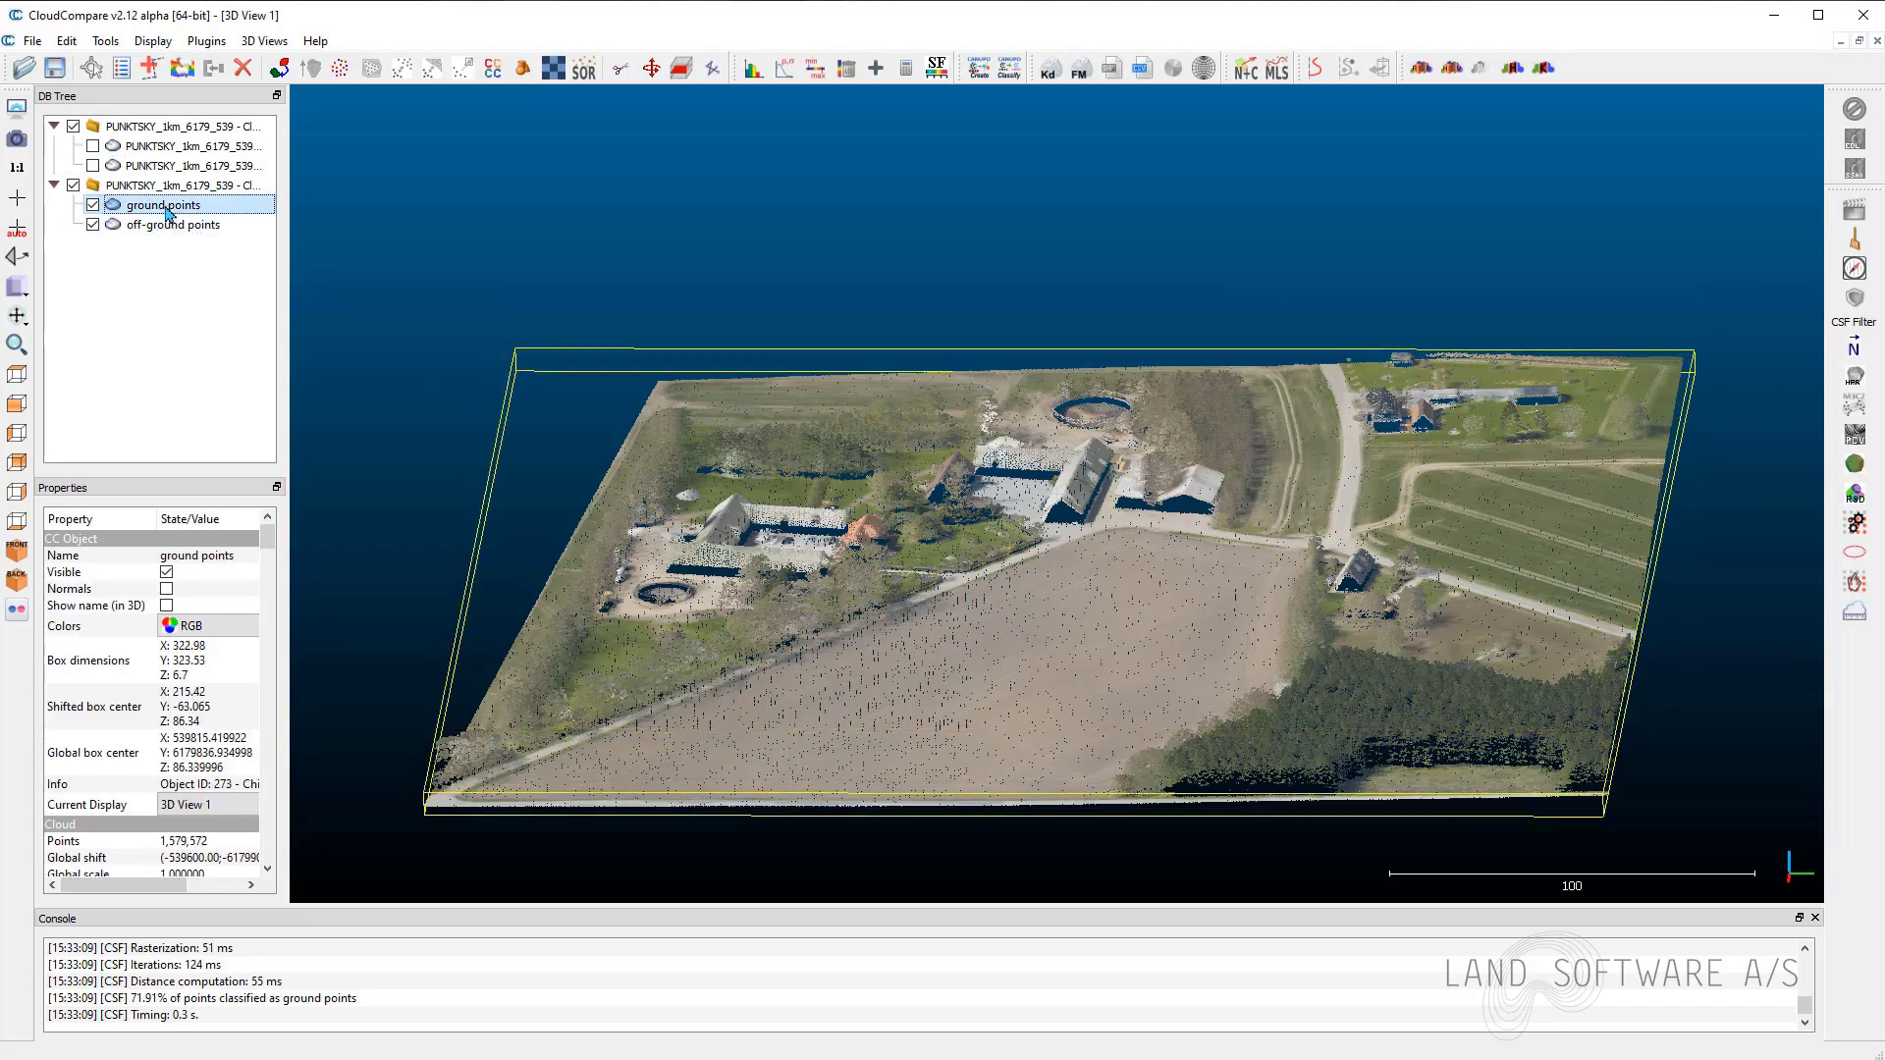
left_click(173, 224)
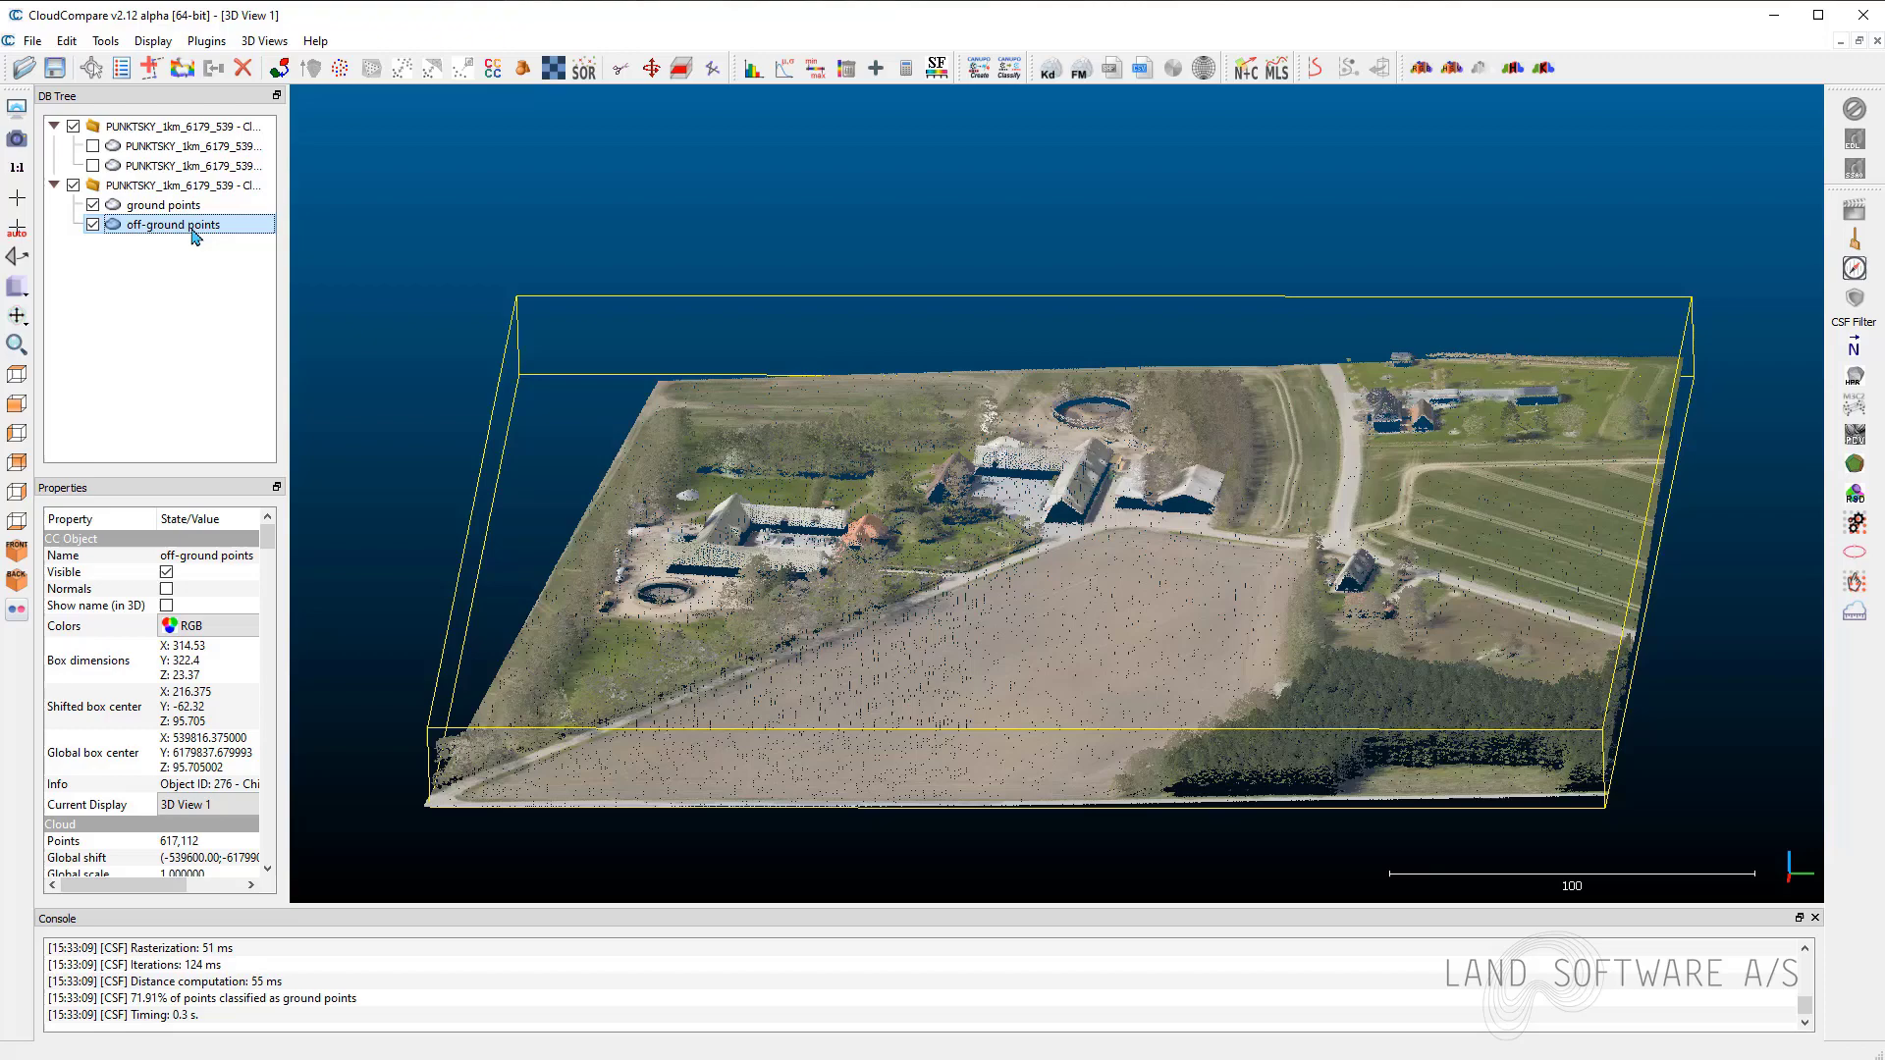
Compare ground and off-ground clouds by toggling their visibility and orbiting.
left_click(92, 206)
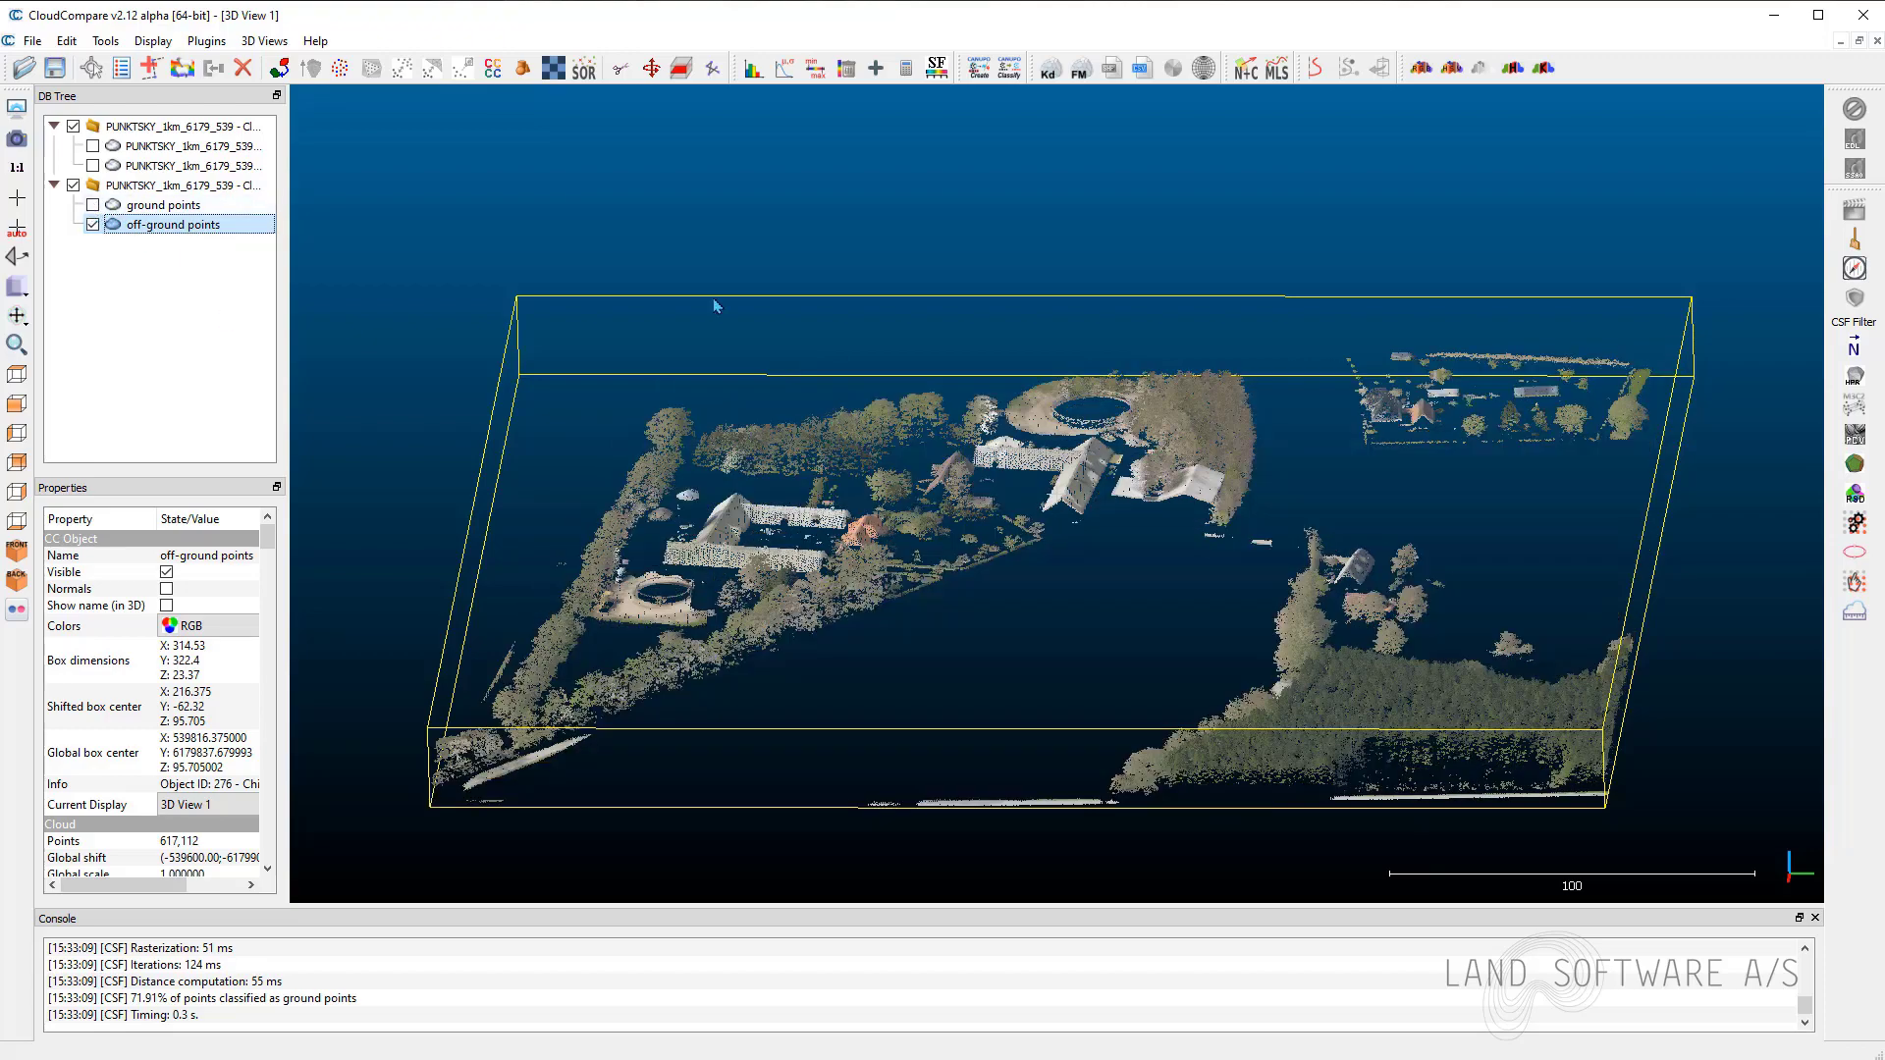
mouse_move(993, 825)
left_mouse_down()
mouse_move(1014, 721)
mouse_move(1542, 592)
mouse_move(1090, 619)
left_mouse_up()
mouse_move(707, 561)
left_mouse_down()
mouse_move(579, 611)
mouse_move(513, 611)
left_mouse_up()
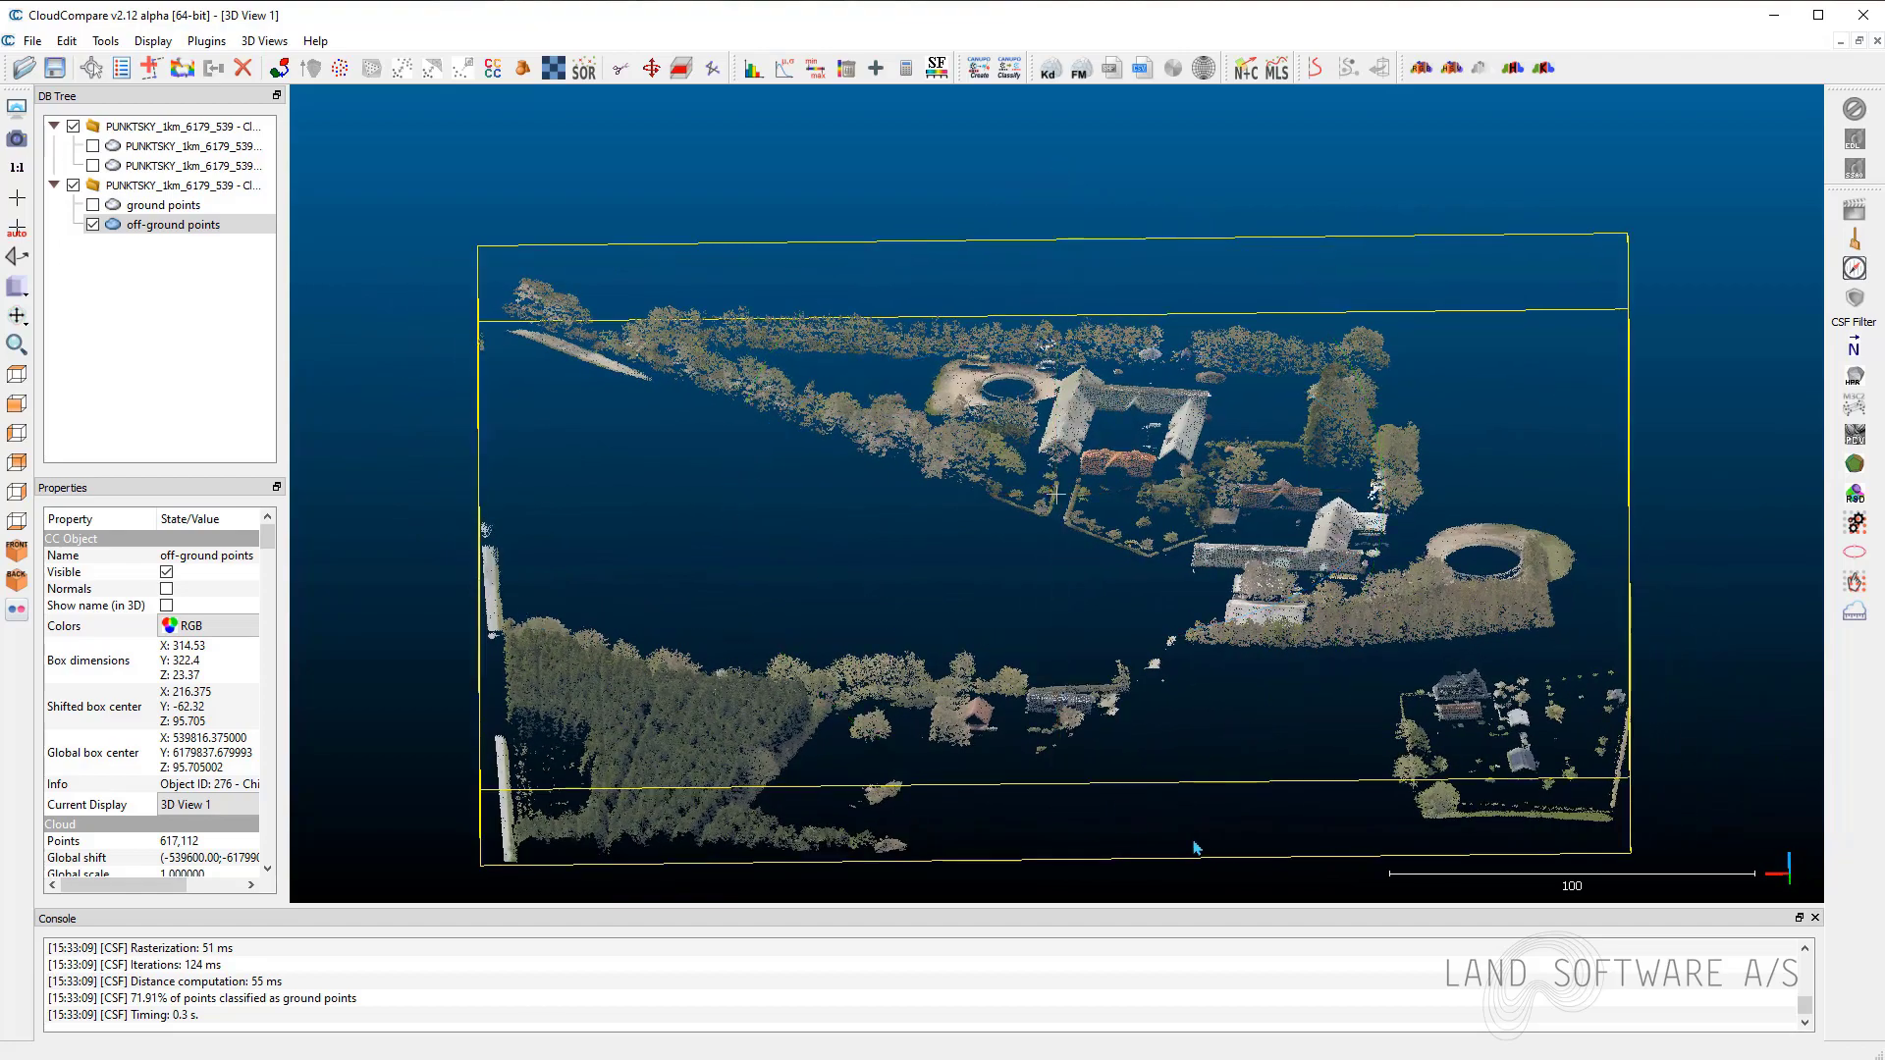
left_click(94, 226)
left_click(93, 207)
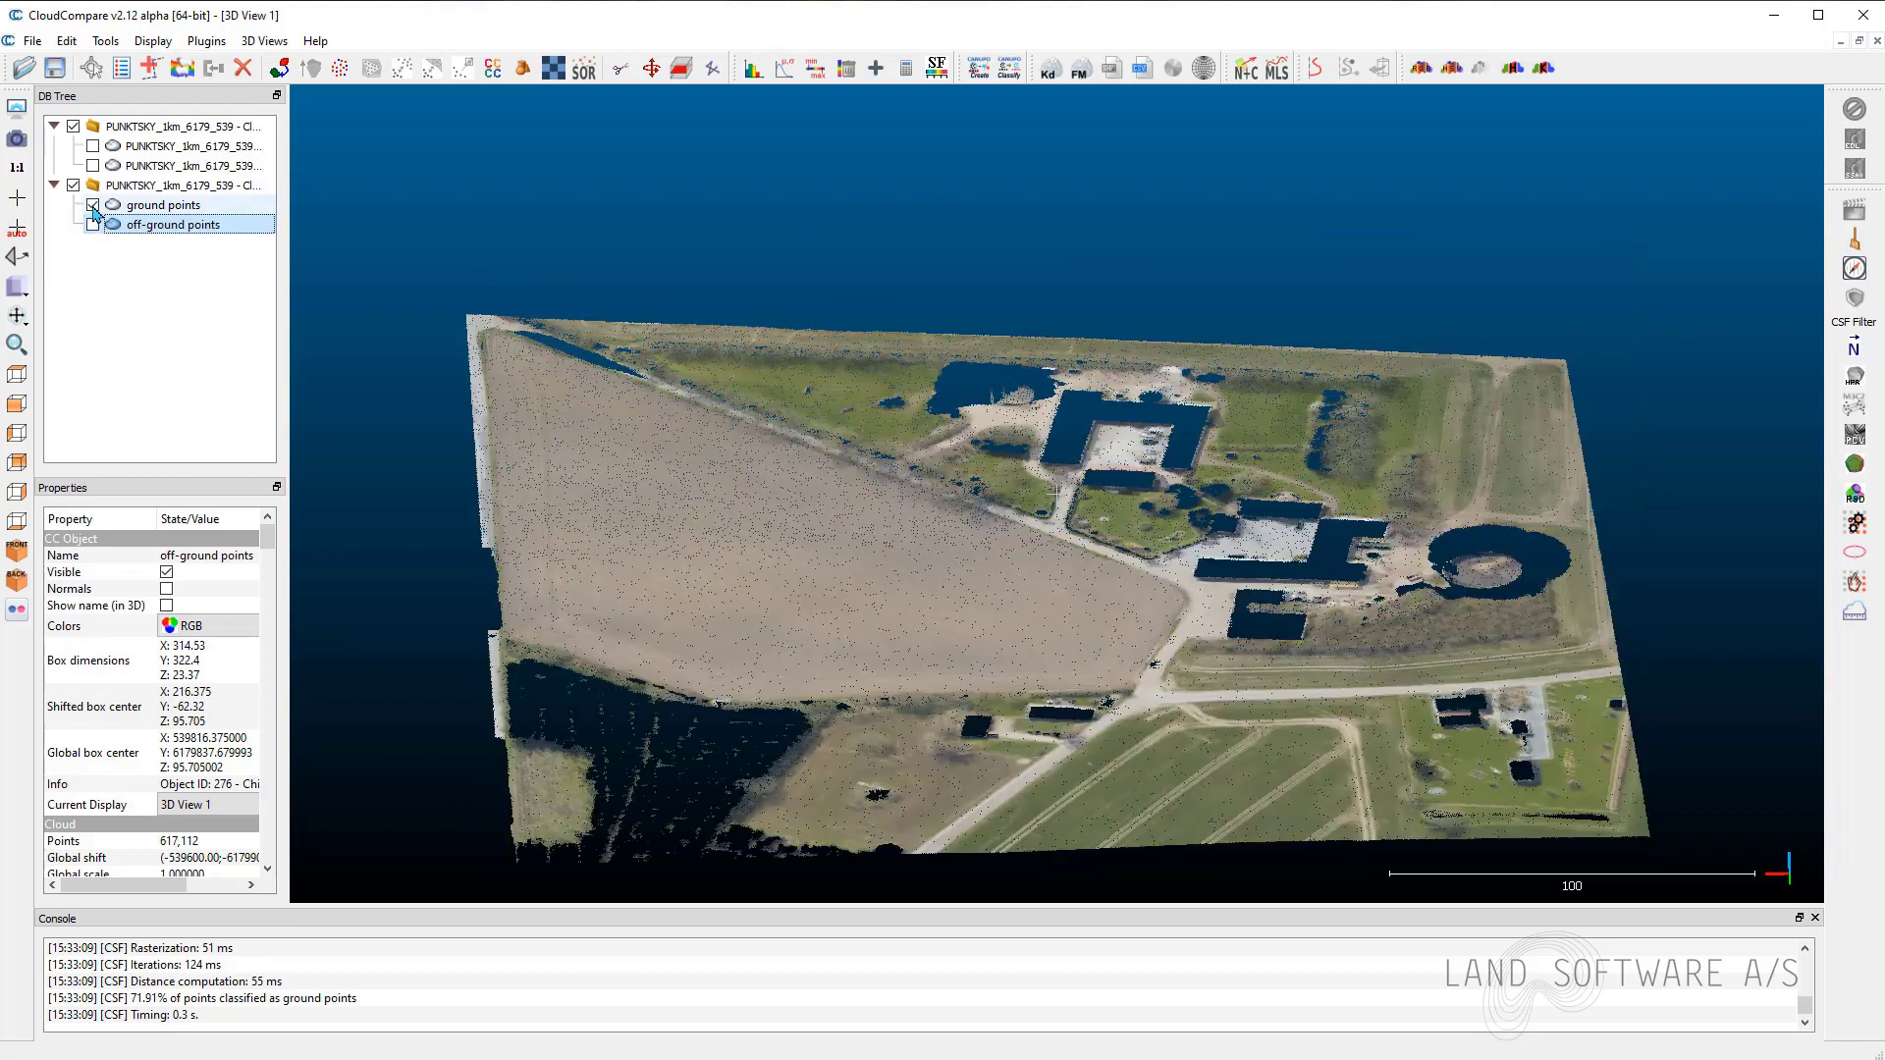
View the clouds edge-on and from the left, right and back side views.
left_click_drag(1080, 842, 1057, 502)
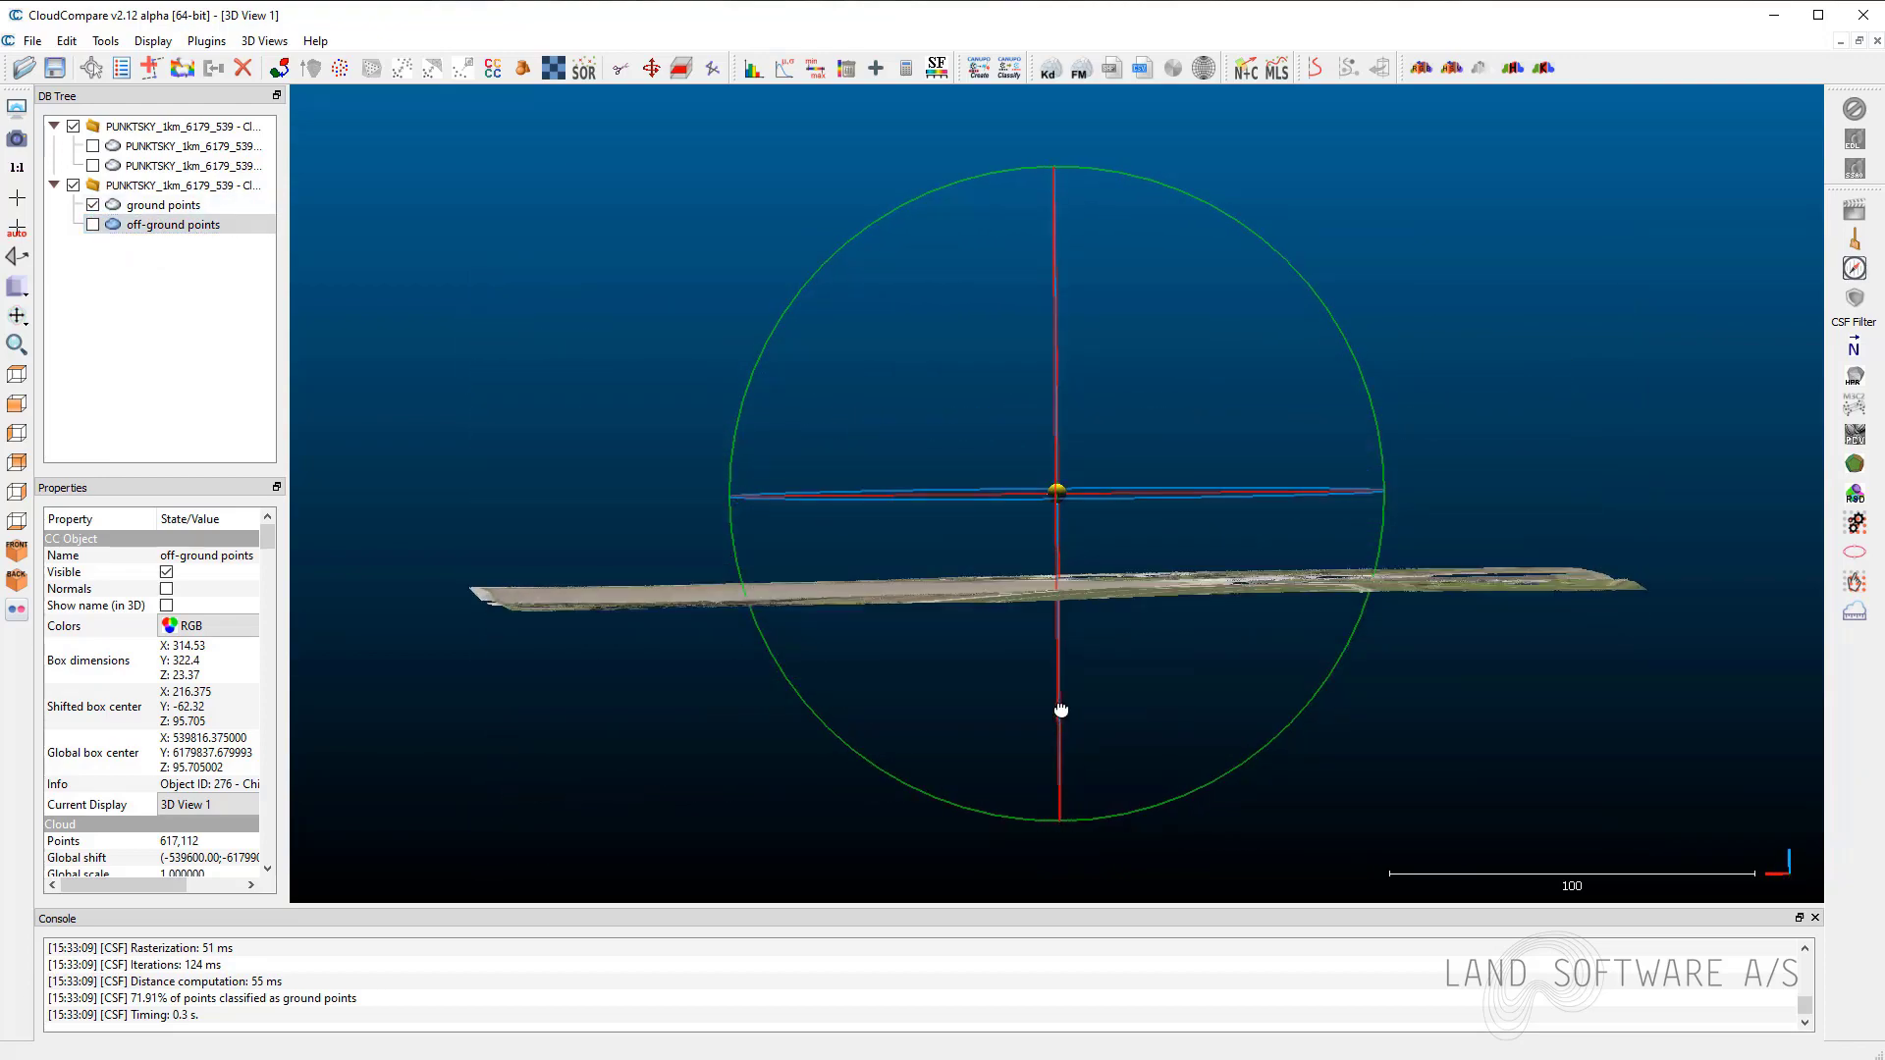
left_click(18, 434)
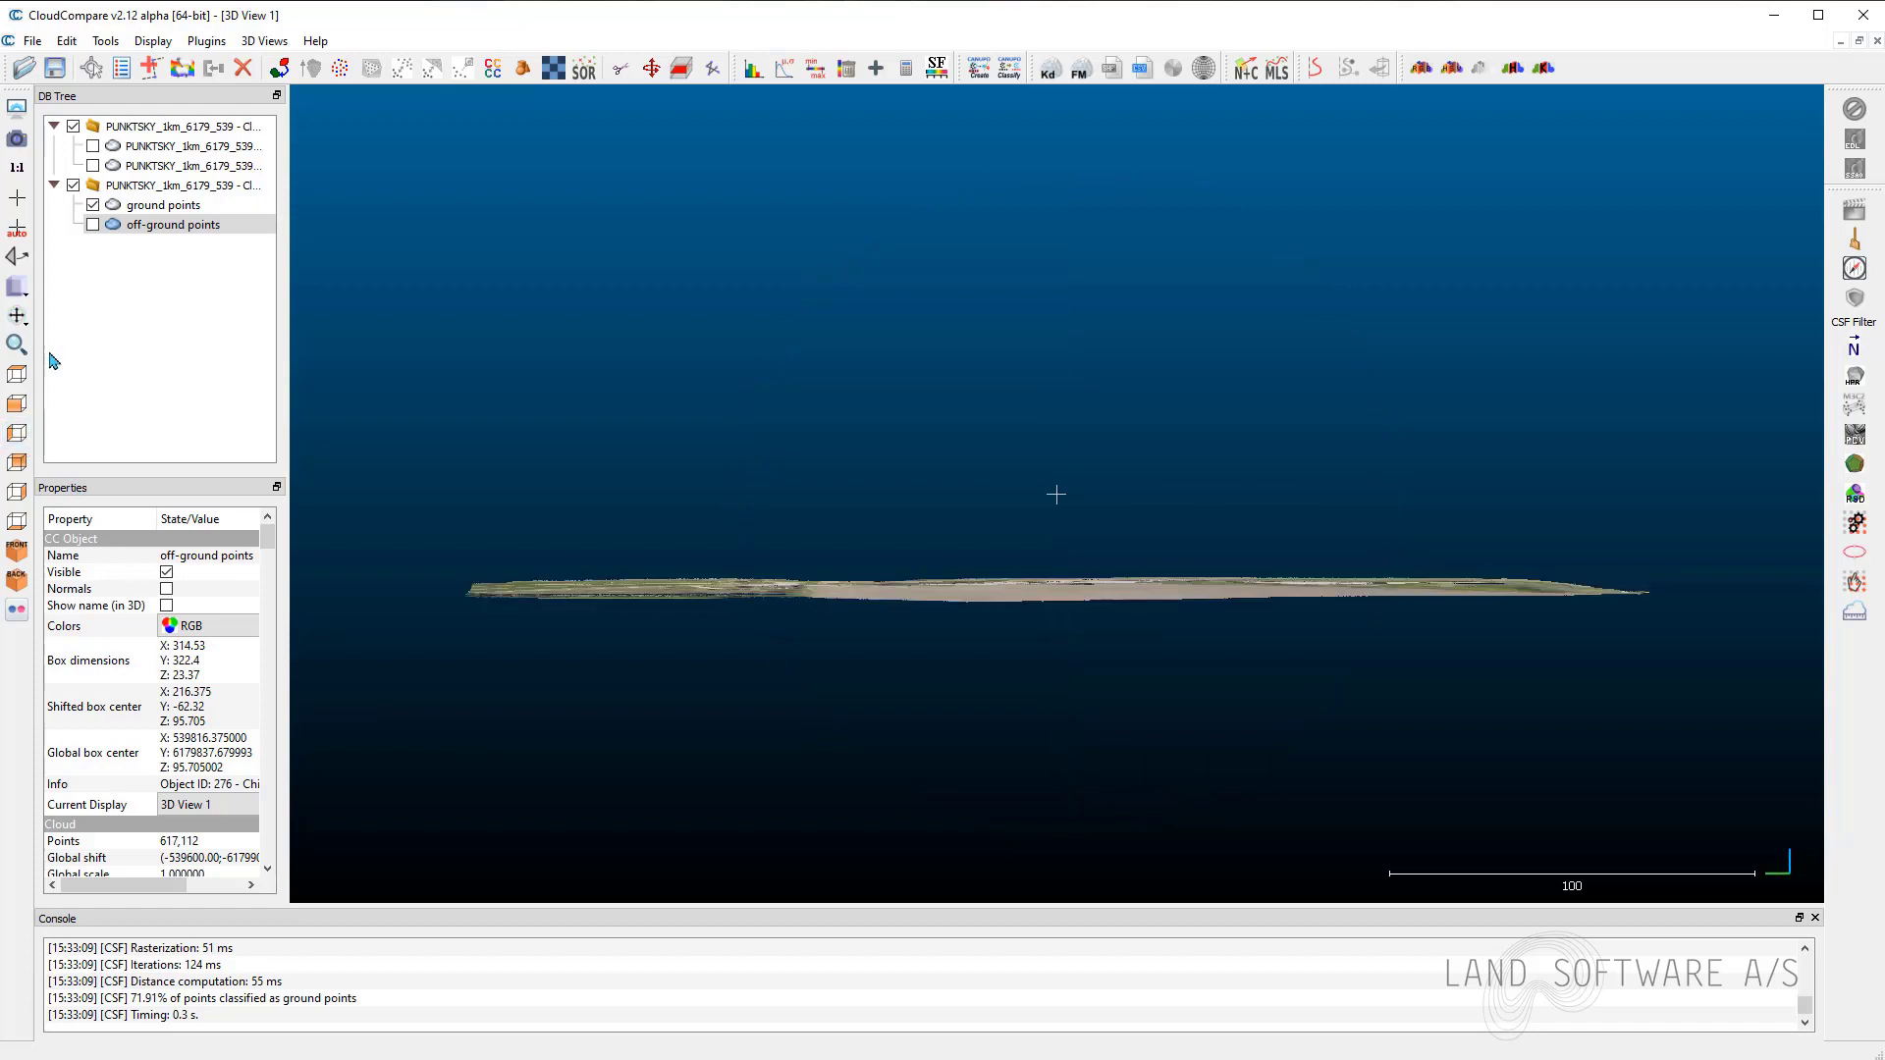
left_click(92, 223)
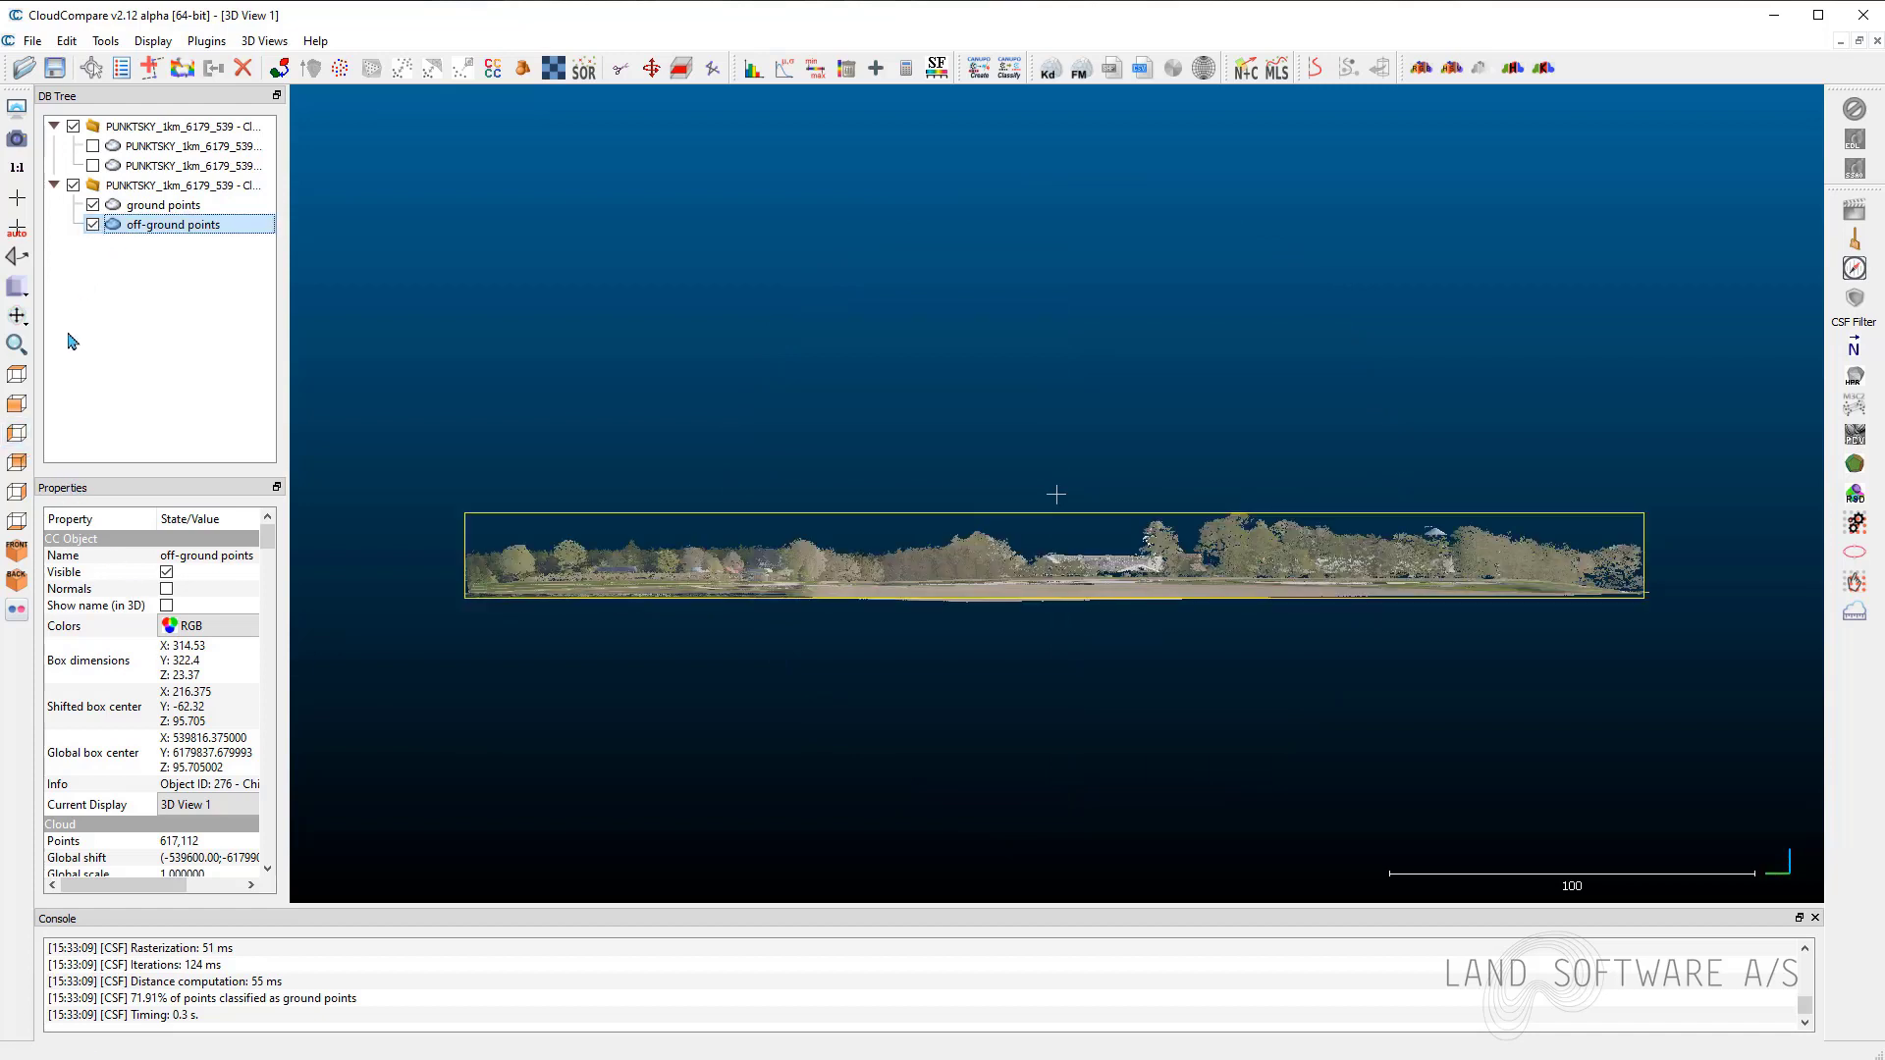
left_click(19, 492)
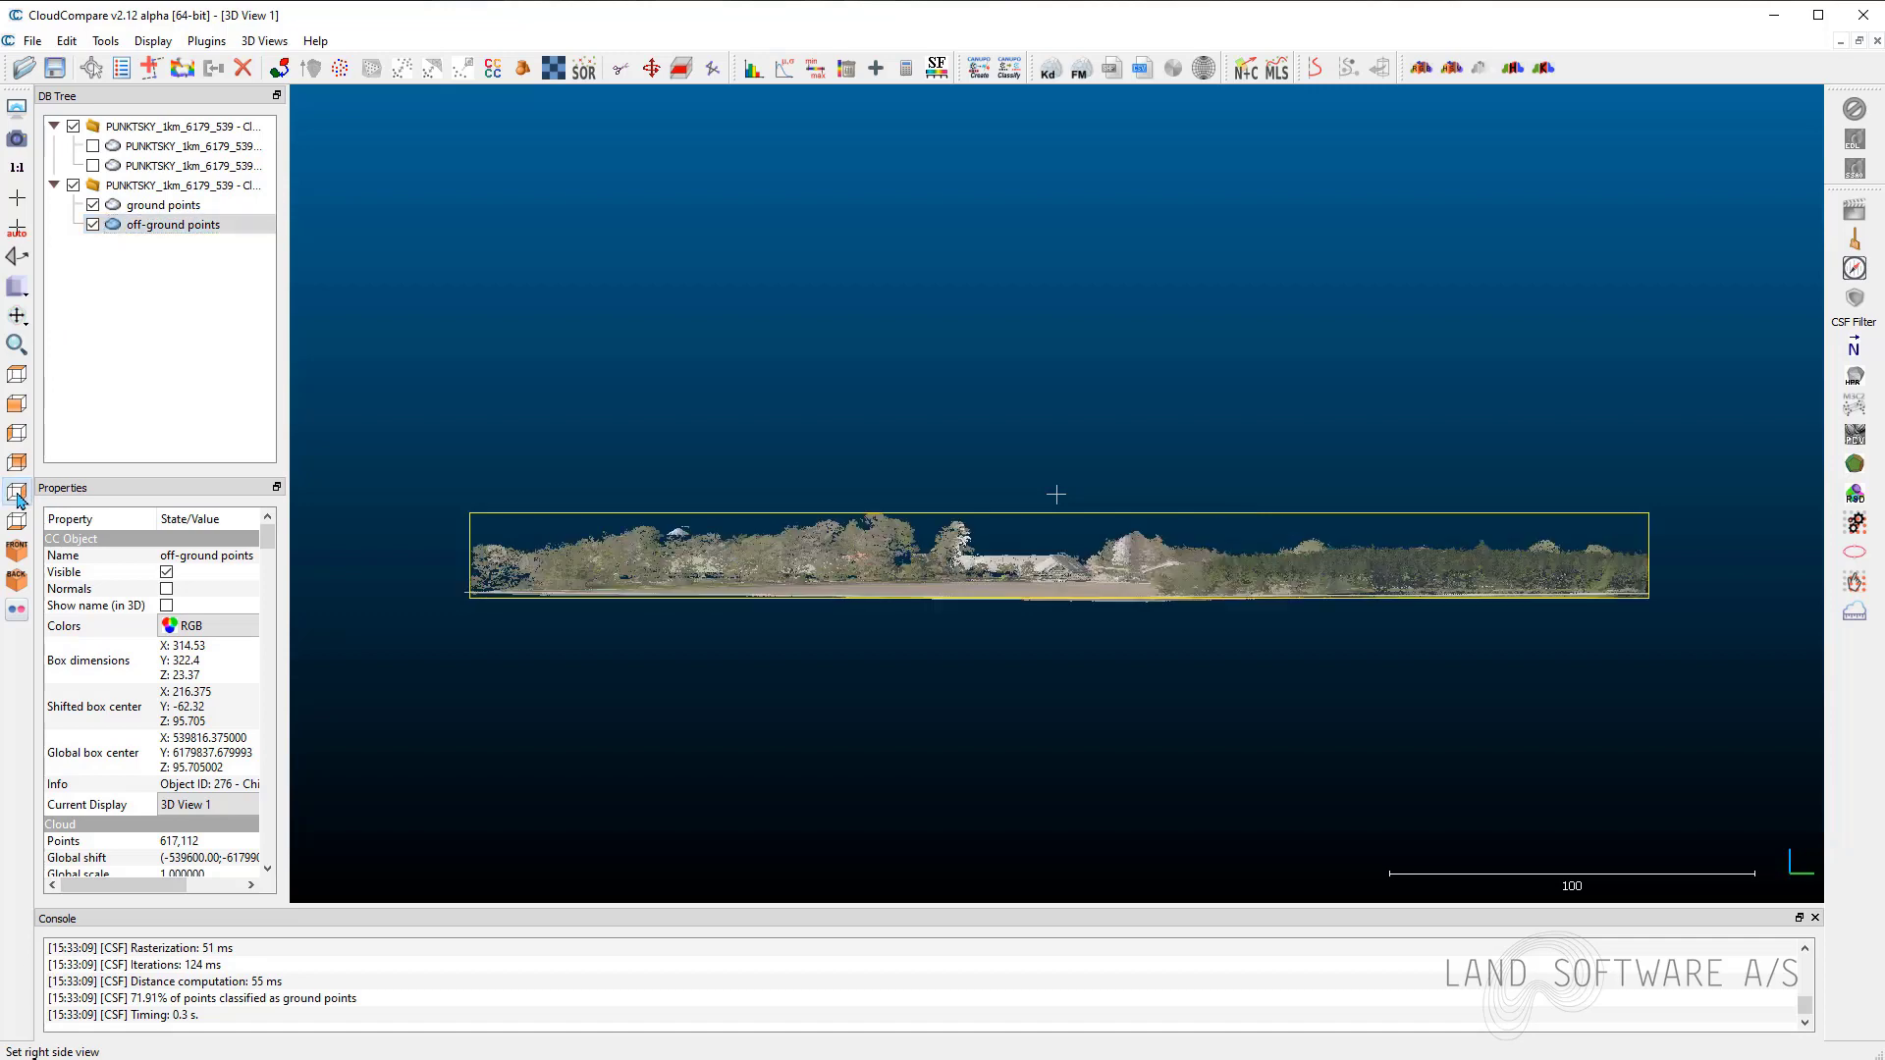
left_click(19, 464)
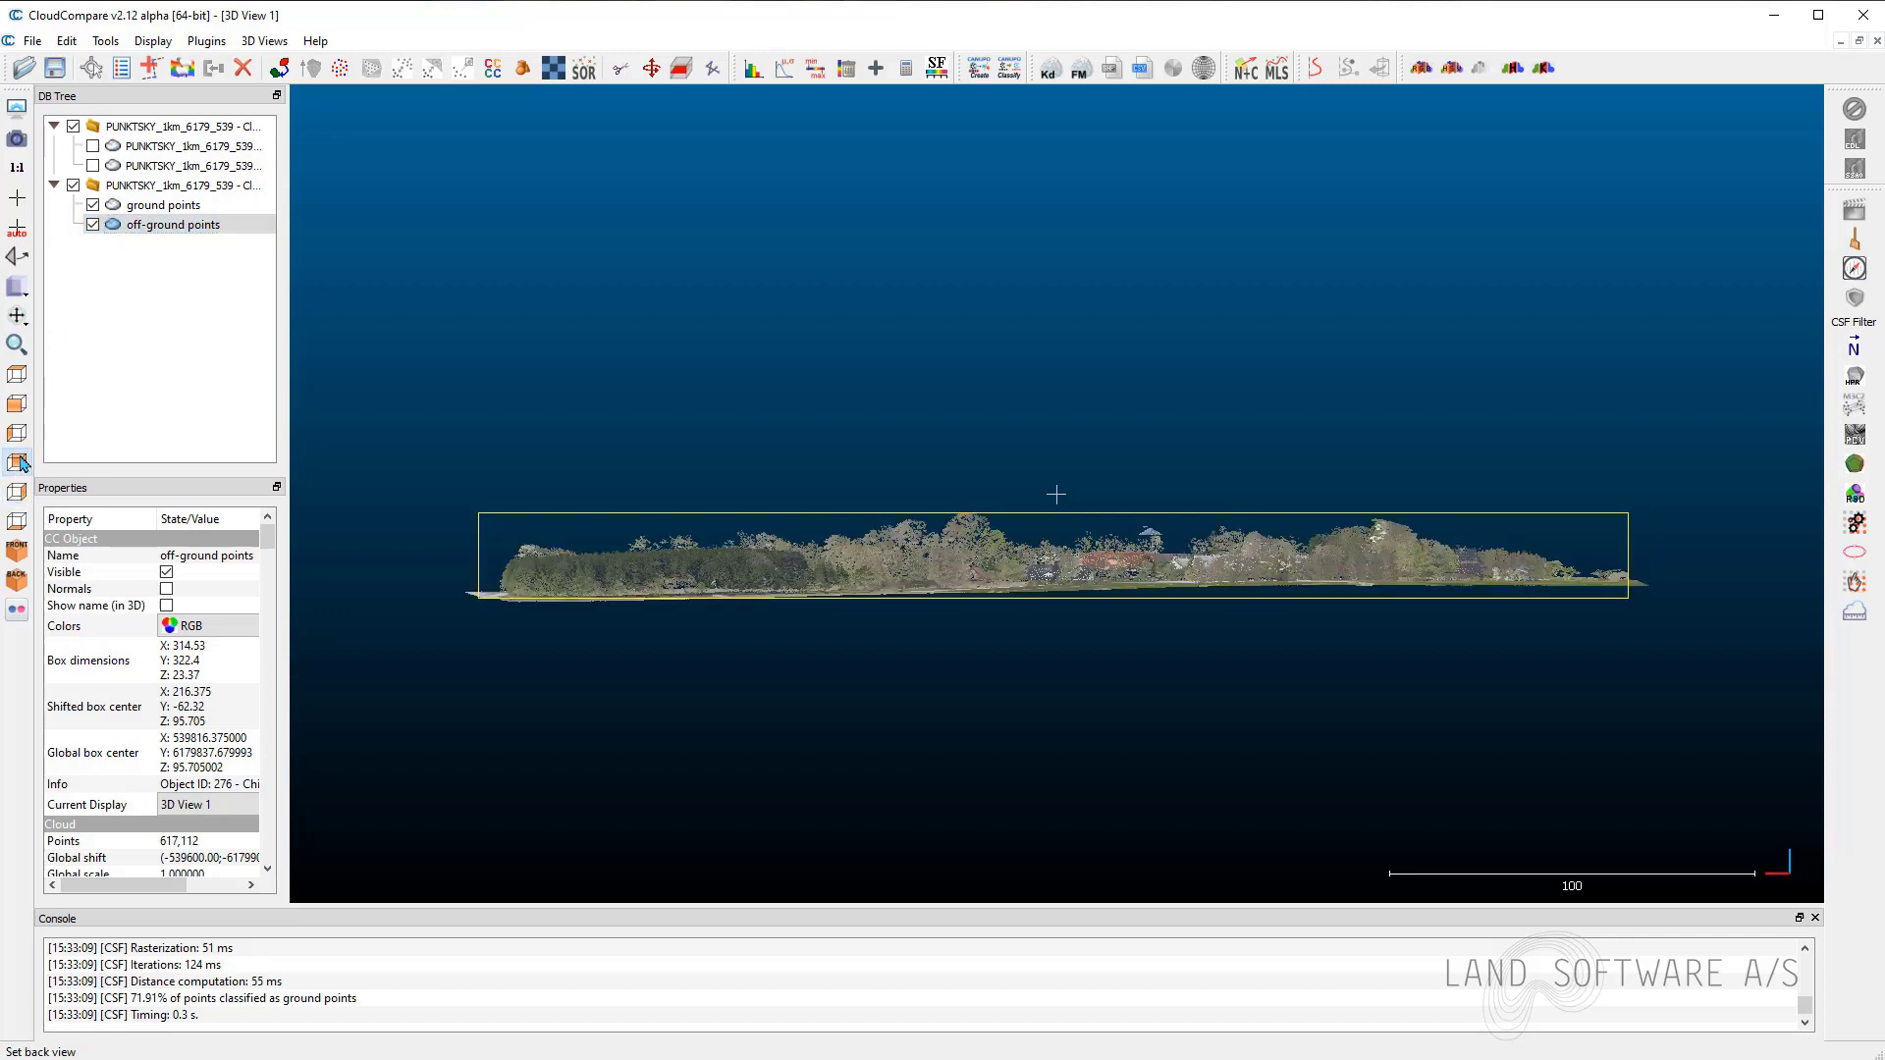
left_click(19, 436)
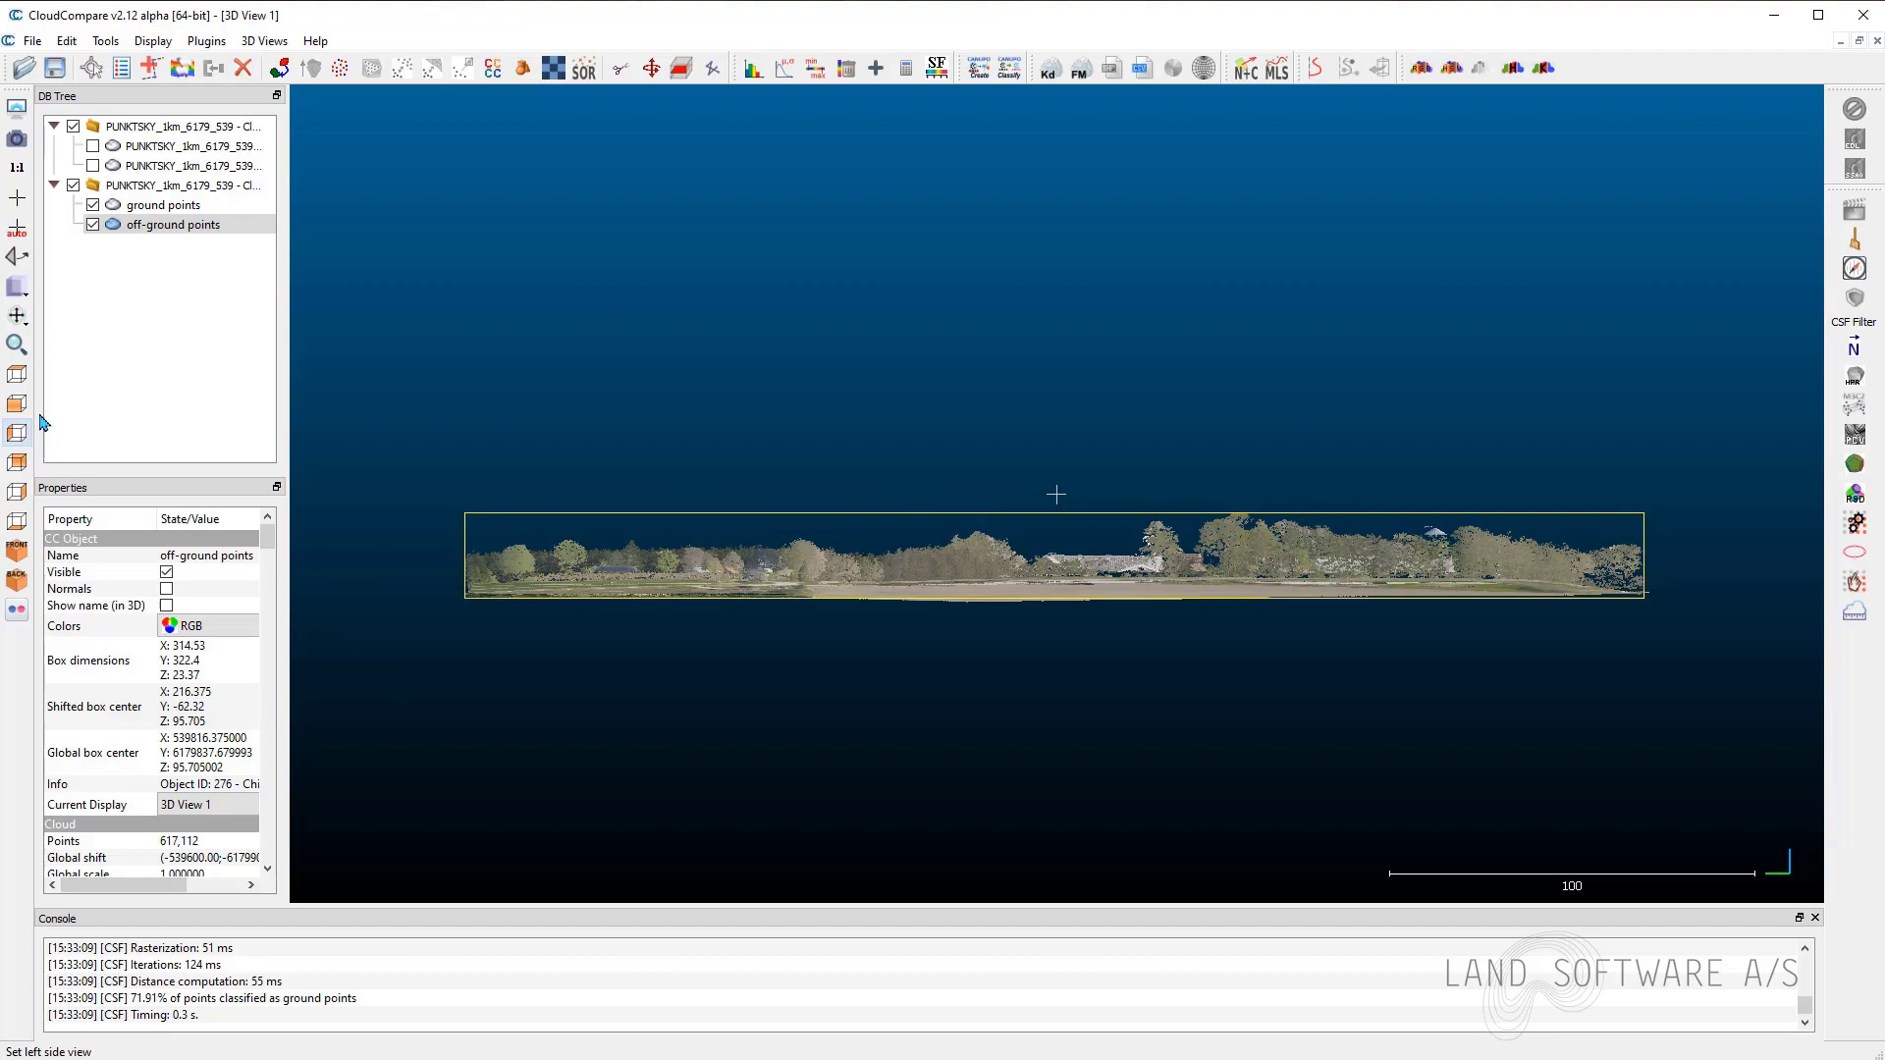
left_click(92, 224)
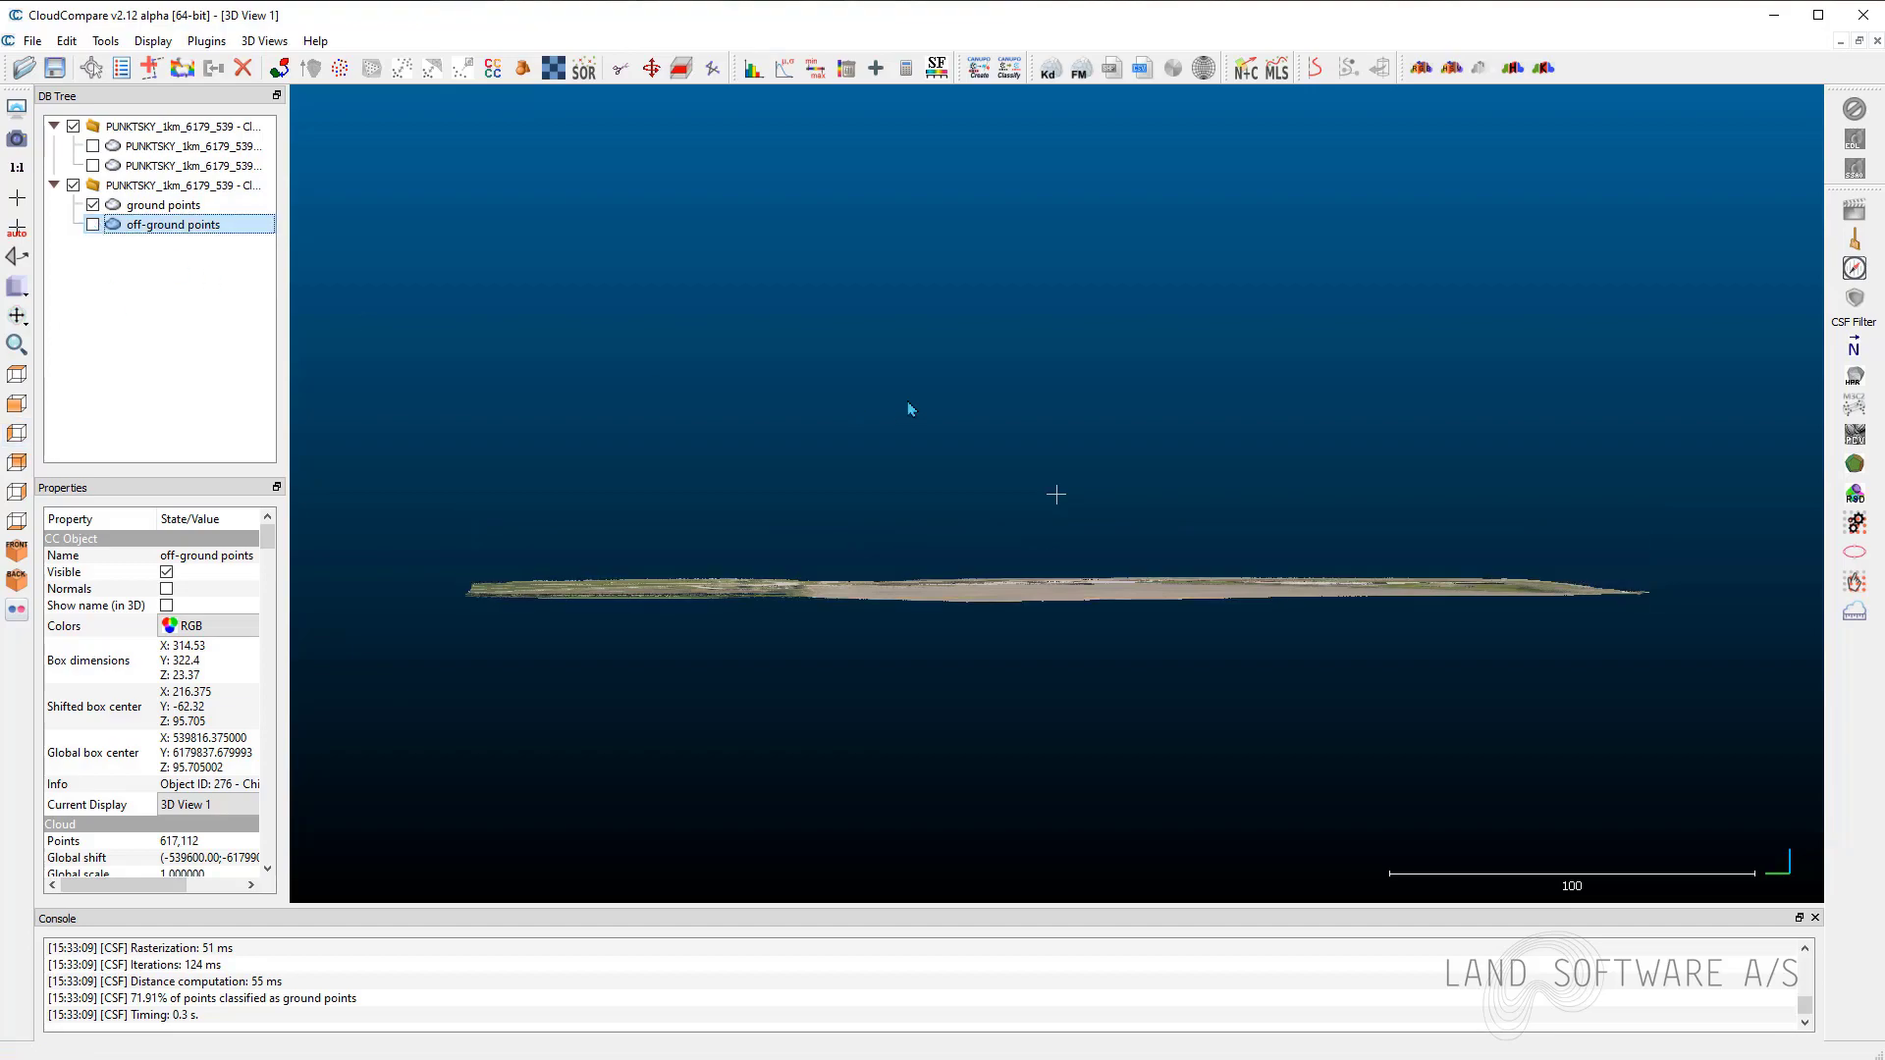
mouse_move(955, 360)
left_mouse_down()
mouse_move(1185, 585)
mouse_move(1100, 621)
left_mouse_up()
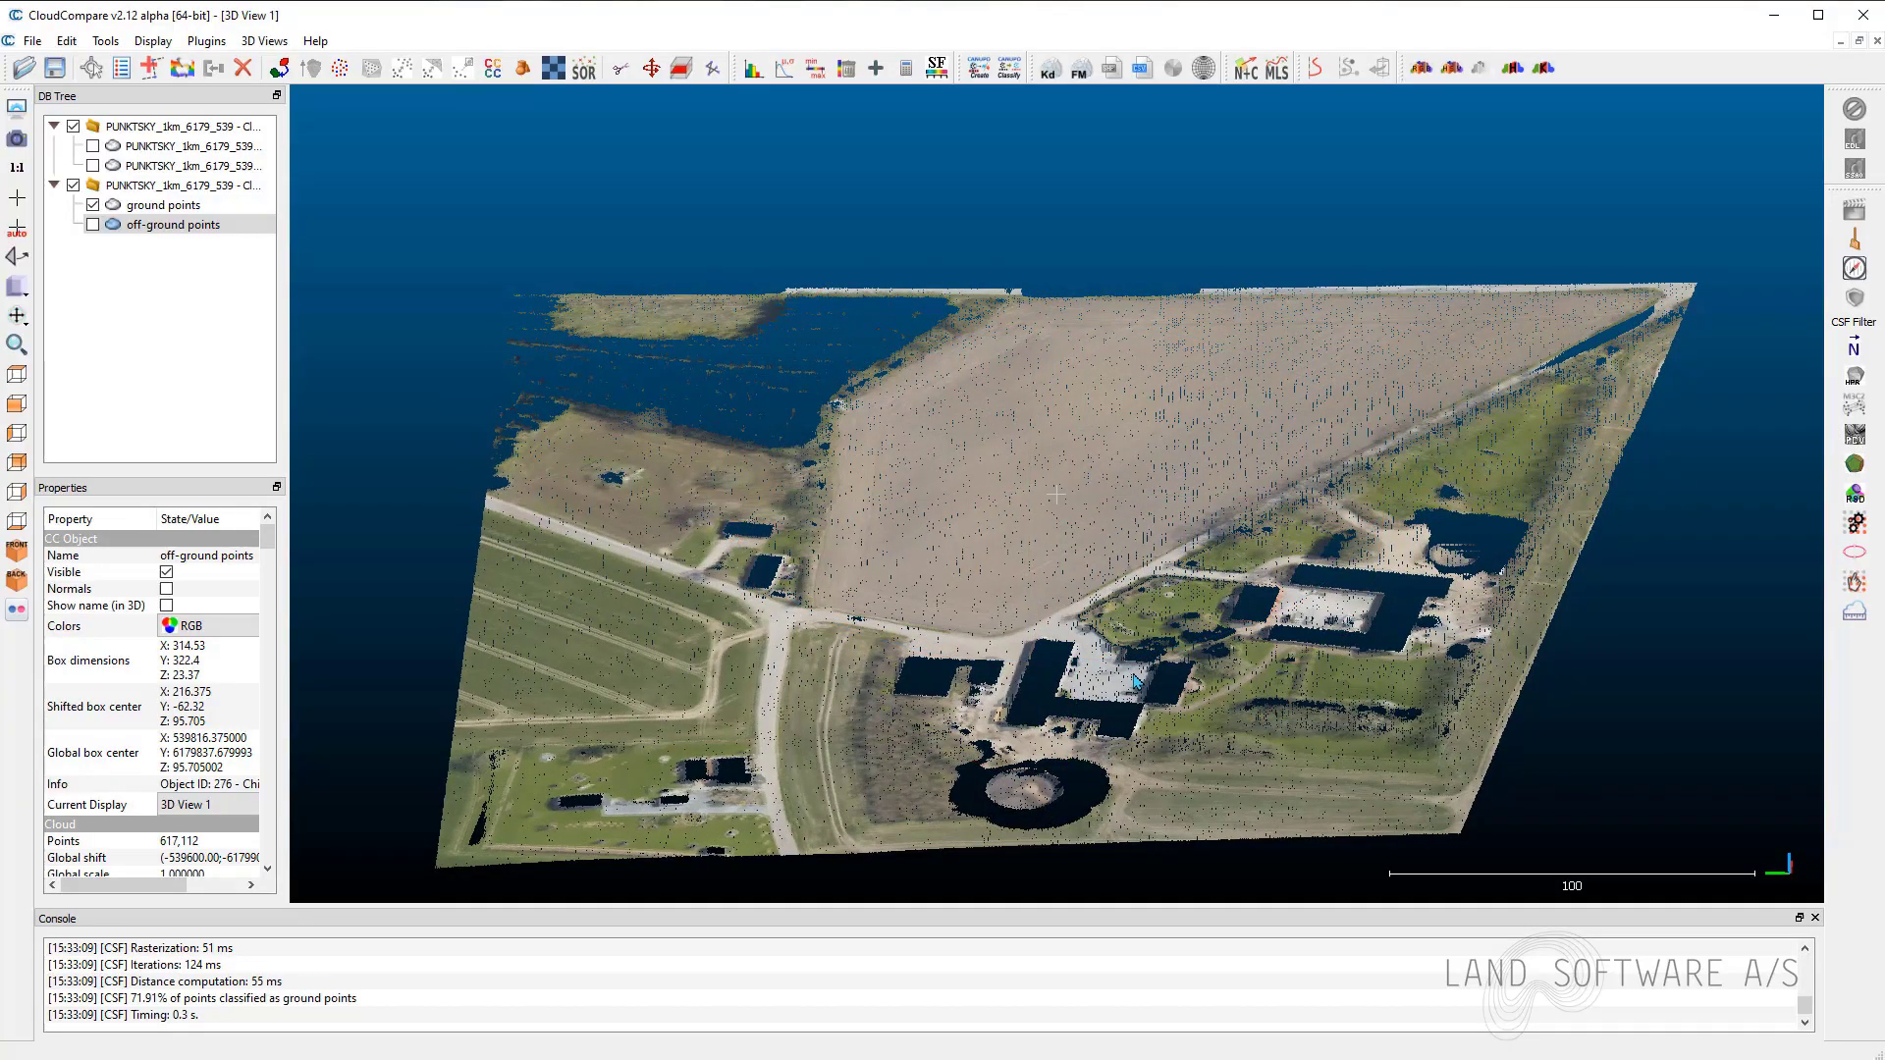
scroll(1034, 567, "up", 5)
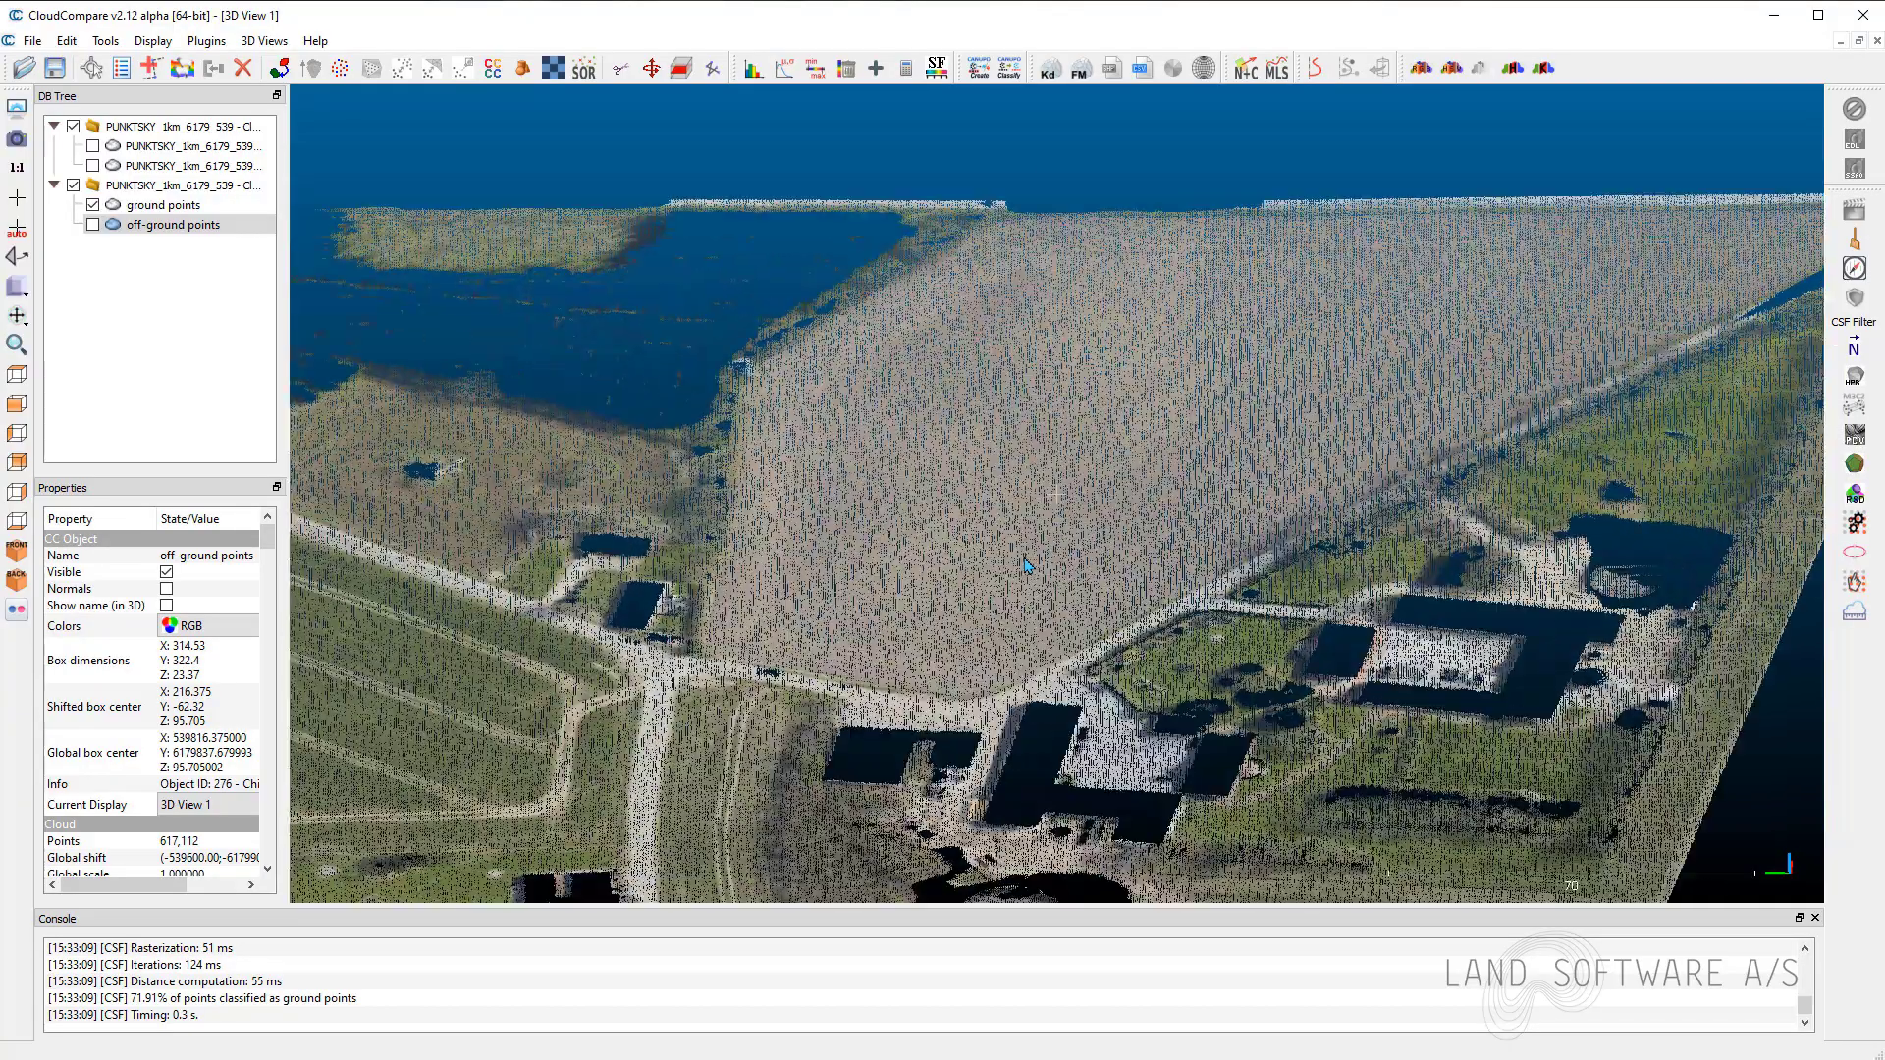
scroll(1034, 567, "up", 5)
scroll(1016, 589, "up", 3)
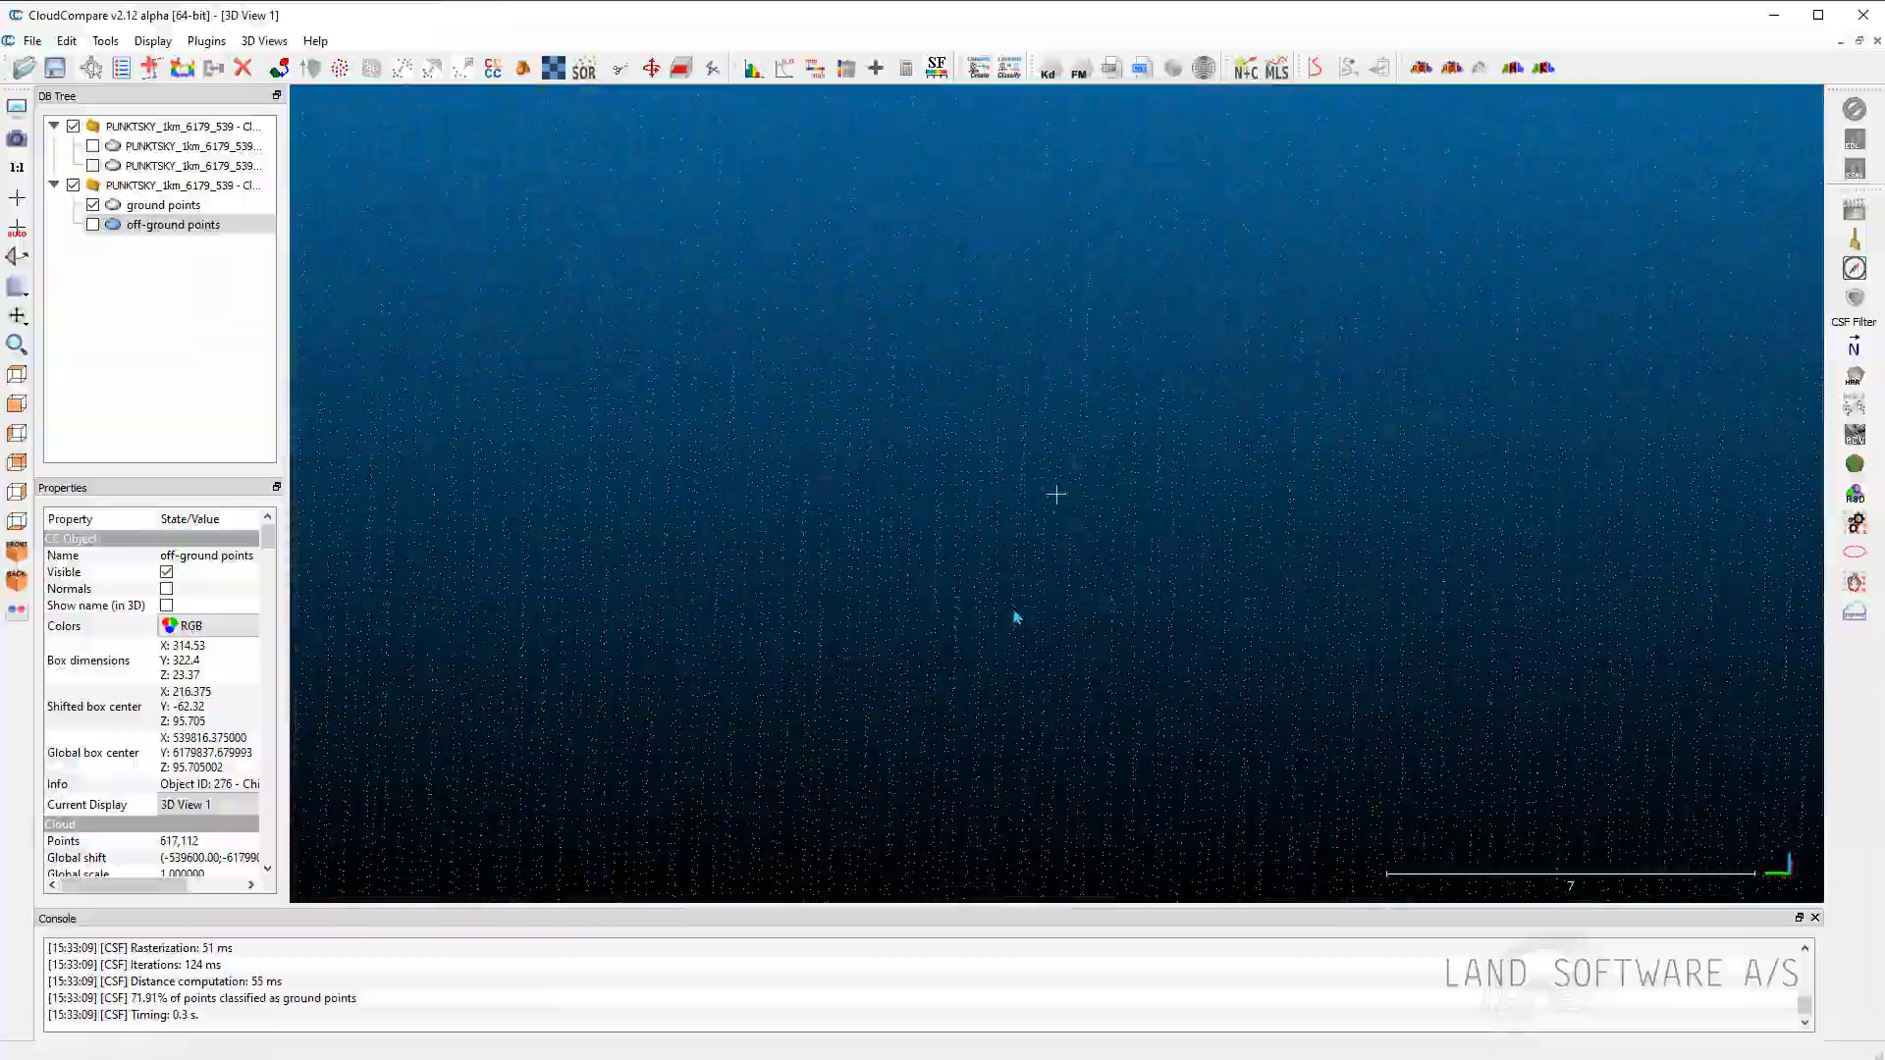
mouse_move(1030, 633)
left_mouse_down()
mouse_move(1044, 593)
mouse_move(1051, 631)
left_mouse_up()
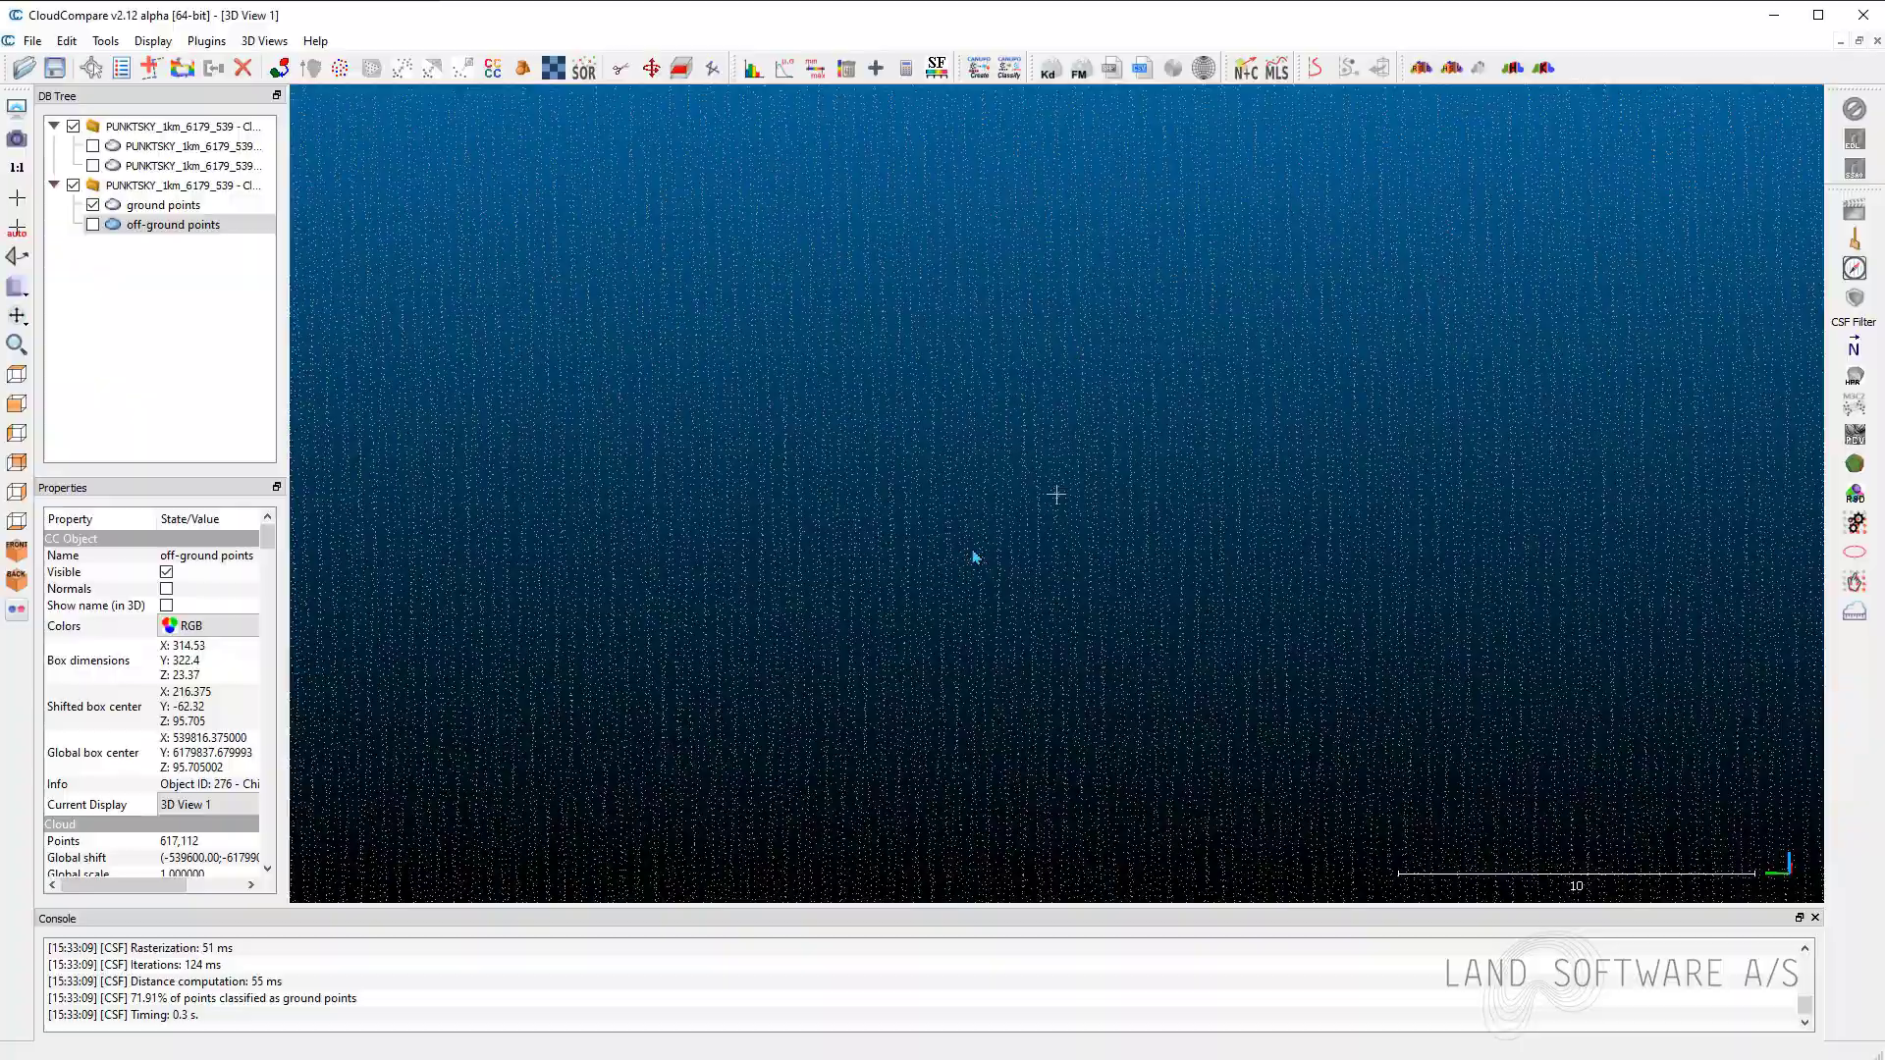
left_click_drag(1056, 496, 1055, 442)
scroll(1056, 493, "down", 3)
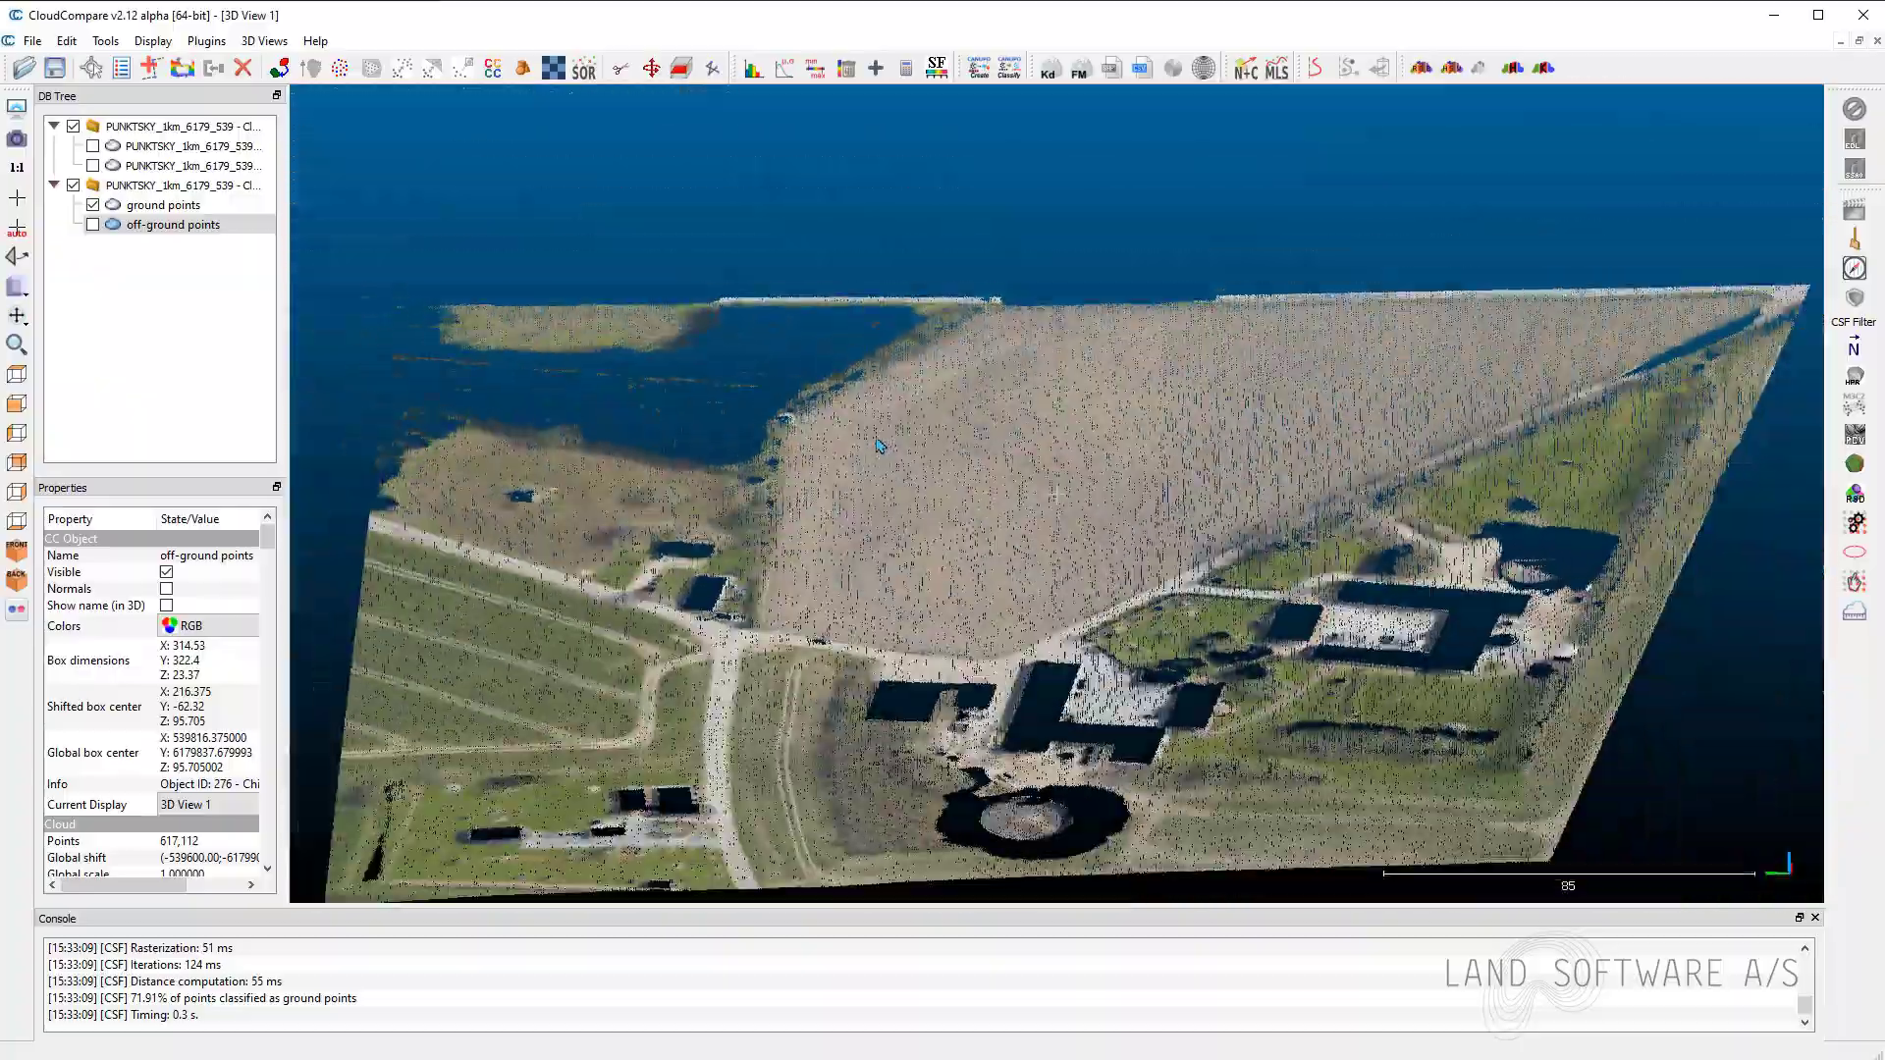
scroll(1056, 492, "down", 1)
scroll(1056, 493, "down", 1)
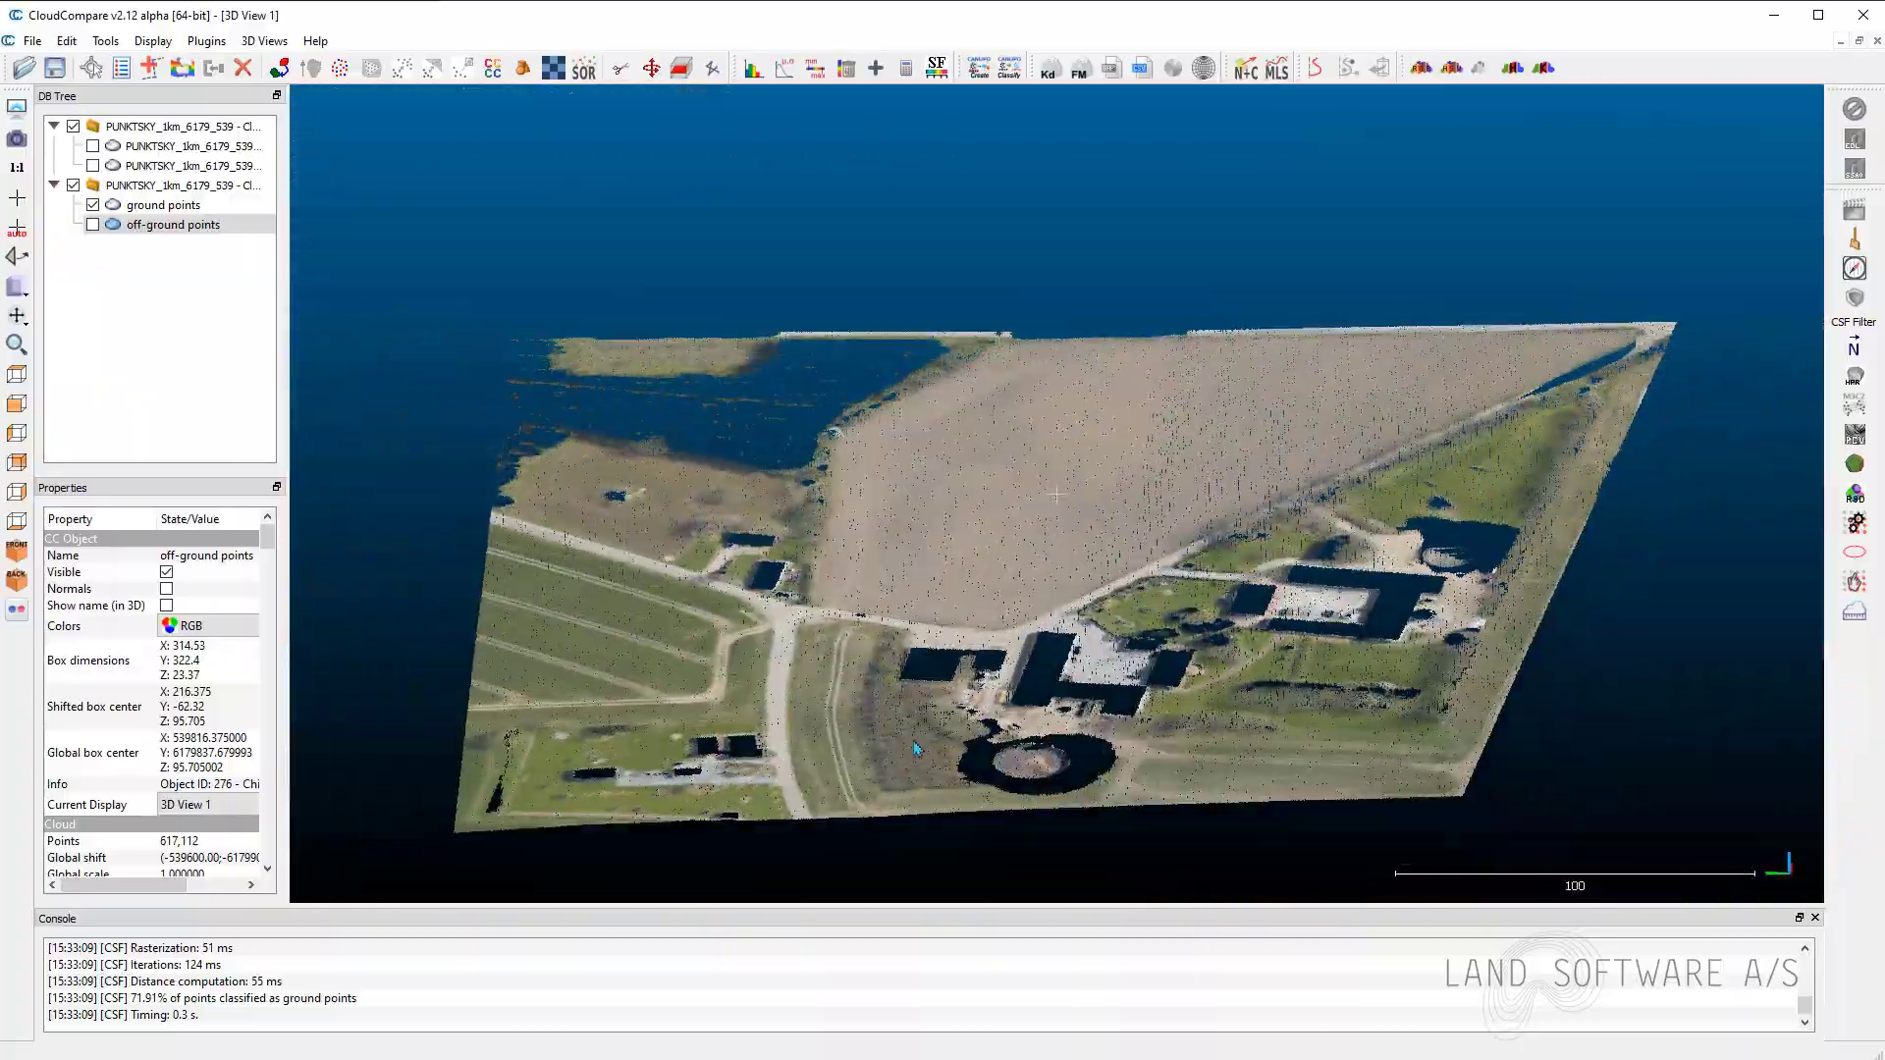
mouse_move(855, 754)
left_mouse_down()
mouse_move(831, 708)
mouse_move(840, 730)
left_mouse_up()
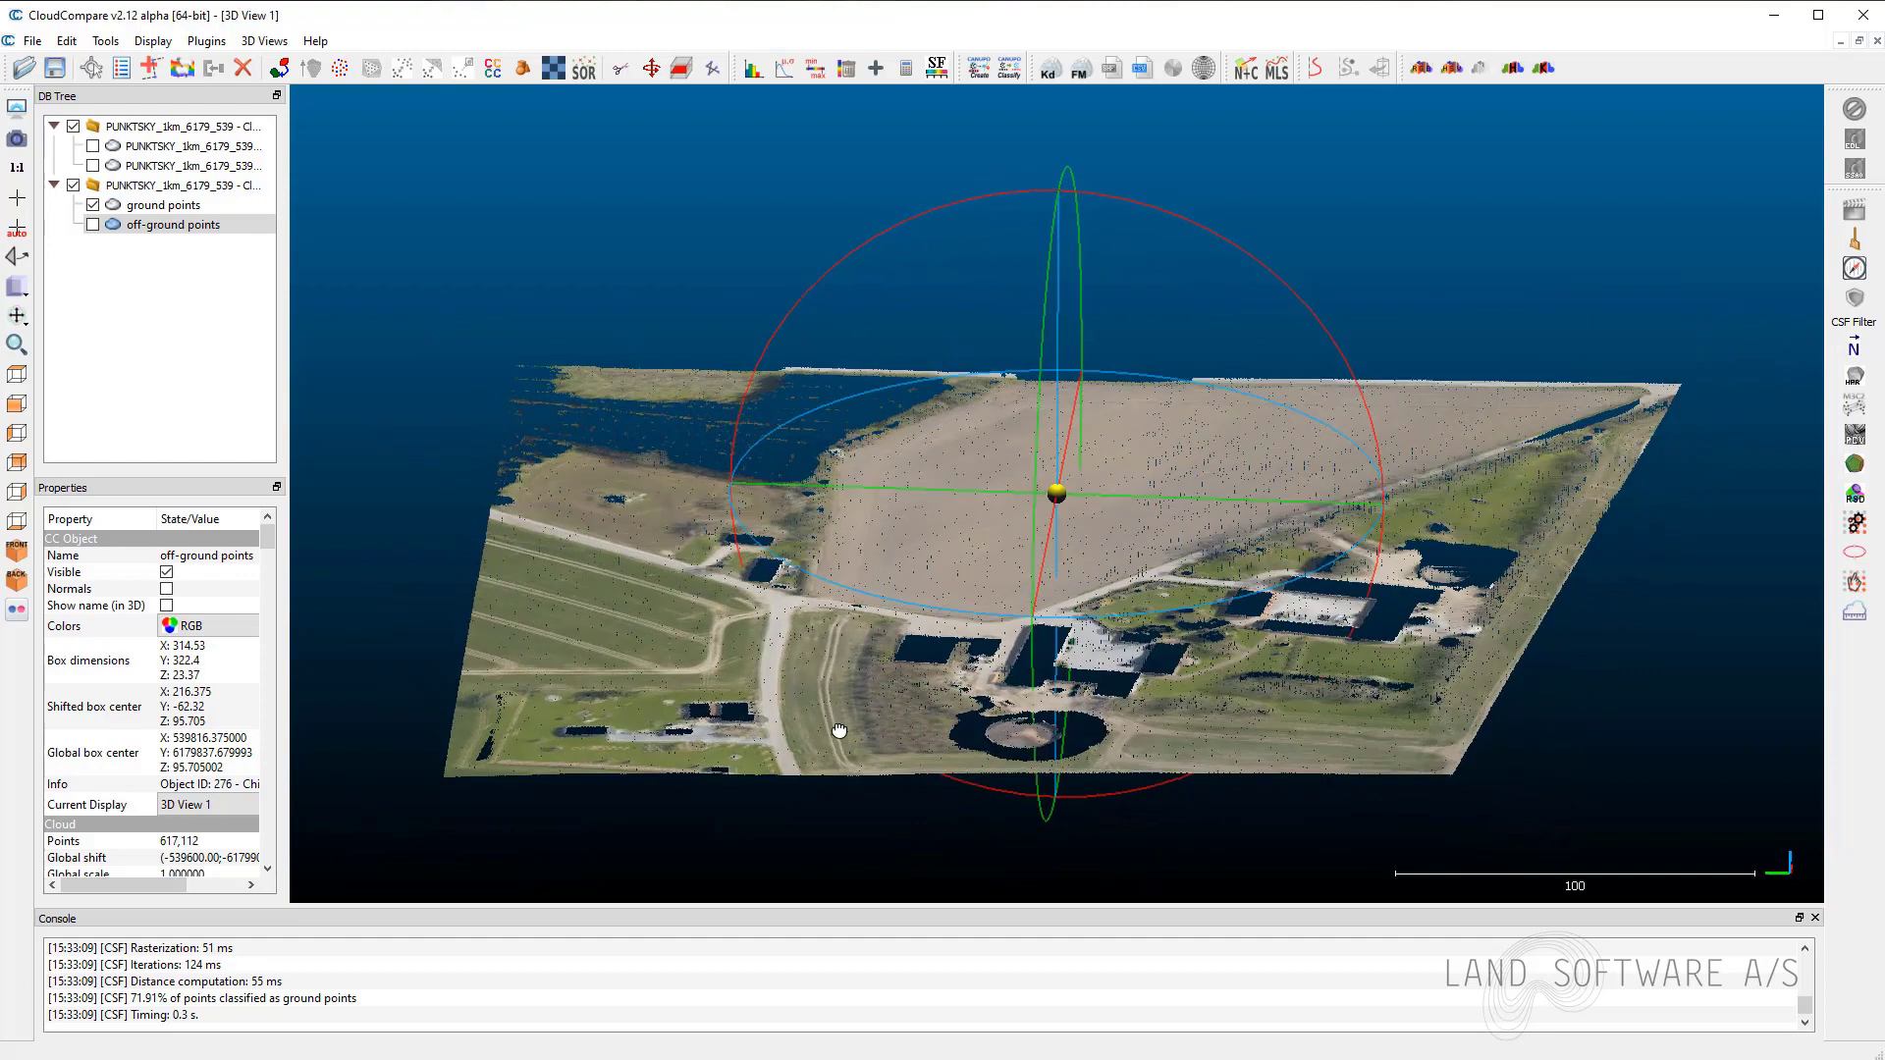
left_click(152, 205)
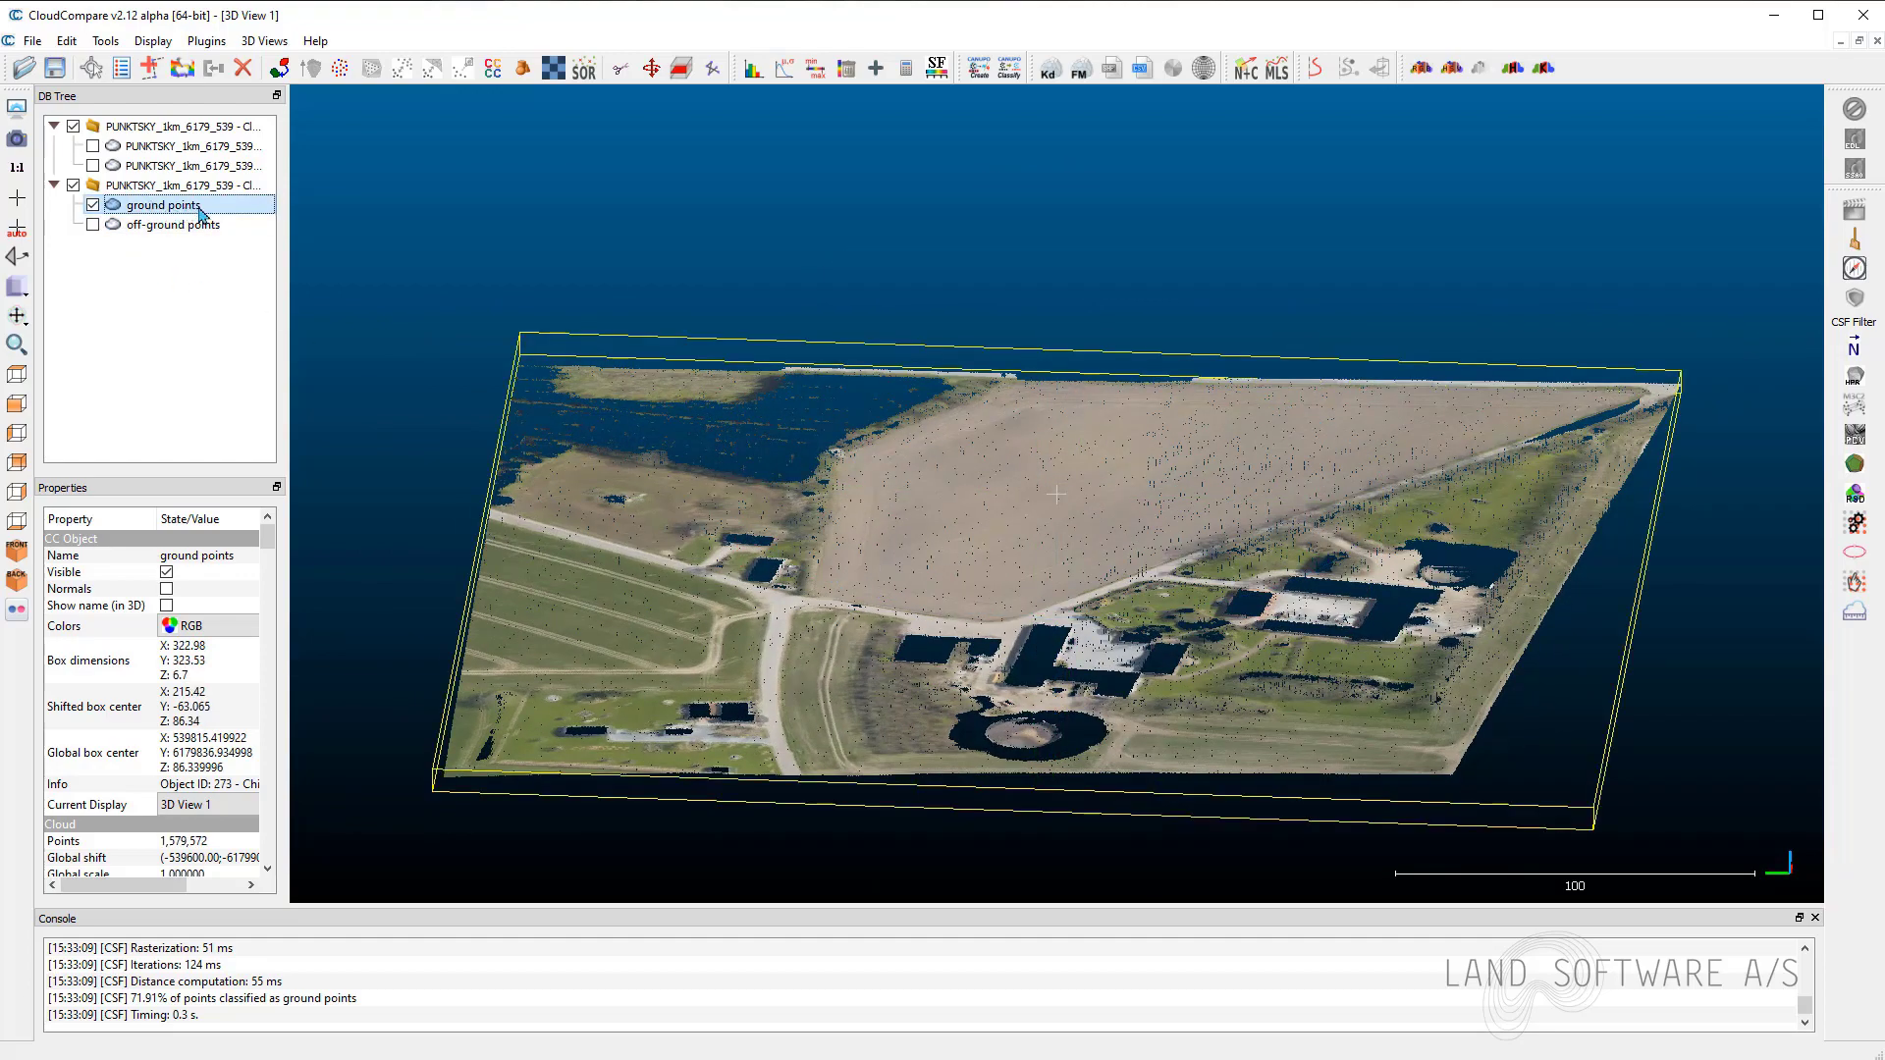
mouse_move(338, 68)
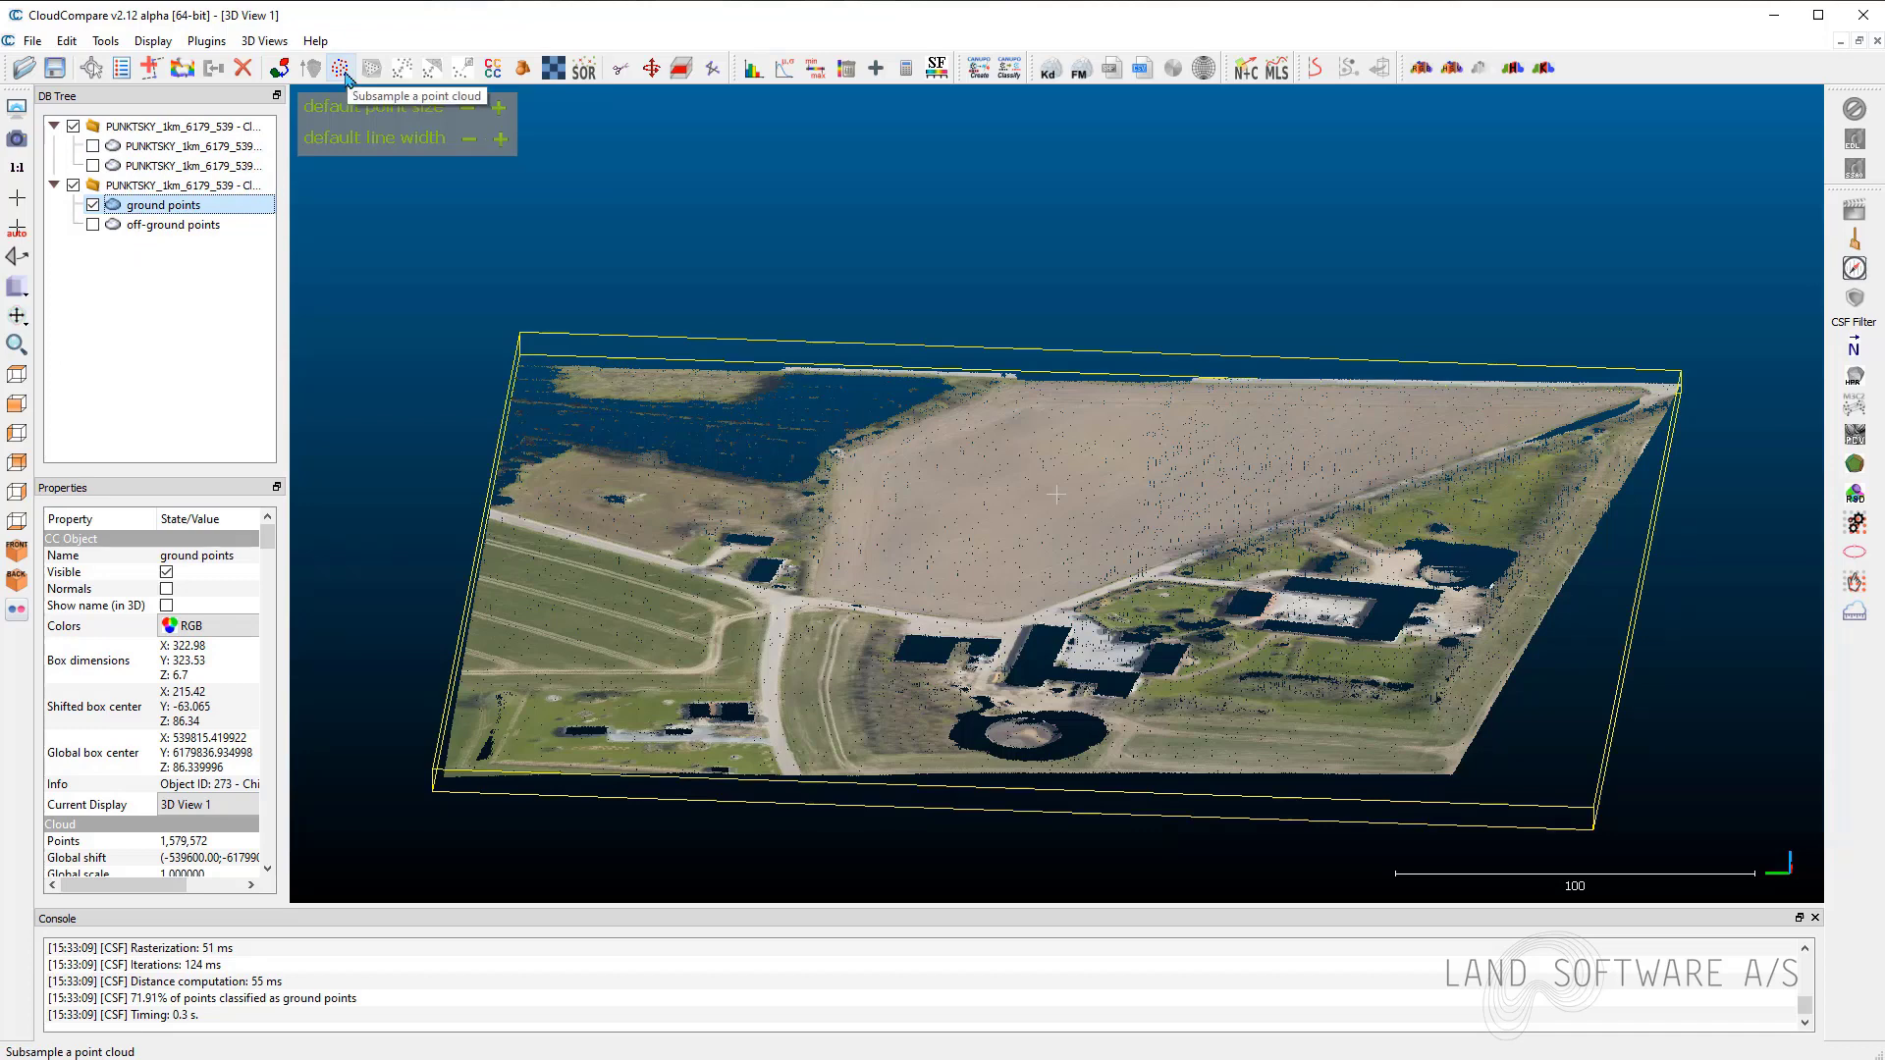
Subsample the ground points with the Space method at 5 minimum spacing.
left_click(342, 70)
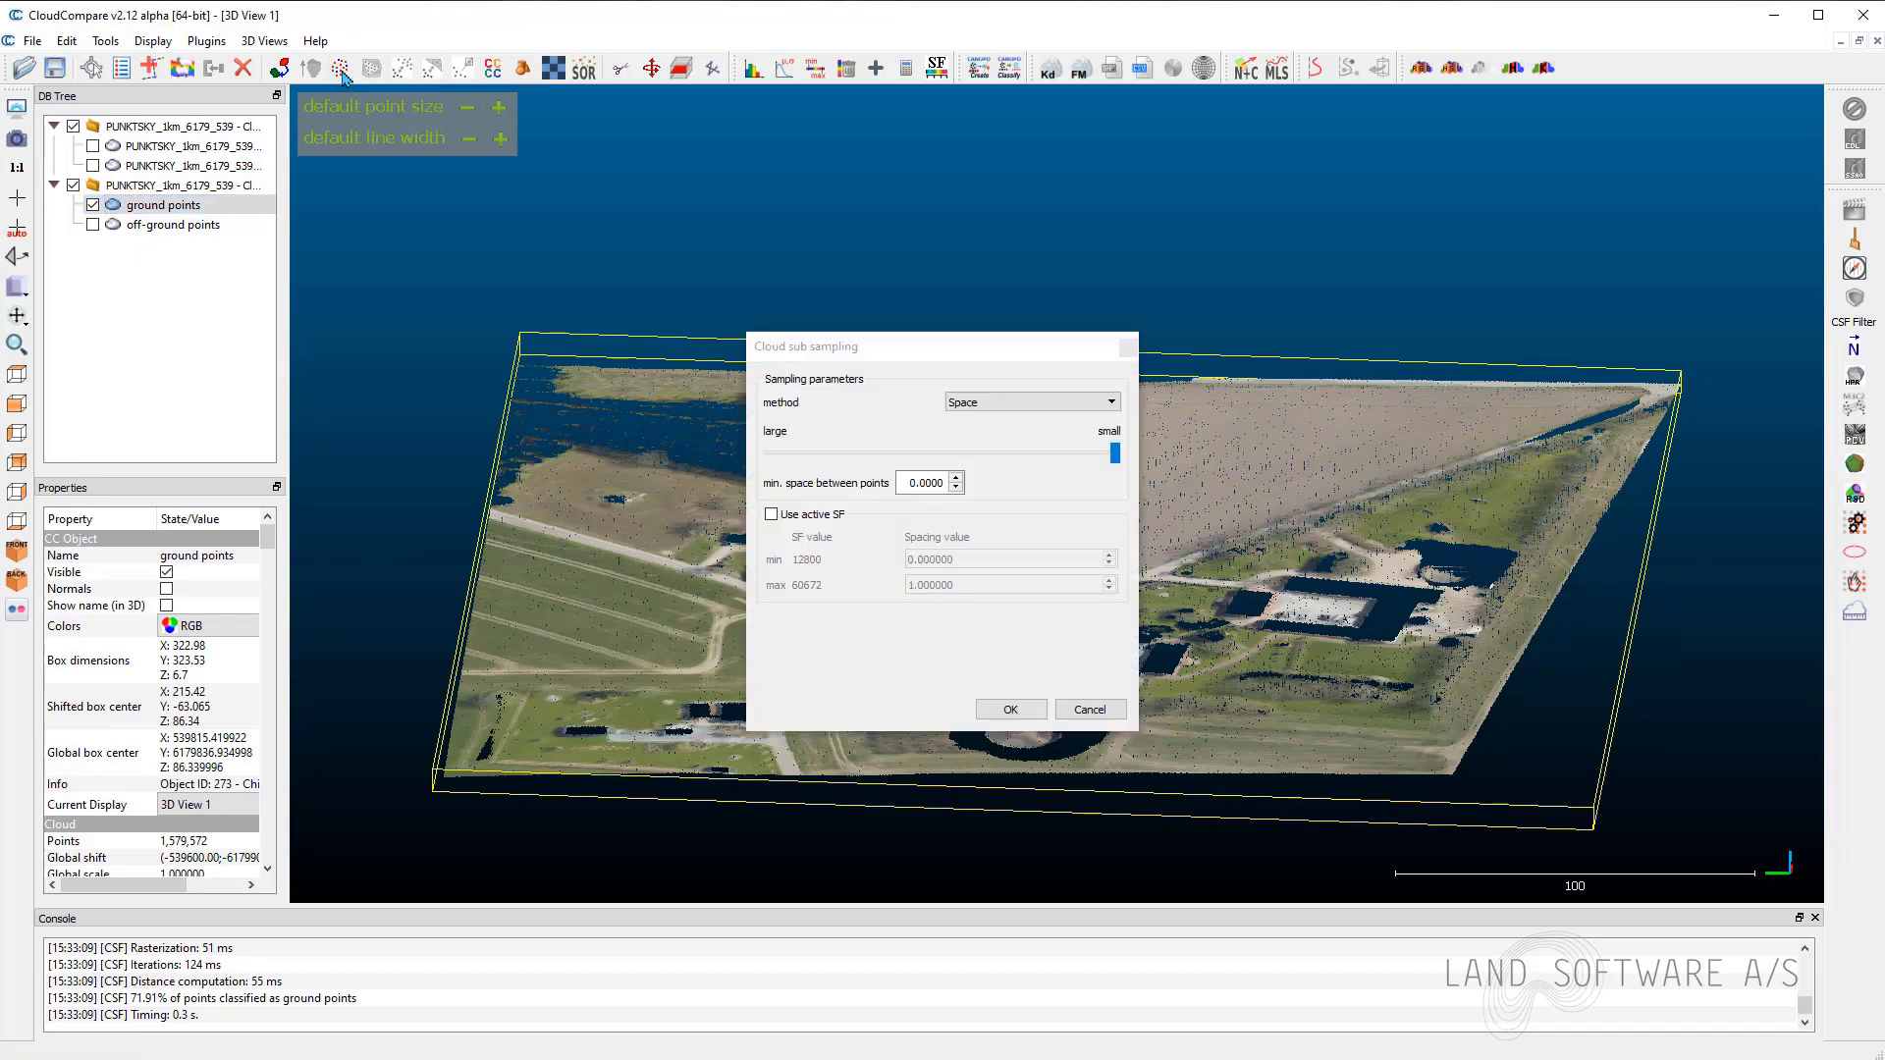
left_click(1030, 403)
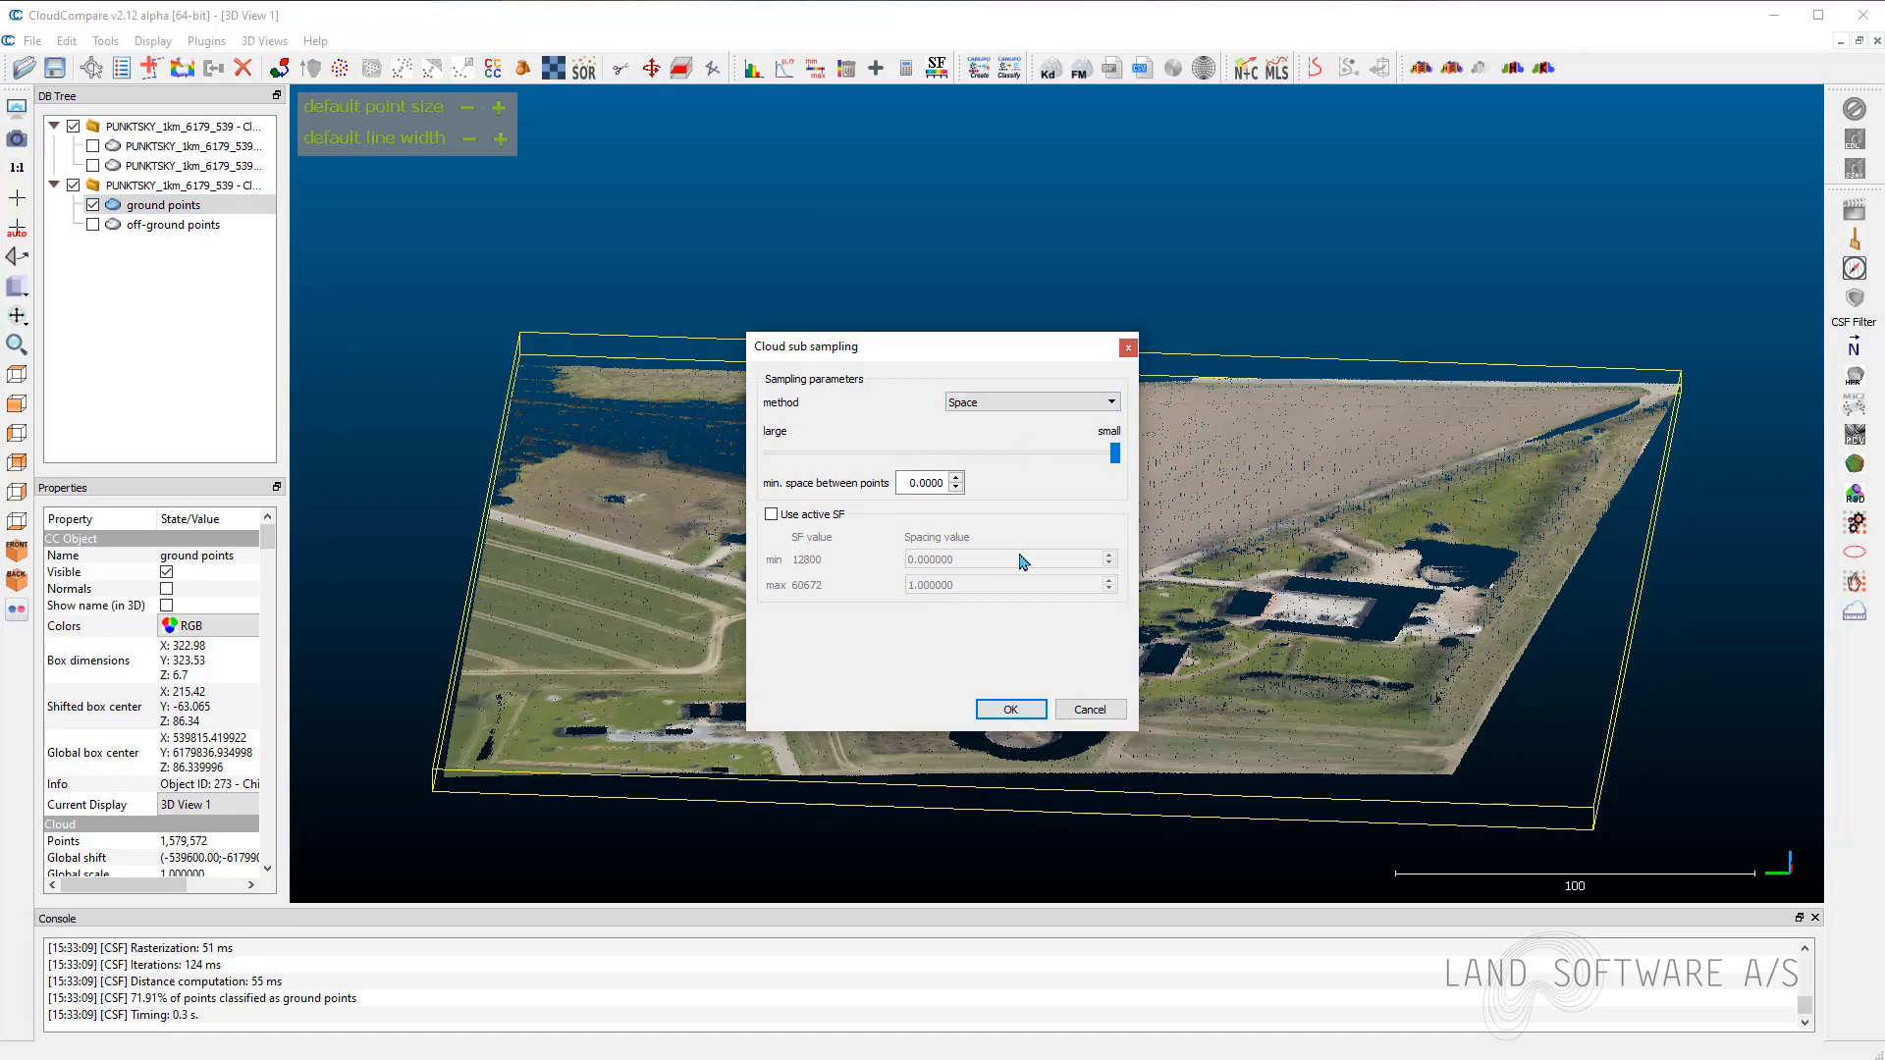
double_click(928, 484)
type("5")
key("Return")
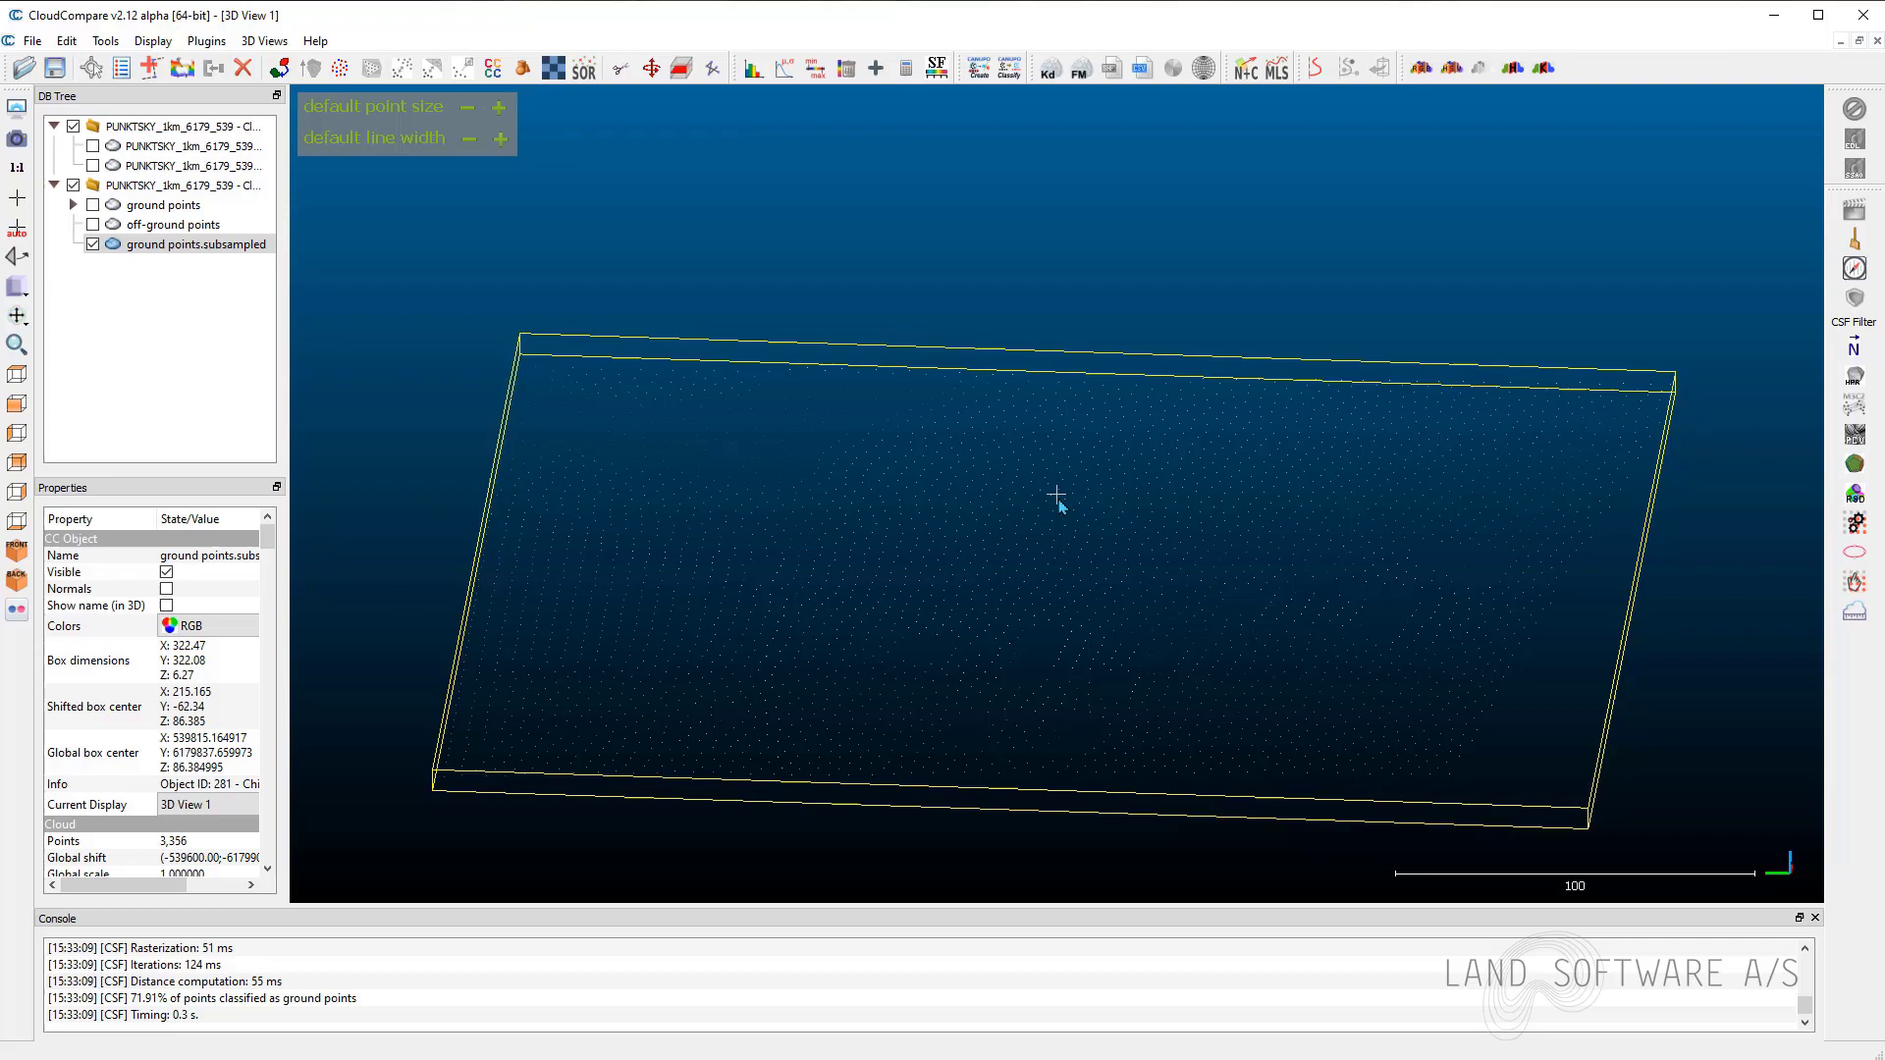
Orbit the 3,356-point subsampled cloud, then select 'ground points.subsampled' in the DB Tree.
left_click_drag(1005, 741, 1072, 615)
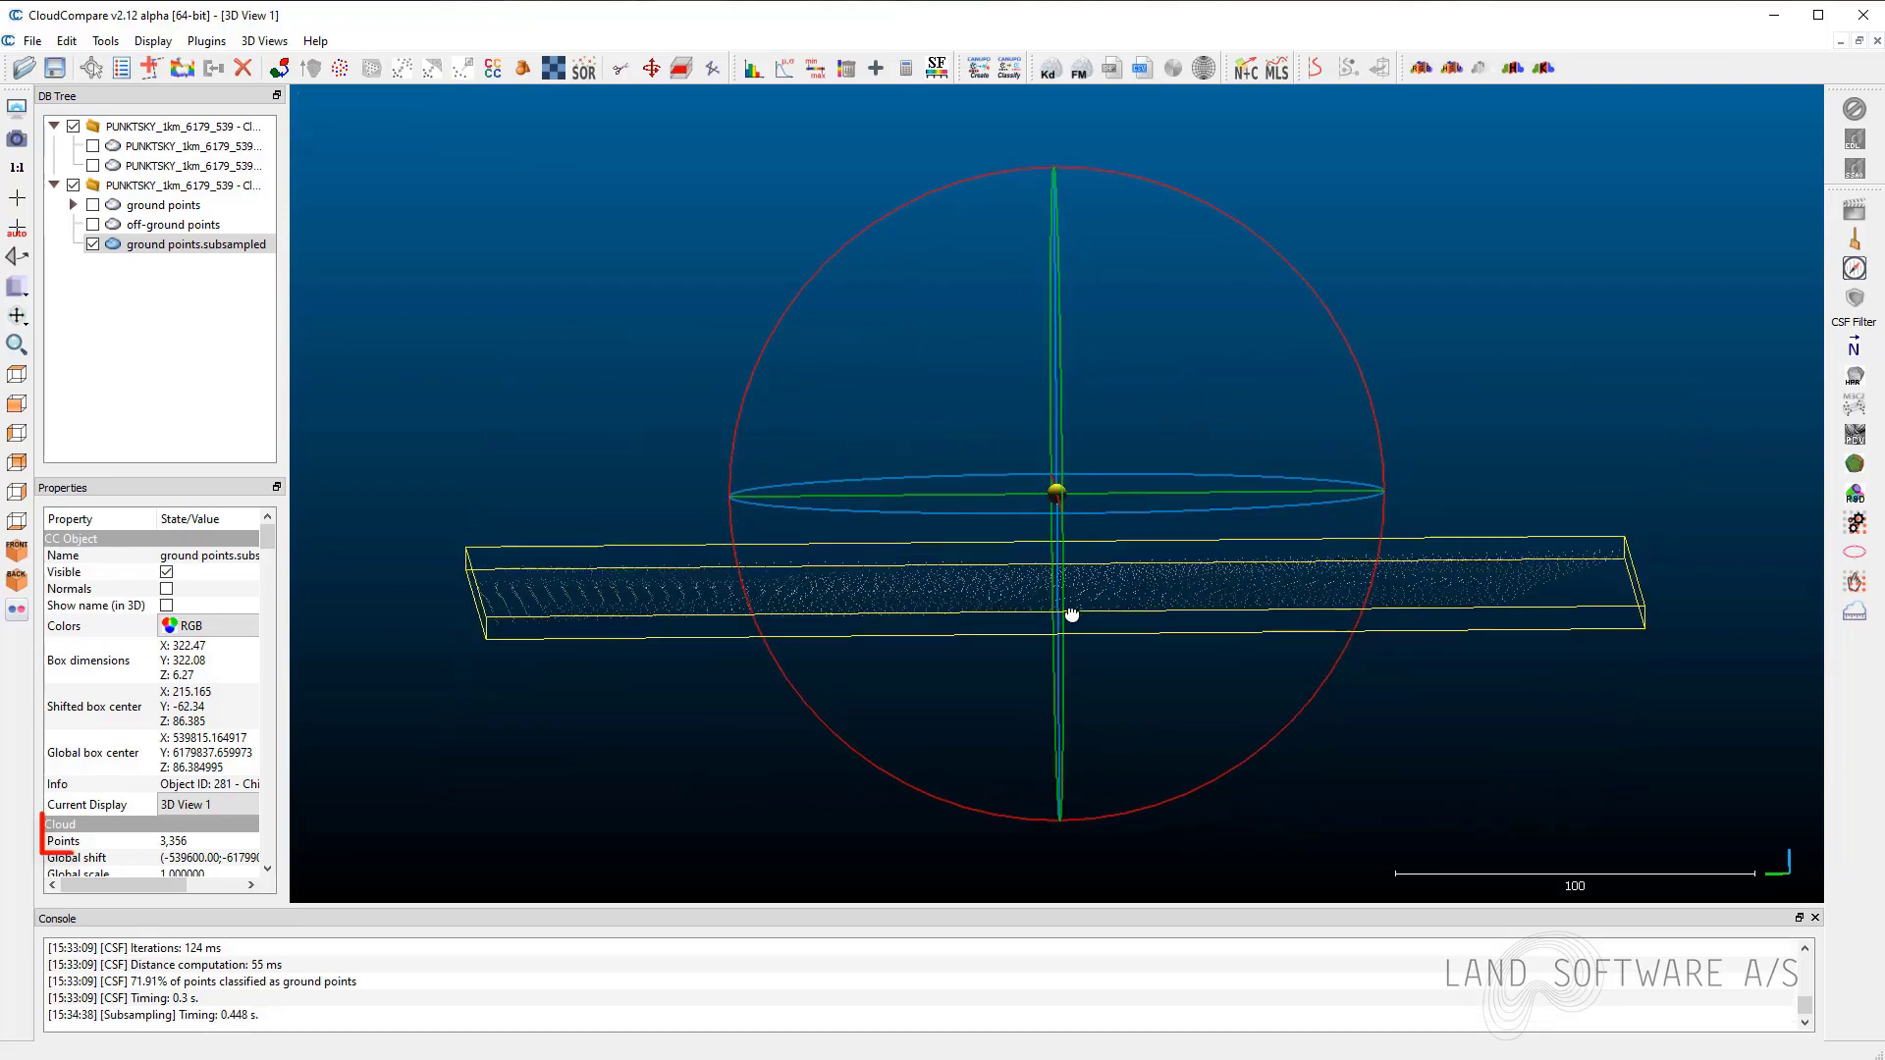
mouse_move(1073, 617)
left_mouse_down()
mouse_move(1033, 578)
mouse_move(1054, 492)
left_mouse_up()
scroll(1054, 494, "up", 3)
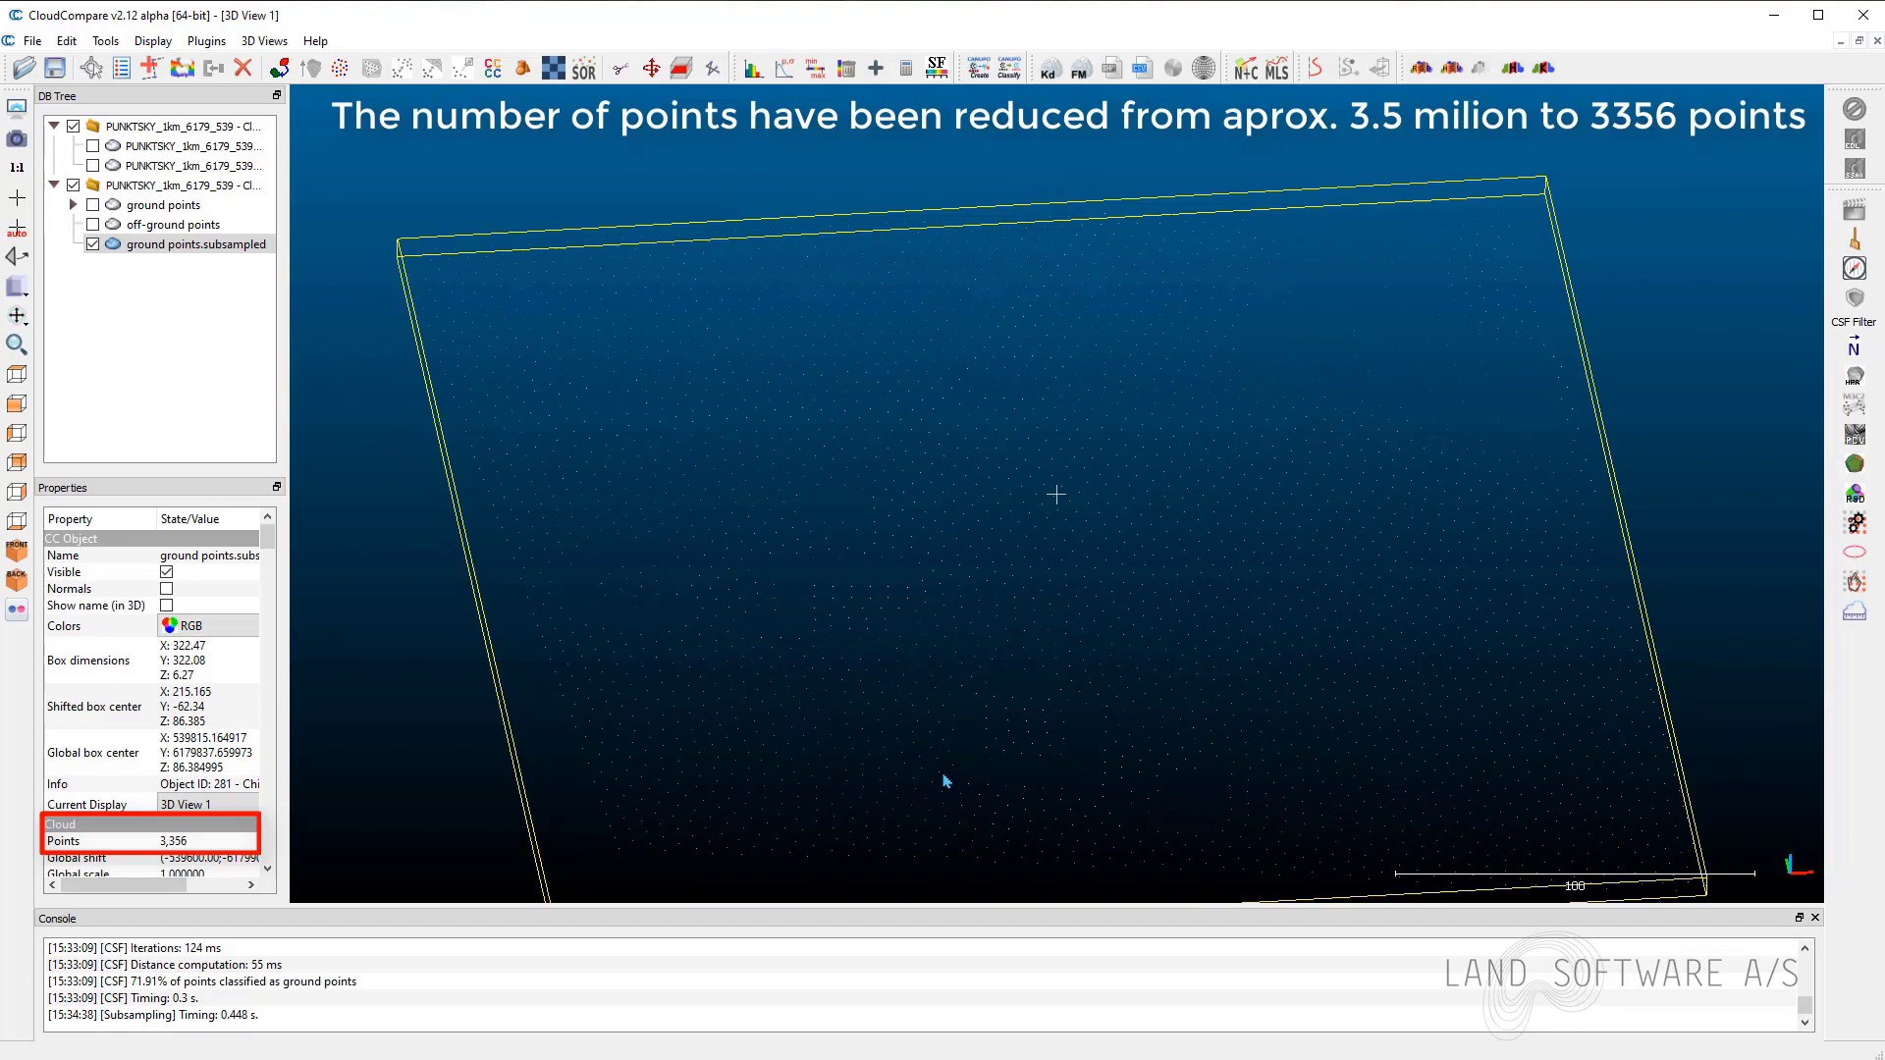
scroll(945, 782, "down", 4)
scroll(884, 707, "down", 3)
mouse_move(1267, 756)
left_mouse_down()
mouse_move(1237, 582)
mouse_move(905, 637)
mouse_move(854, 692)
left_mouse_up()
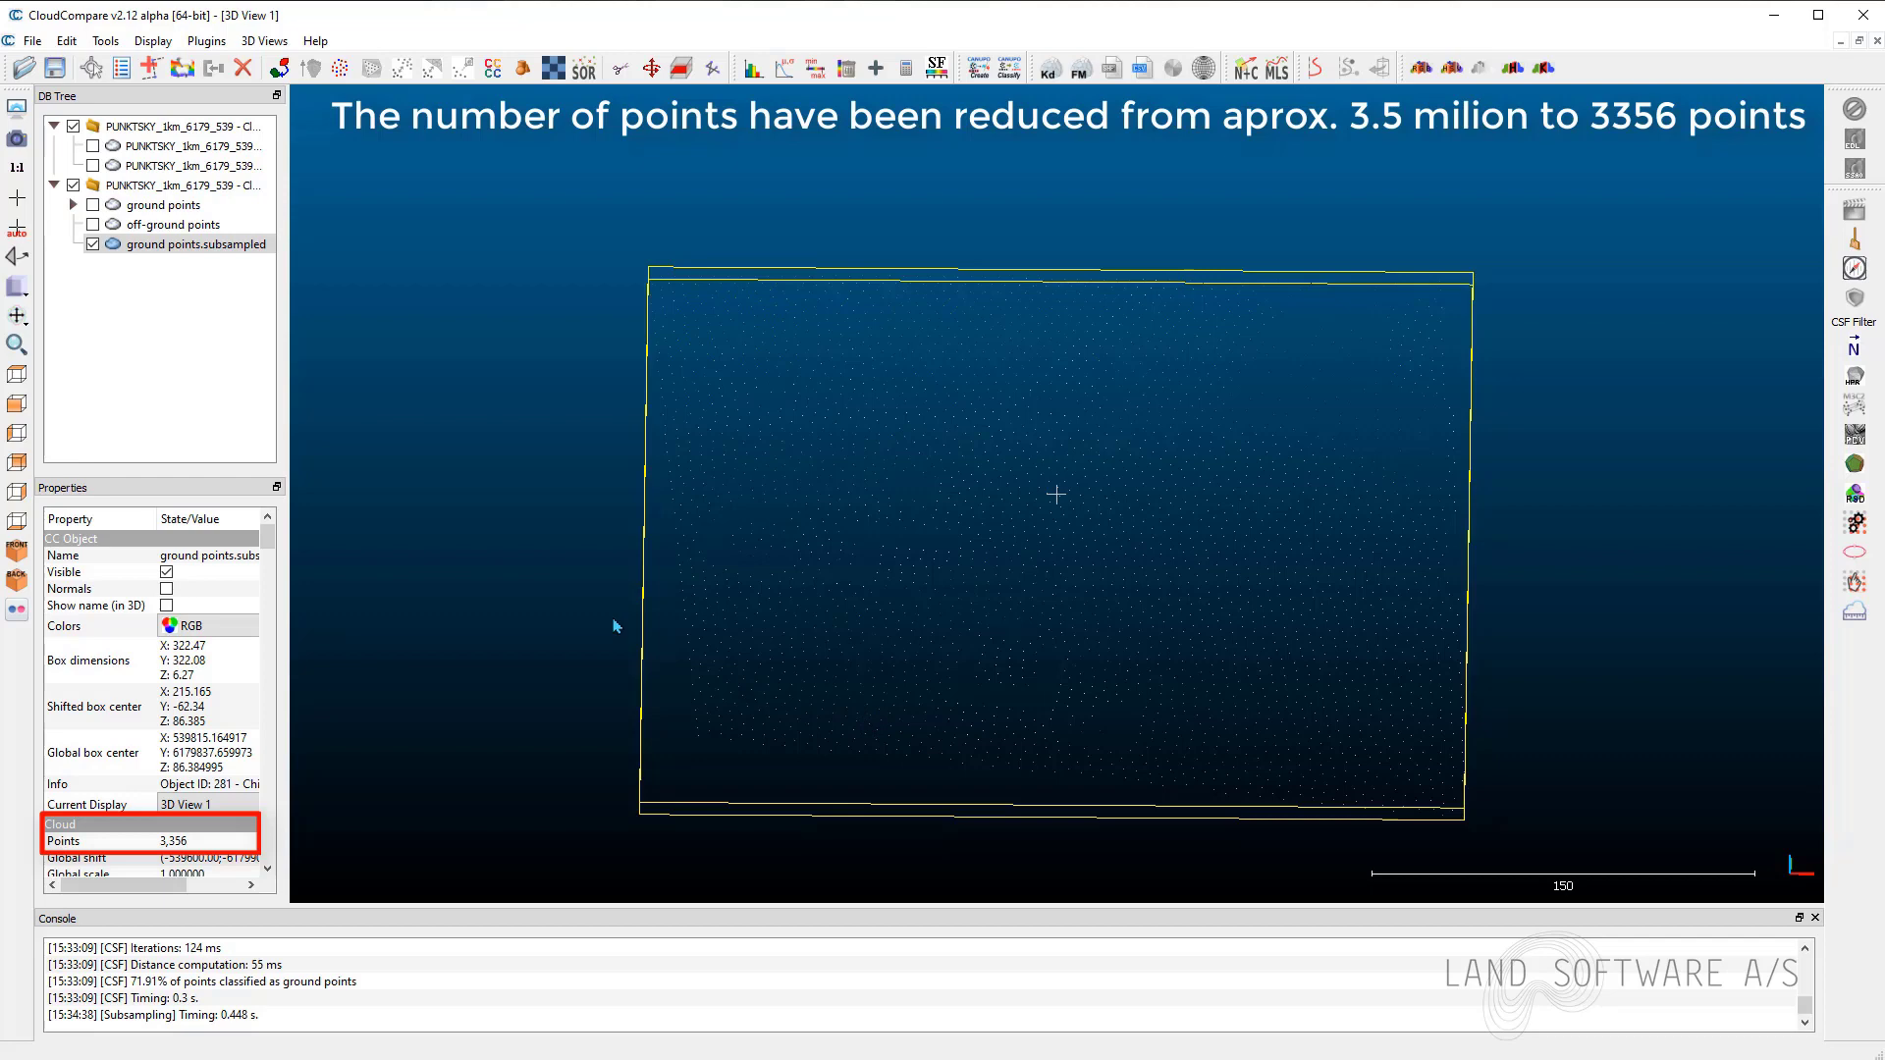
left_click(191, 246)
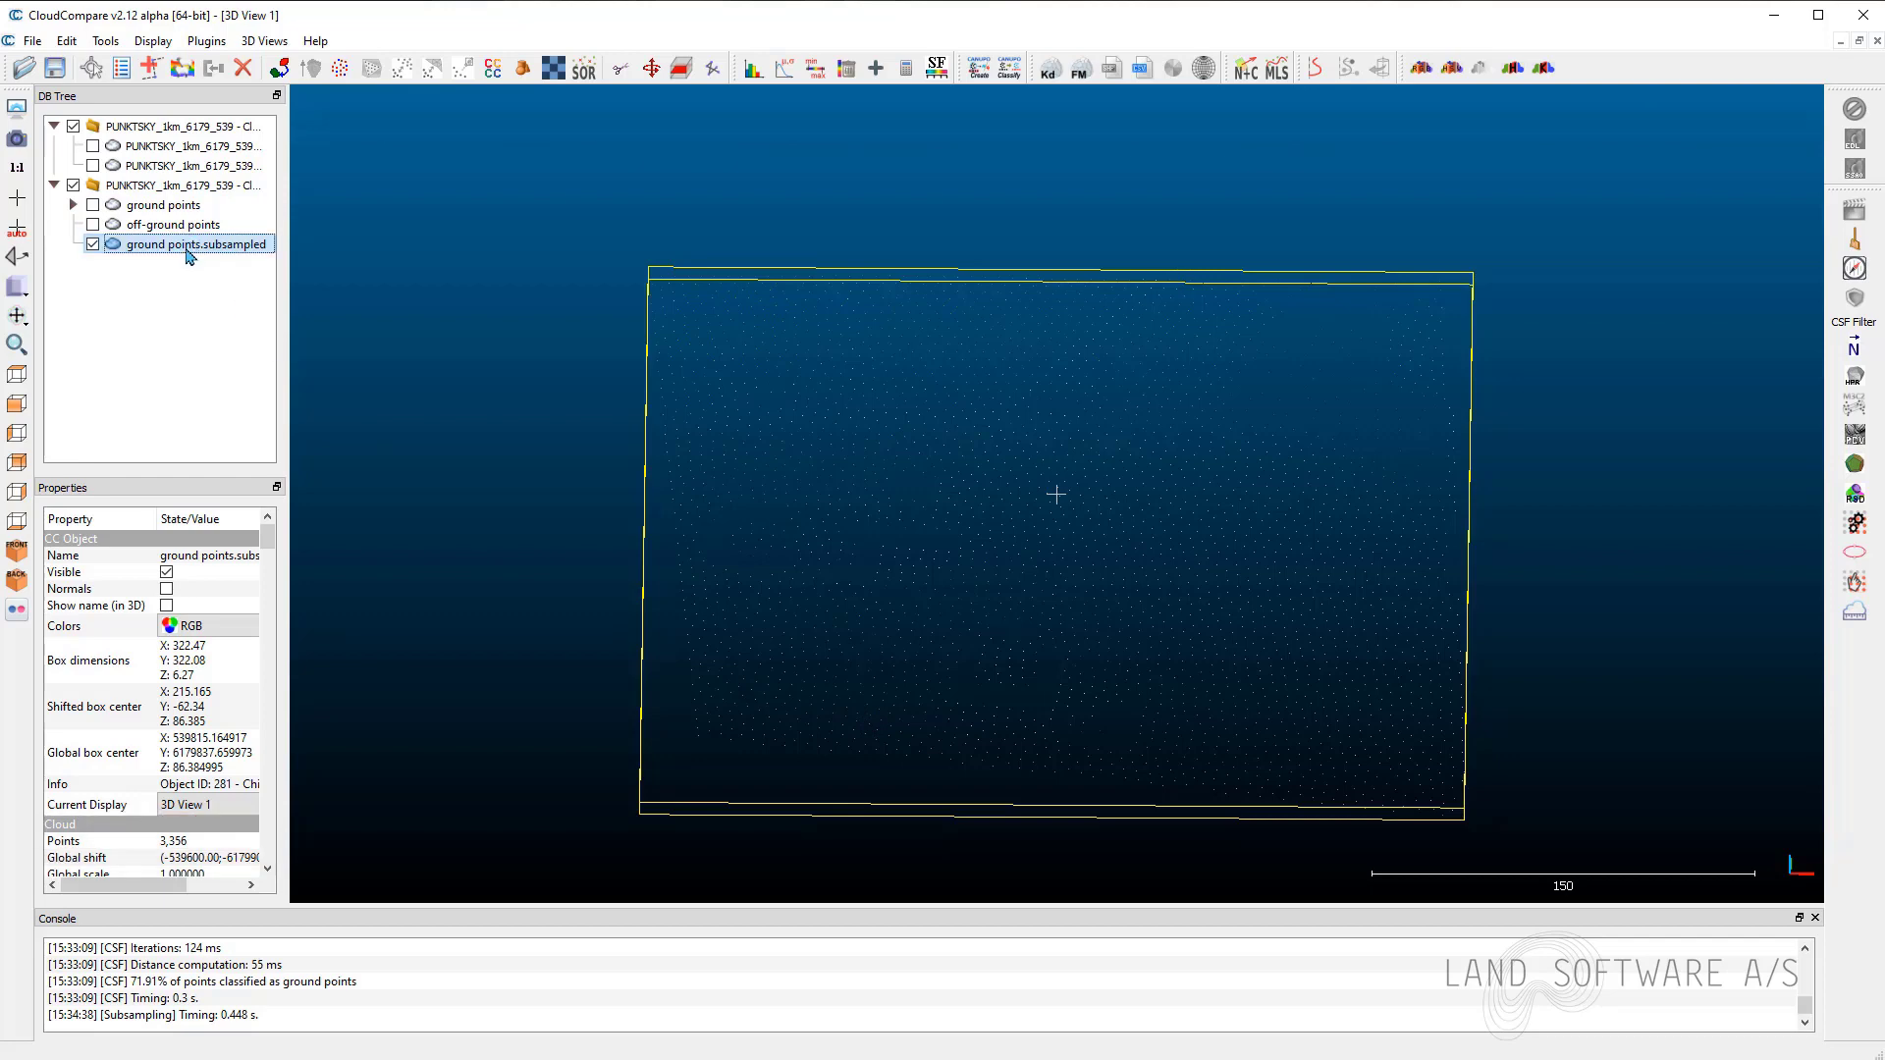
Export 'ground points.subsampled' as ASCII cloud 5m_density_pointcloud.txt with default export settings.
left_click(55, 68)
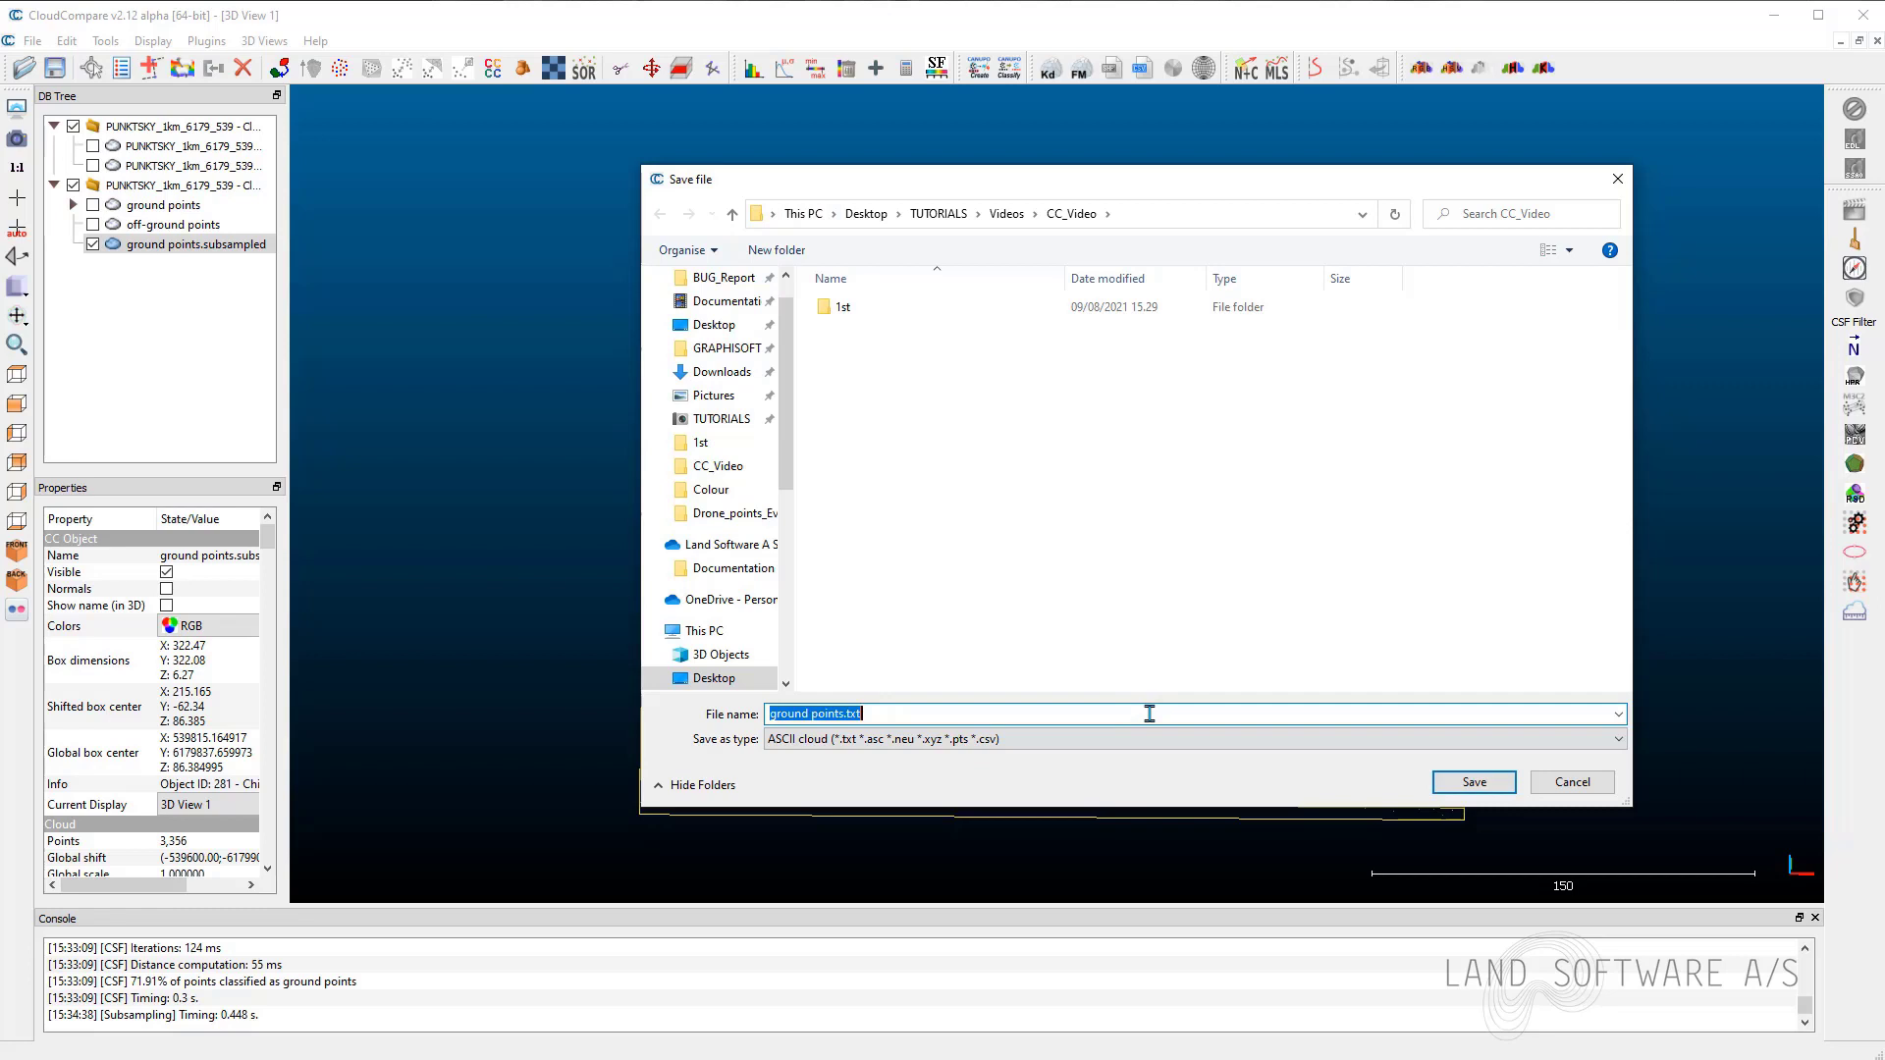
type("3")
type("_")
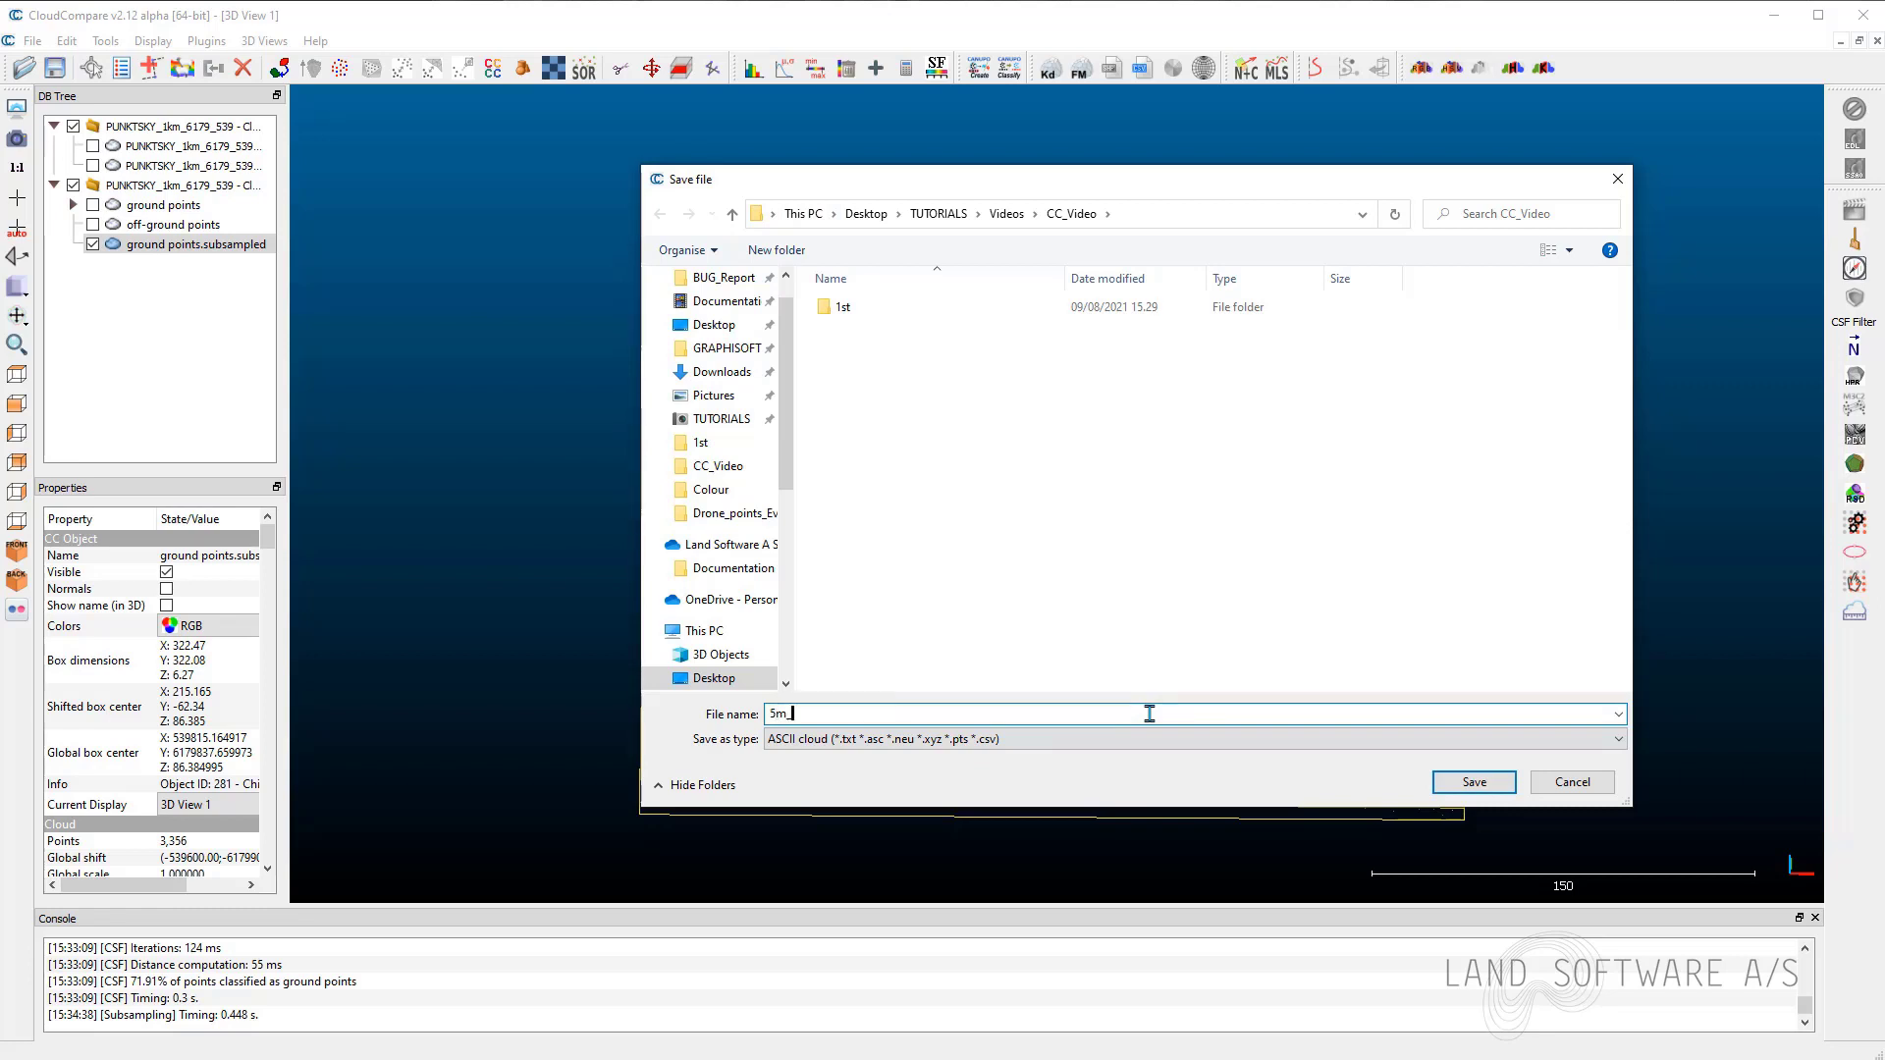
type("density_")
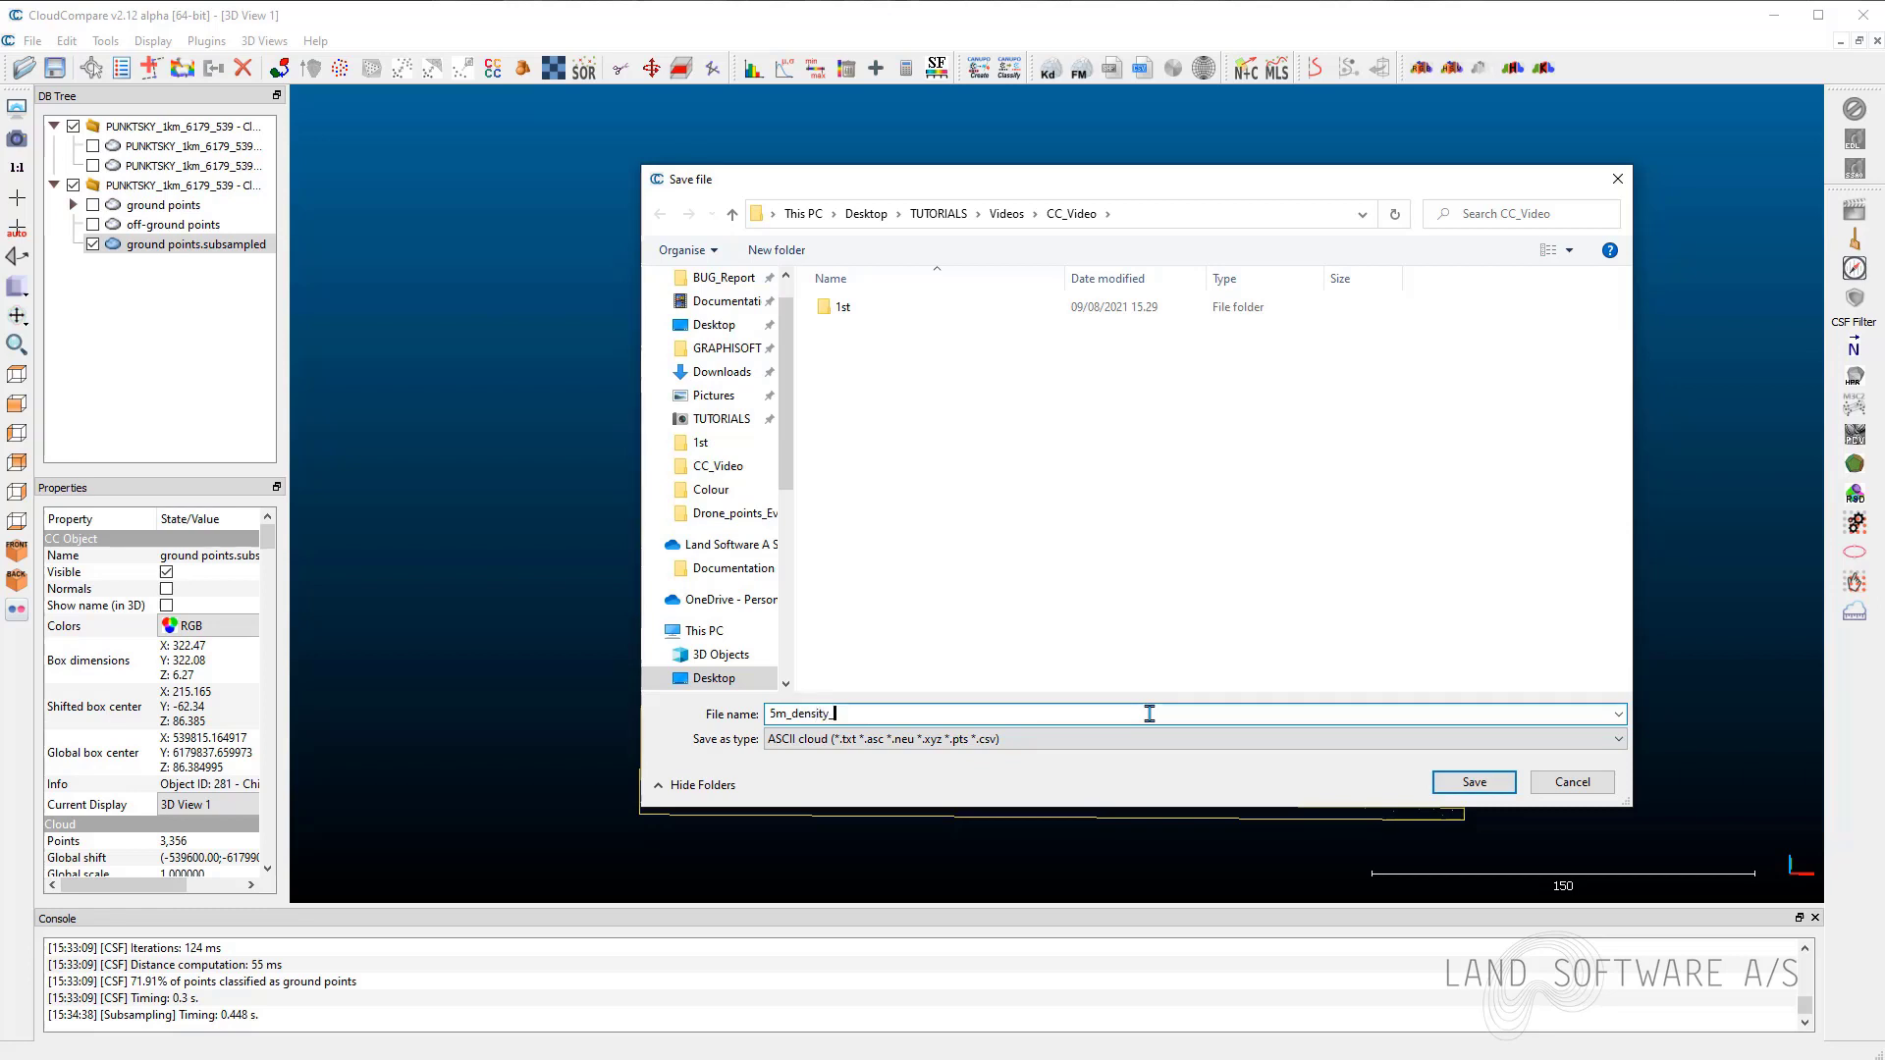
type("pointcloud")
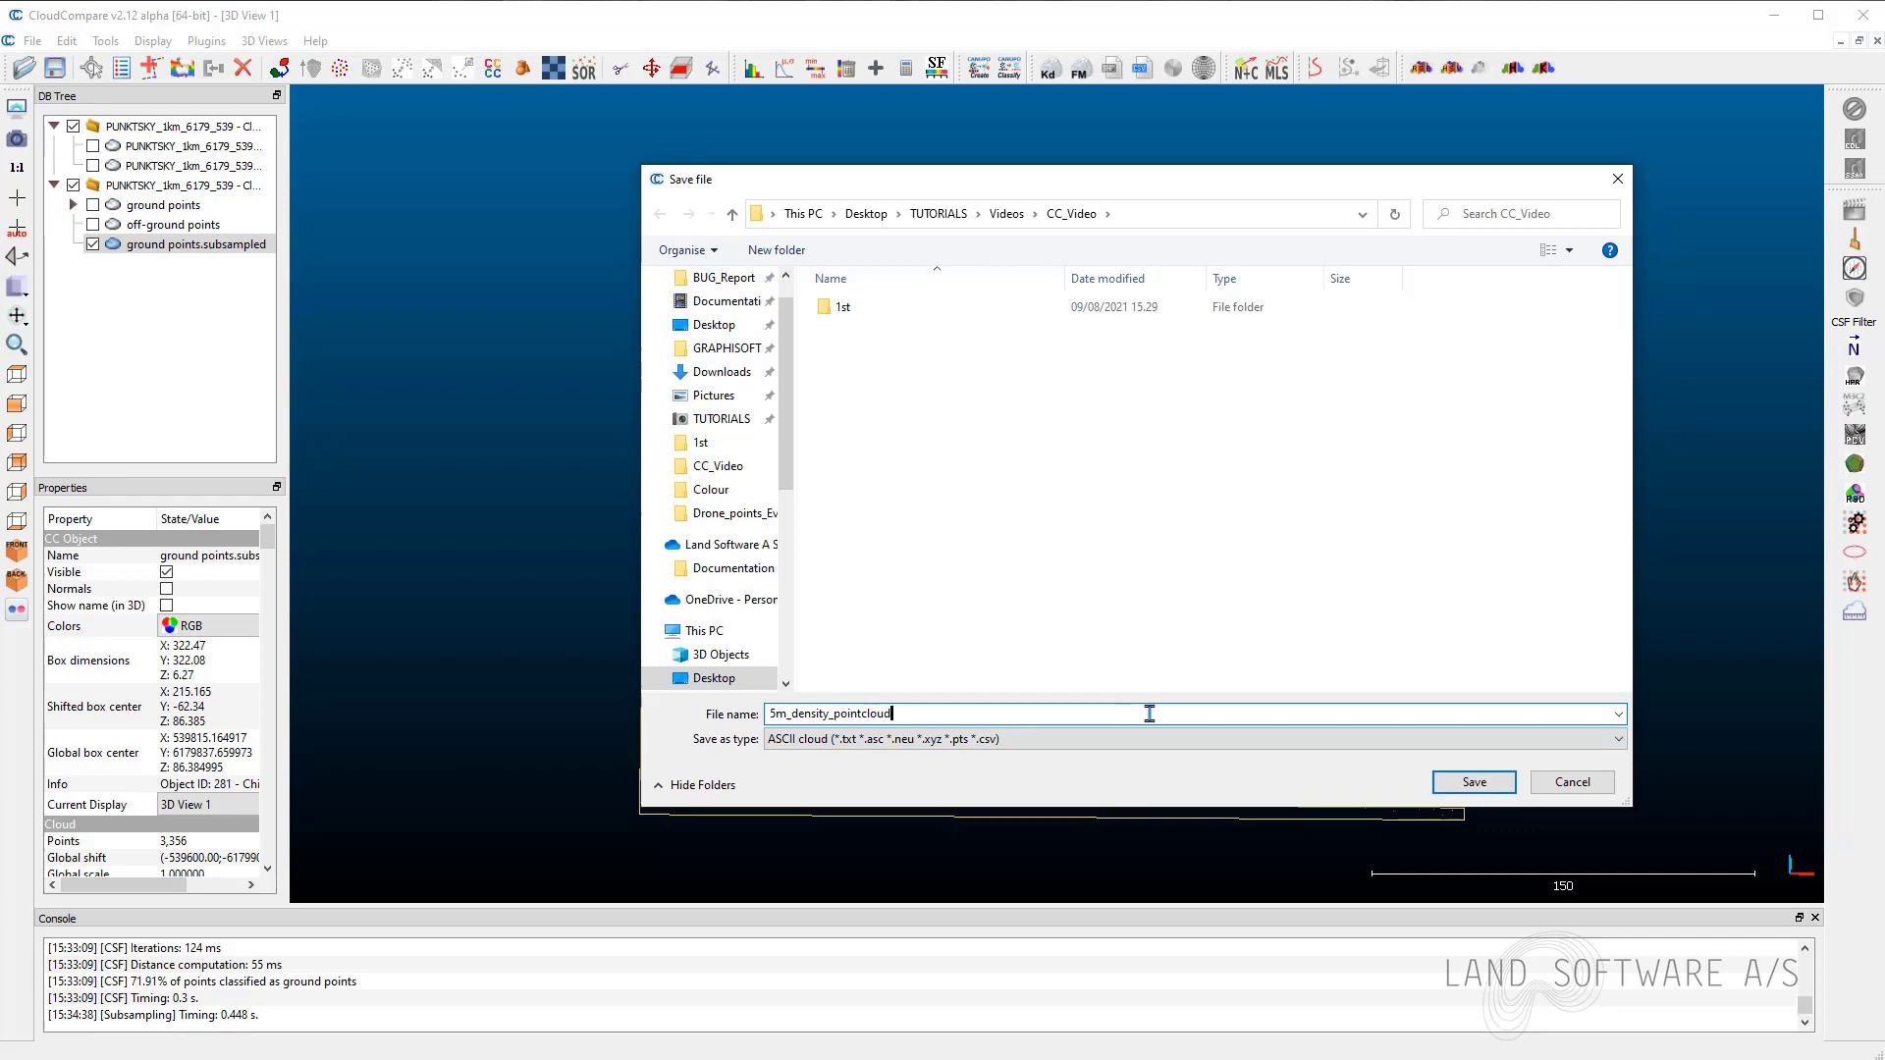
key("Return")
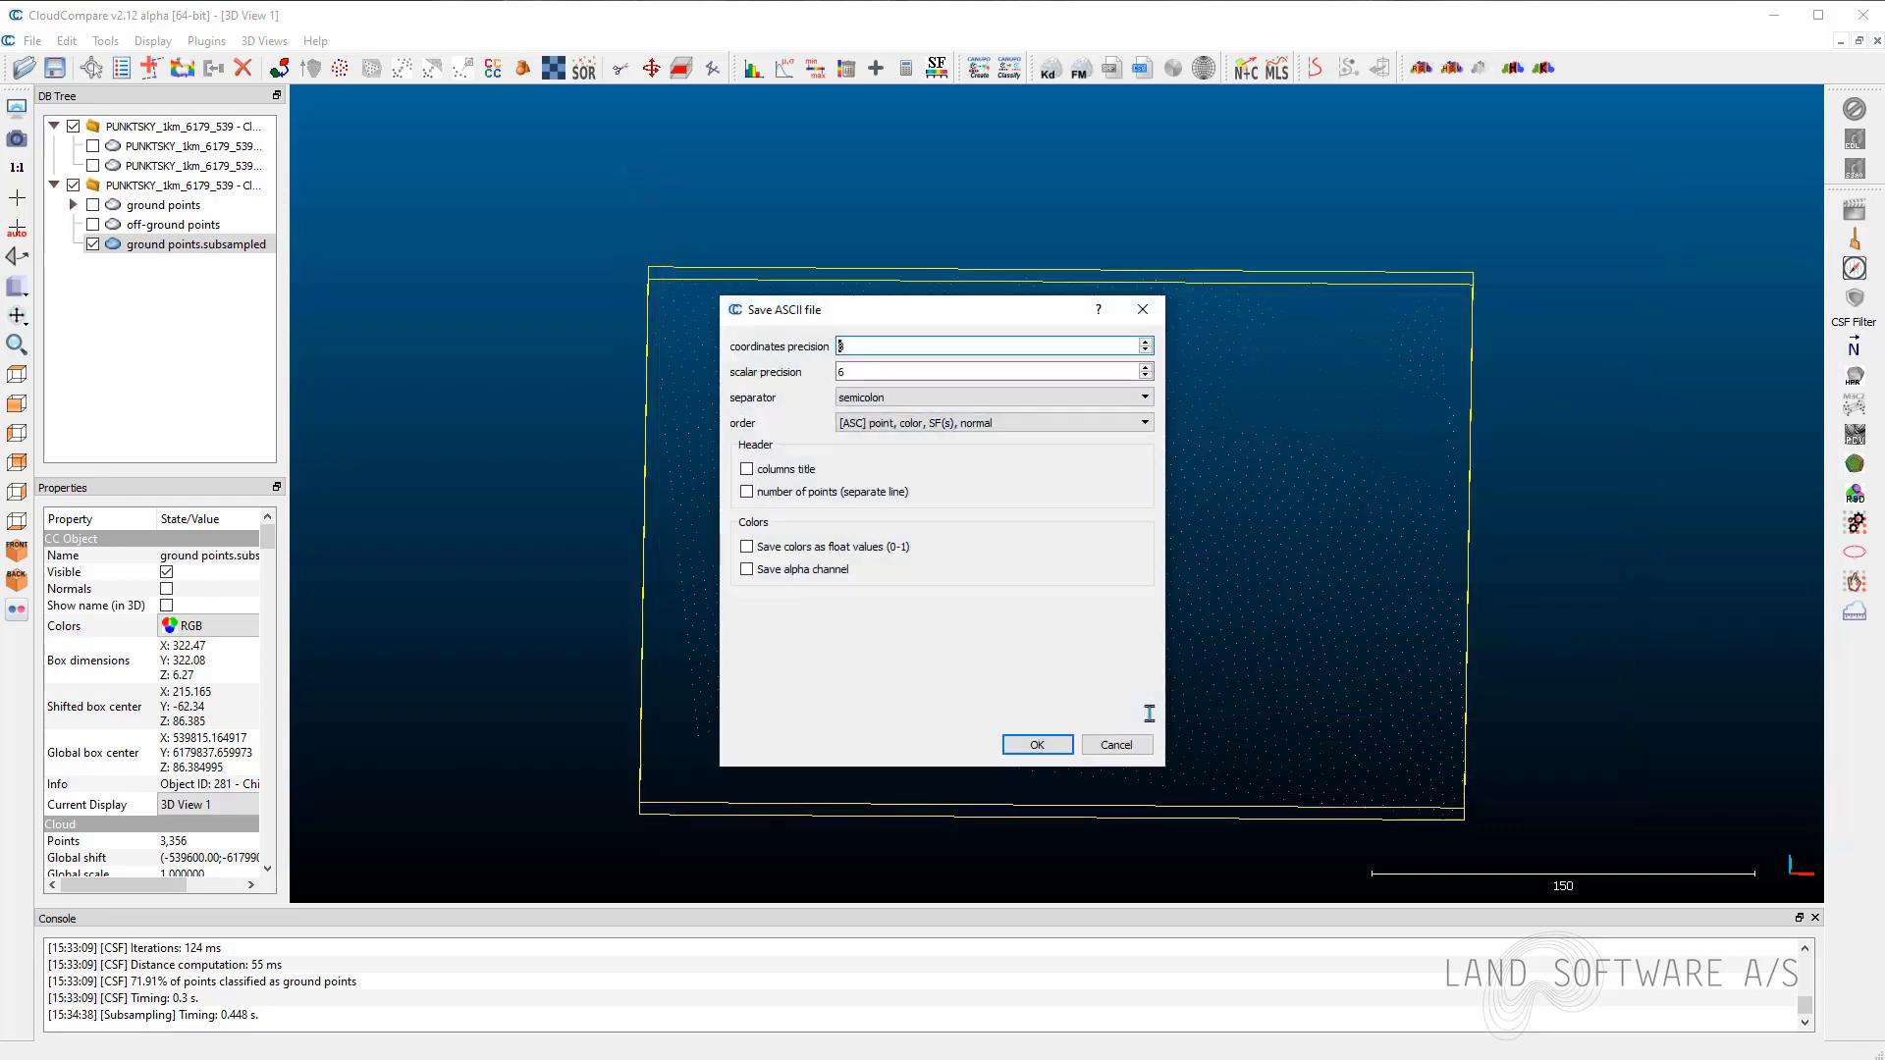
left_click(1035, 744)
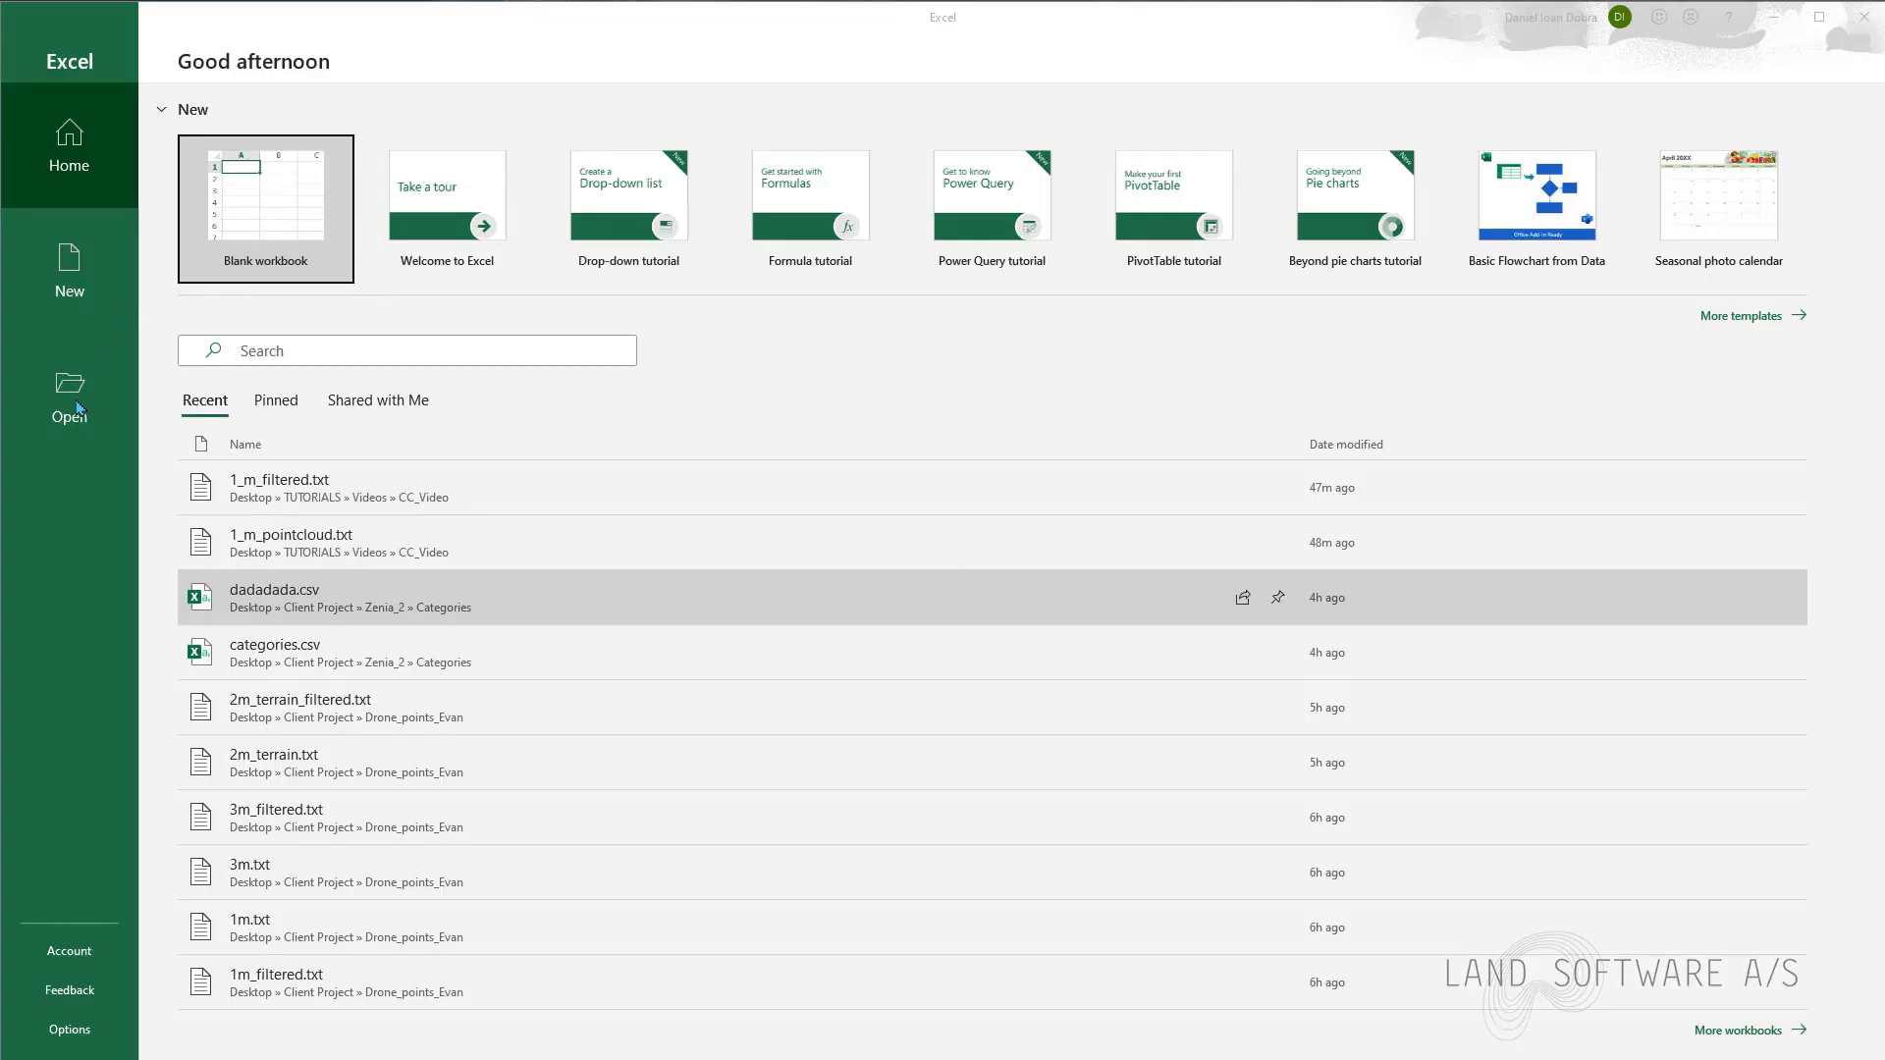
Browse to TUTORIALS > Videos > CC_Video, show All Files and open 5m_density_pointcloud.txt.
left_click(69, 405)
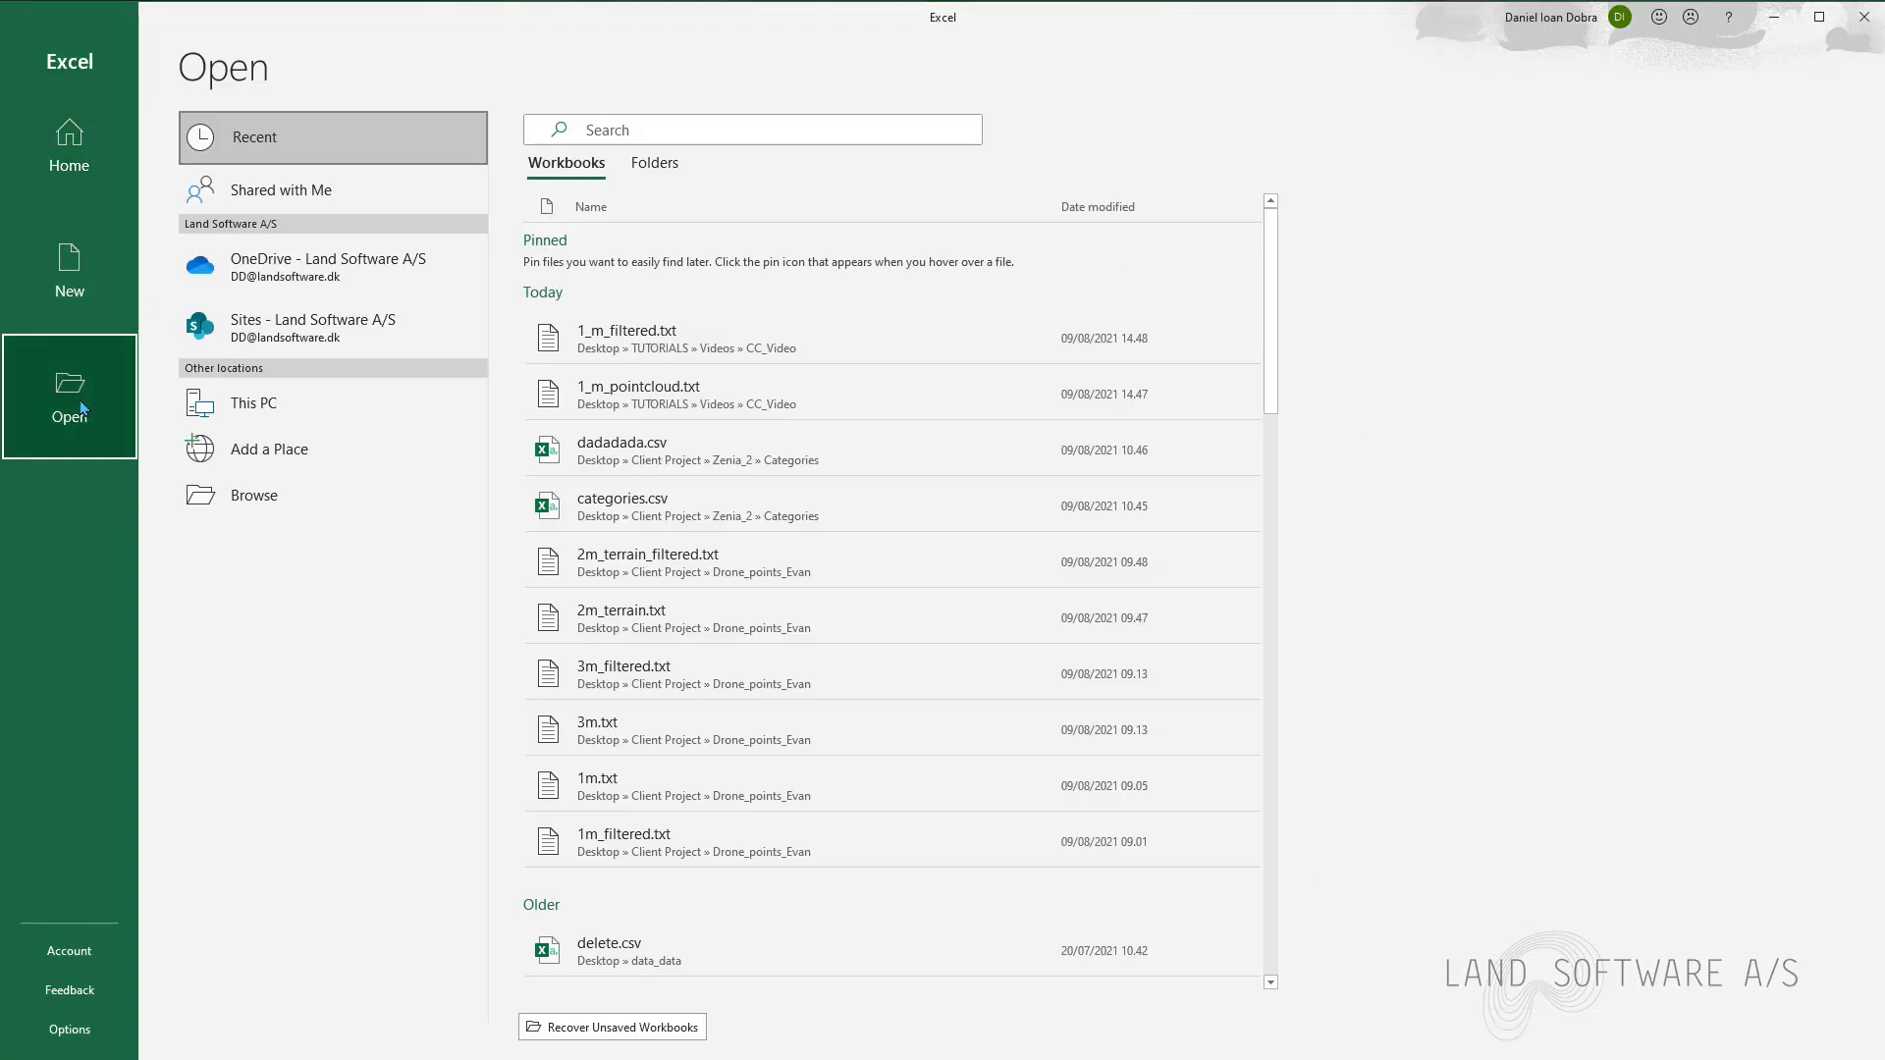
left_click(254, 495)
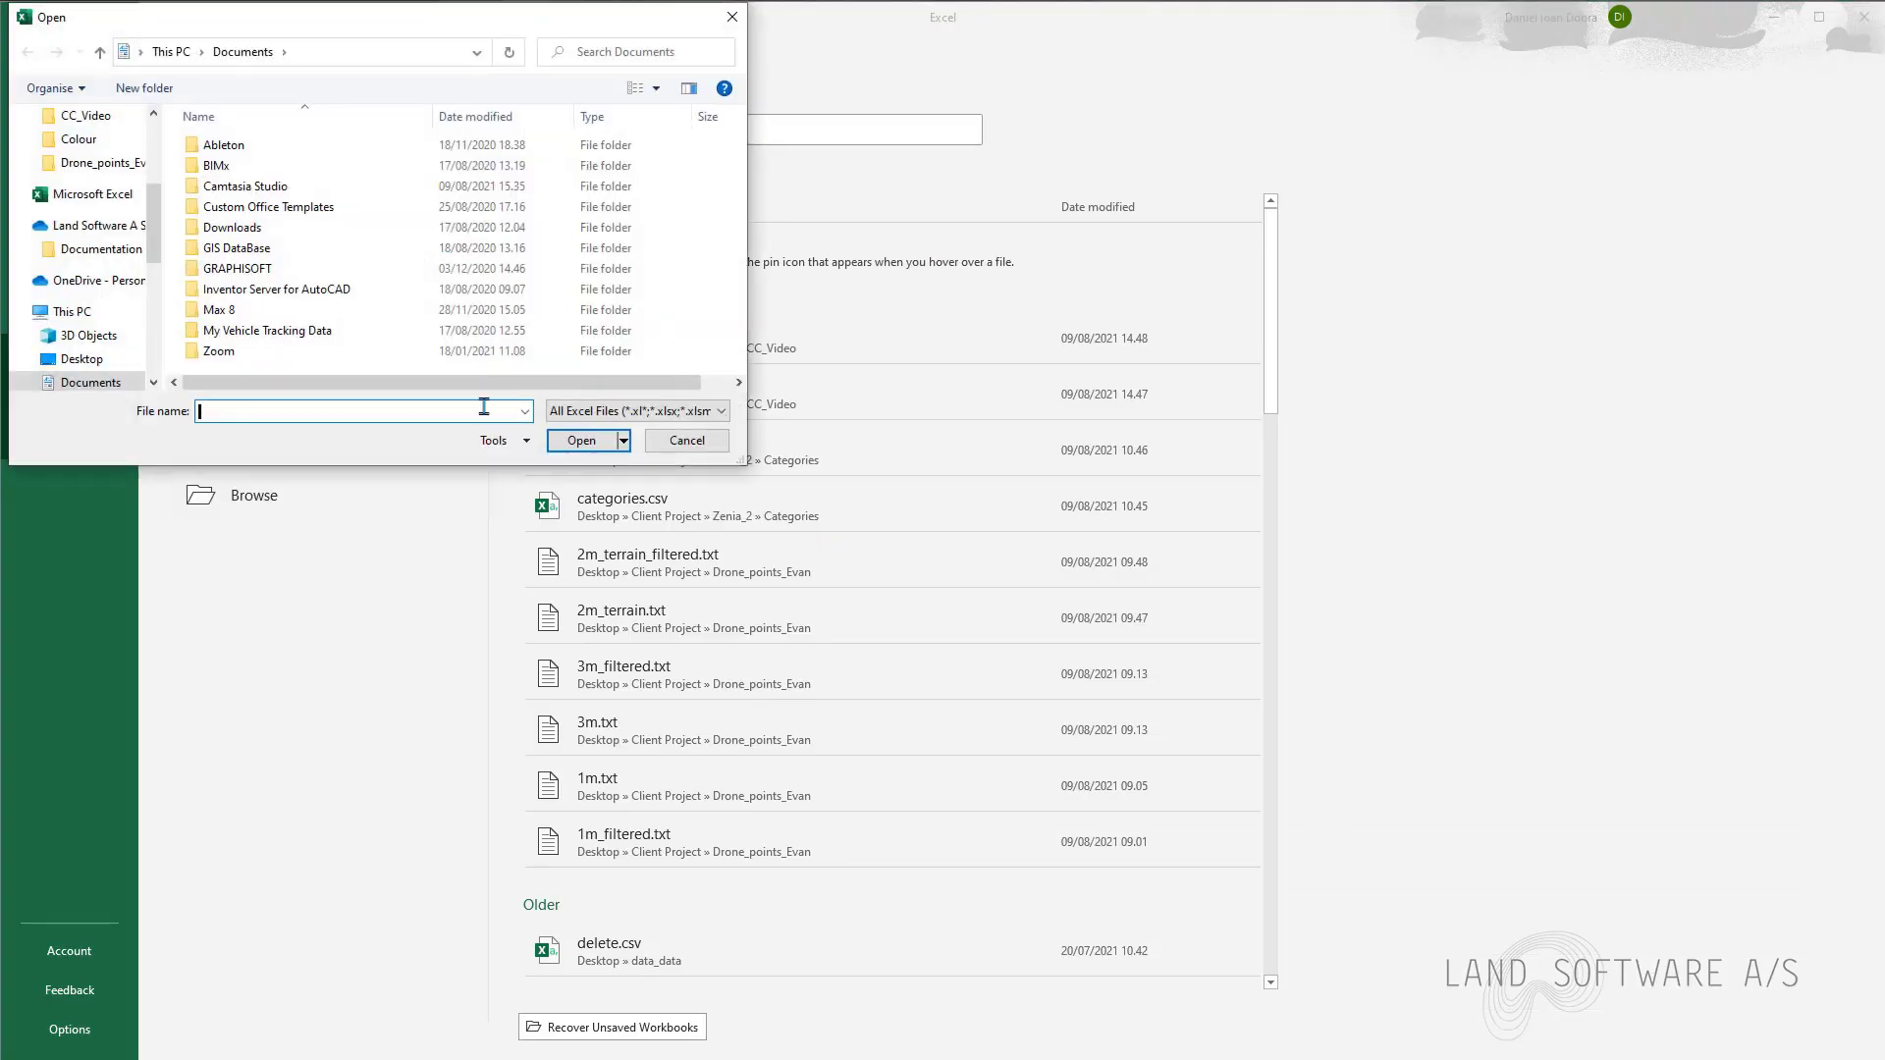
scroll(89, 221, "up", 3)
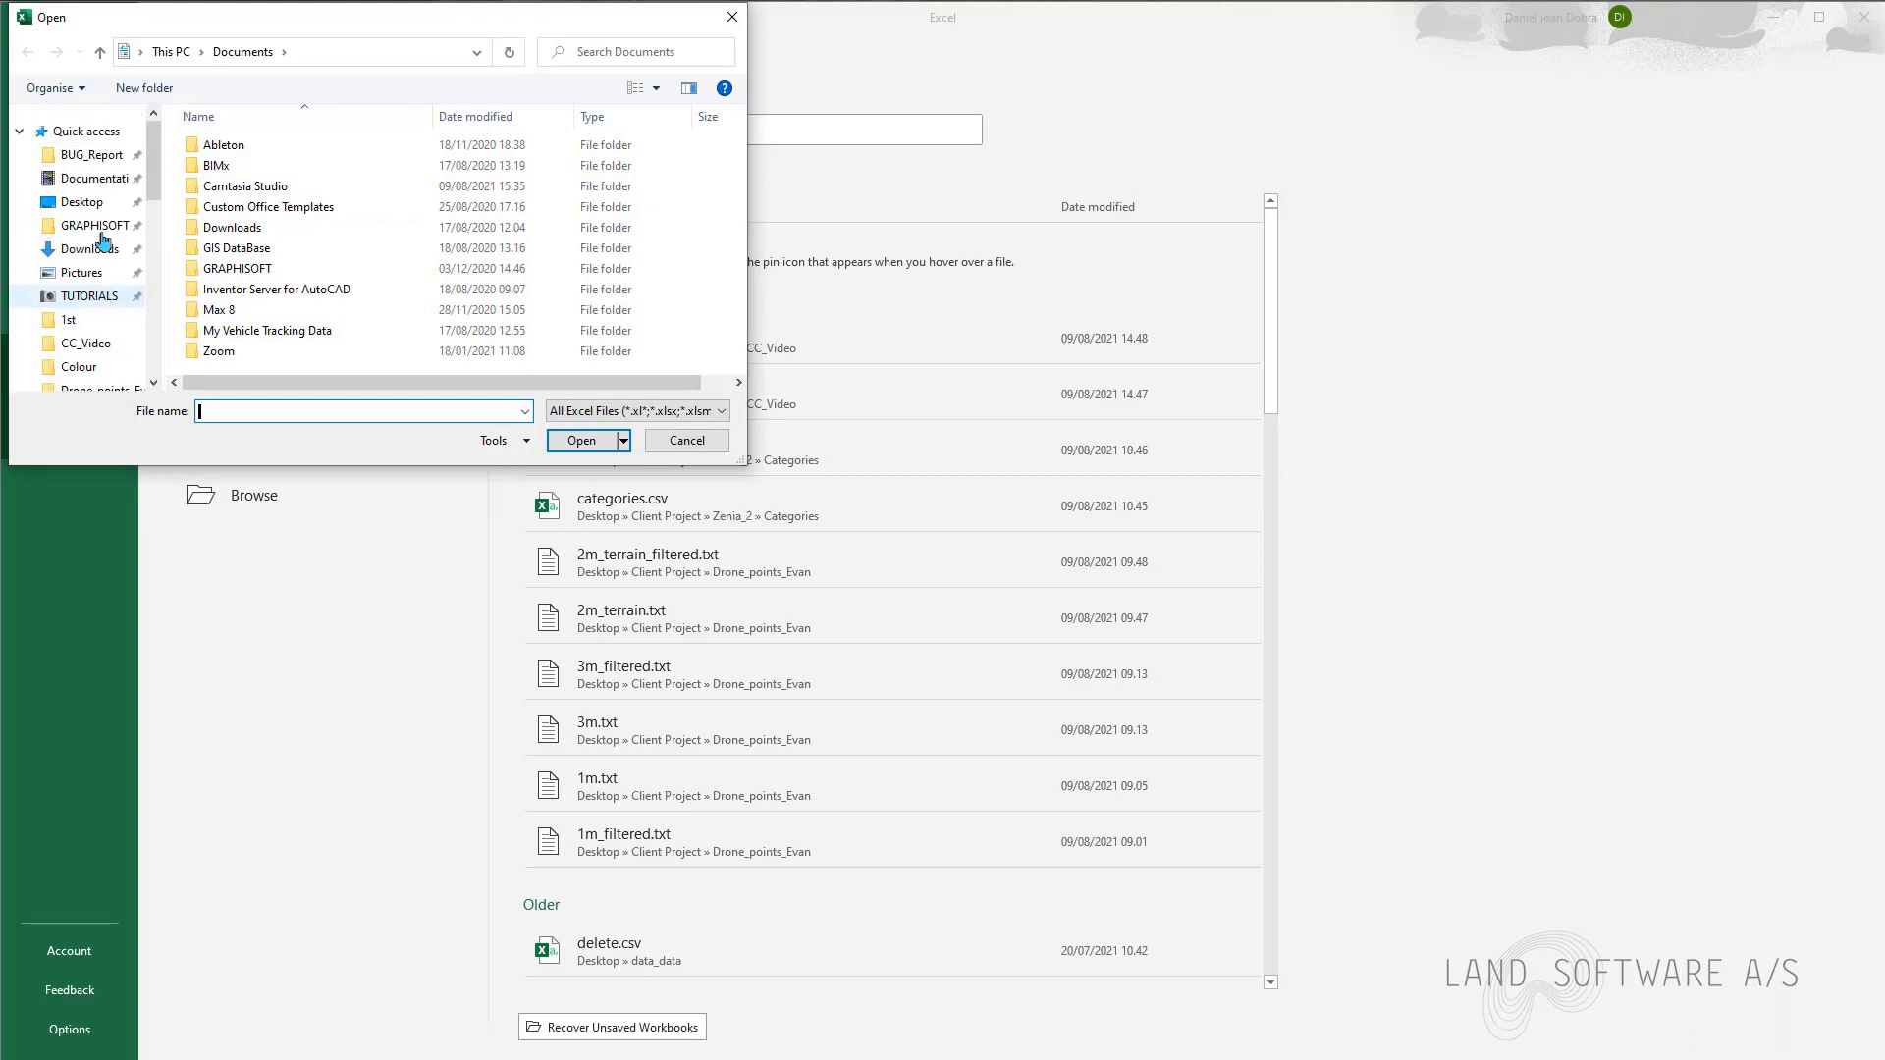
left_click(89, 297)
double_click(219, 290)
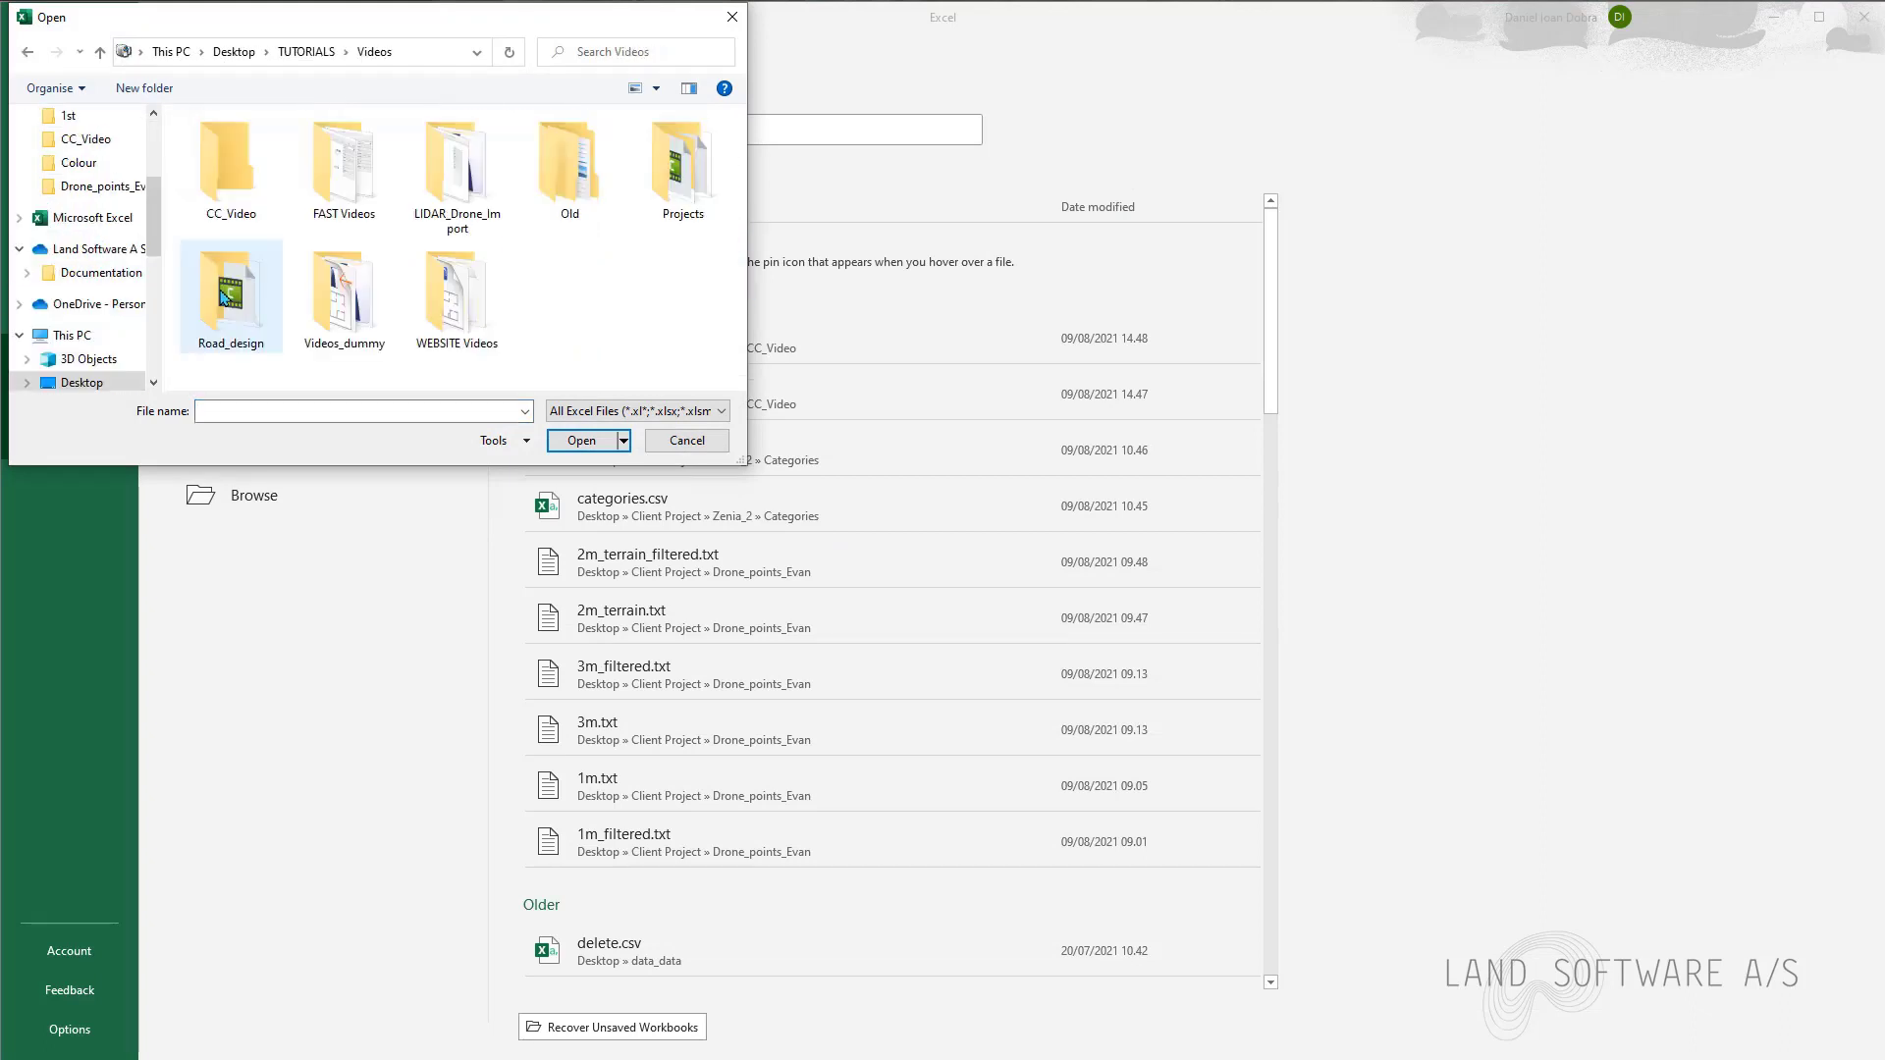
double_click(231, 170)
left_click(634, 411)
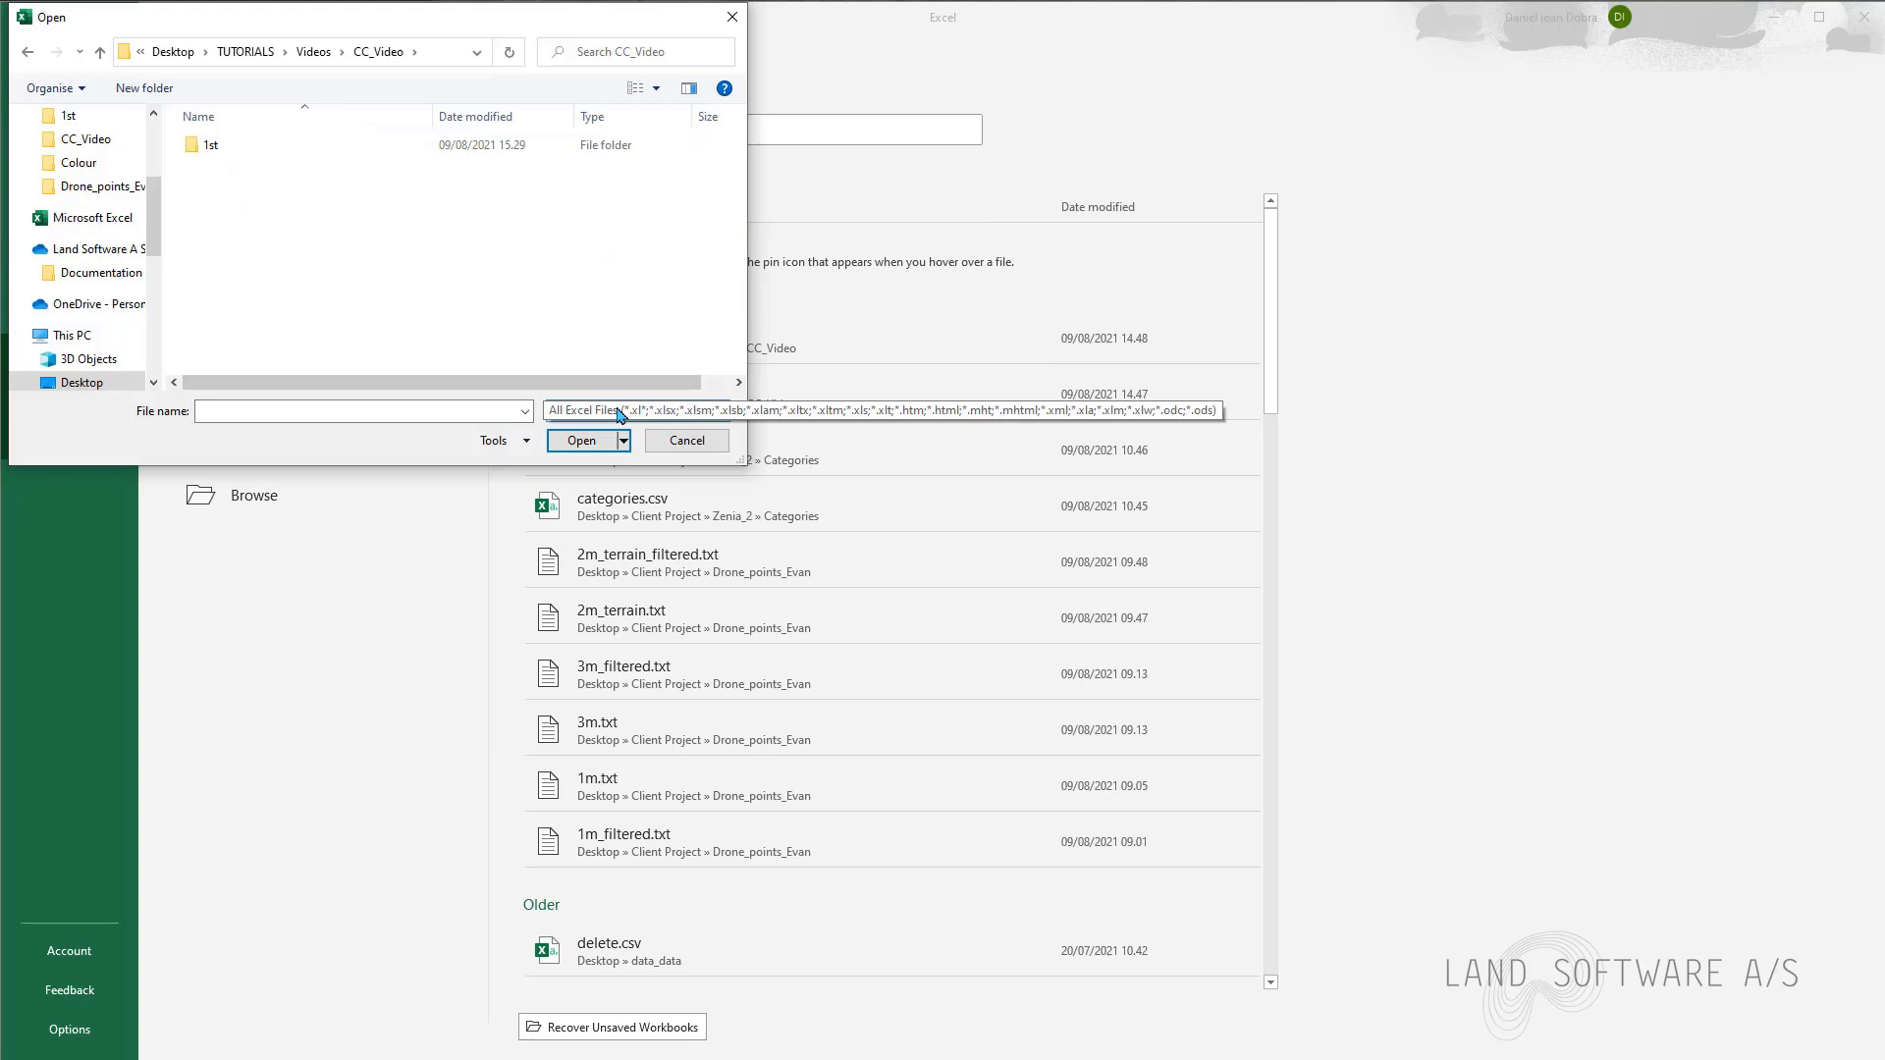
left_click(582, 429)
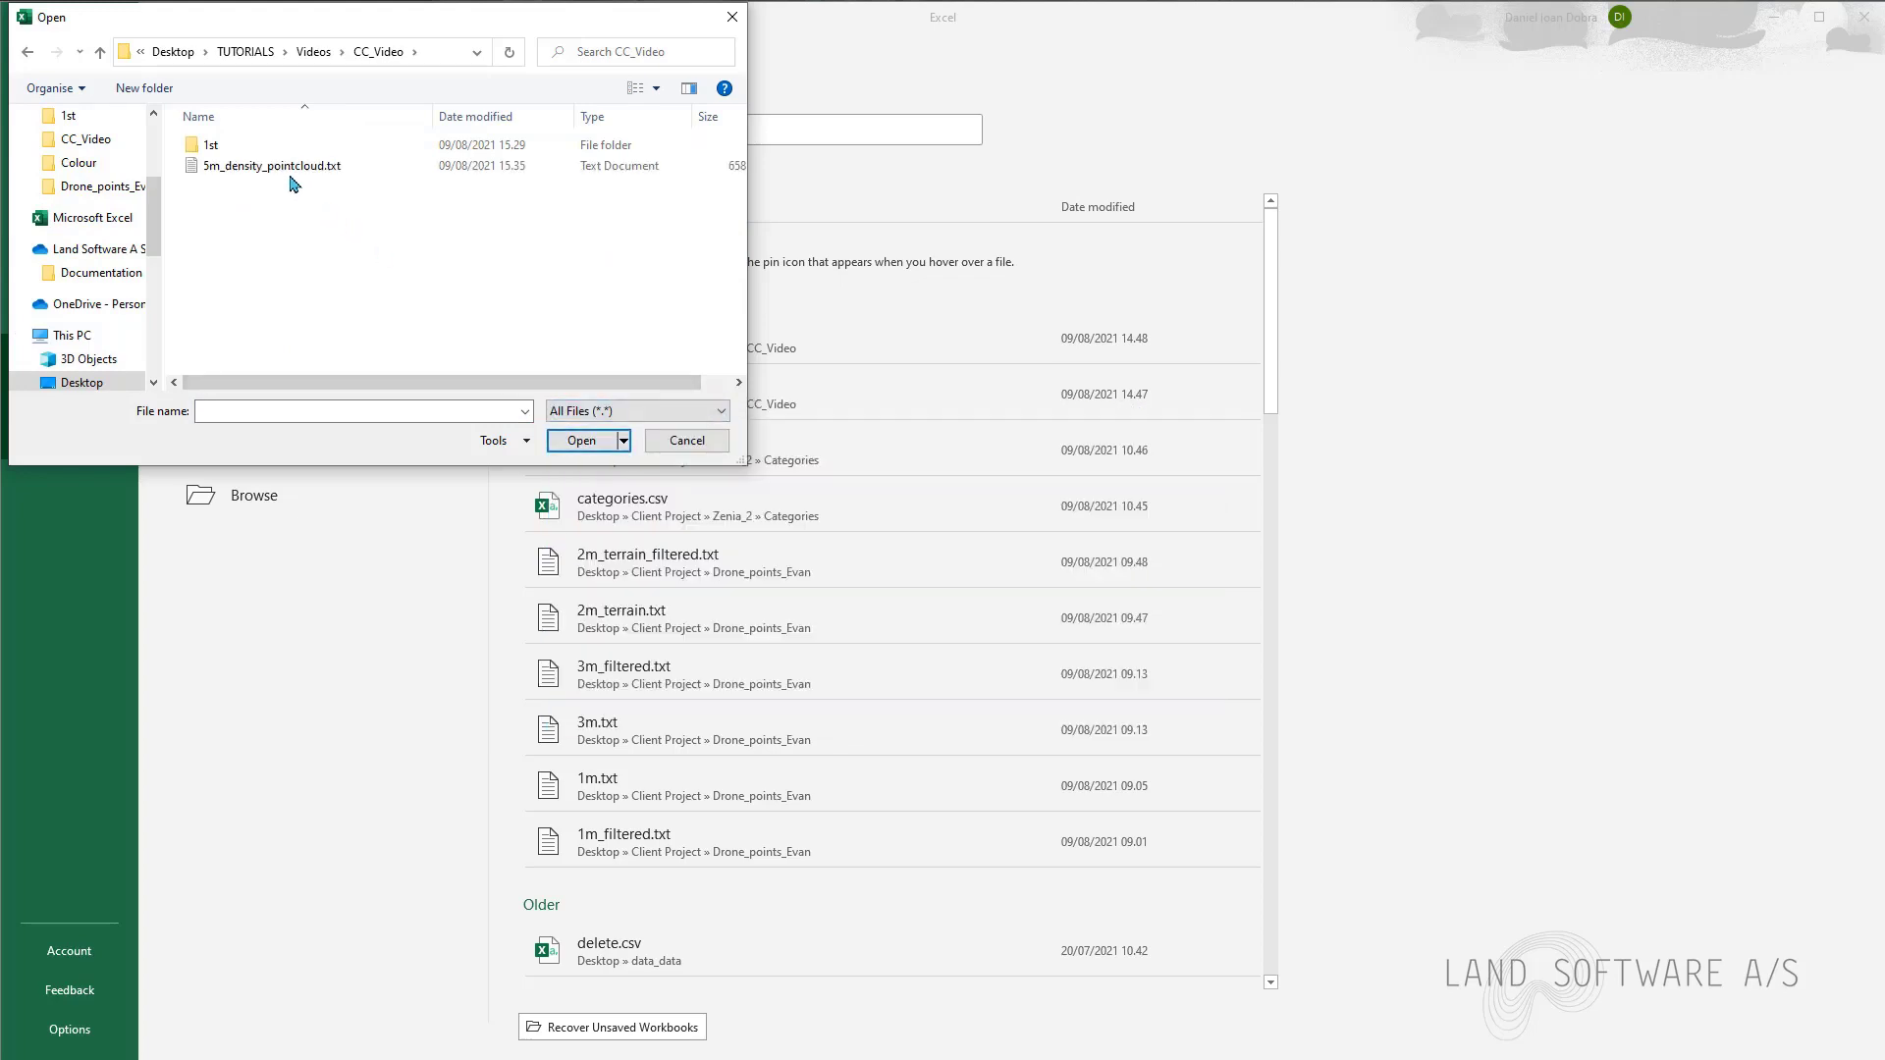
left_click(272, 166)
left_click(581, 439)
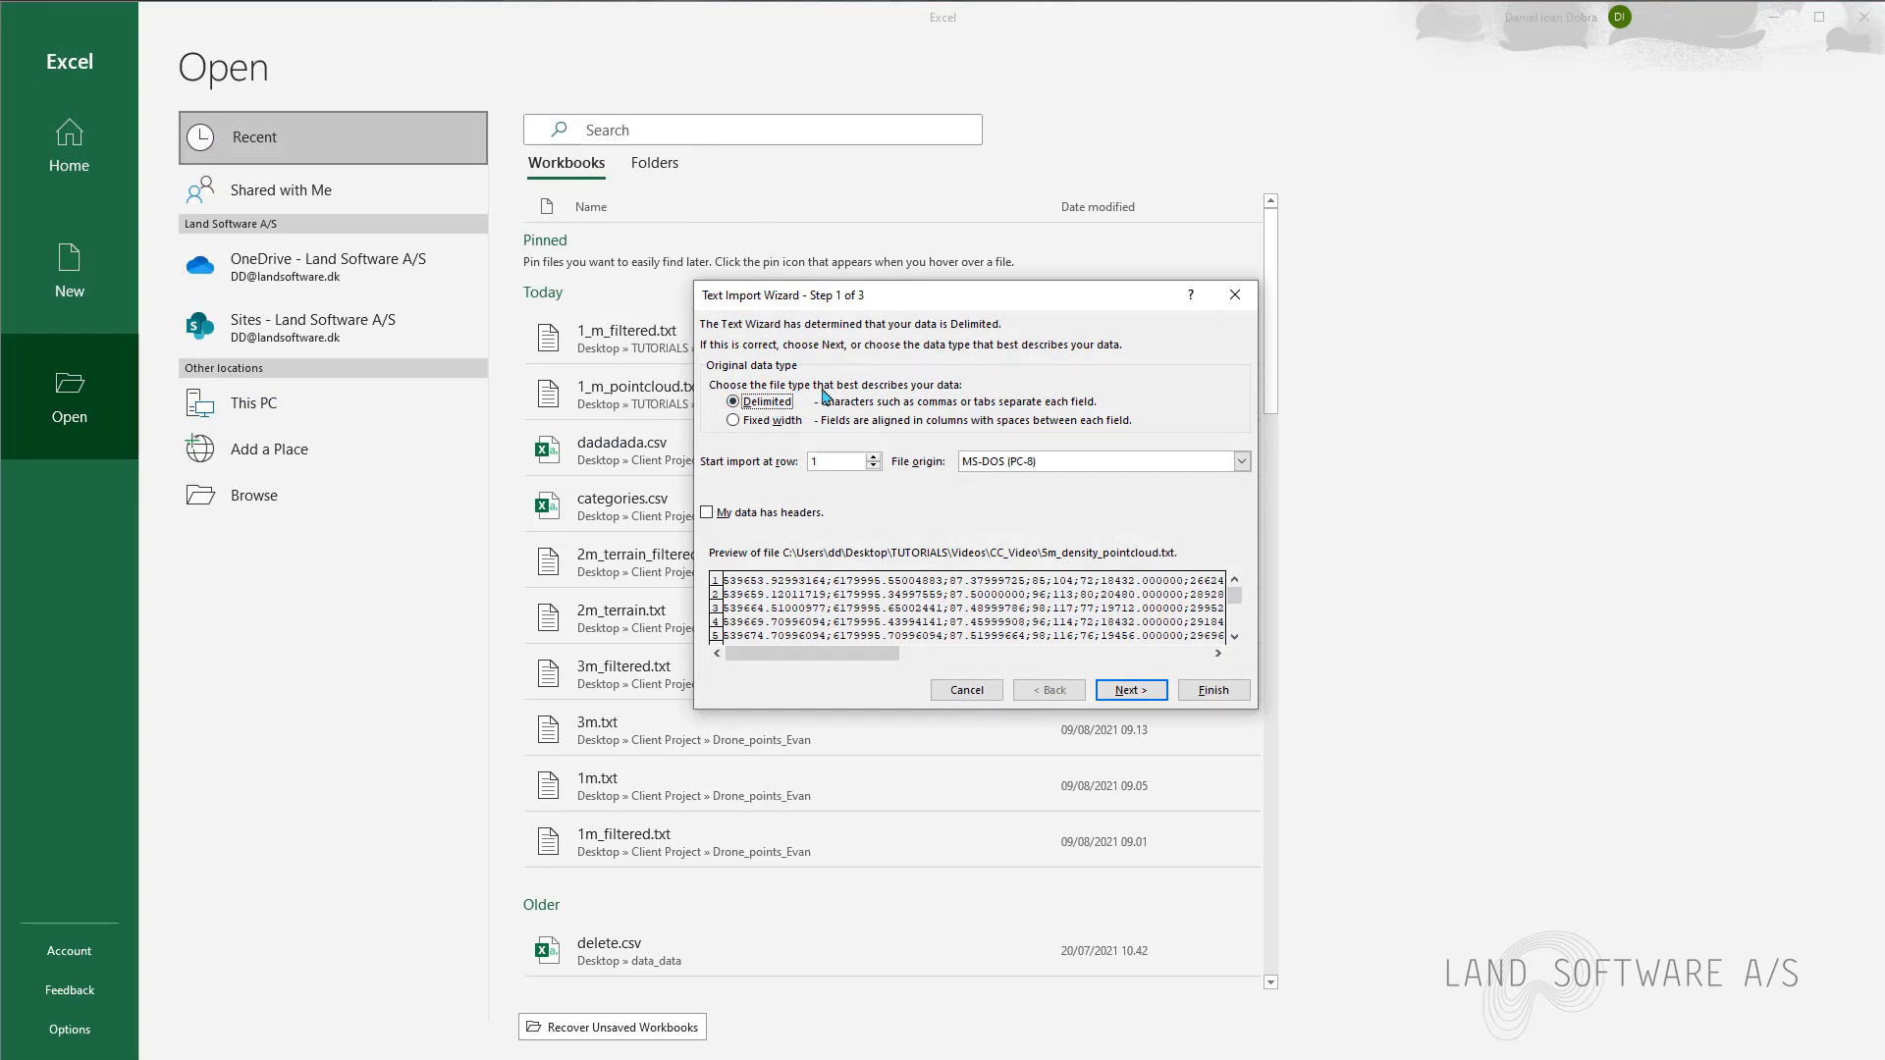
Import the point cloud as delimited data split at semicolons.
left_click(1130, 689)
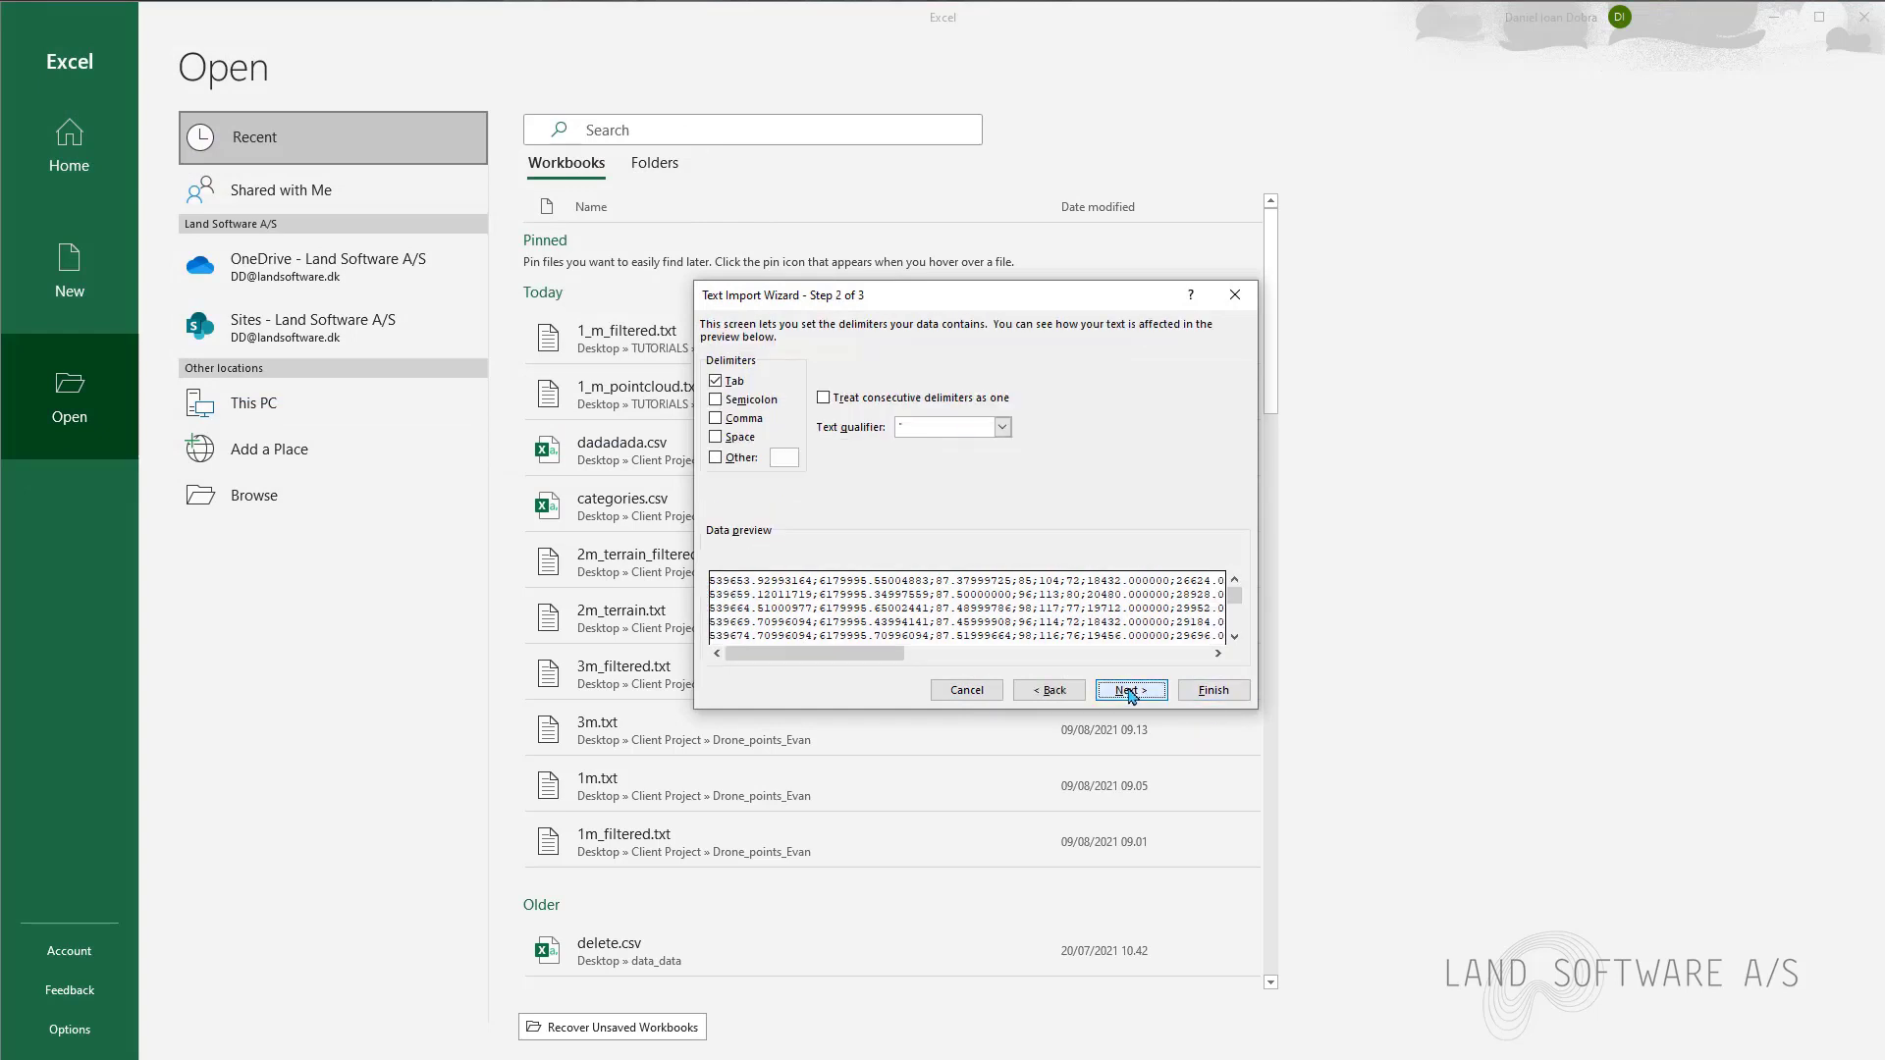
left_click(715, 400)
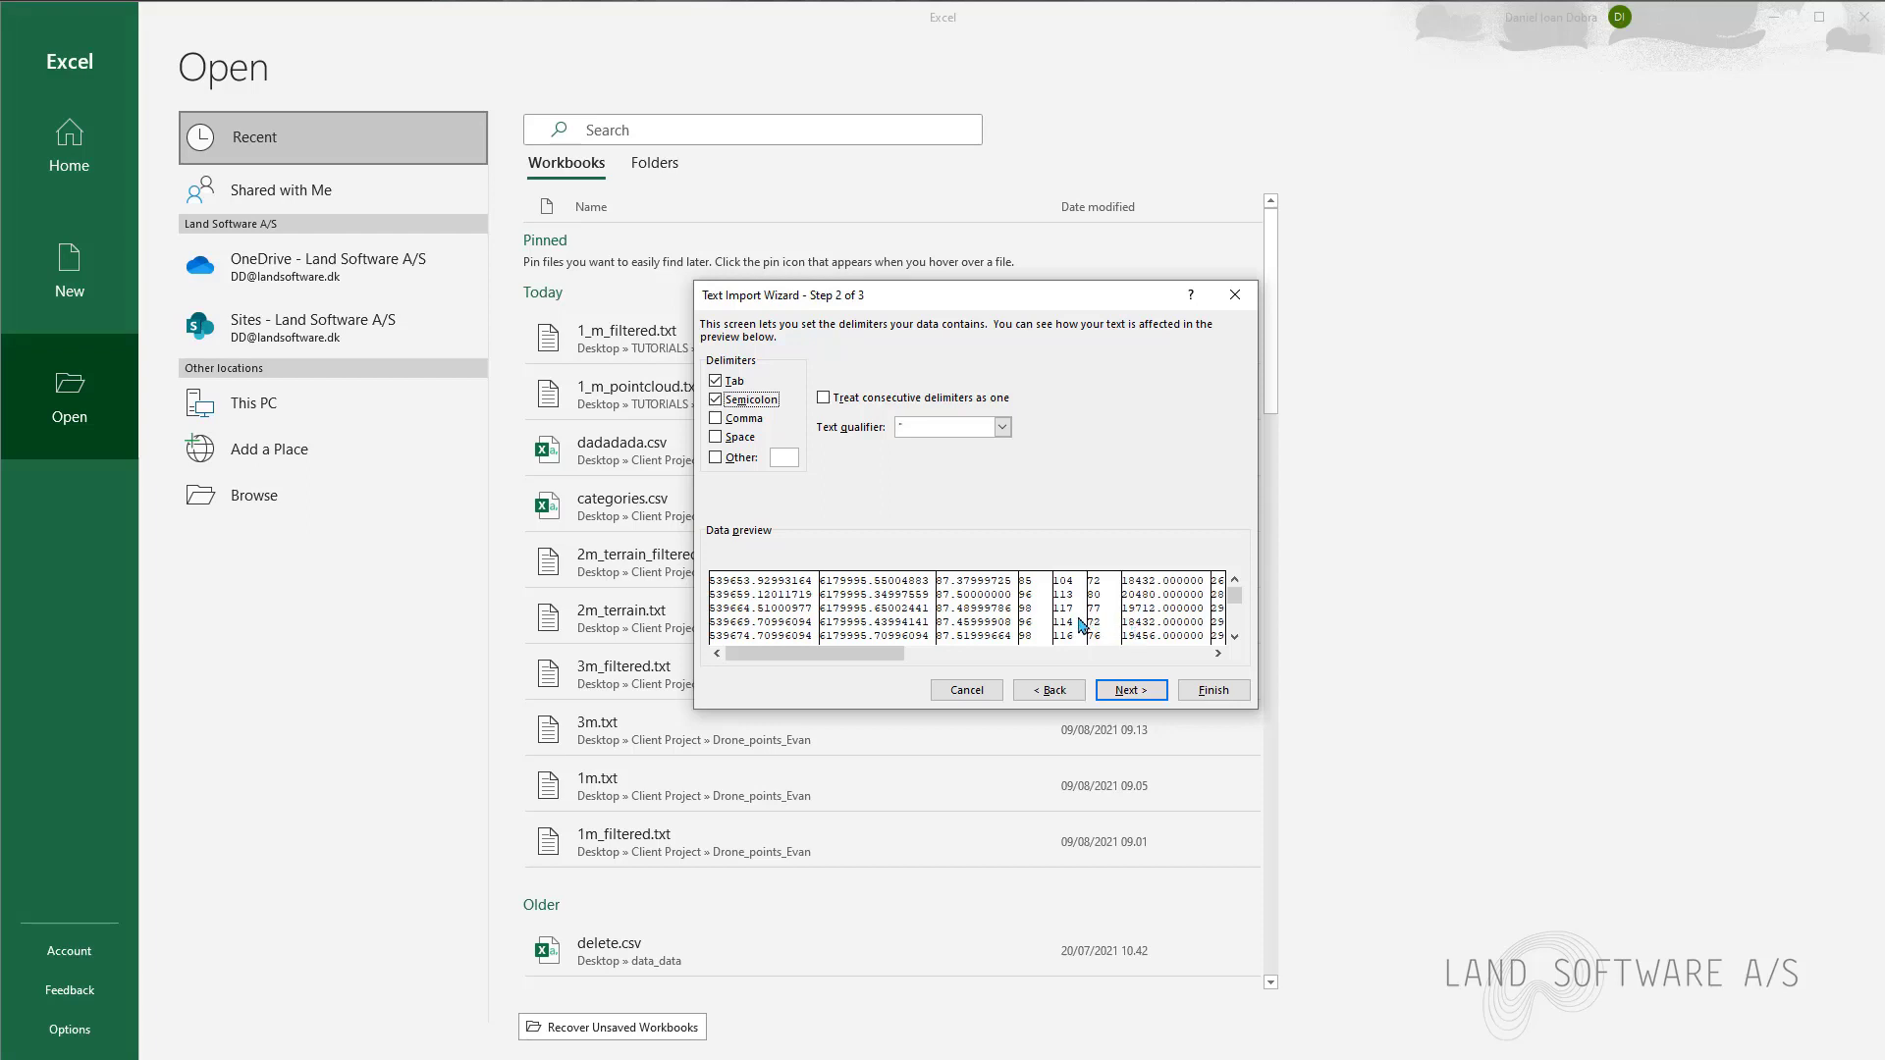
left_click(1131, 689)
Set the first three coordinate columns to Text format and finish the import.
left_click(975, 607)
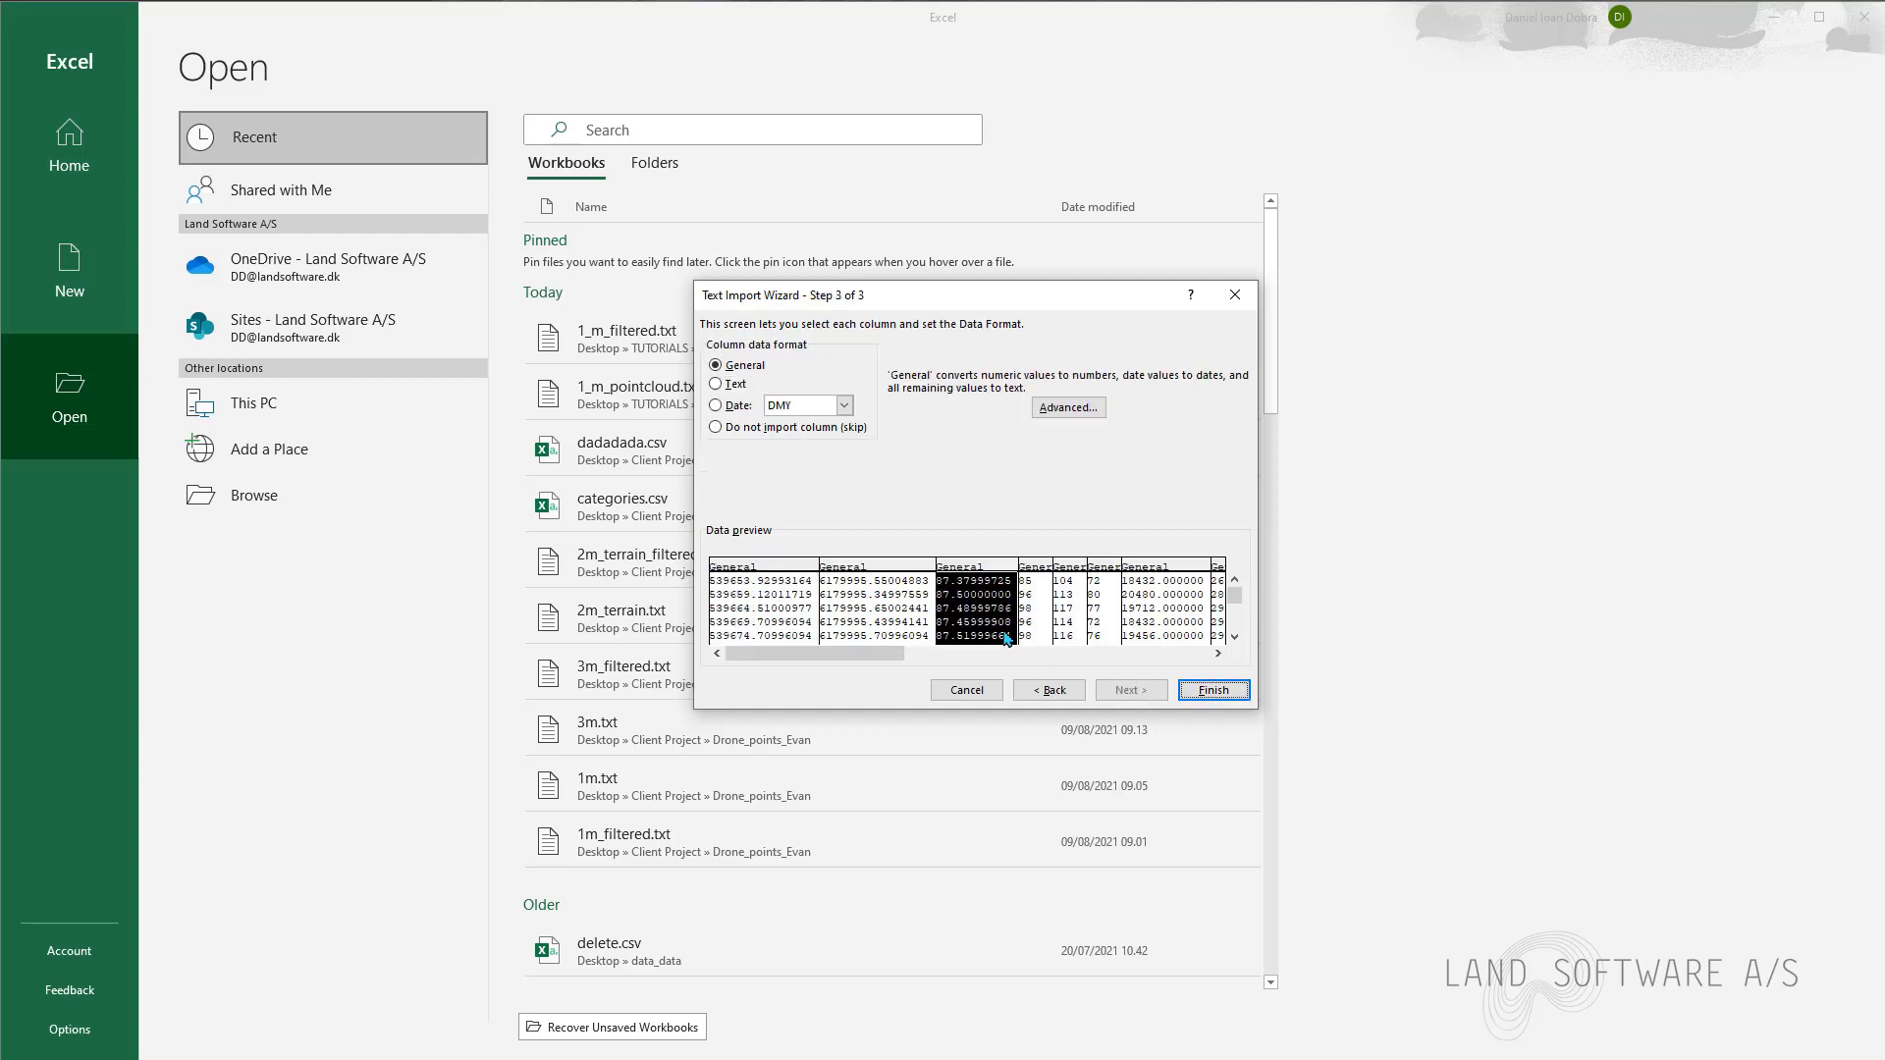
left_click(768, 617, "shift")
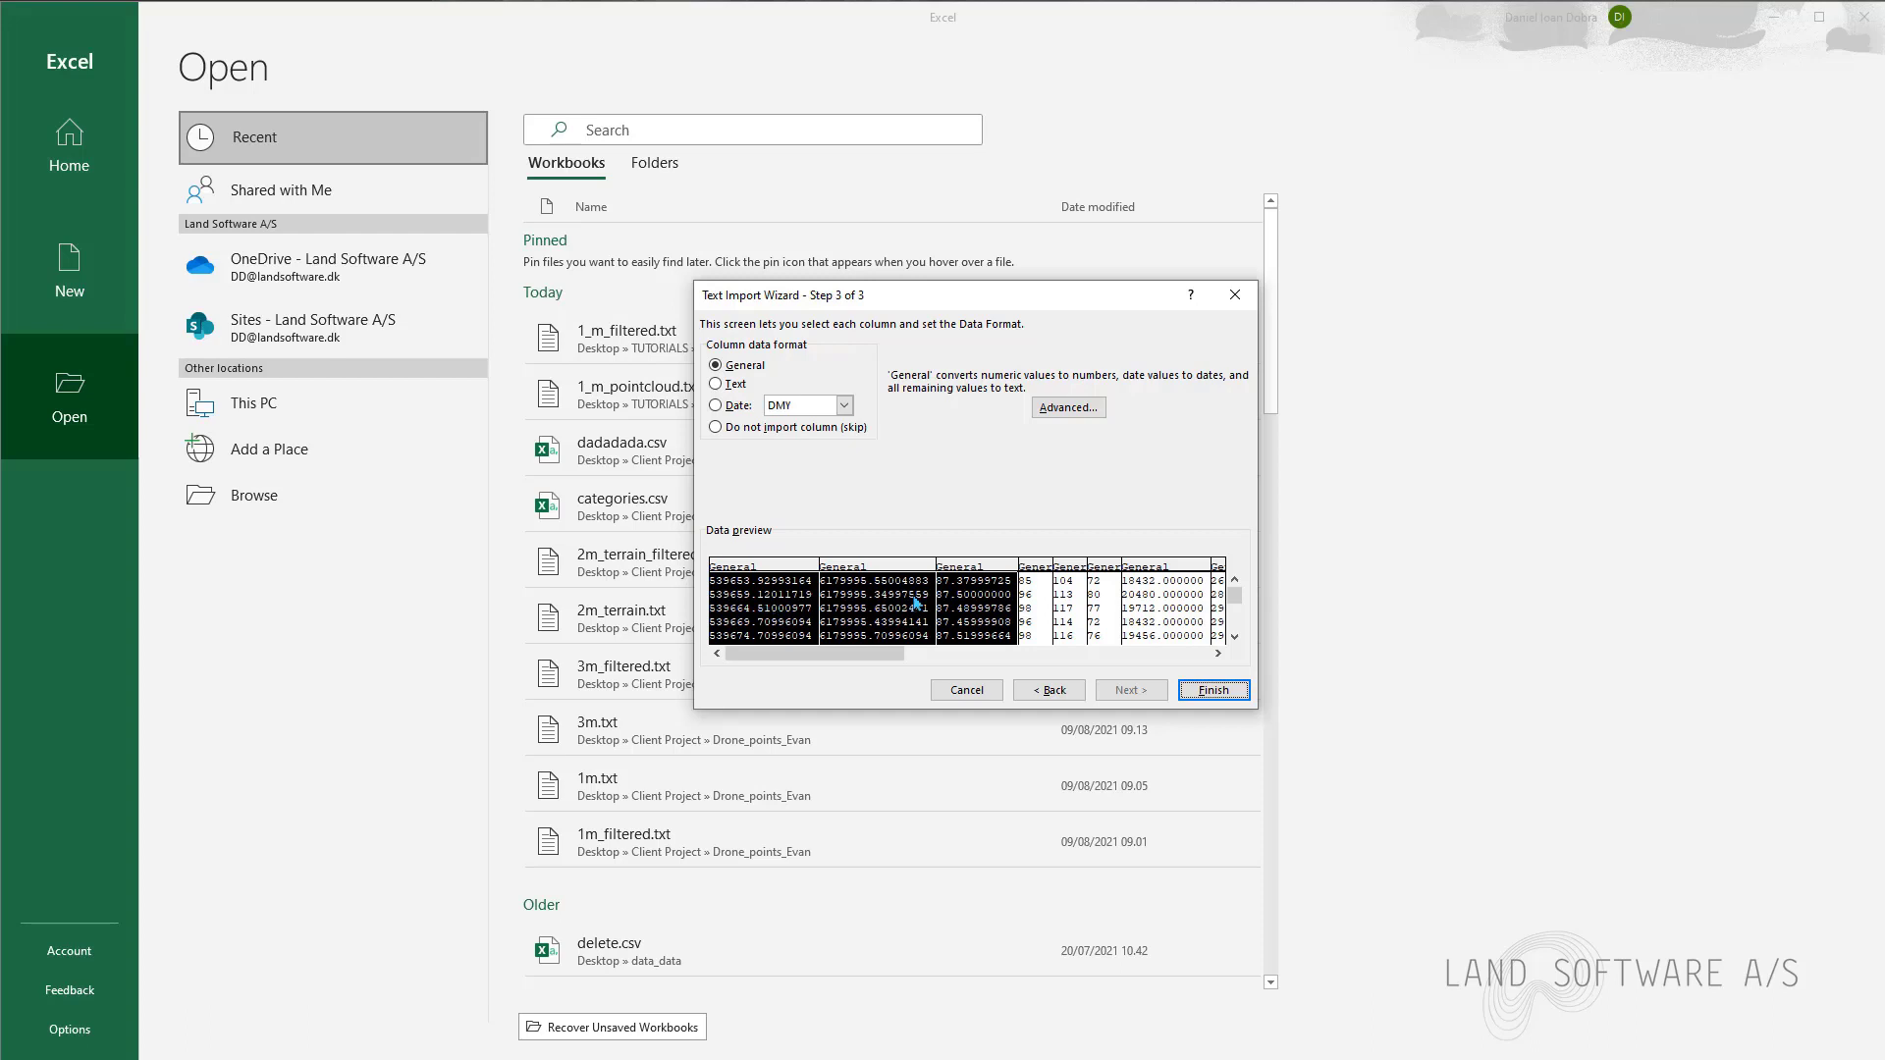
left_click(917, 607)
left_click(798, 617)
left_click(947, 607, "shift")
left_click_drag(824, 656, 1231, 658)
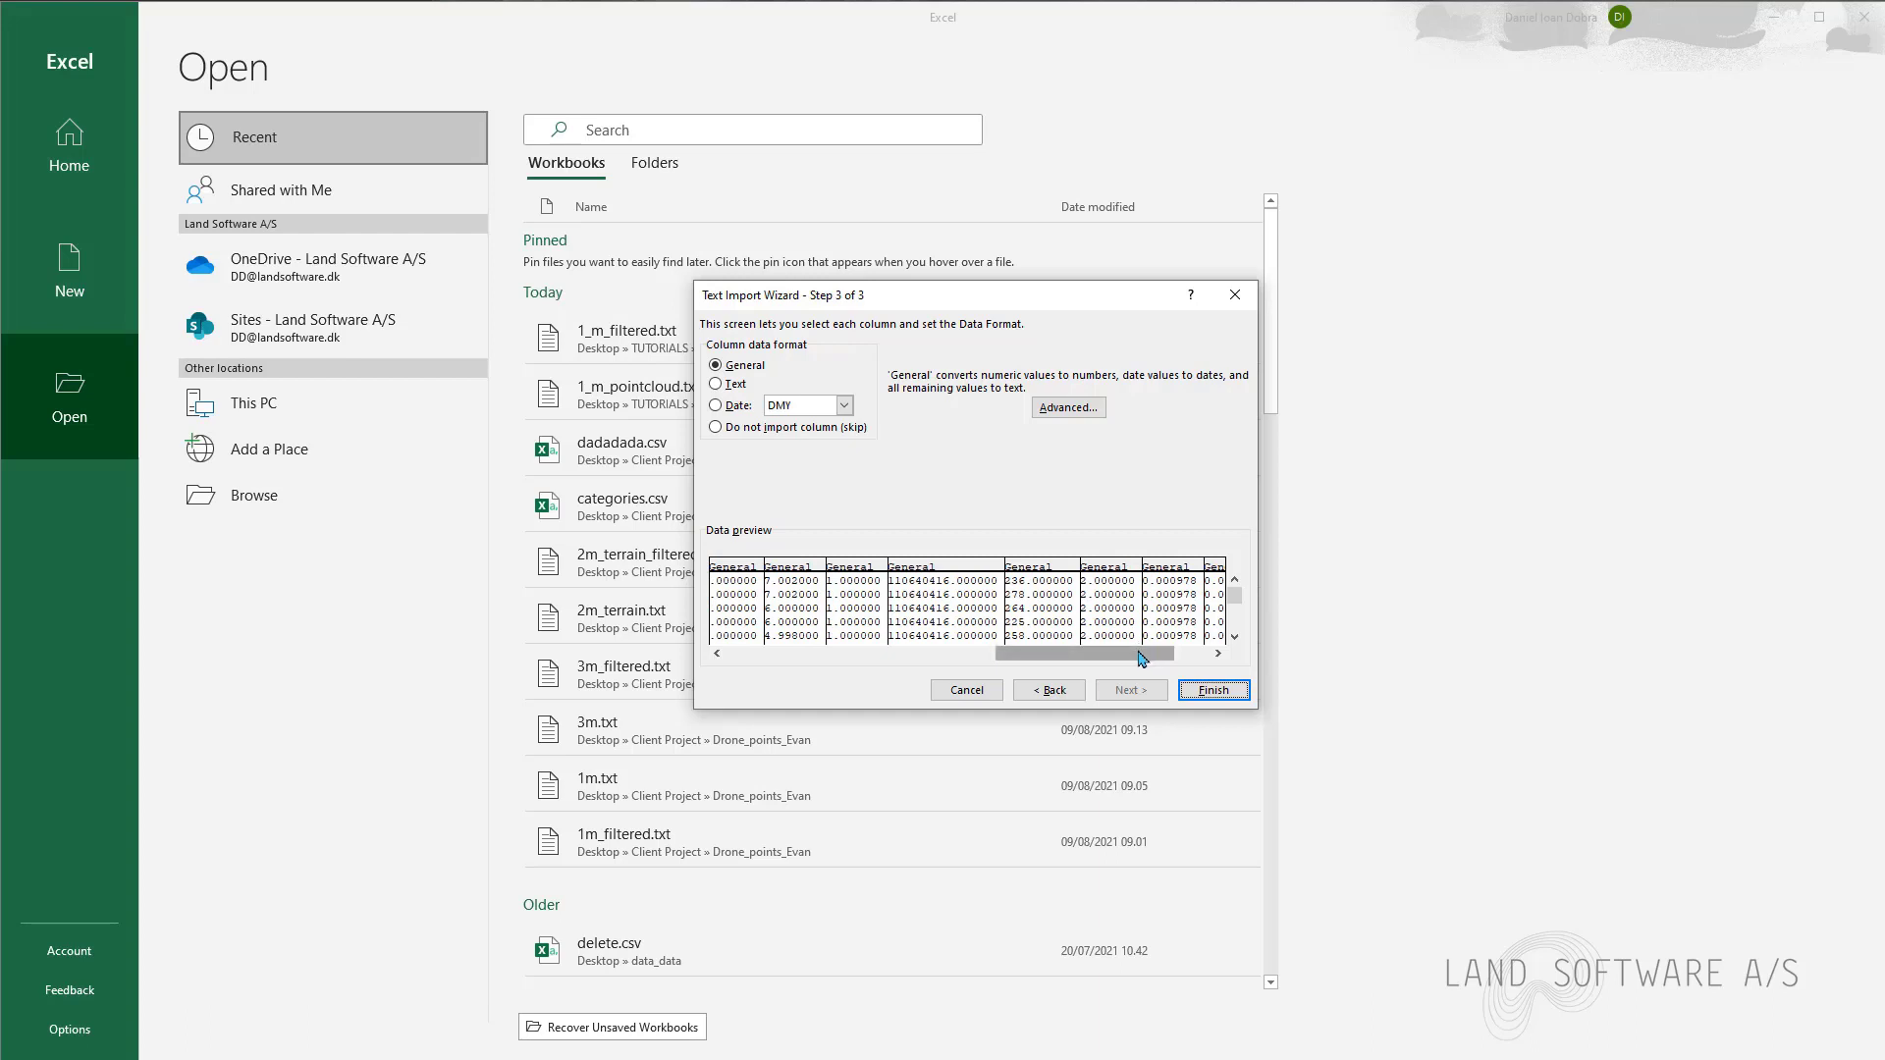
left_click_drag(1133, 656, 815, 662)
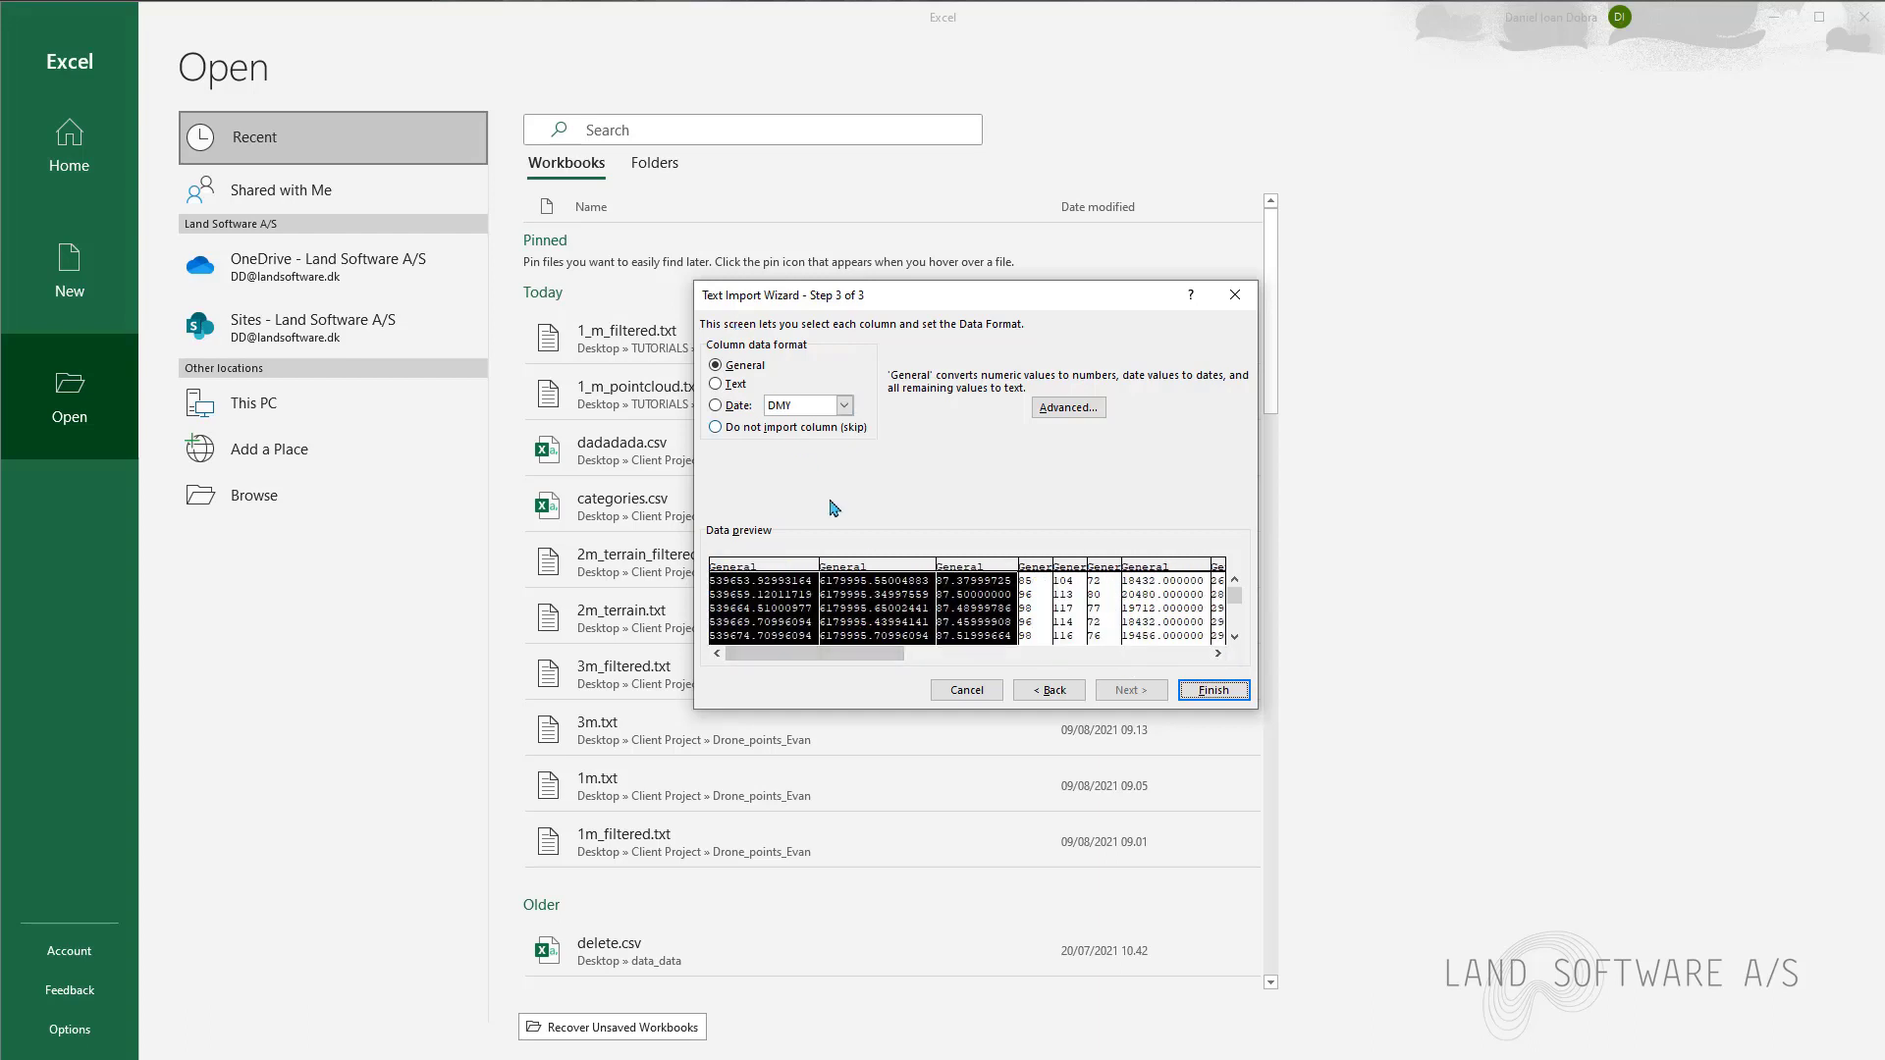
left_click(718, 385)
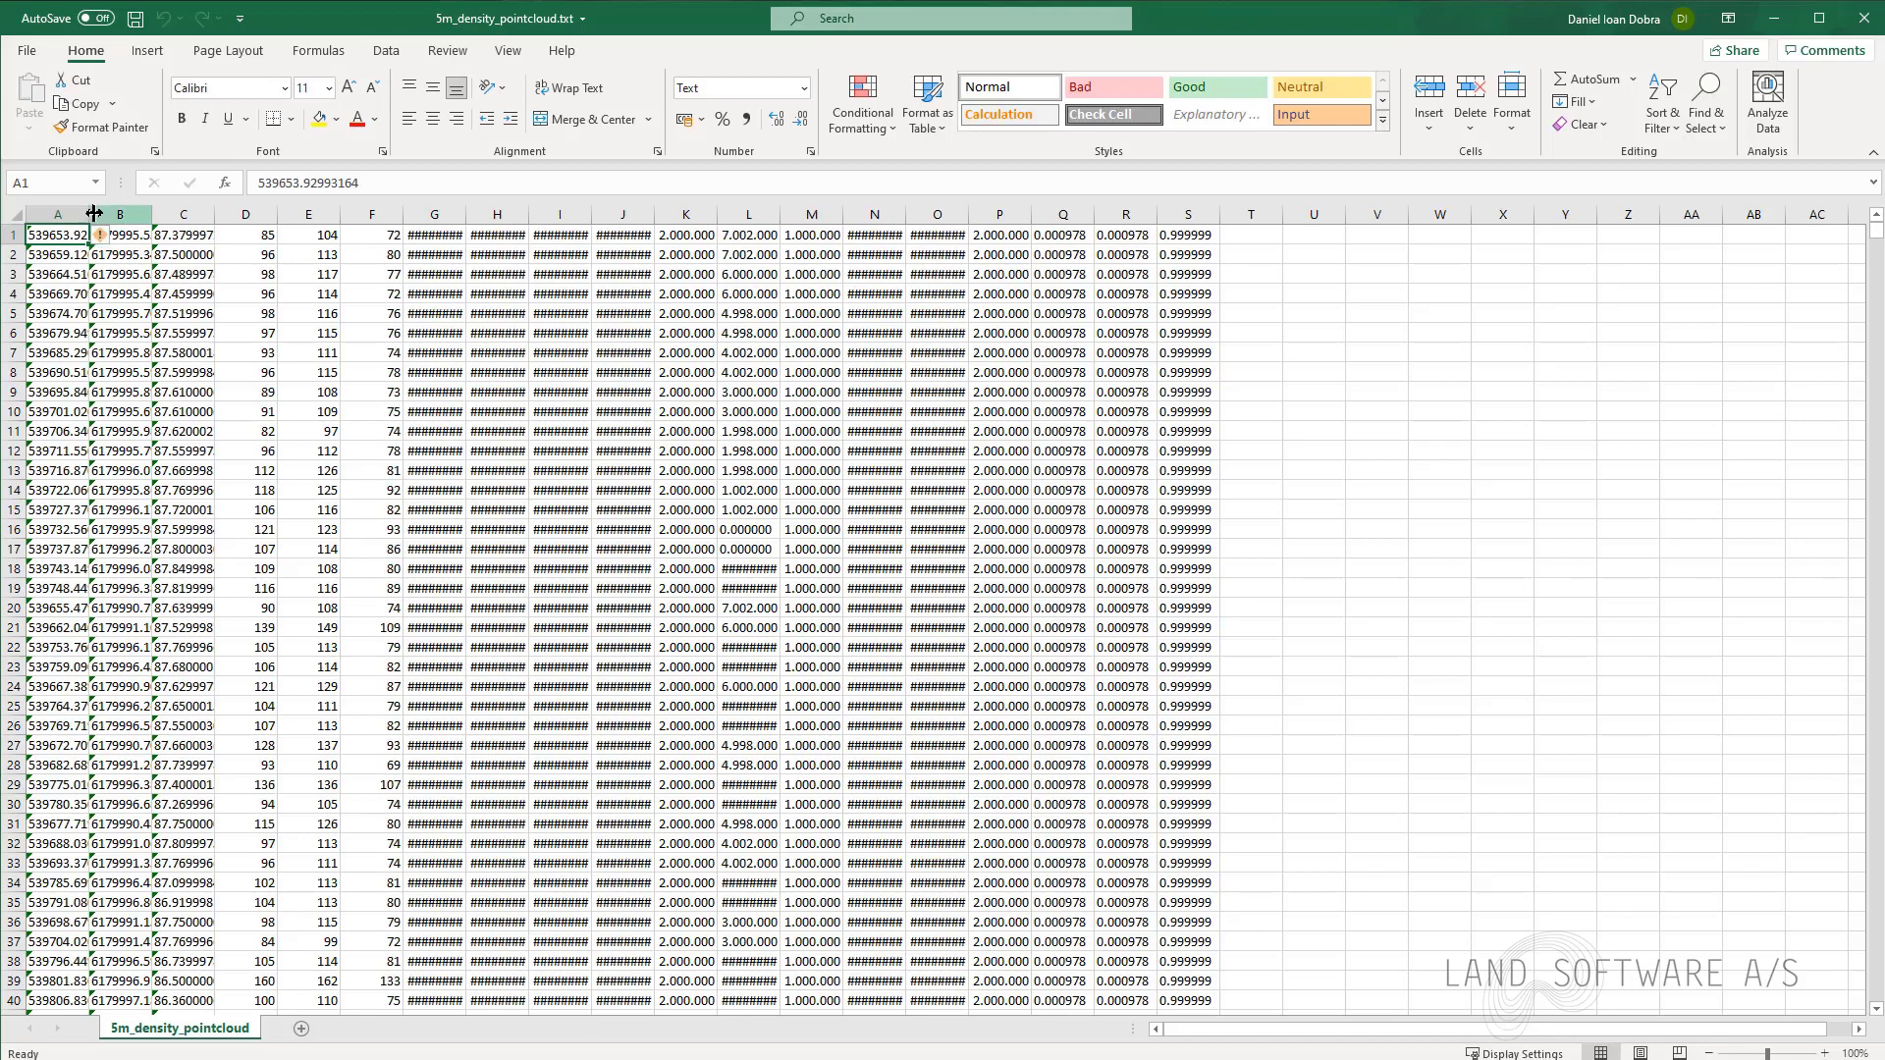
Widen columns A and G, clear columns D through S, and save the workbook.
left_click_drag(90, 213, 422, 215)
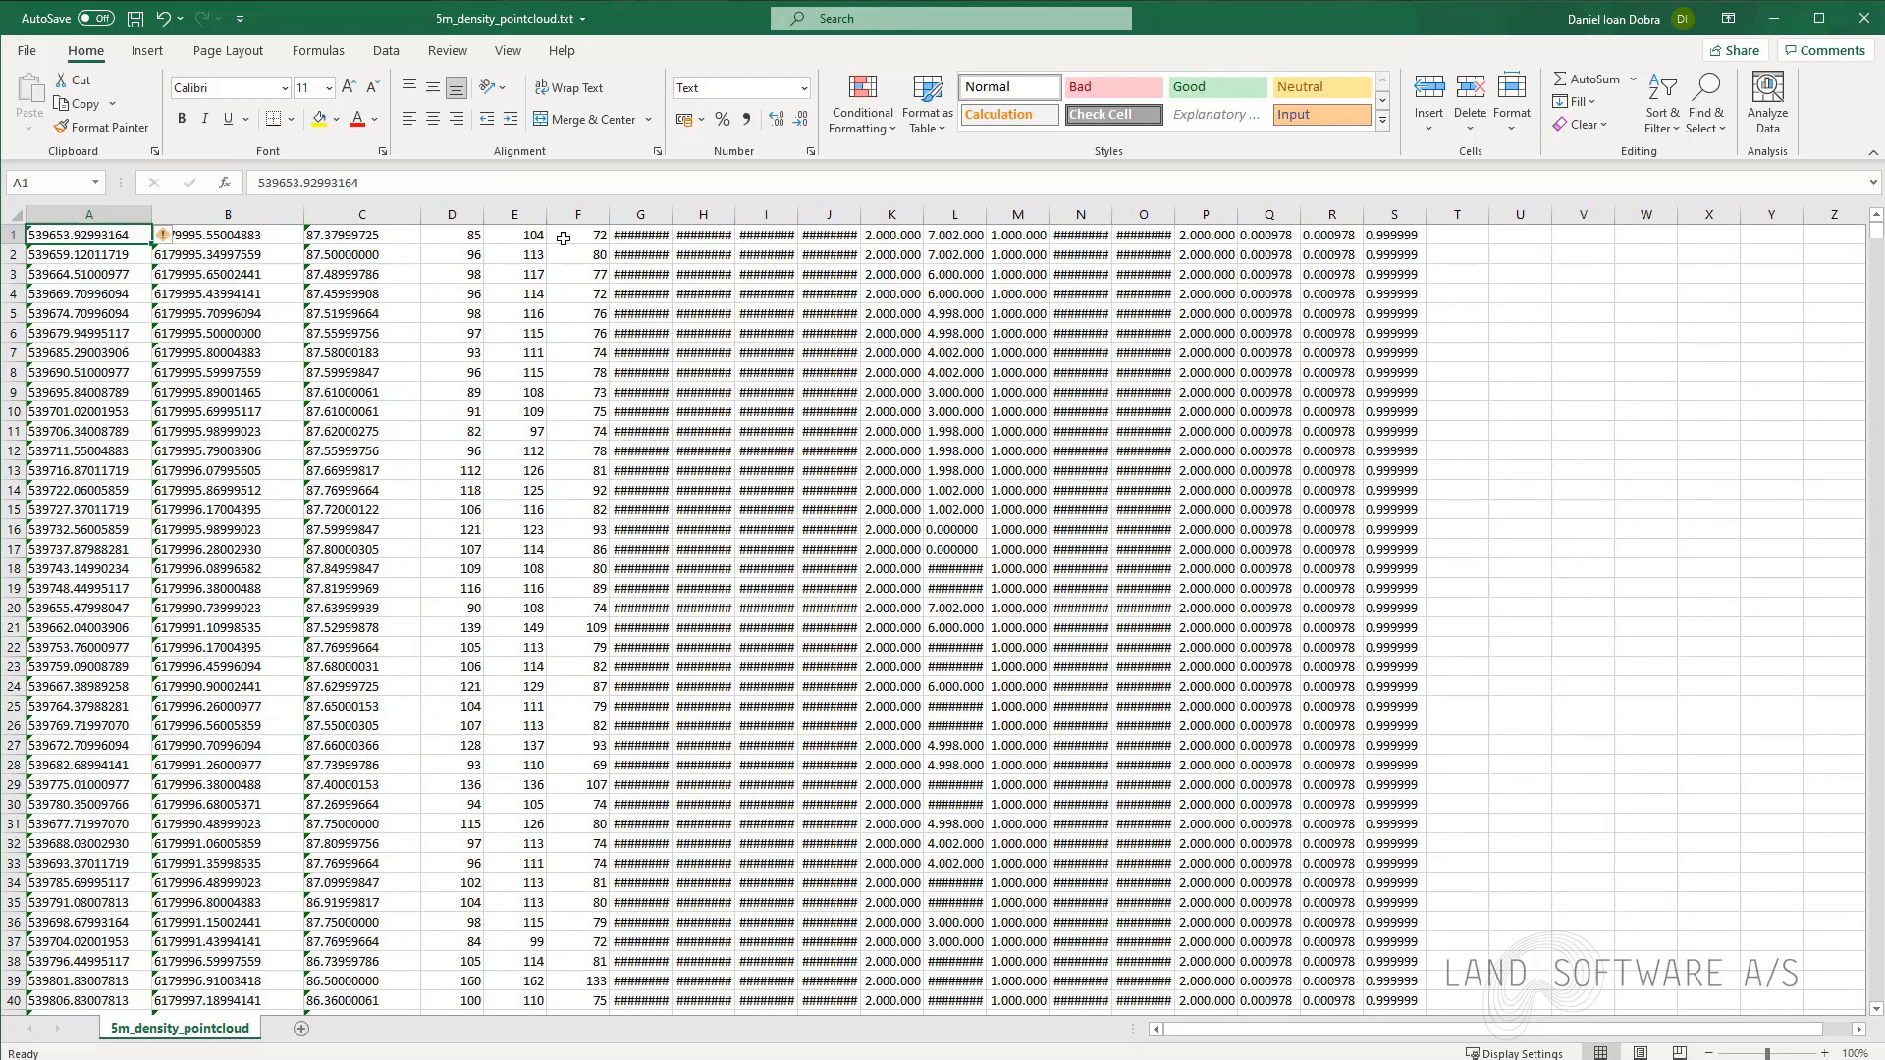
left_click_drag(672, 216, 792, 215)
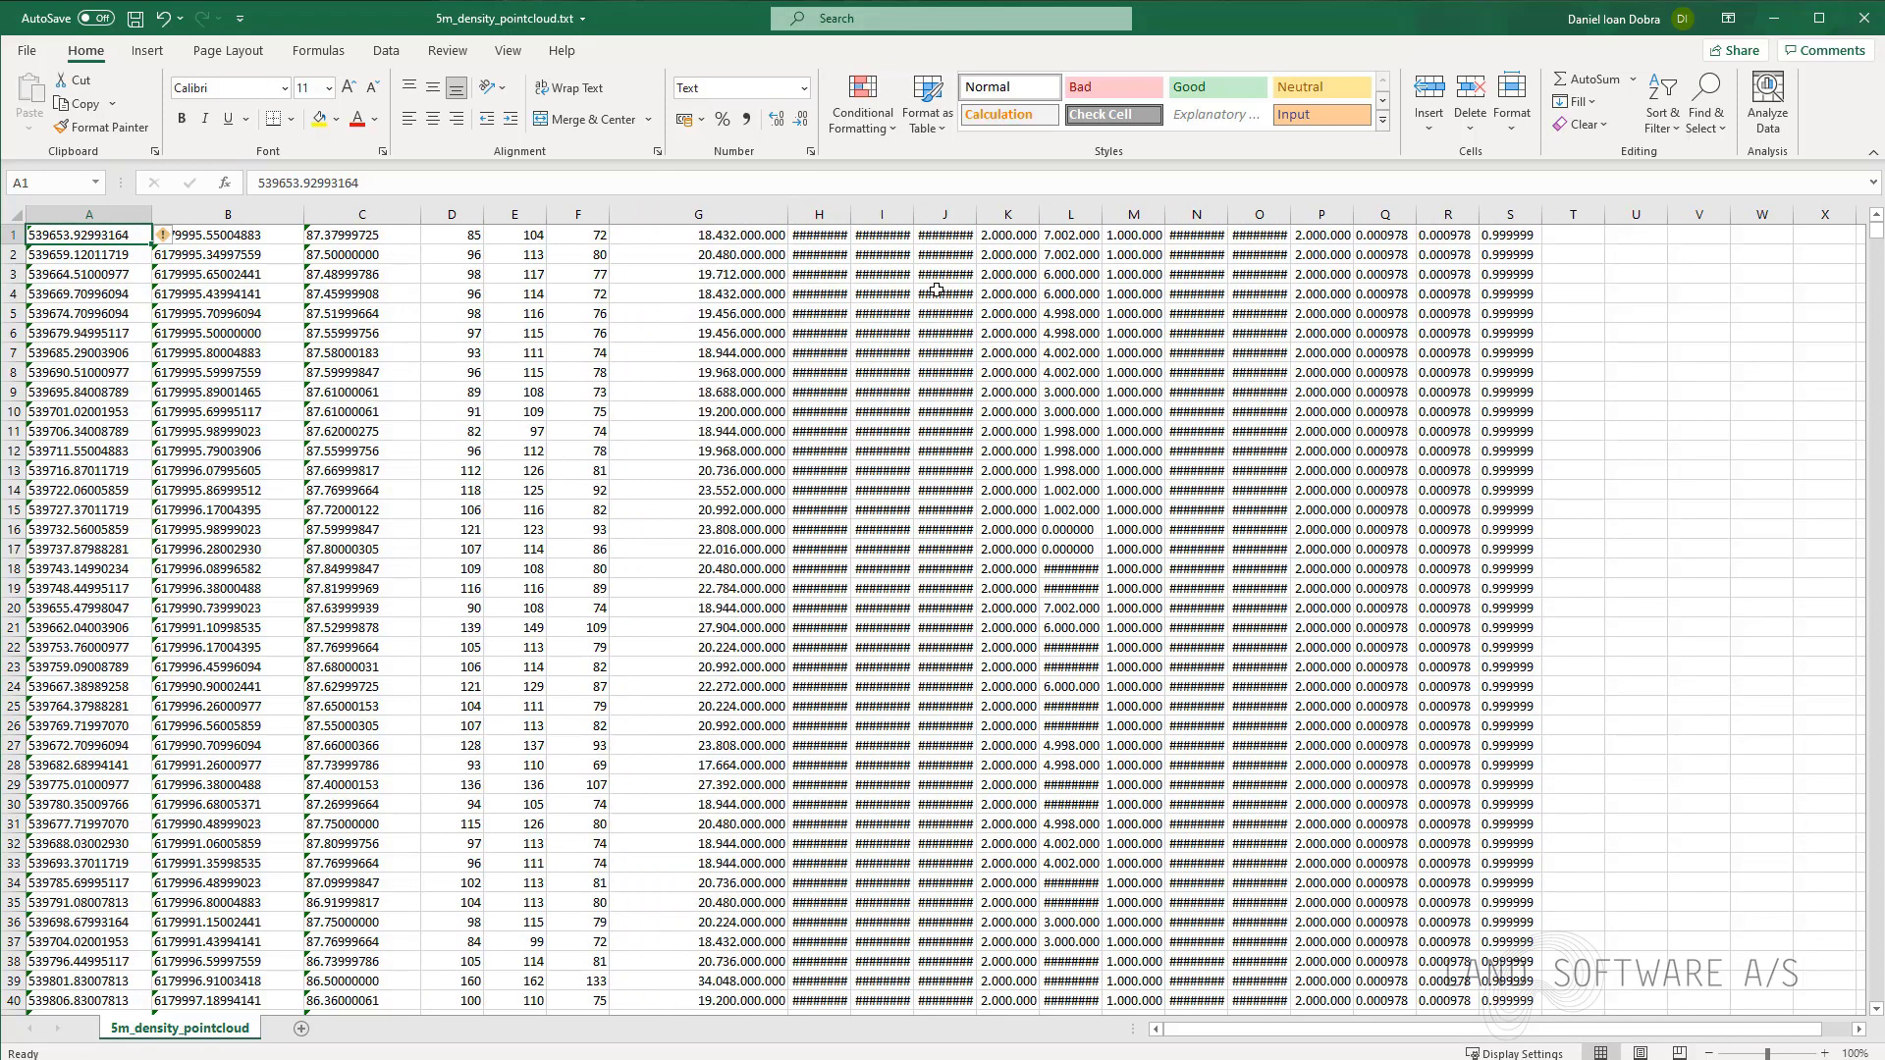
left_click(451, 215)
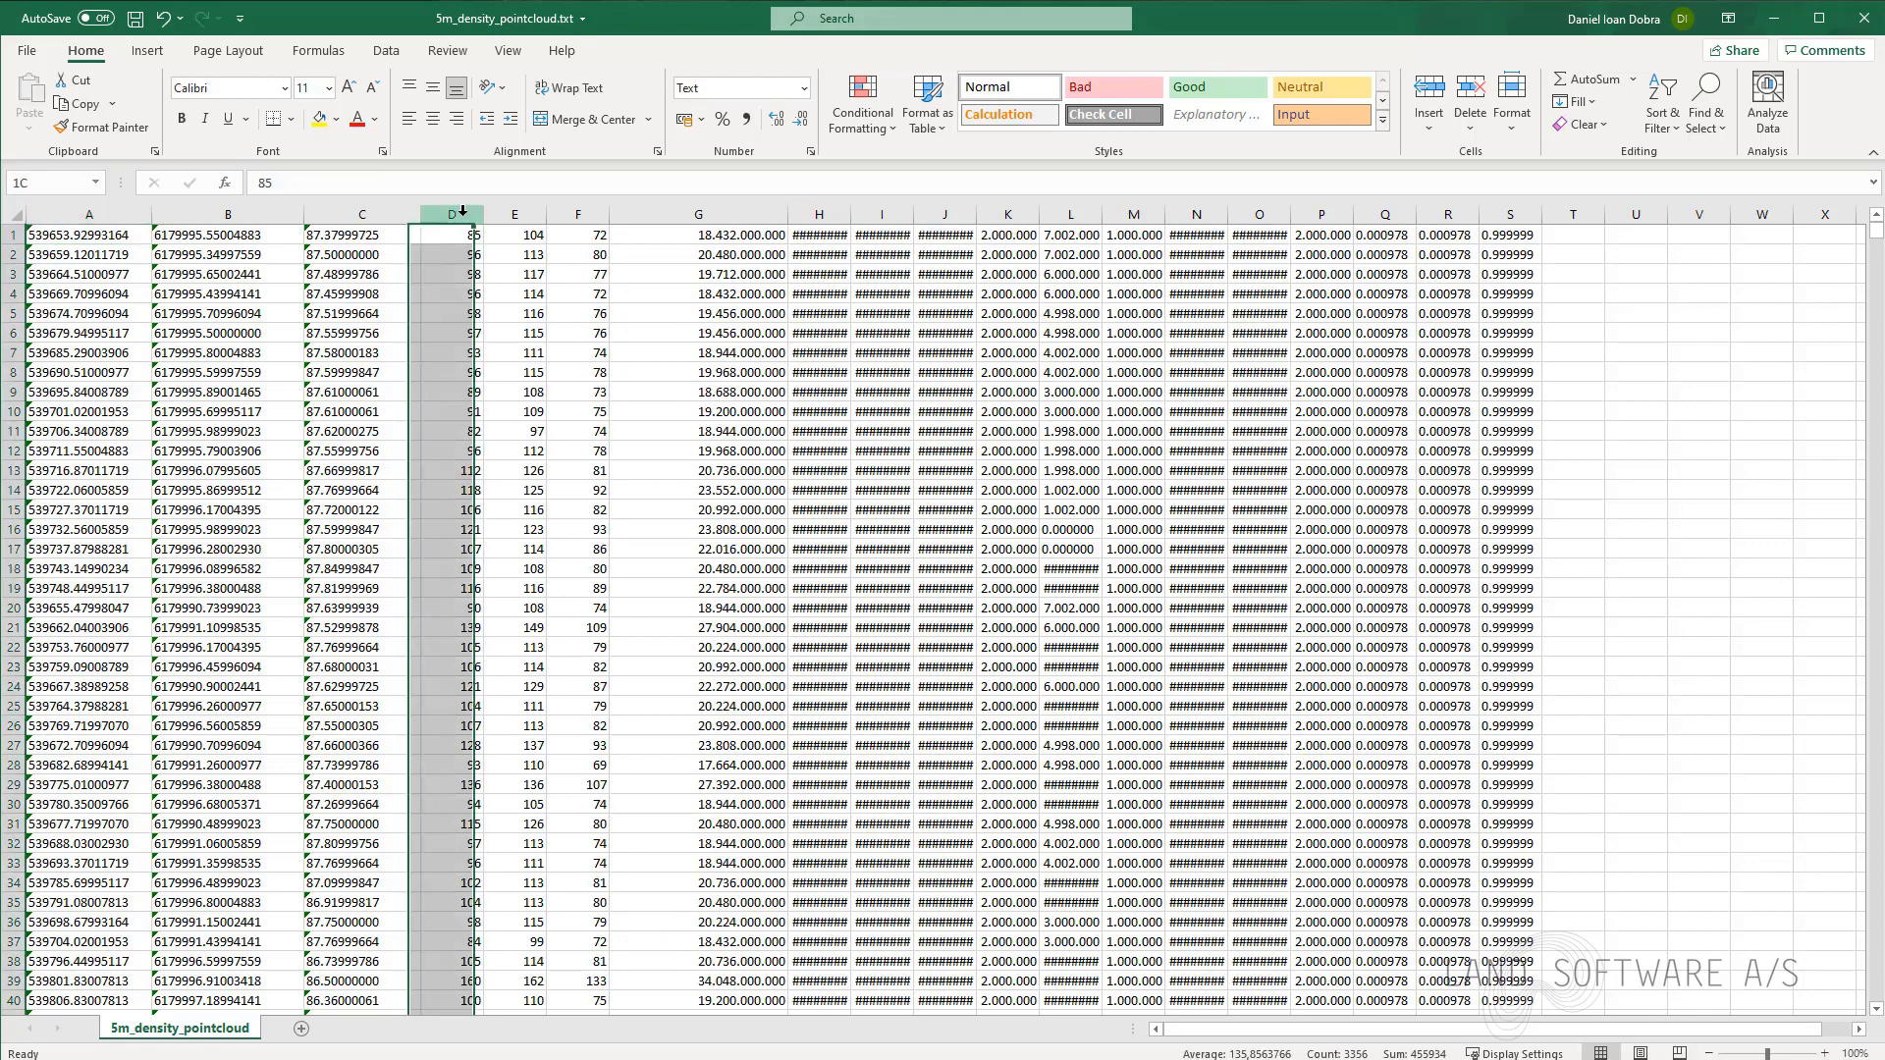
left_click(1517, 216, "shift")
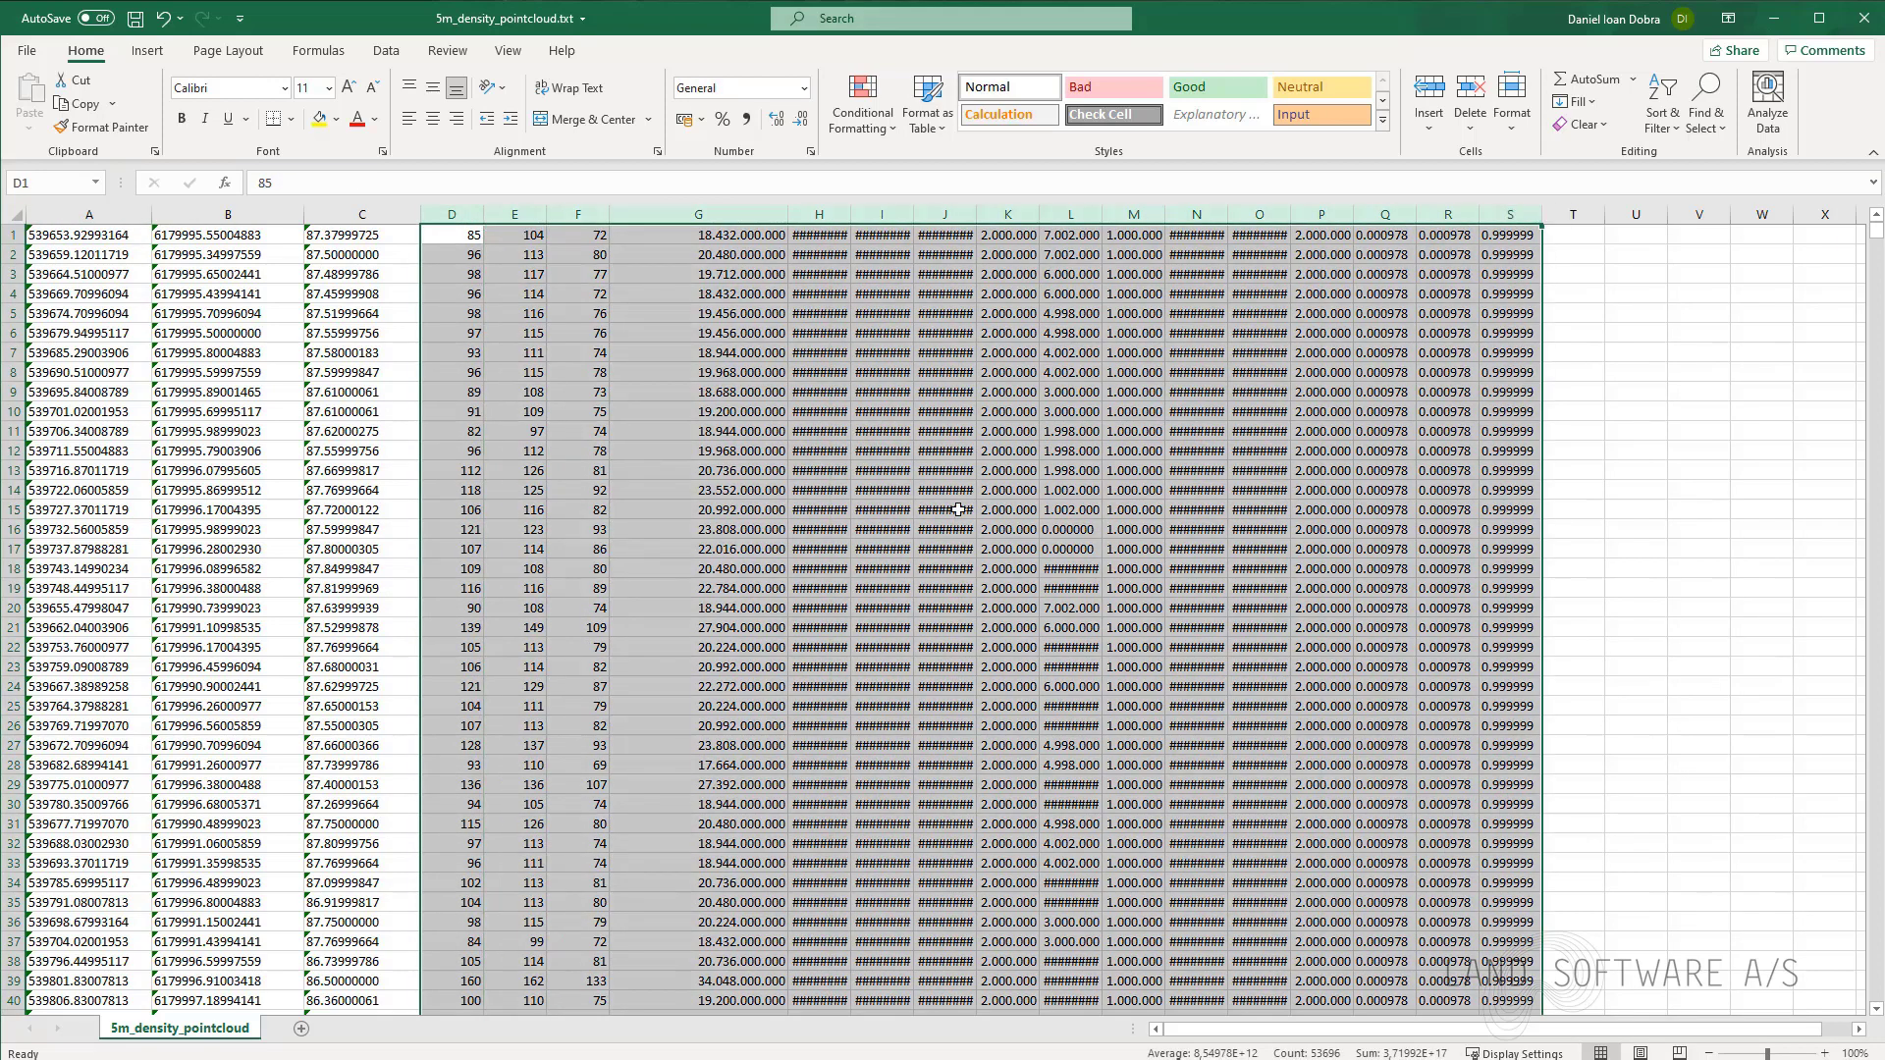
key("Delete")
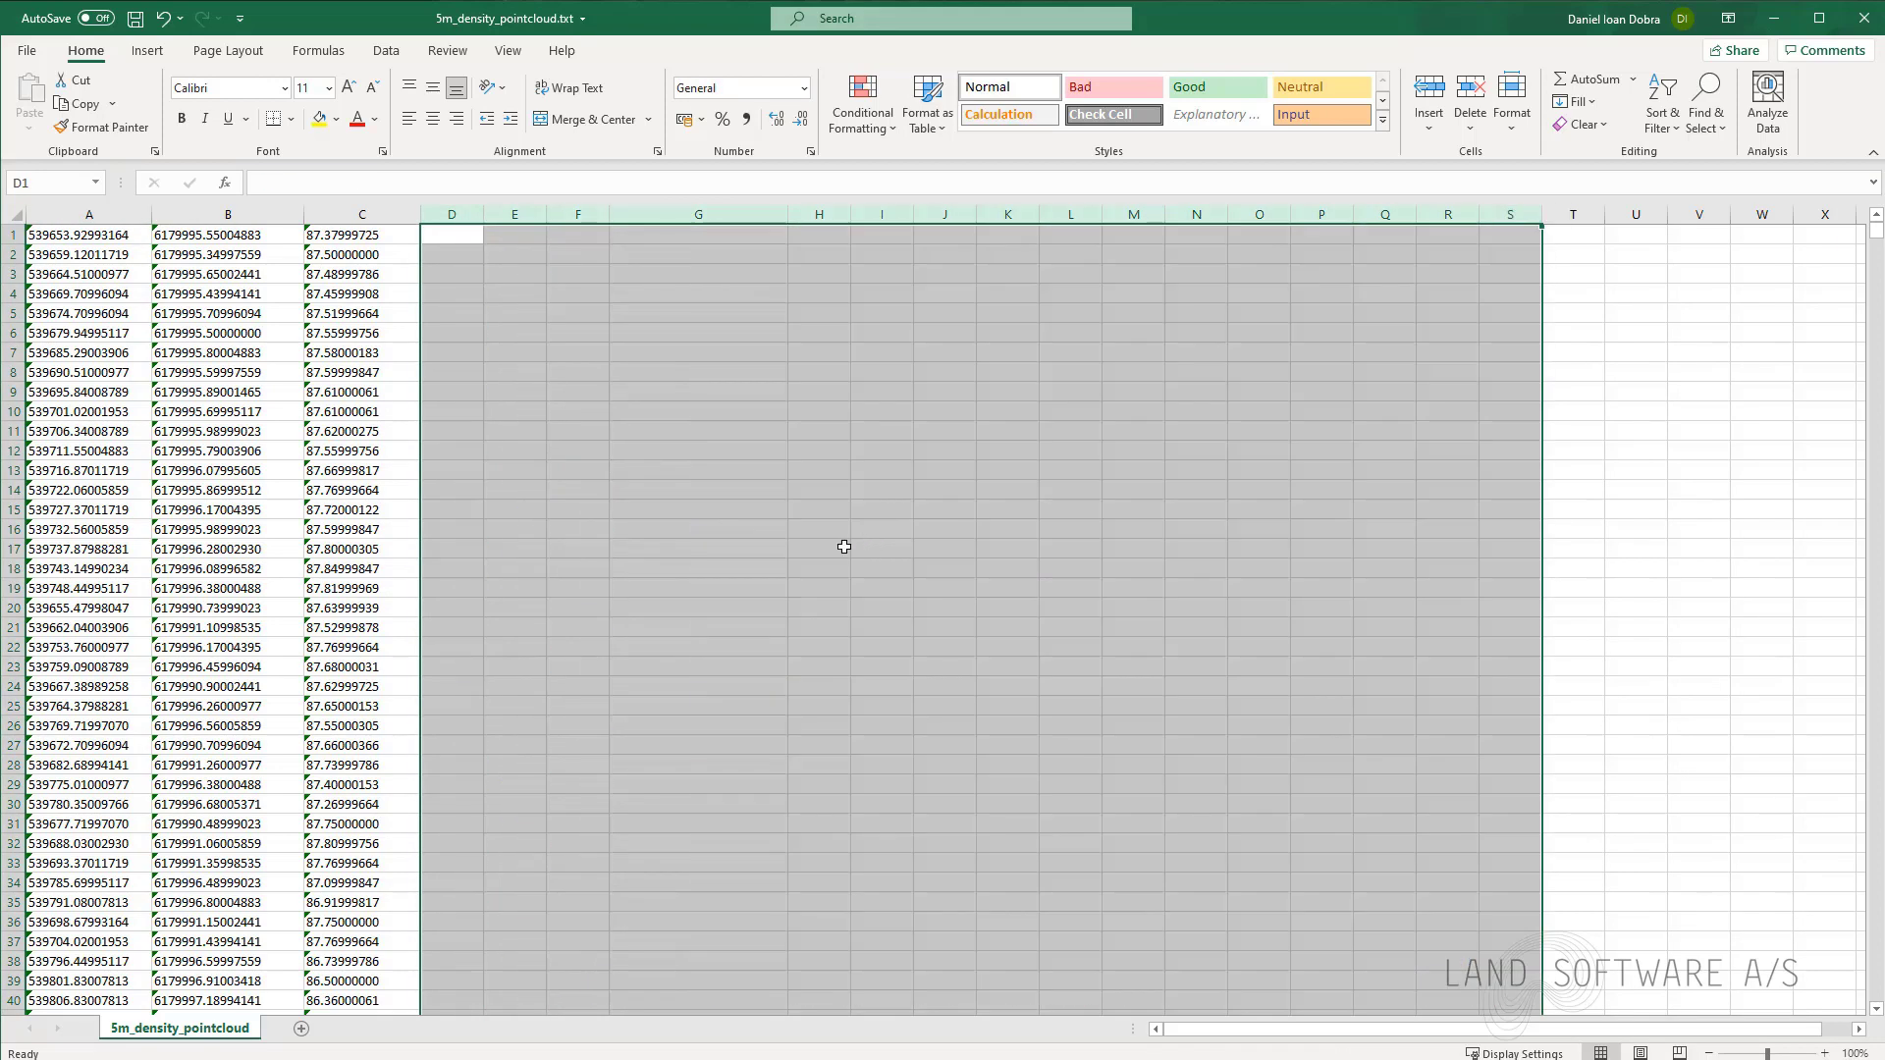
left_click(839, 549)
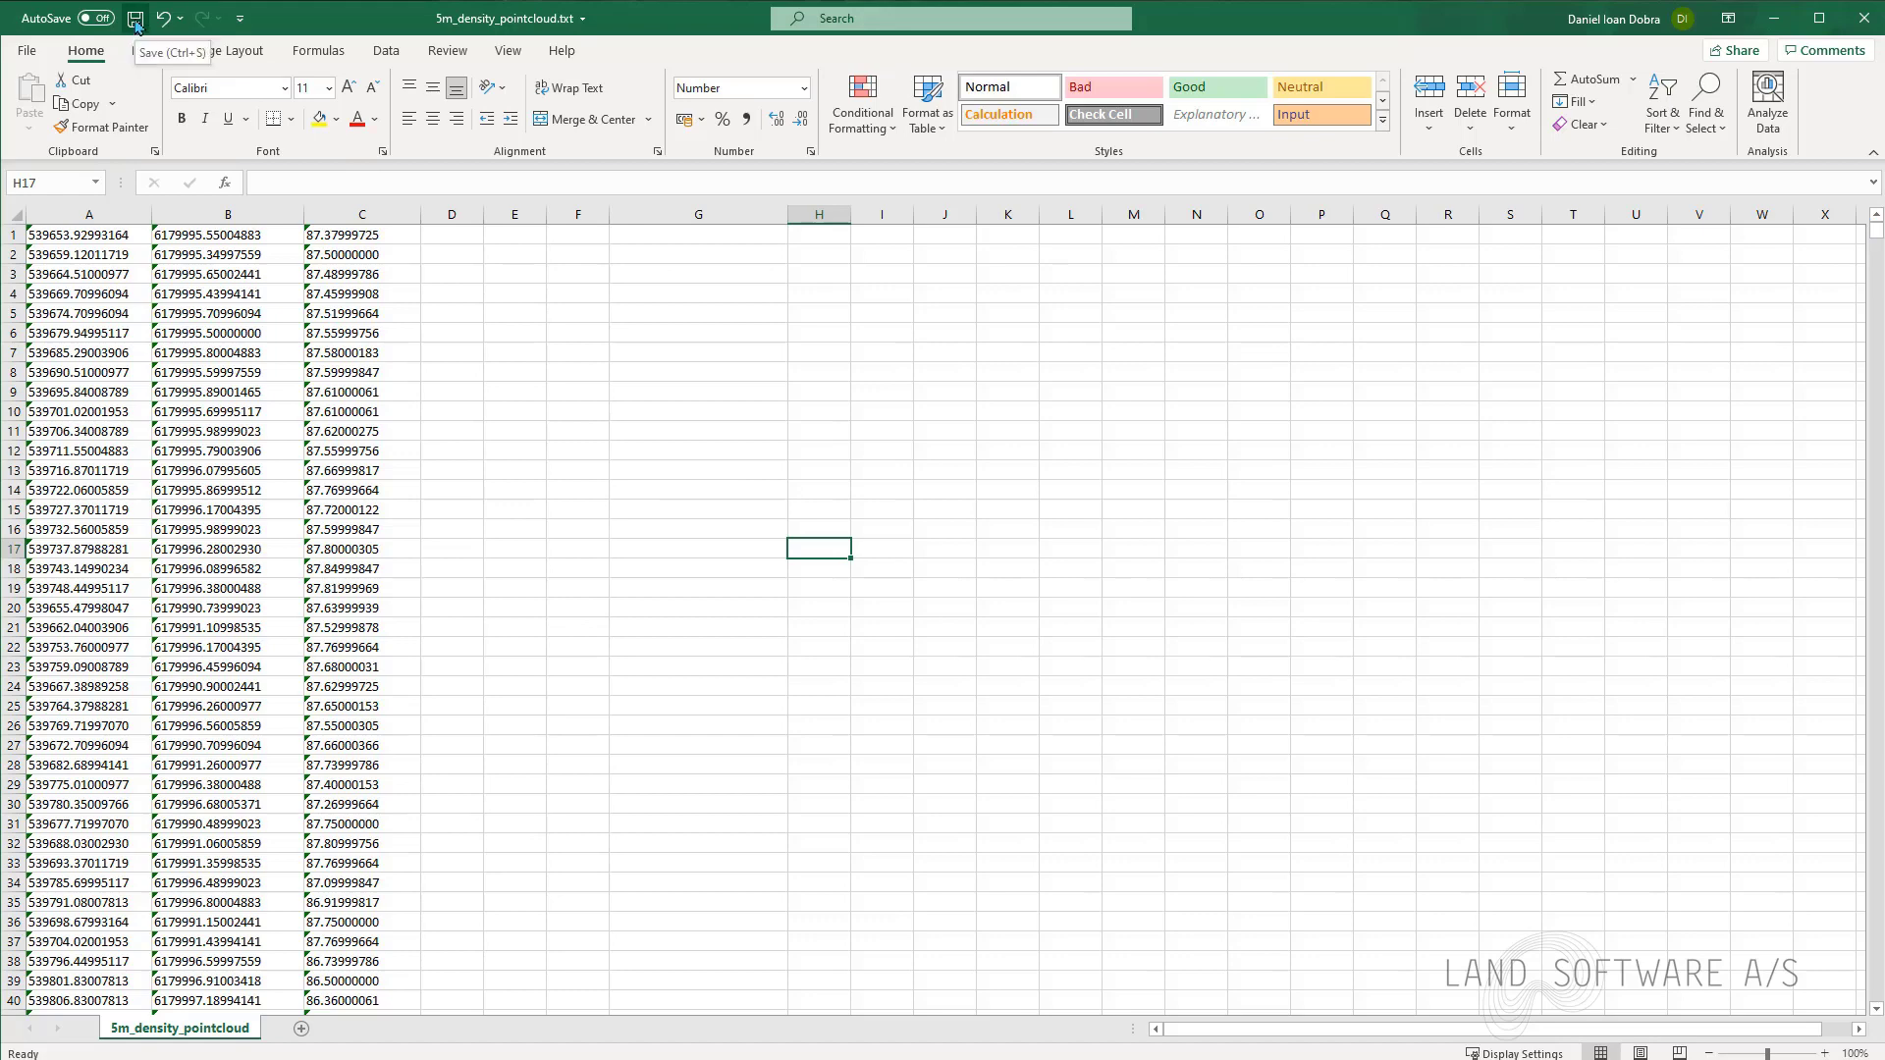
left_click(137, 18)
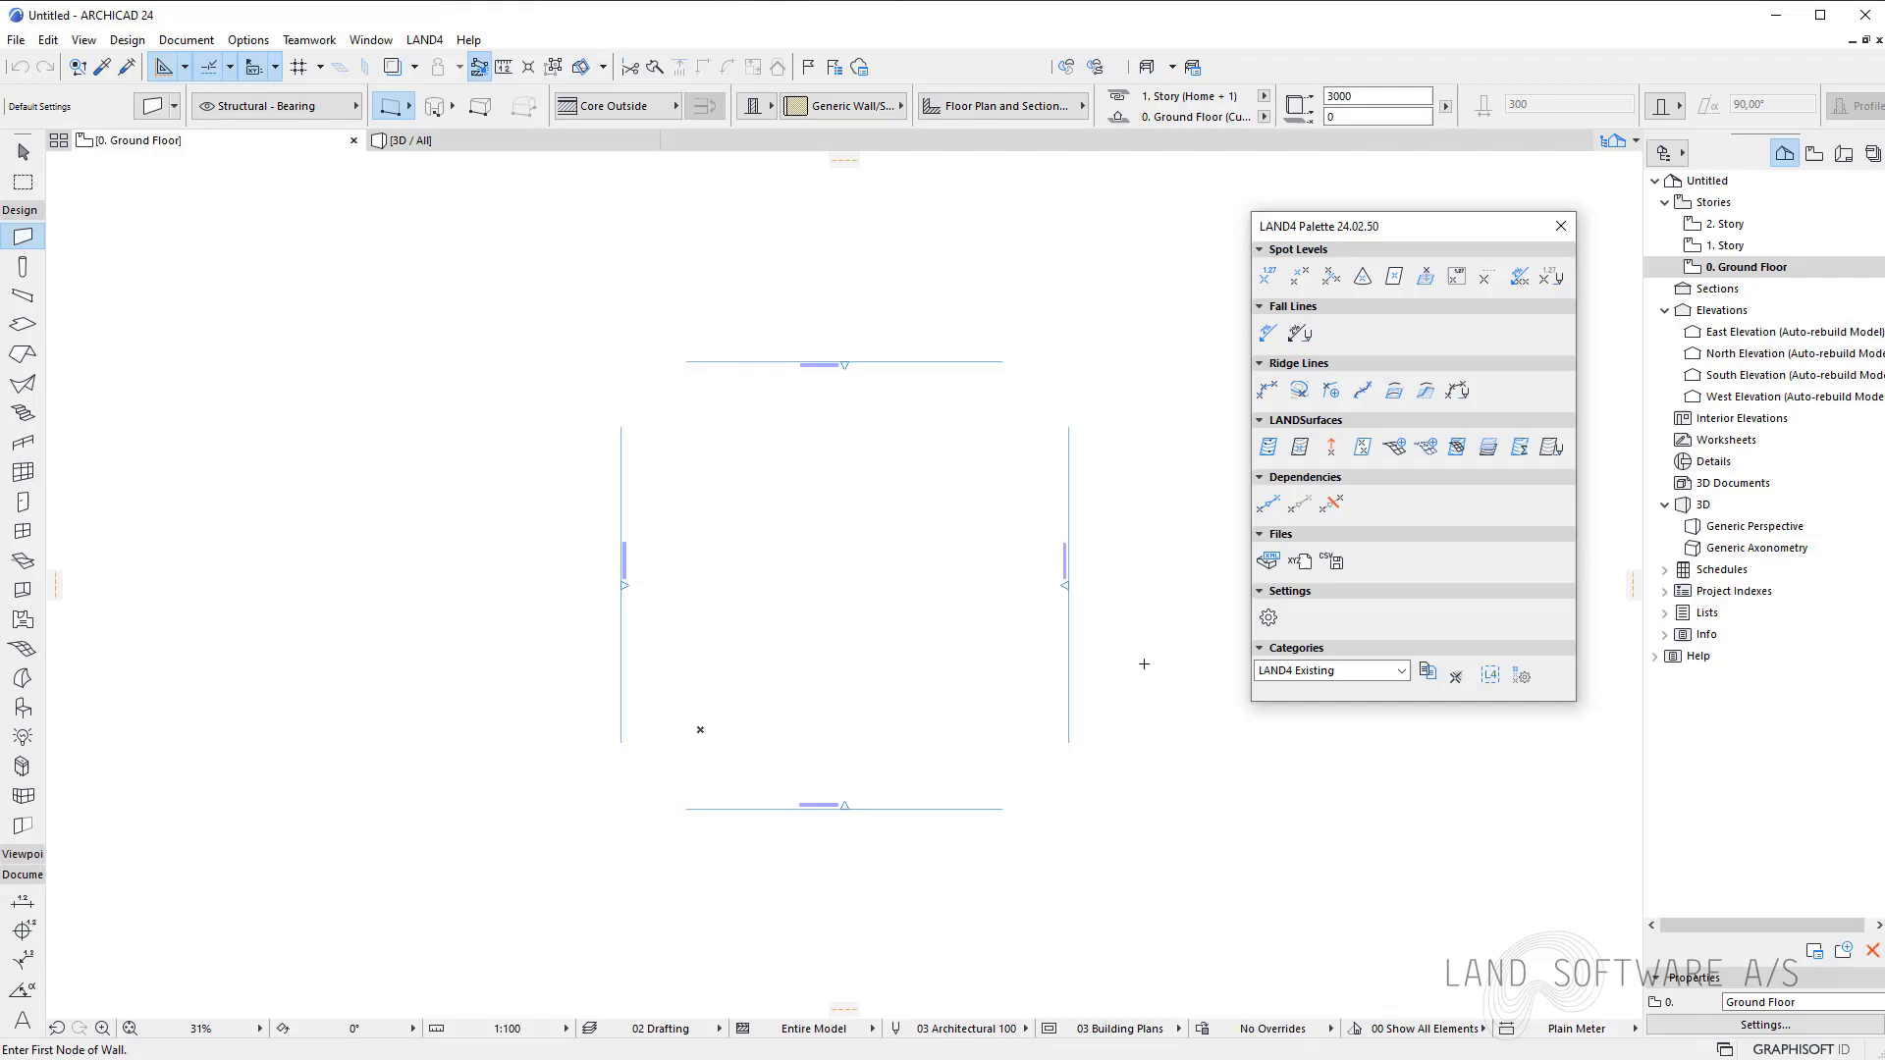
scroll(1130, 686, "up", 1)
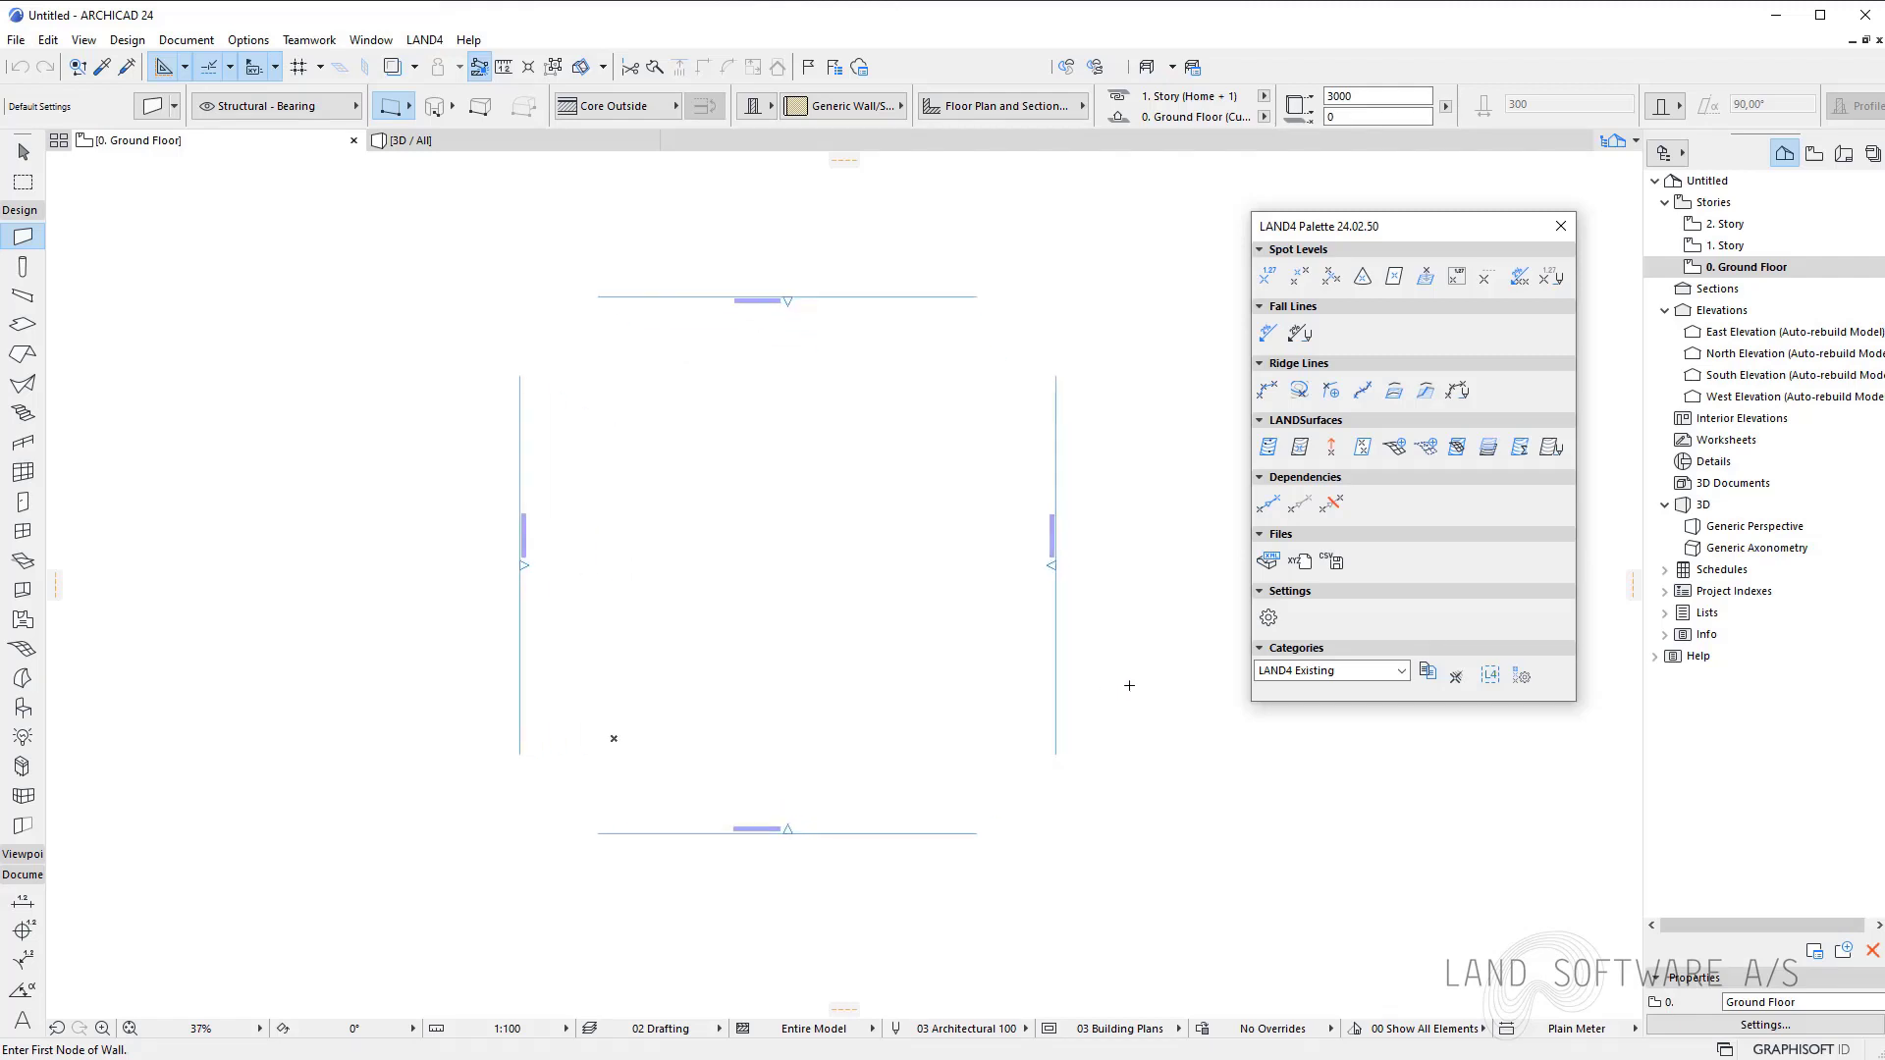
Delete all four elevation markers together with their elevation viewpoints.
key("Escape")
left_click_drag(442, 260, 1134, 877)
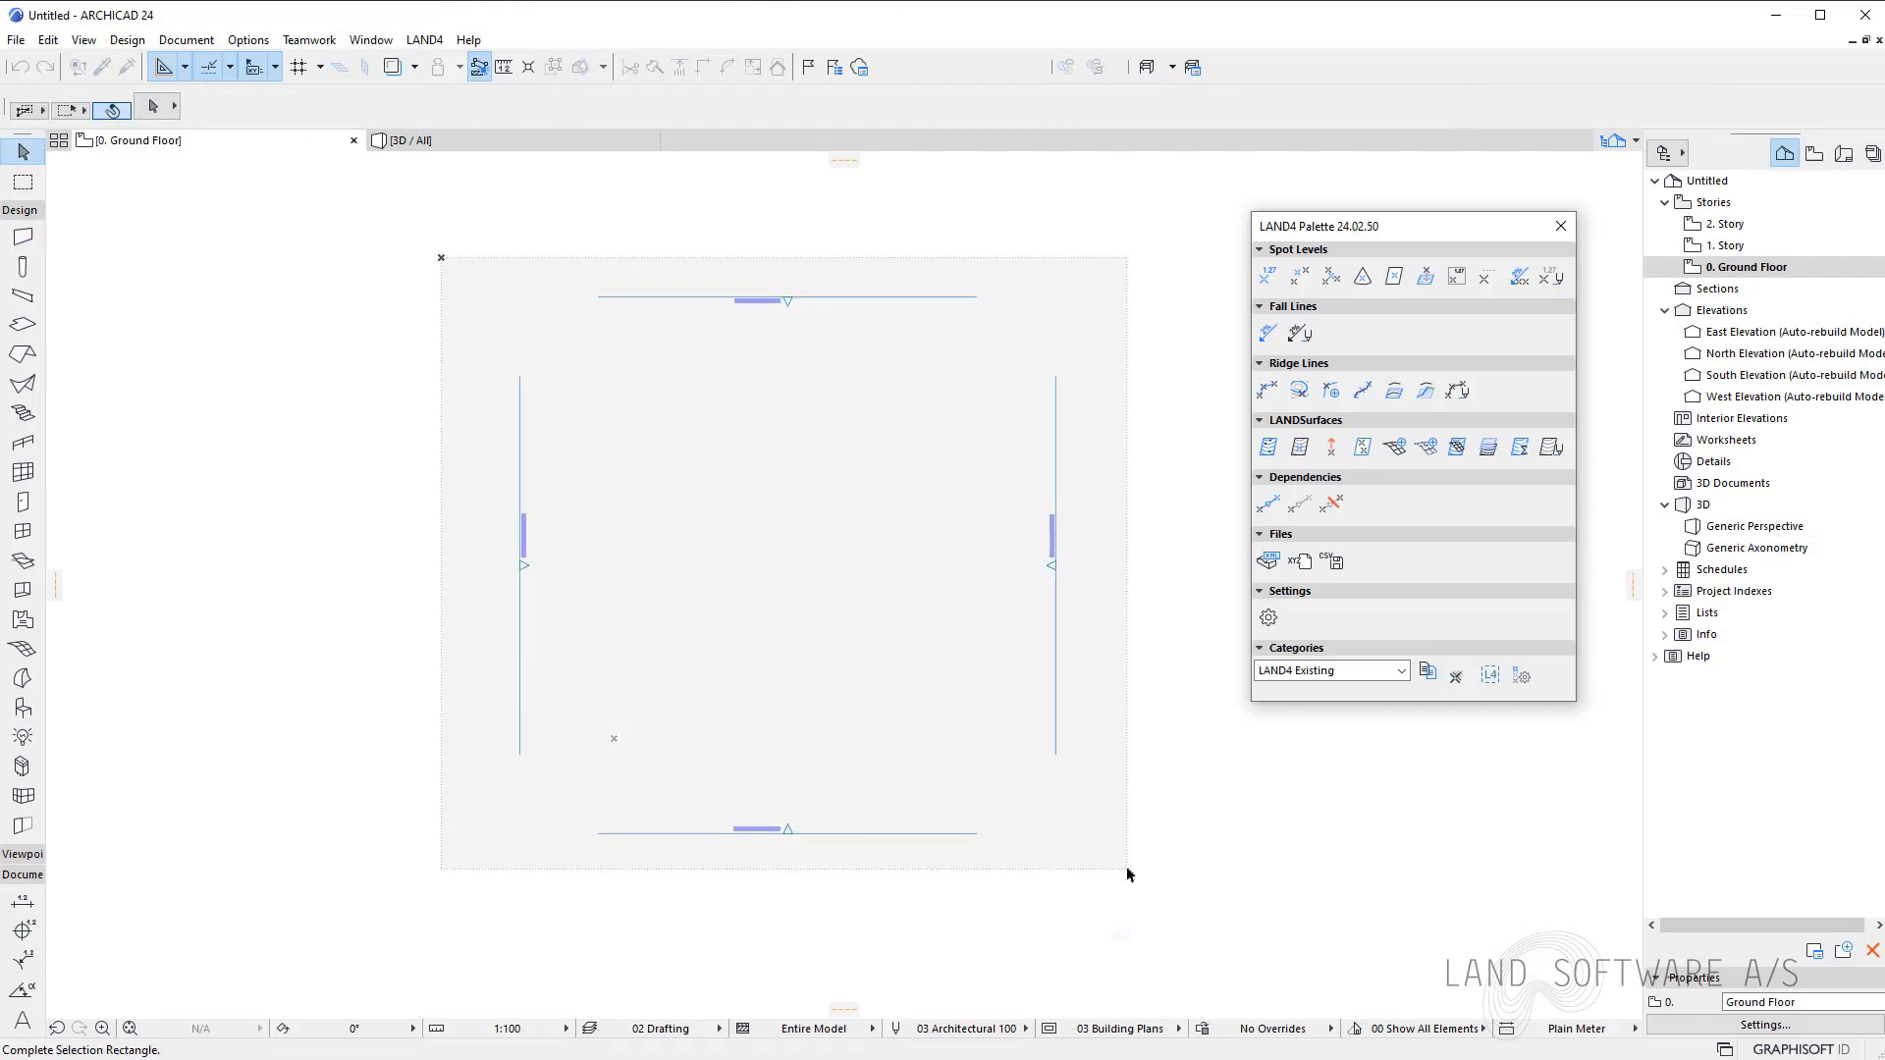
key("Delete")
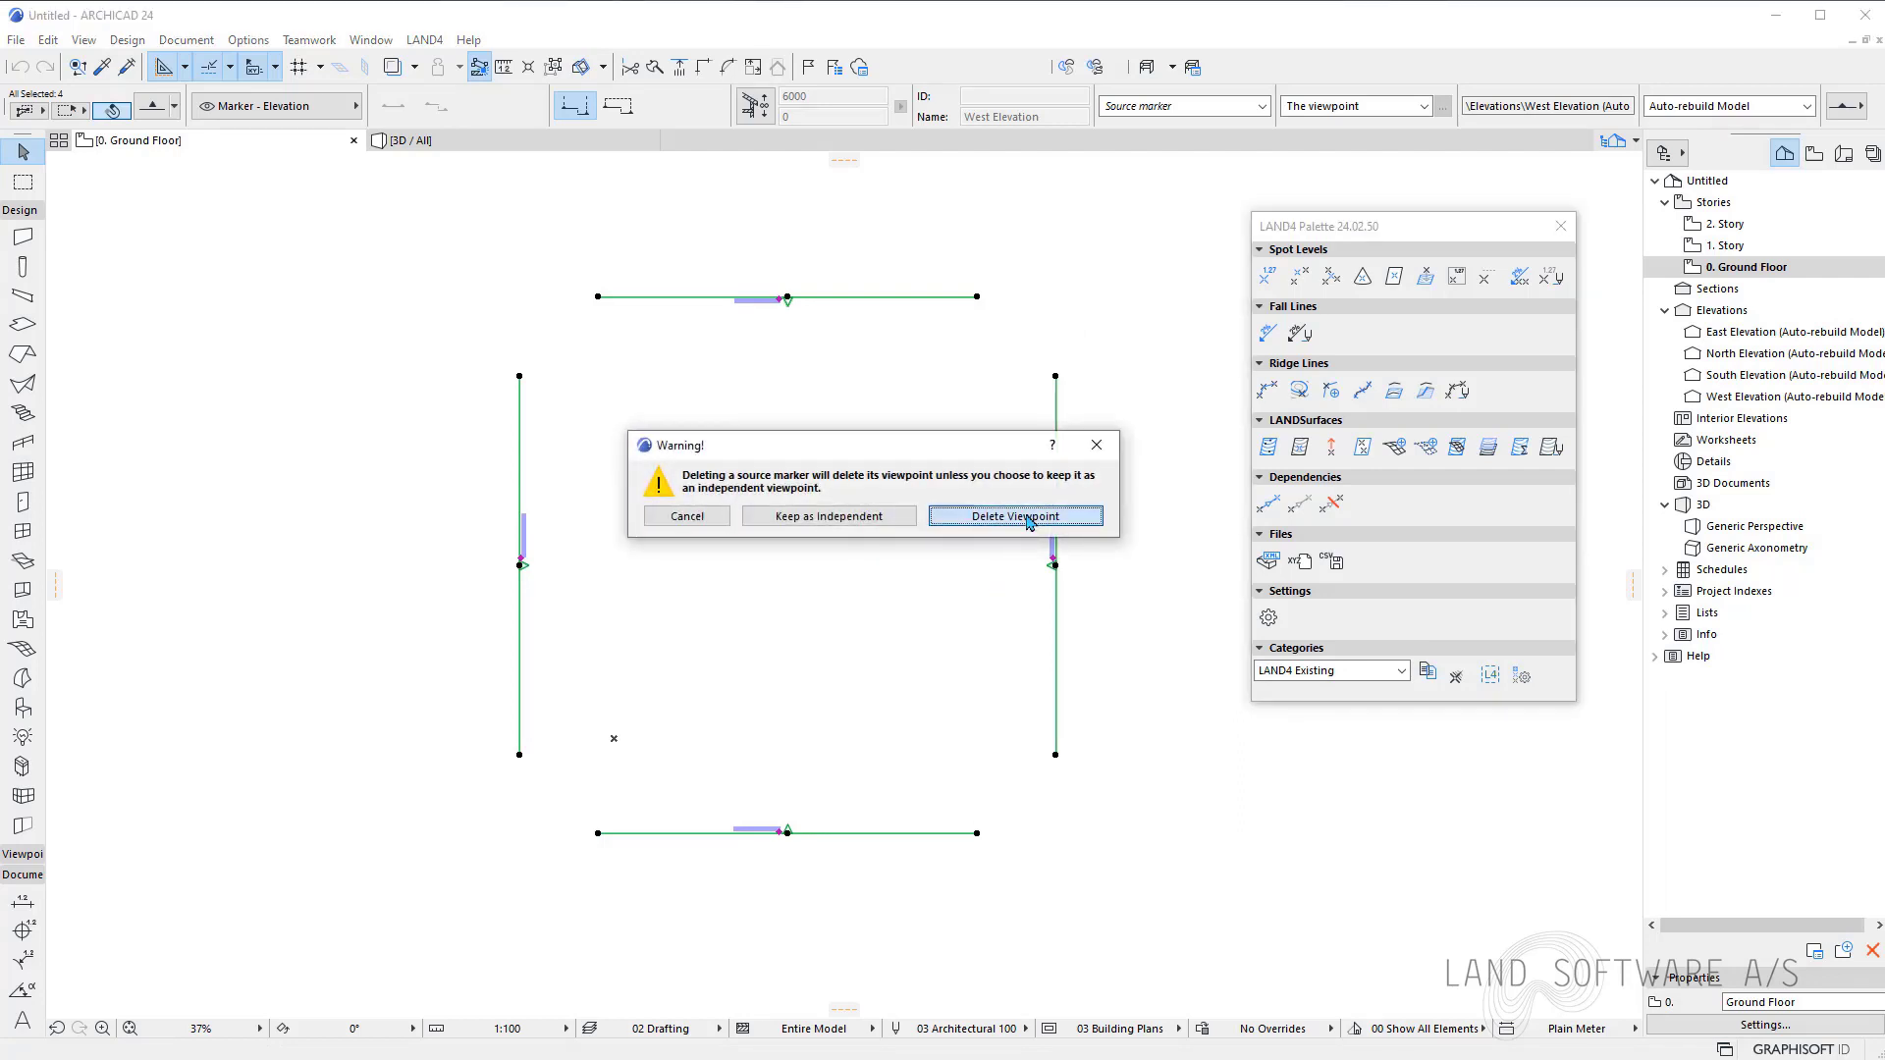
left_click(1014, 576)
left_click(1015, 575)
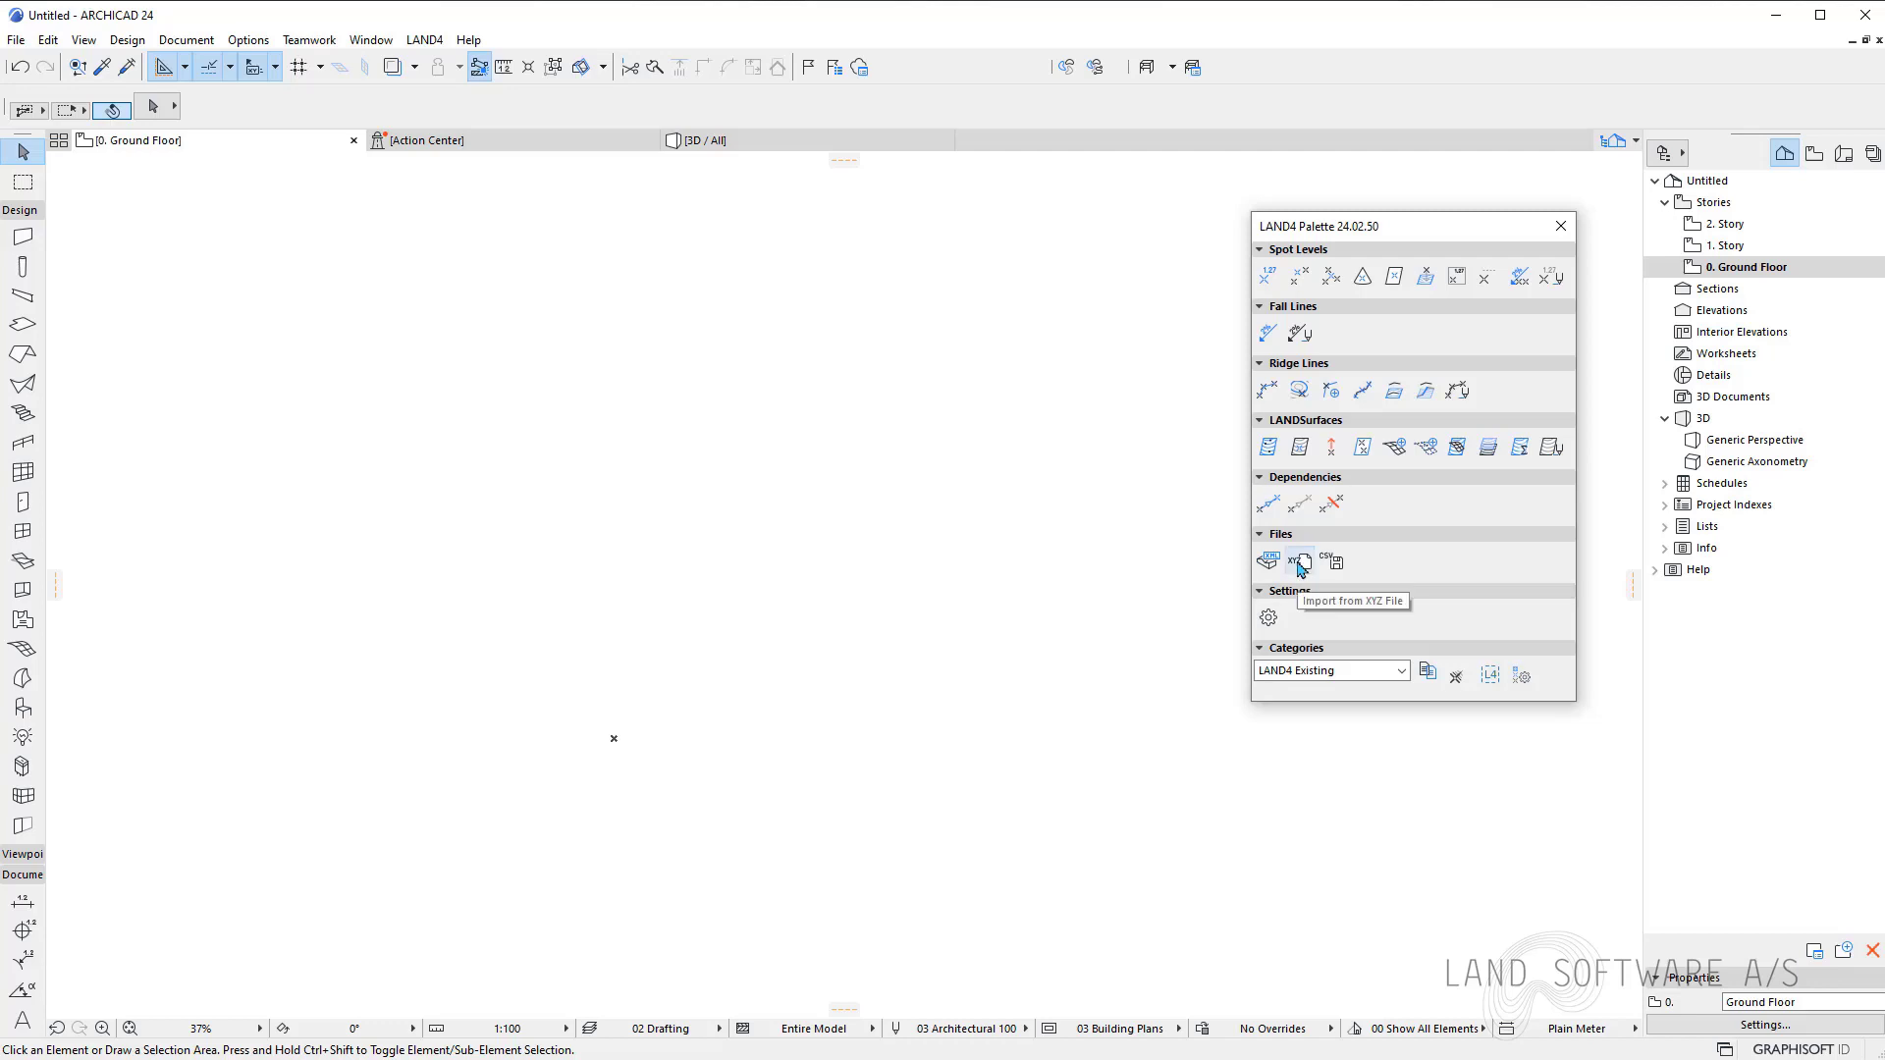
Import 5m_density_pointcloud.txt with a Tab separator into the LAND4 Existing category.
left_click(1301, 565)
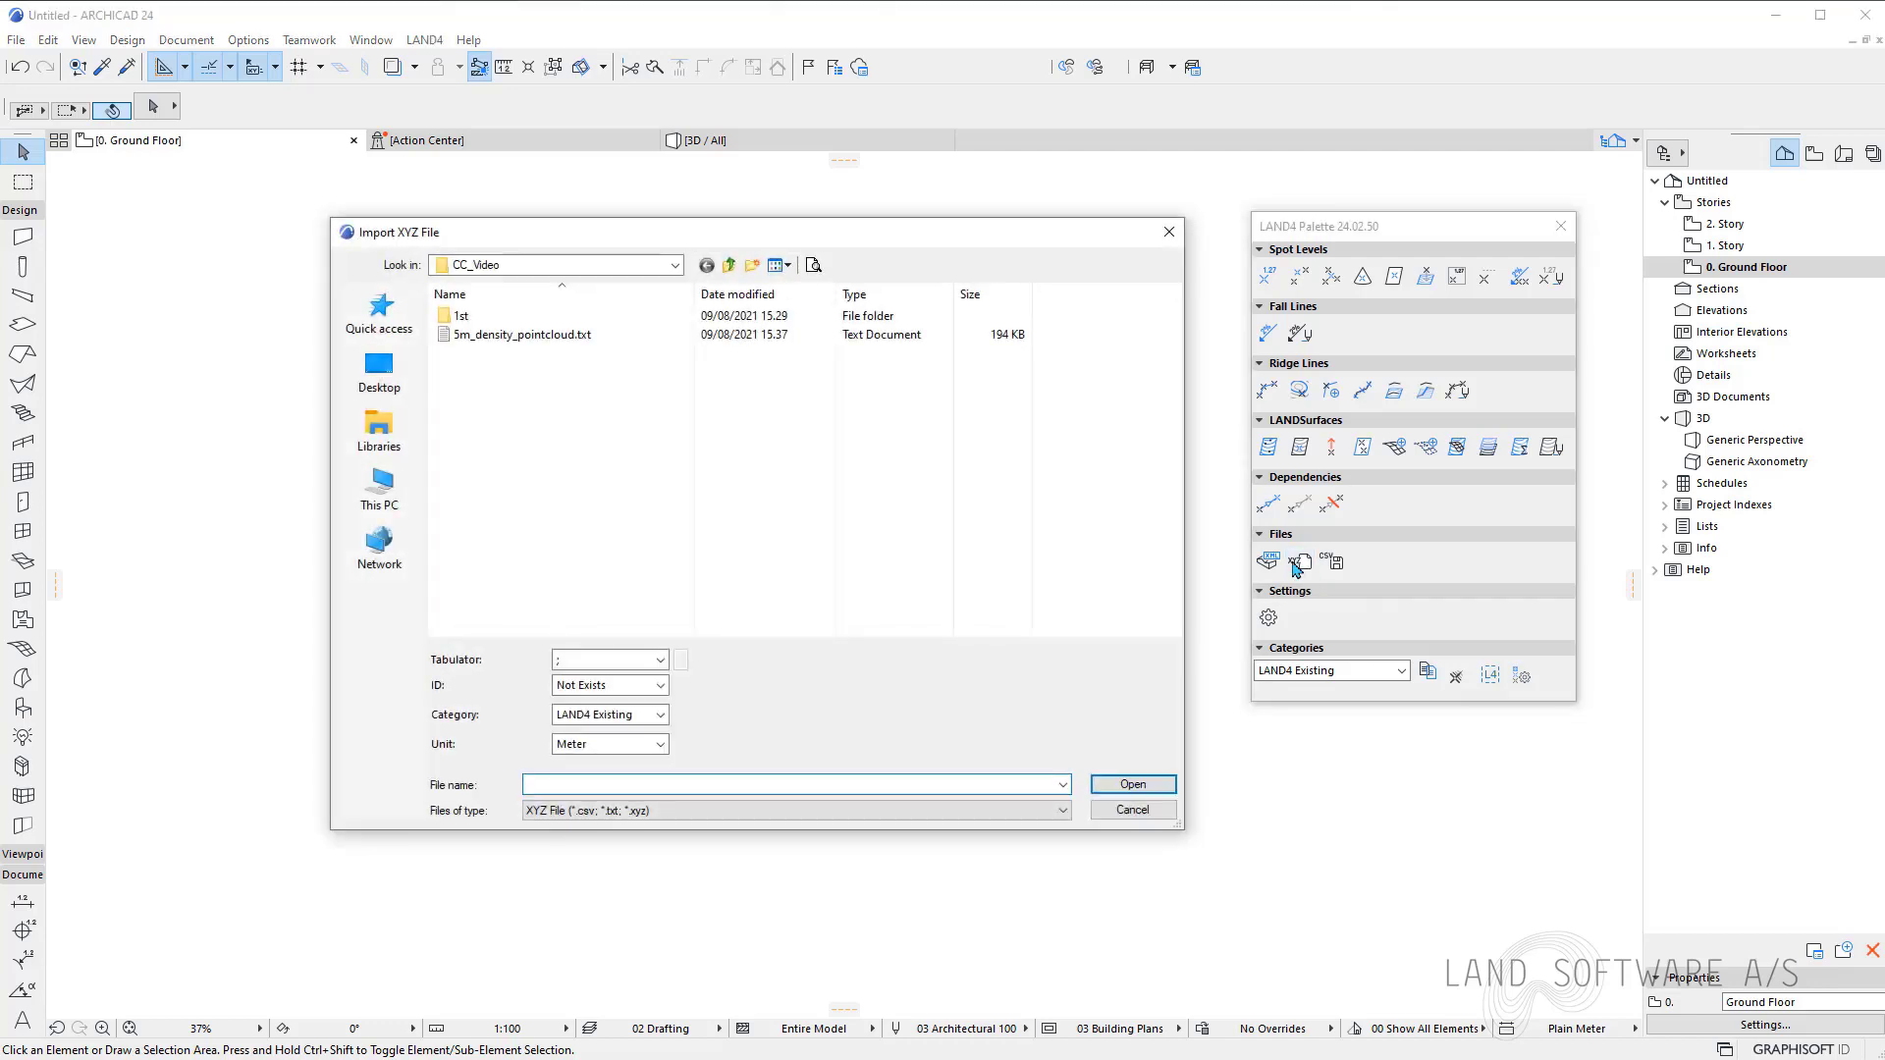
left_click(523, 335)
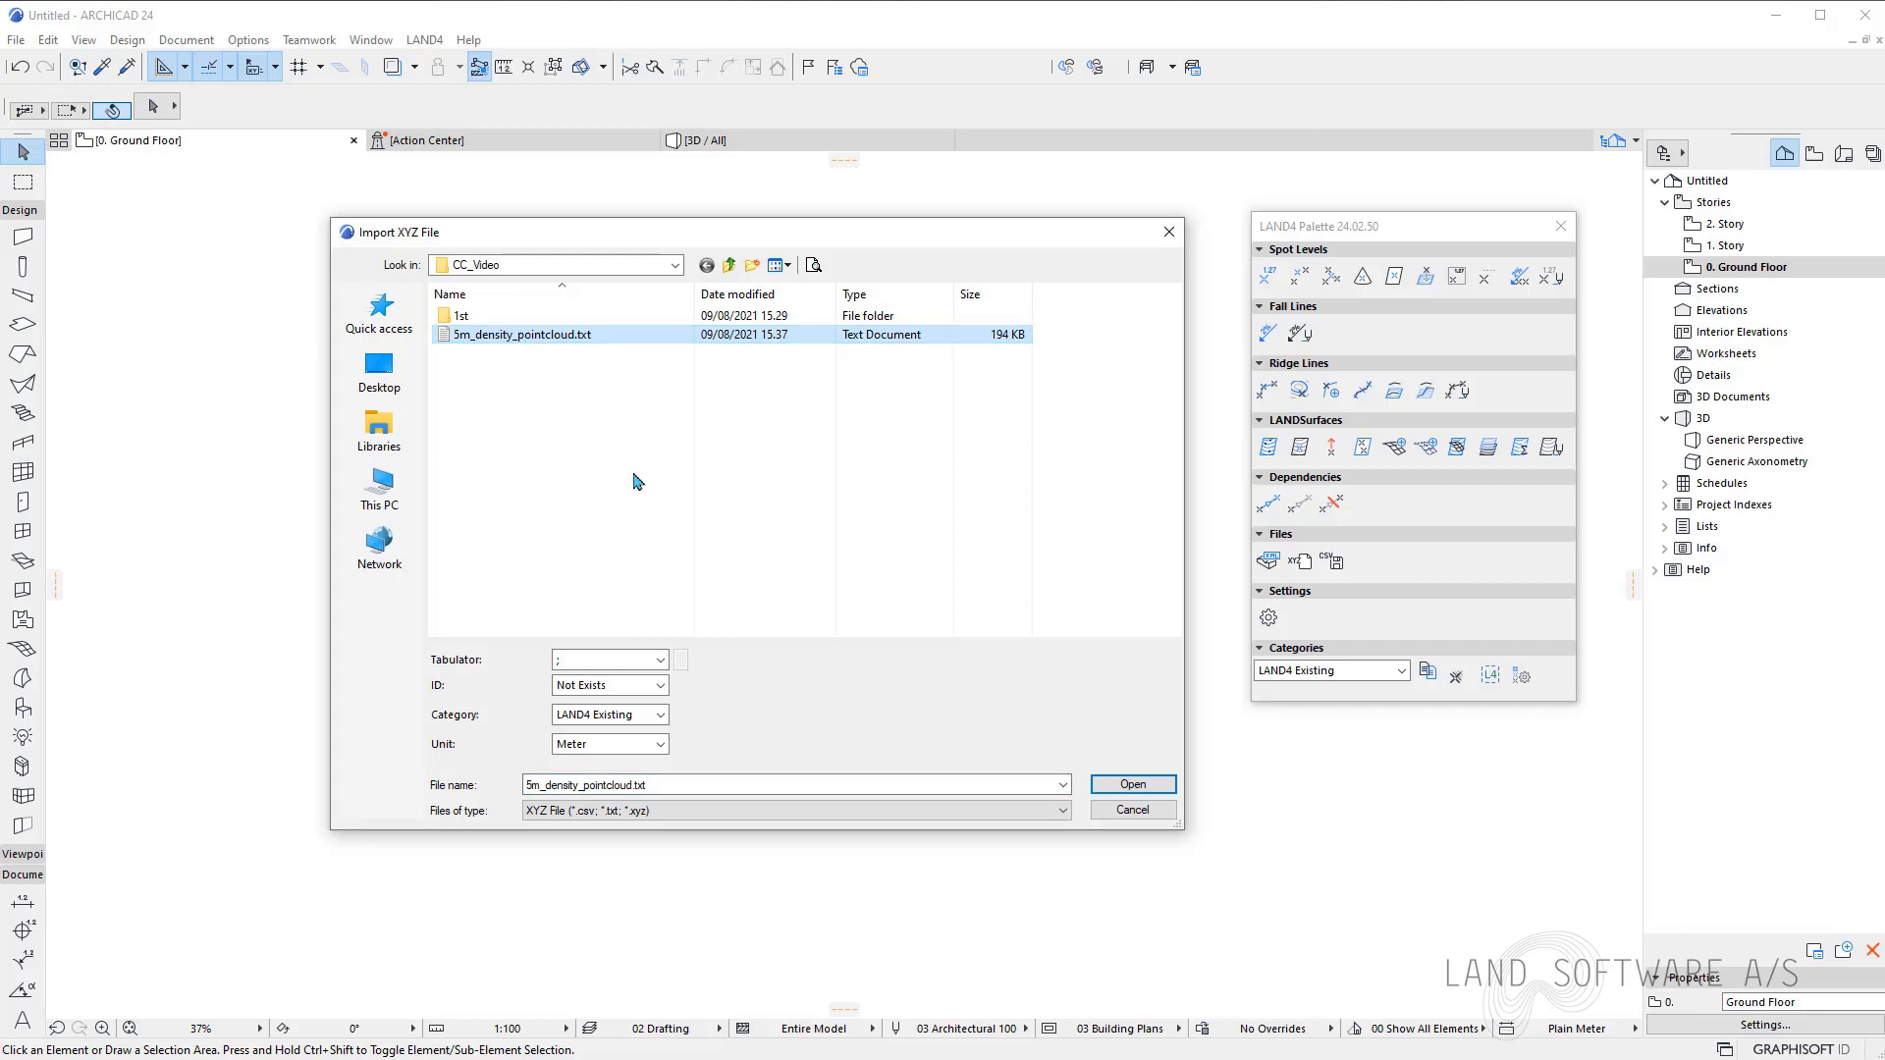
left_click(662, 663)
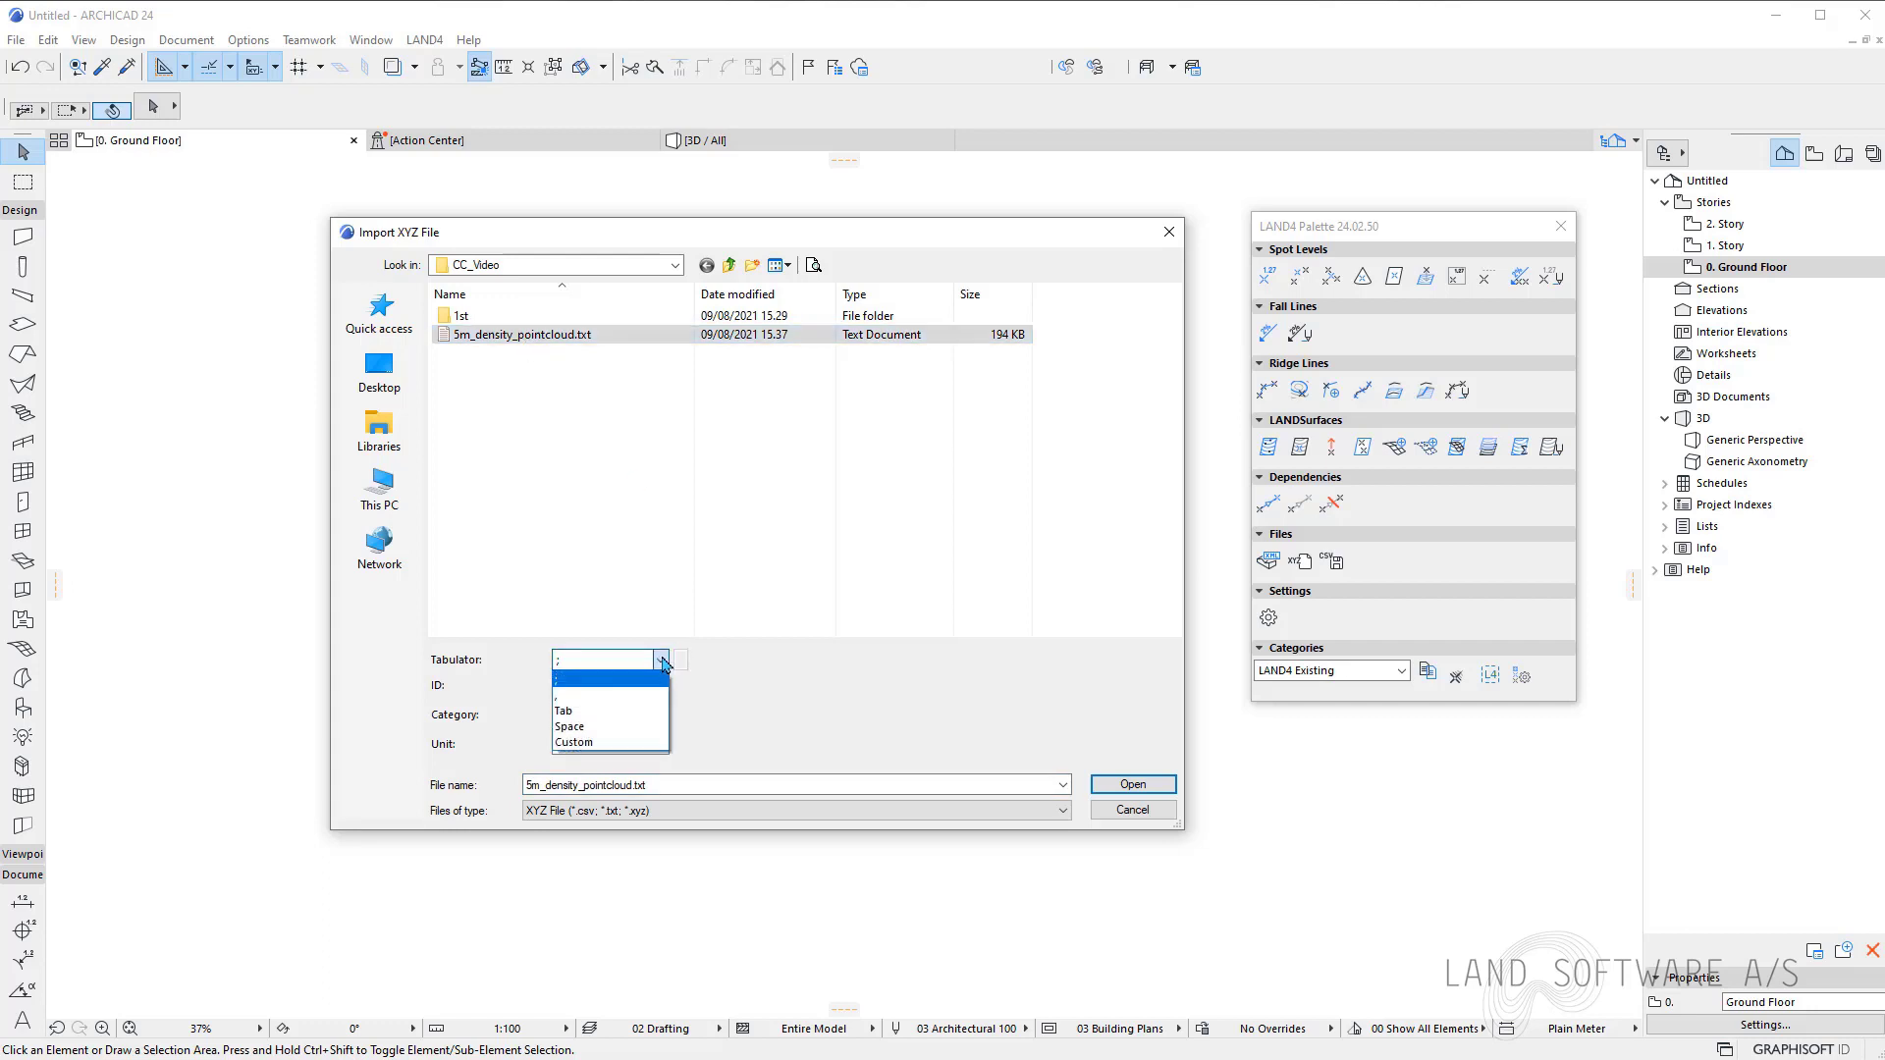
left_click(589, 707)
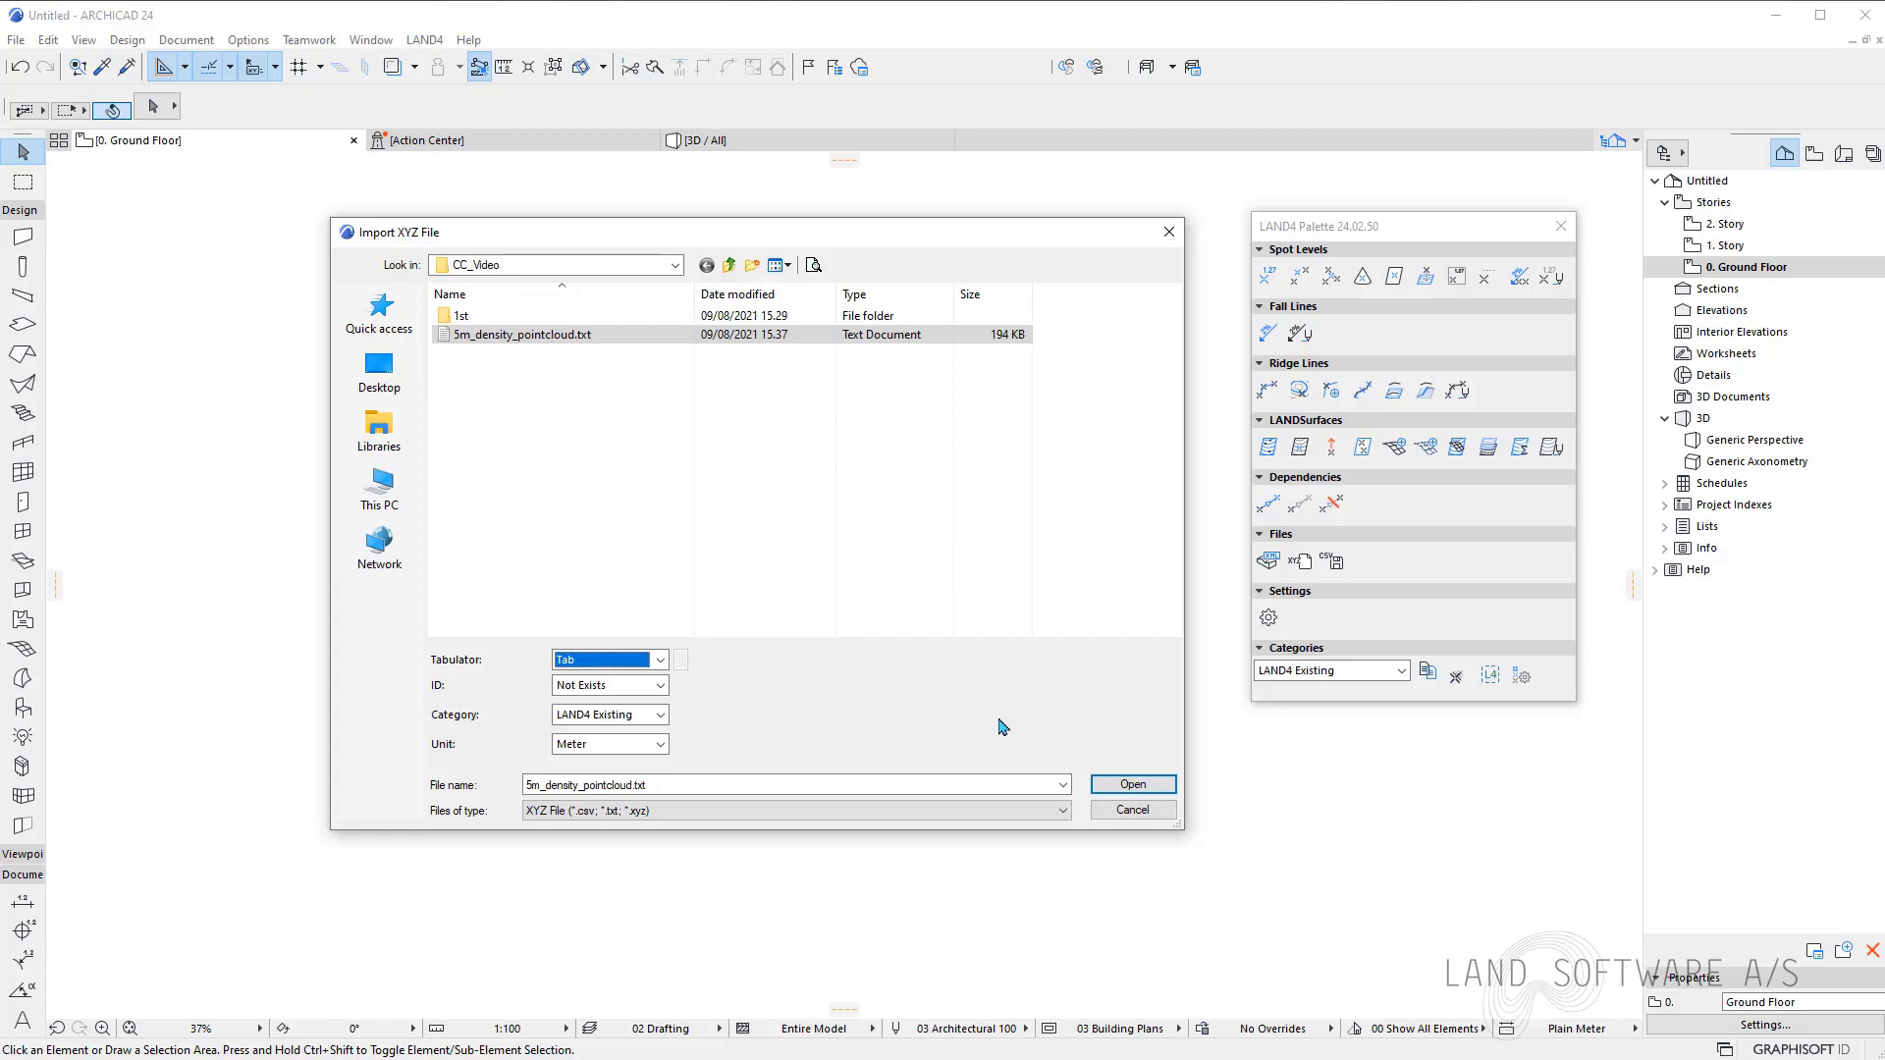
left_click(579, 720)
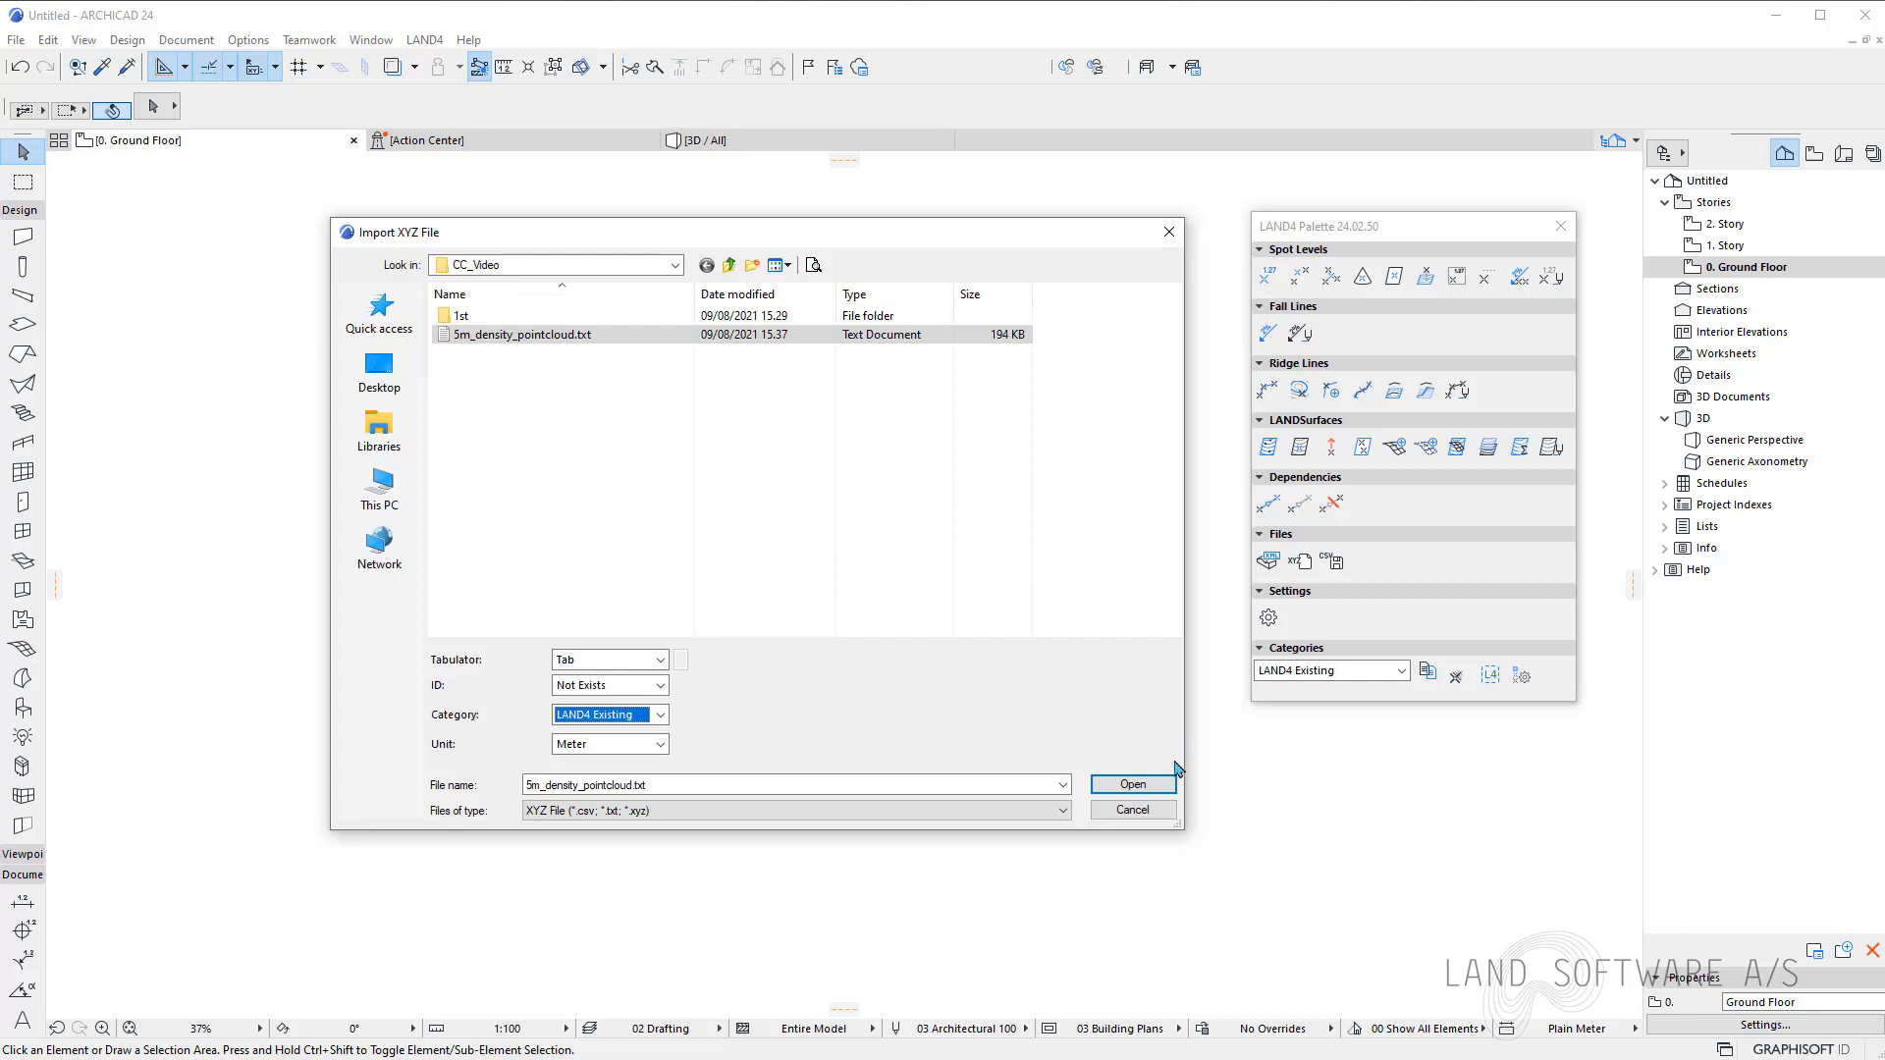
left_click(1133, 785)
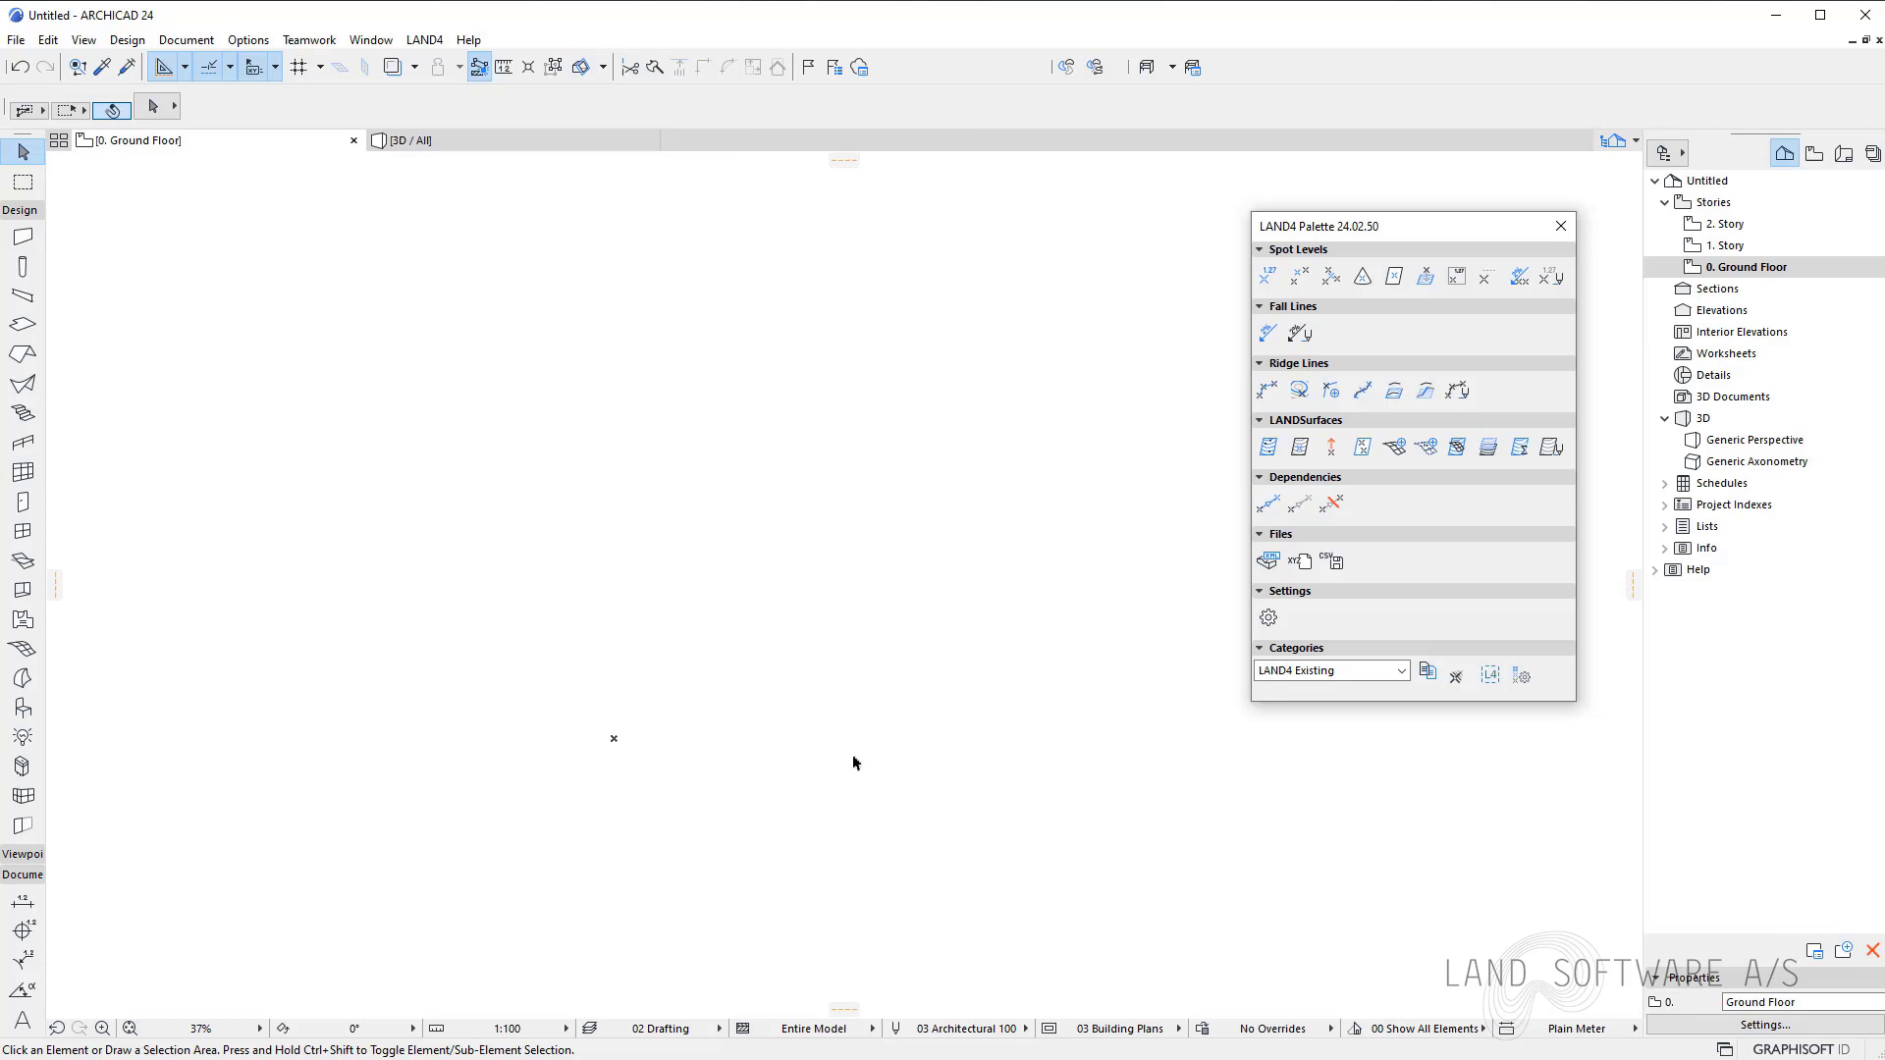
Fit the point grid in the plan, orbit it in 3D, then return to Ground Floor.
left_click(130, 1027)
middle_click_drag(840, 819, 677, 814)
left_click(453, 140)
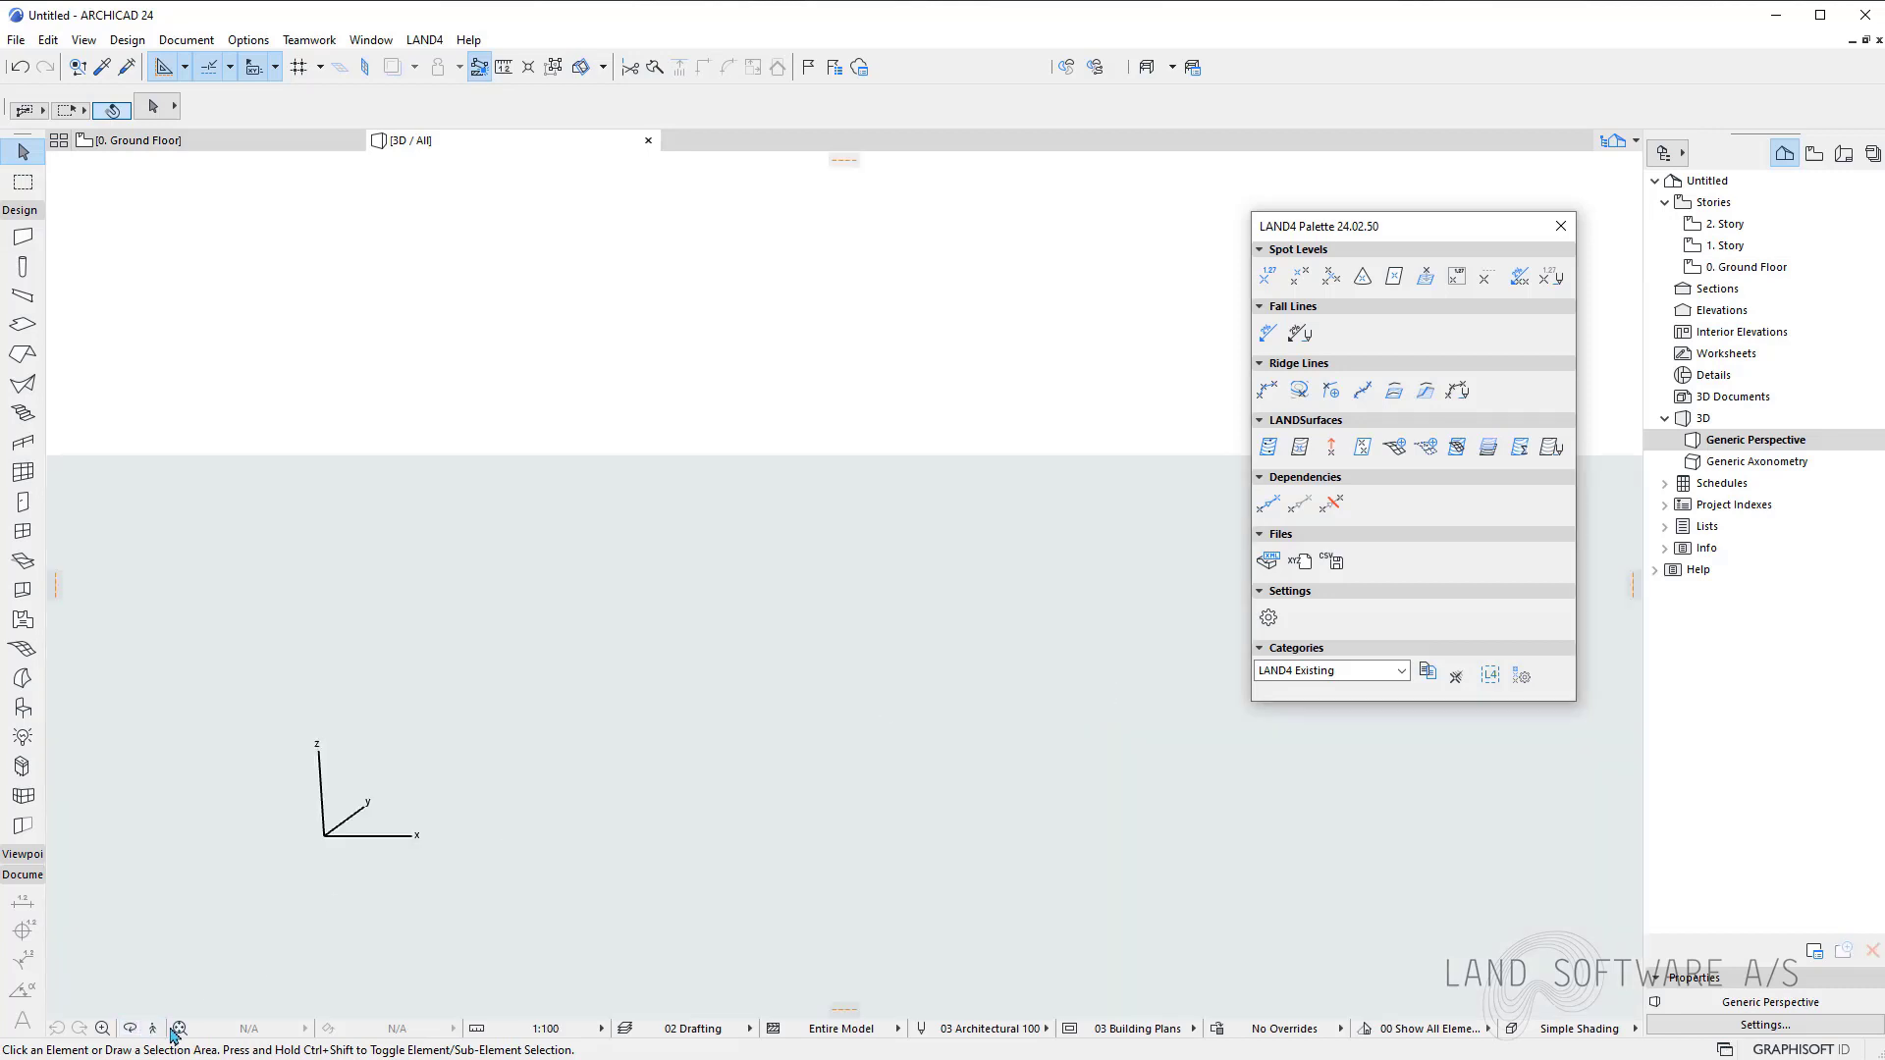
left_click(177, 1028)
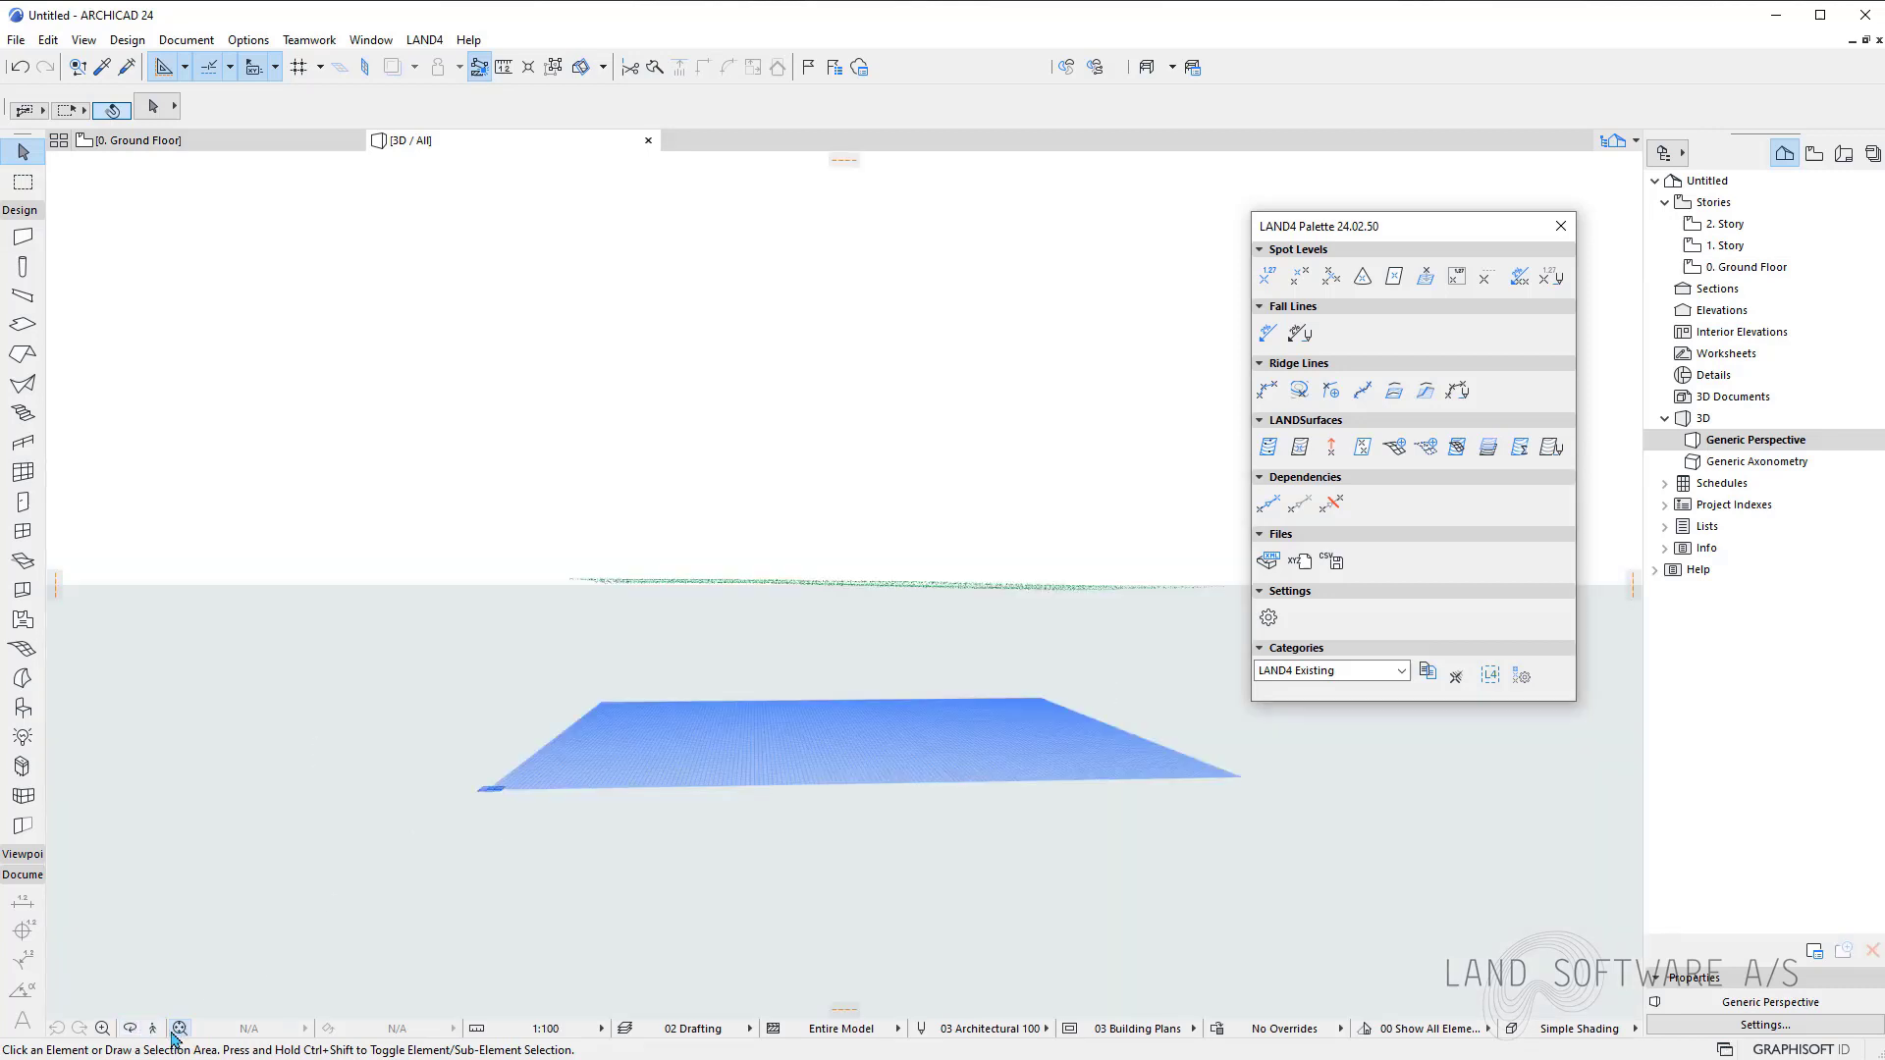
left_click(130, 1028)
mouse_move(736, 560)
left_mouse_down()
mouse_move(798, 599)
mouse_move(1210, 643)
mouse_move(979, 751)
left_mouse_up()
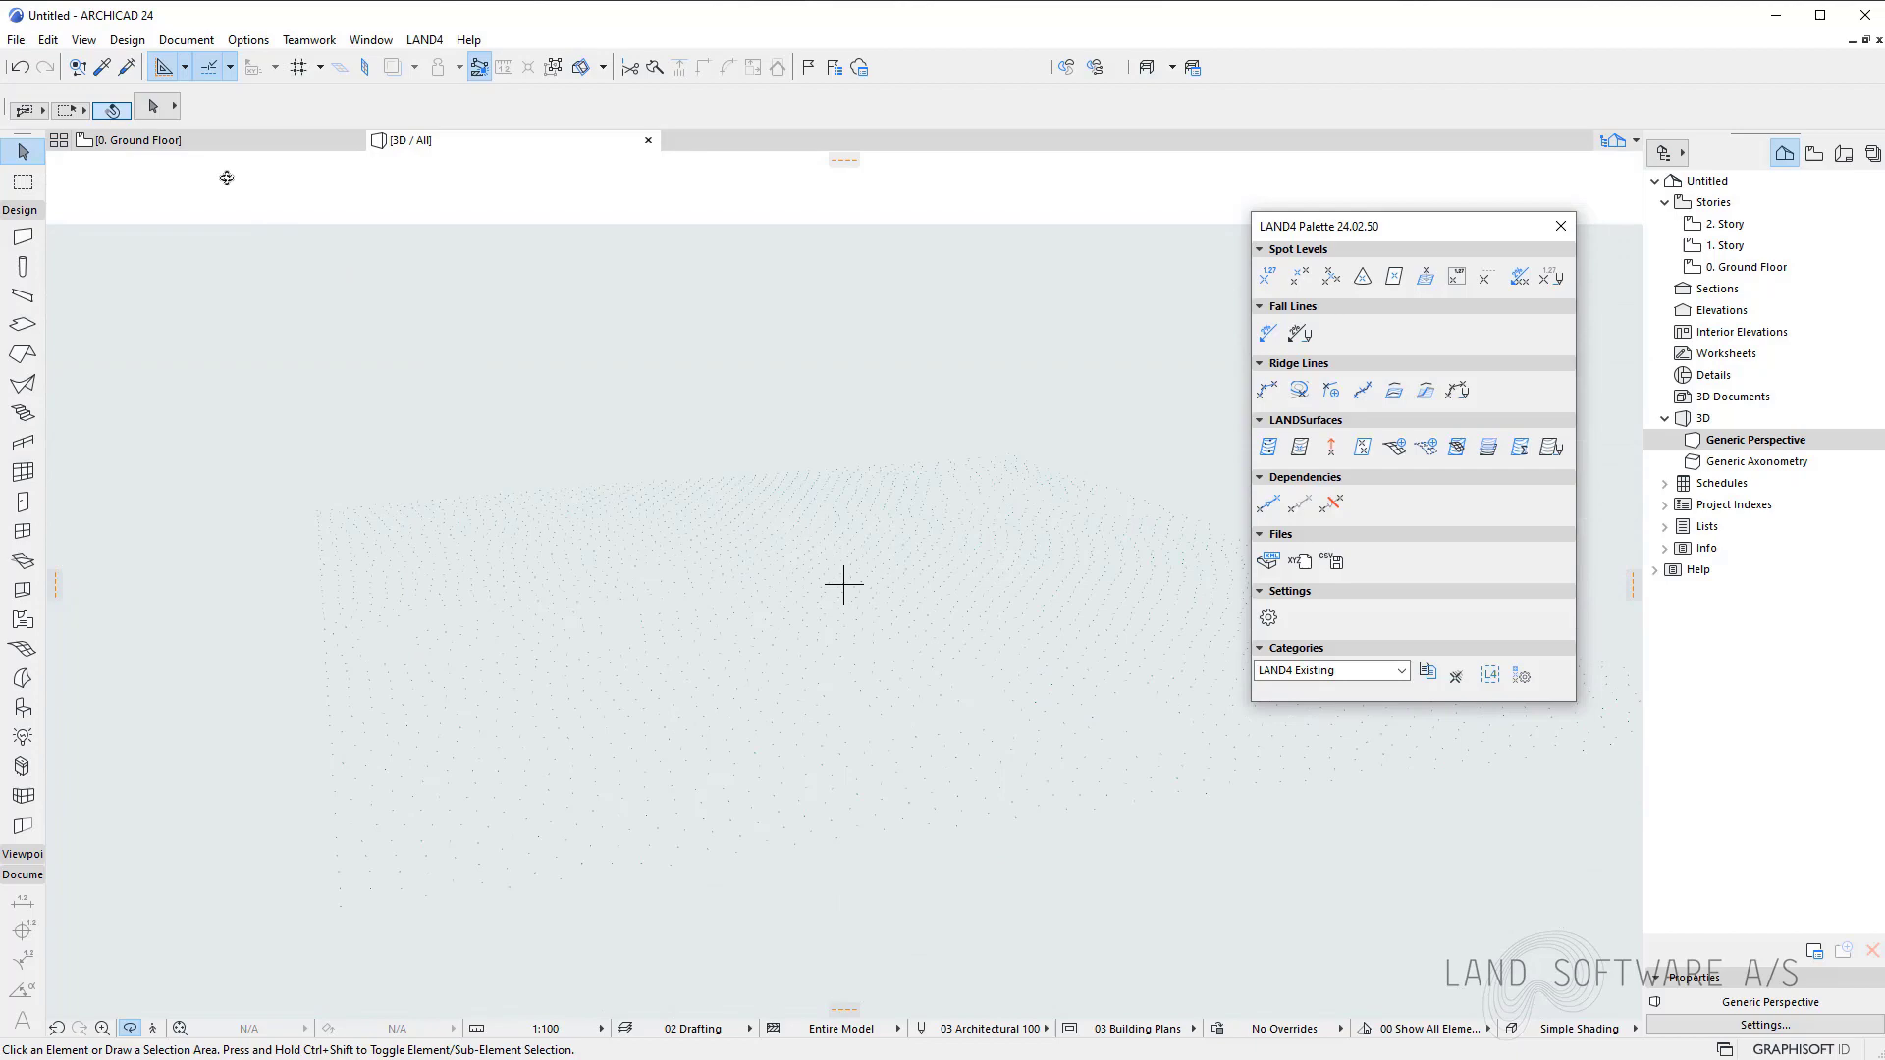
left_click(144, 139)
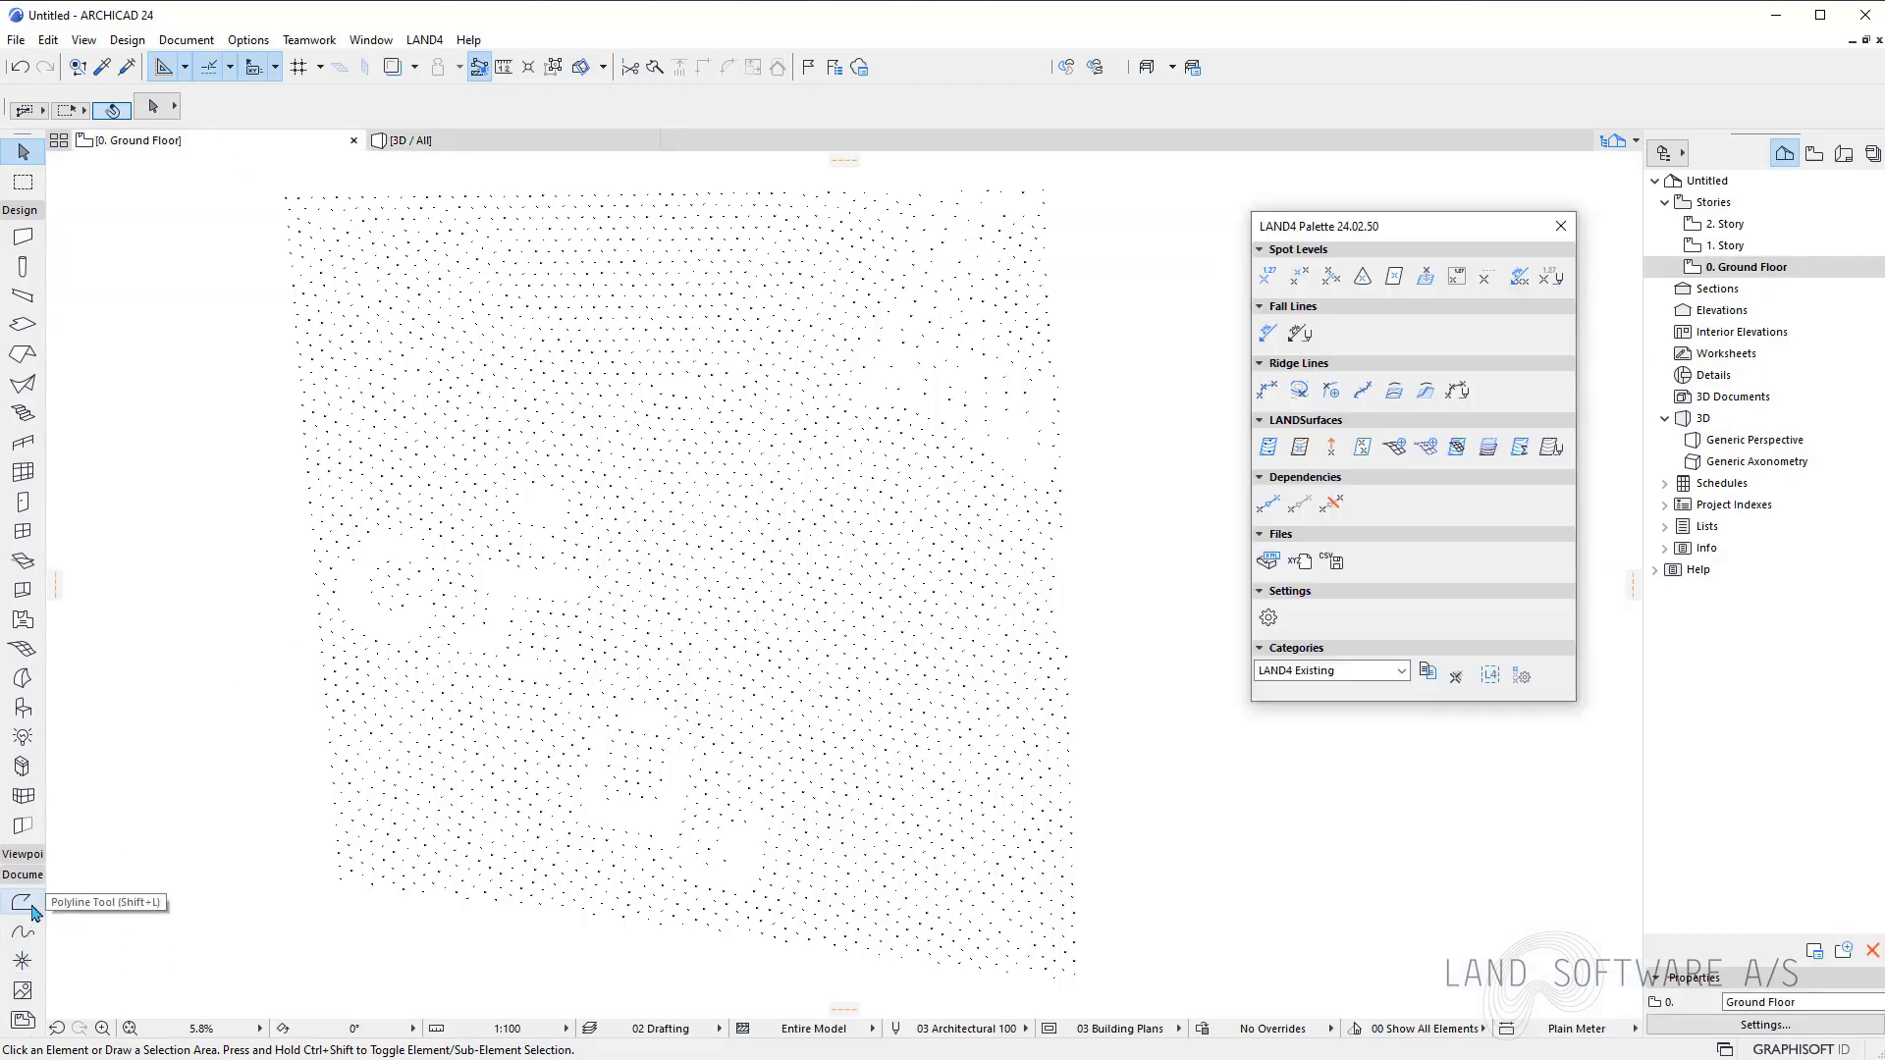
Draw a closed four-corner polyline boundary over part of the point grid.
left_click(23, 902)
left_click(354, 365)
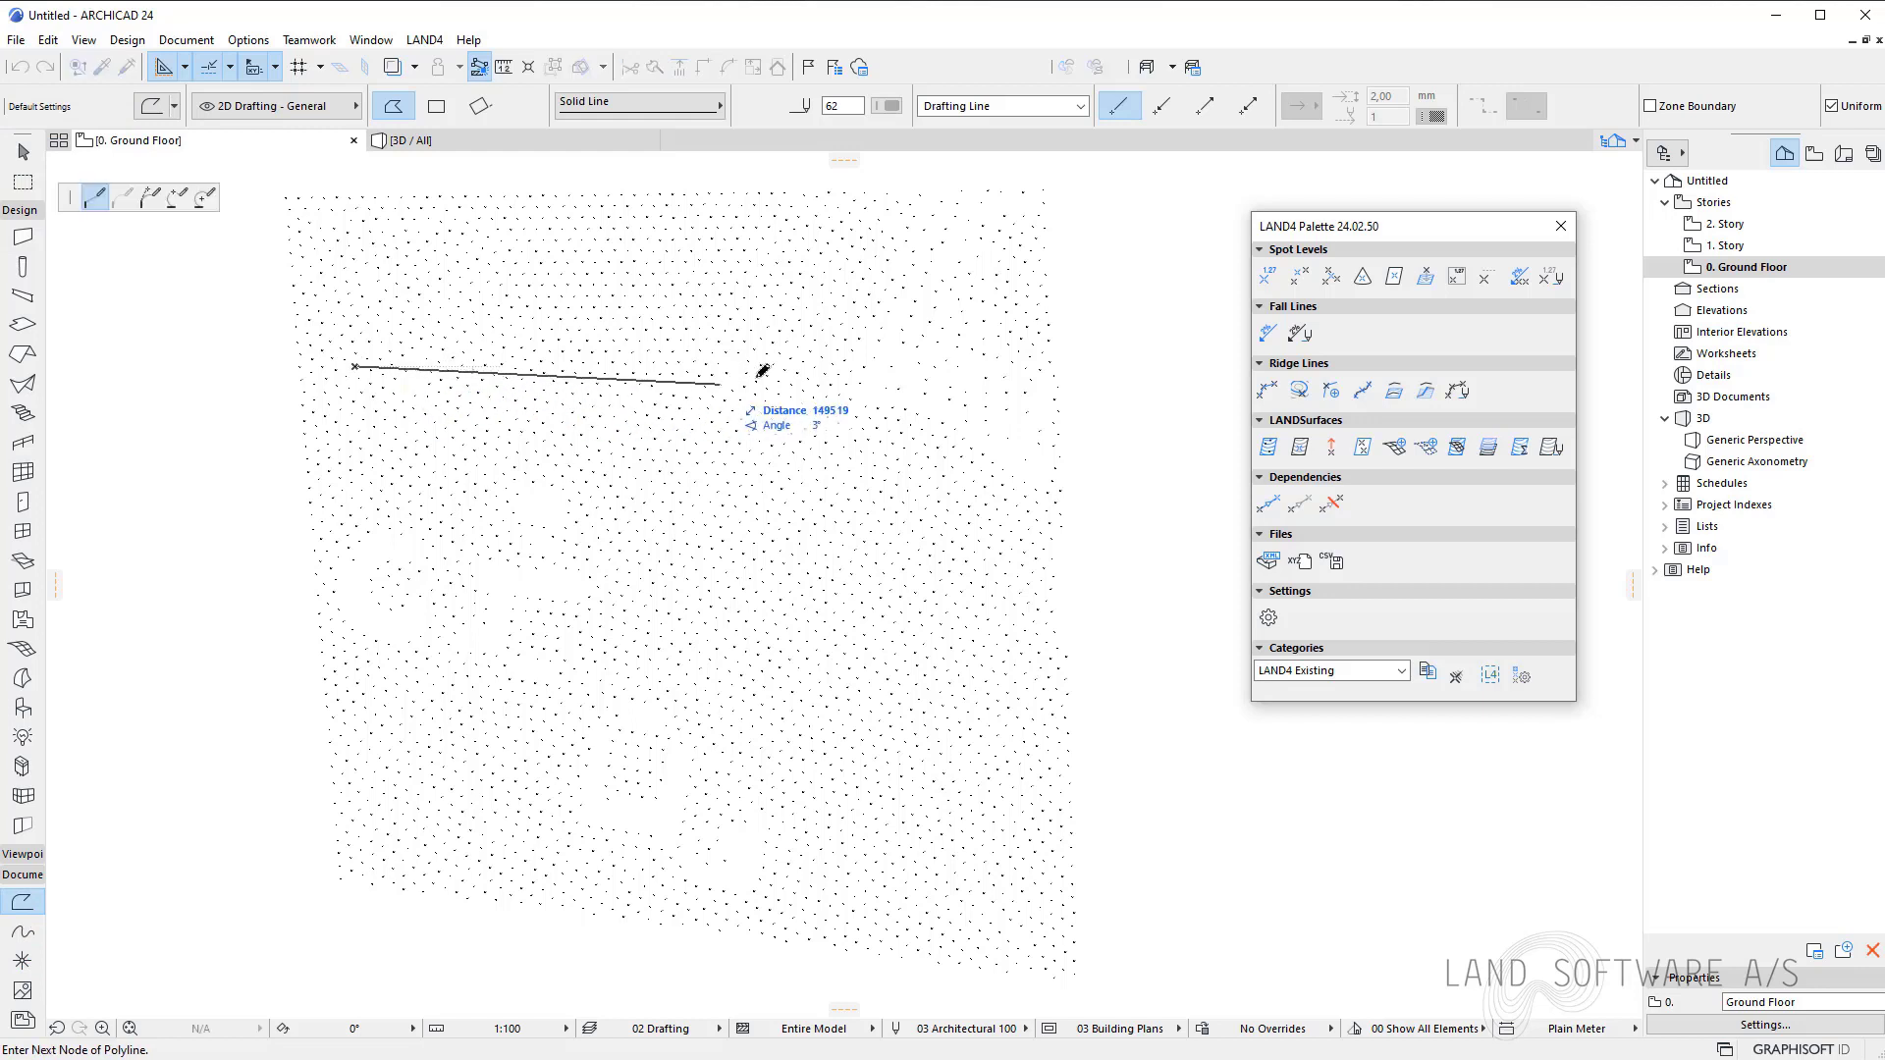
left_click(732, 391)
left_click(793, 906)
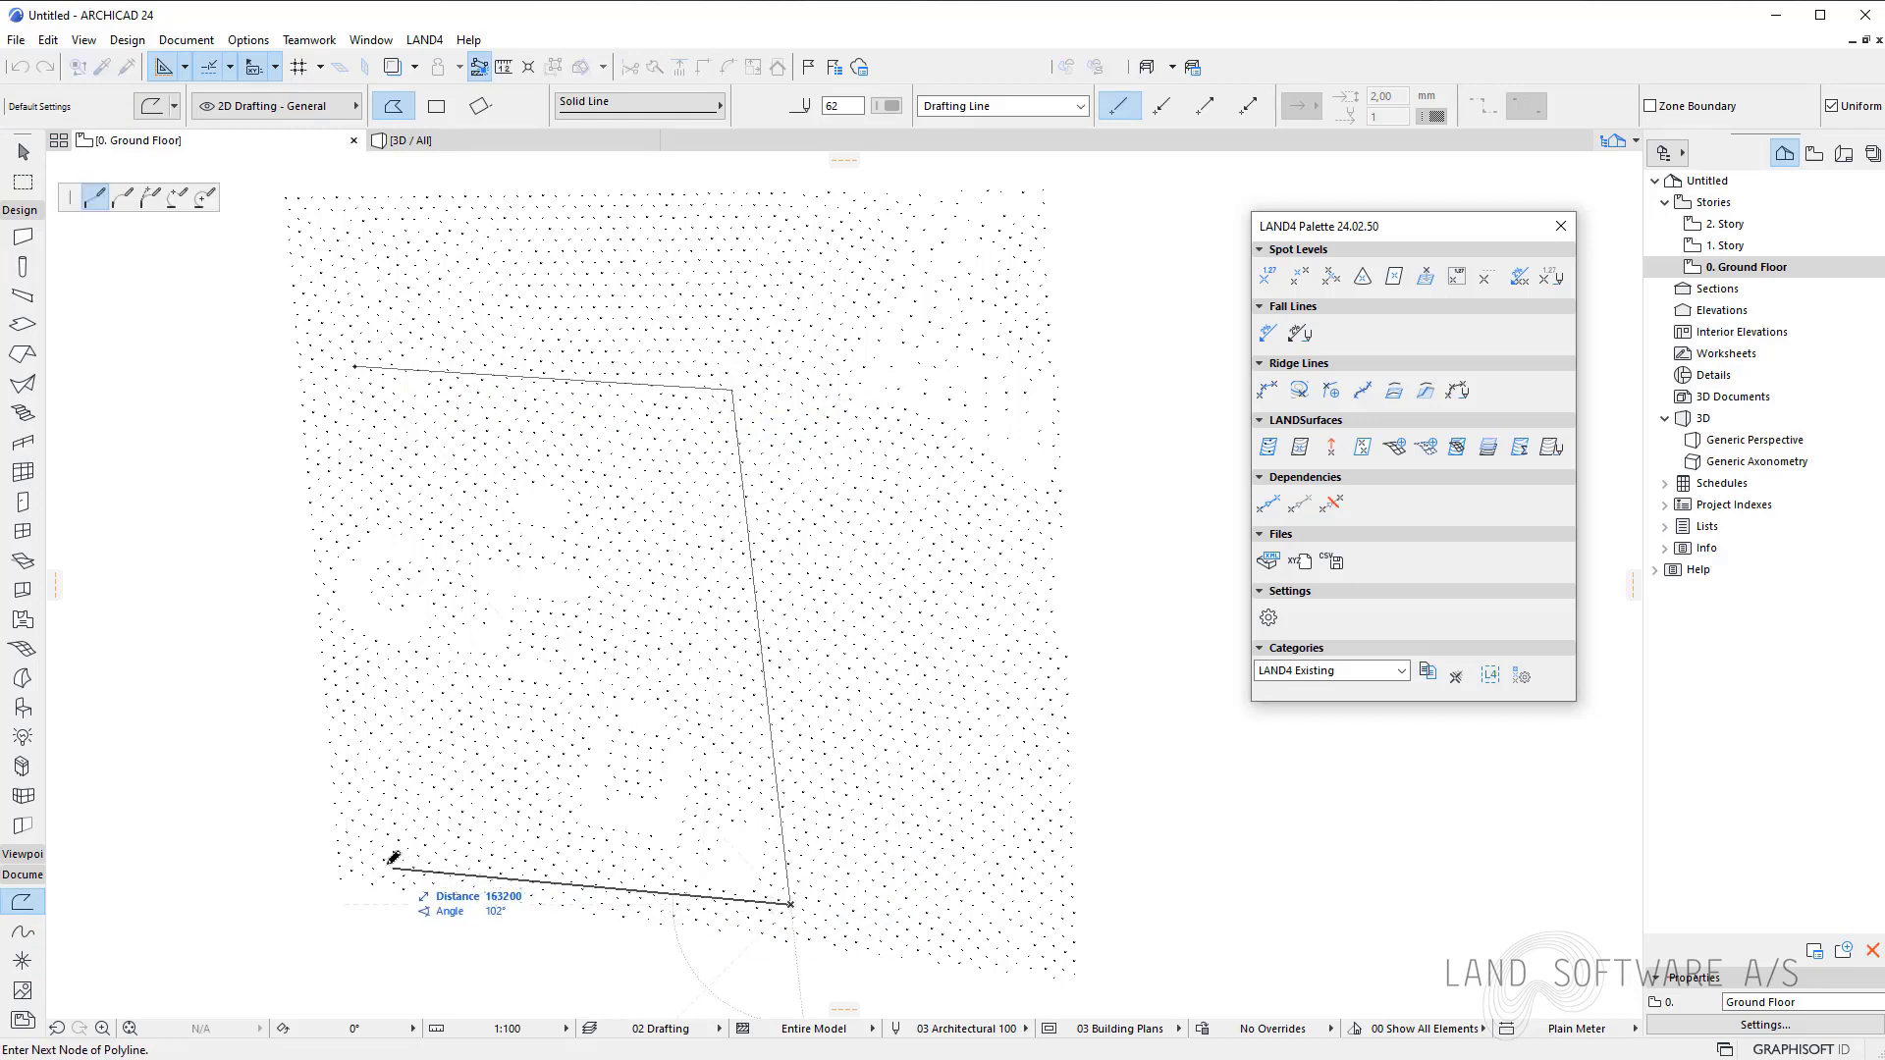
left_click(361, 849)
left_click(355, 362)
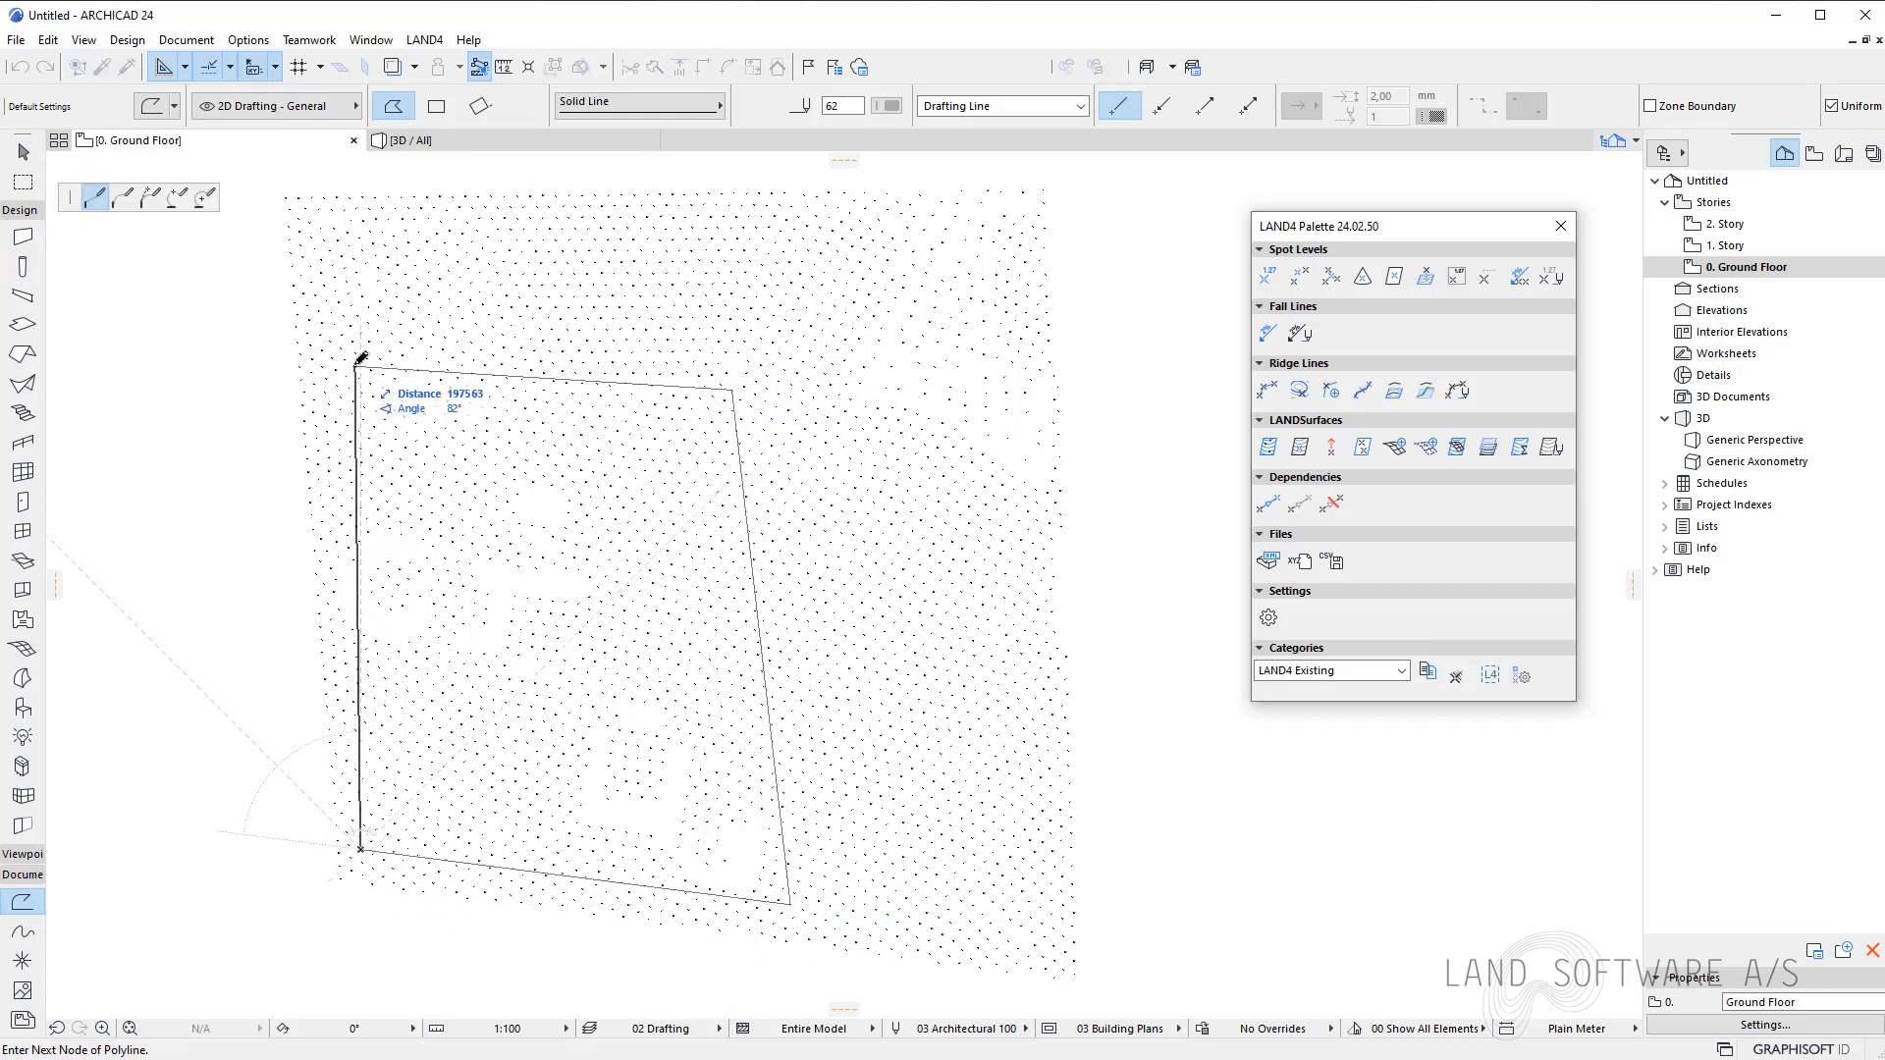
key("Escape")
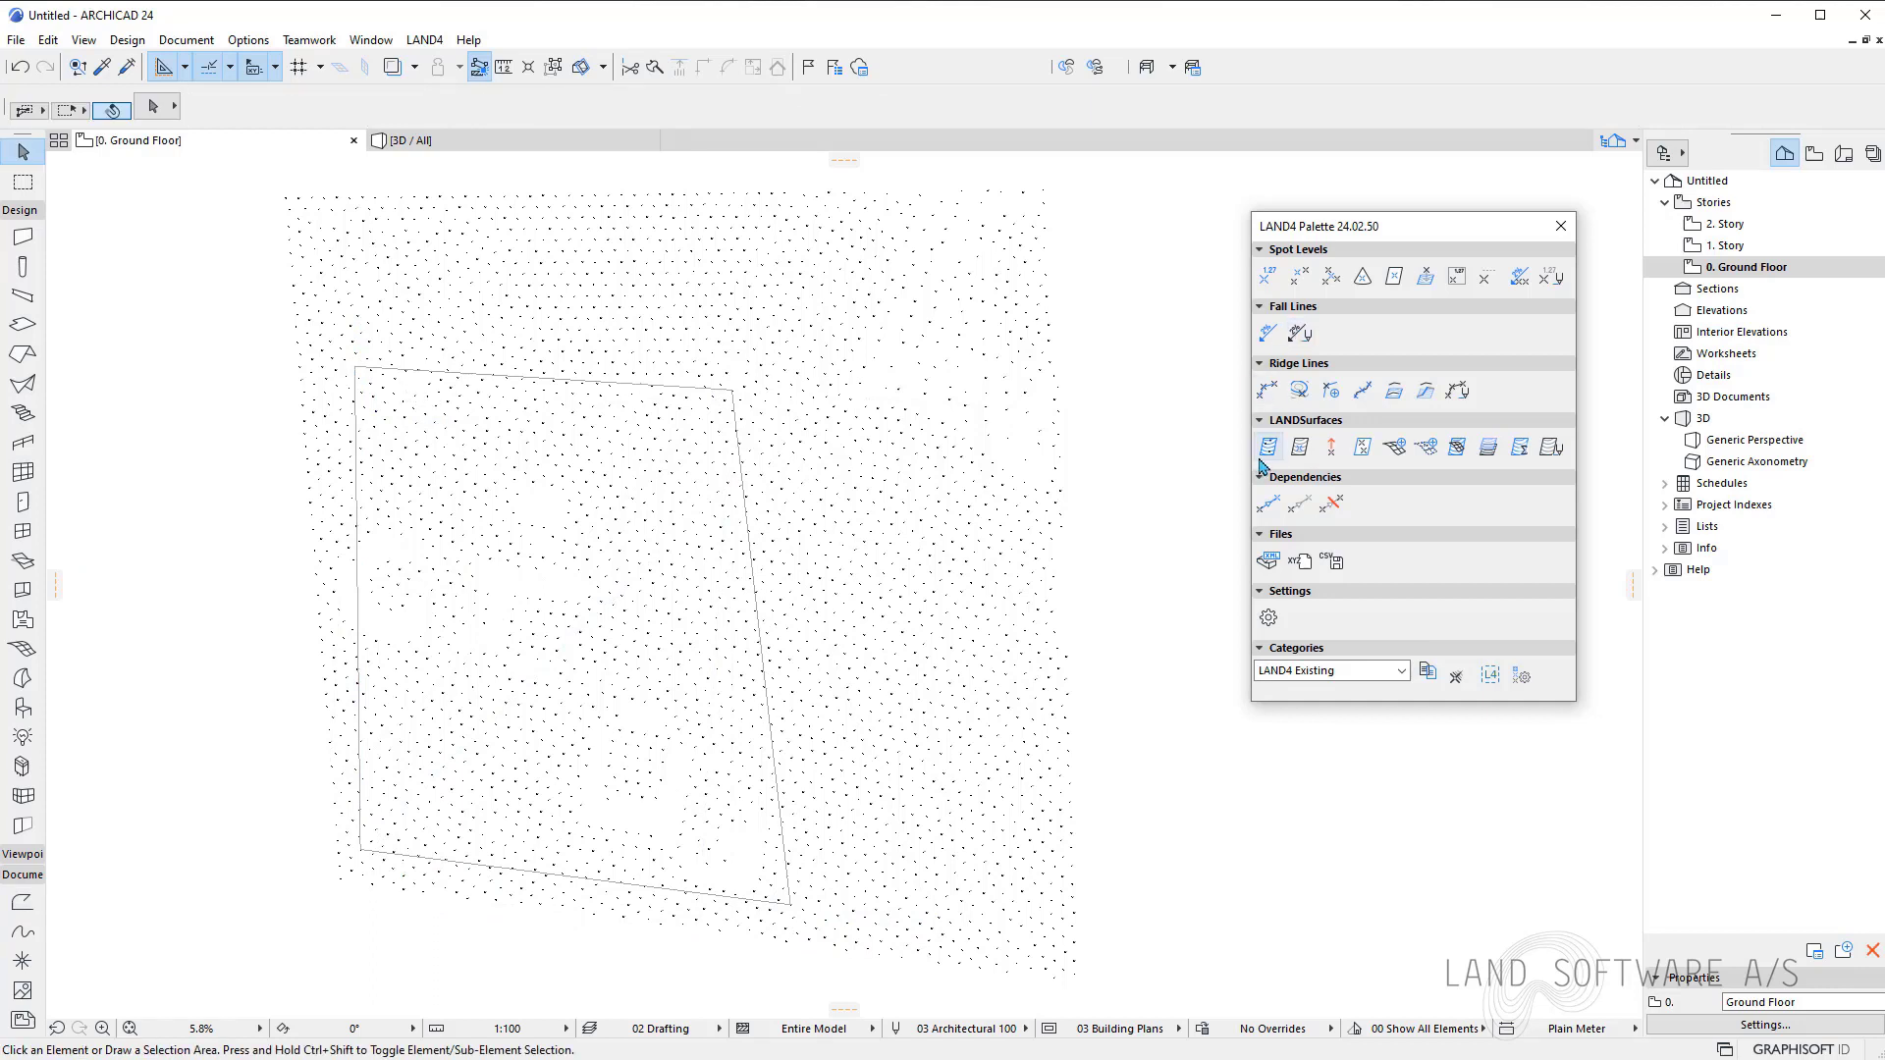
Create a LANDSurface from the spot levels enclosed by the polyline boundary.
left_click(1268, 447)
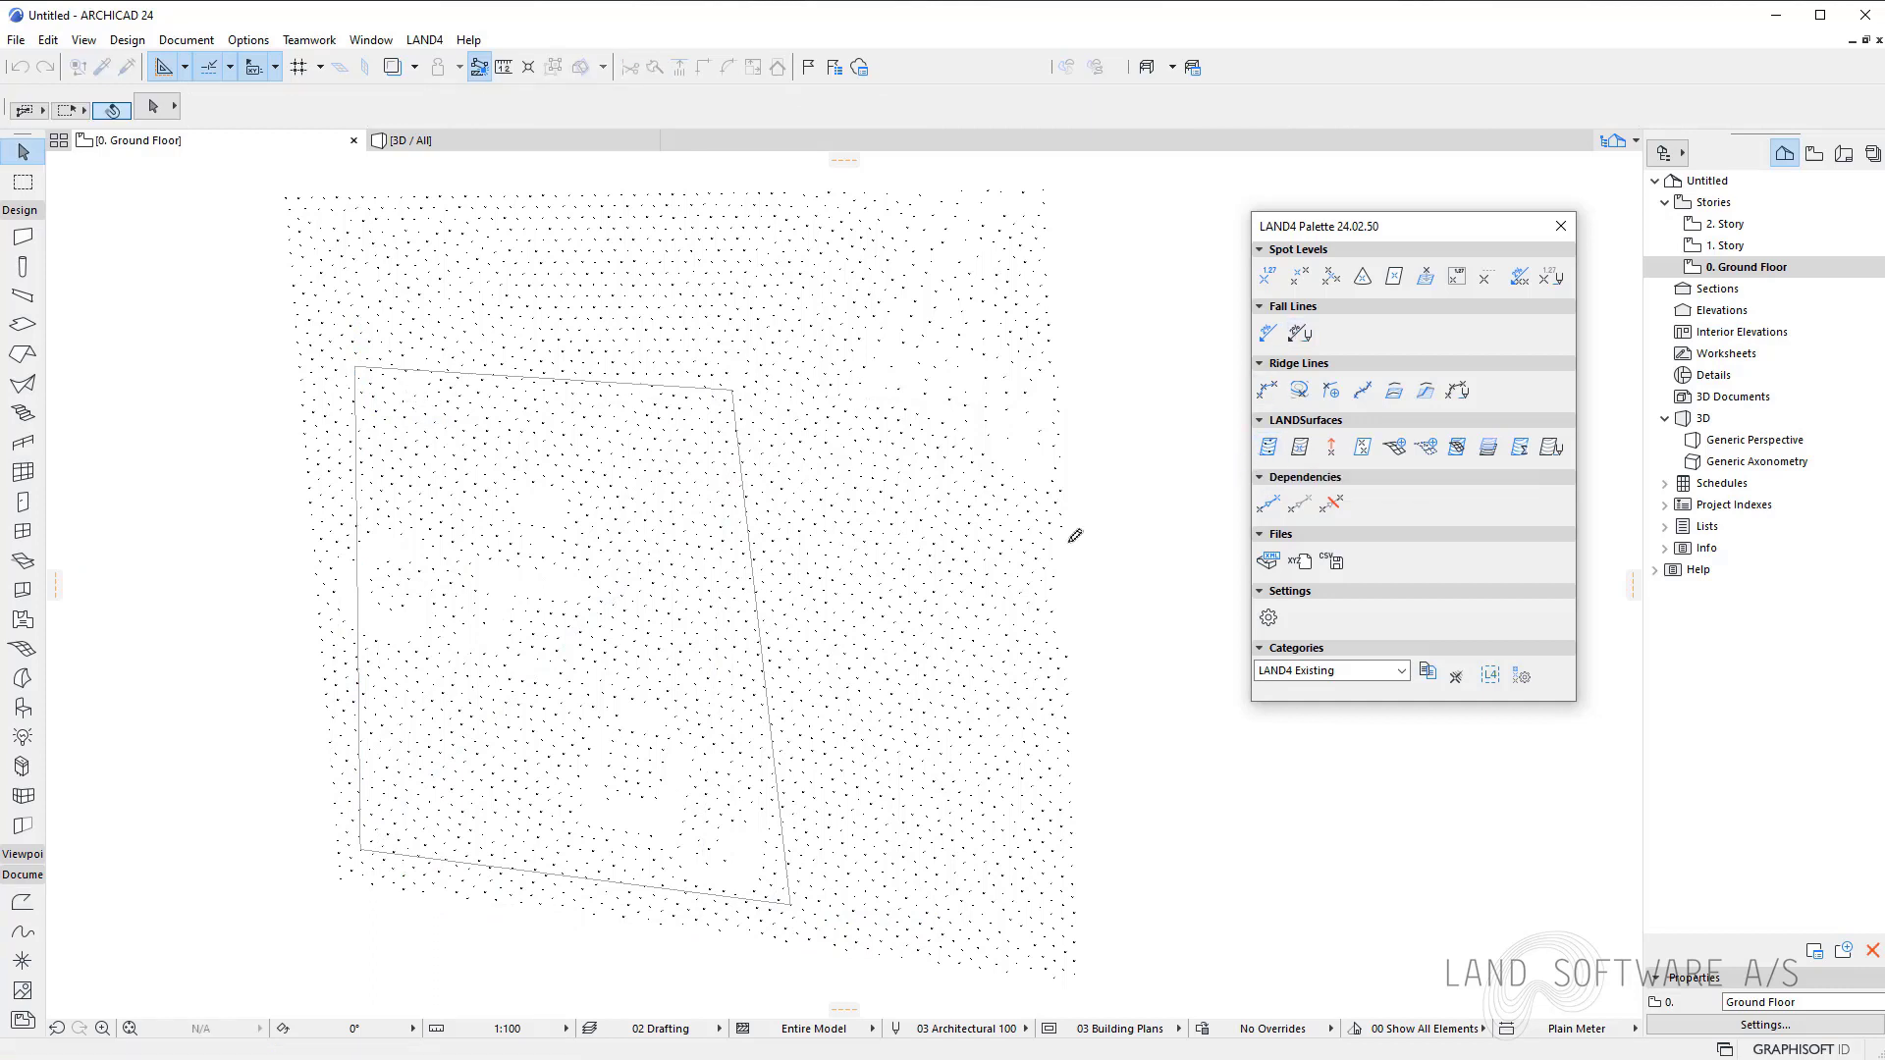
left_click(545, 577)
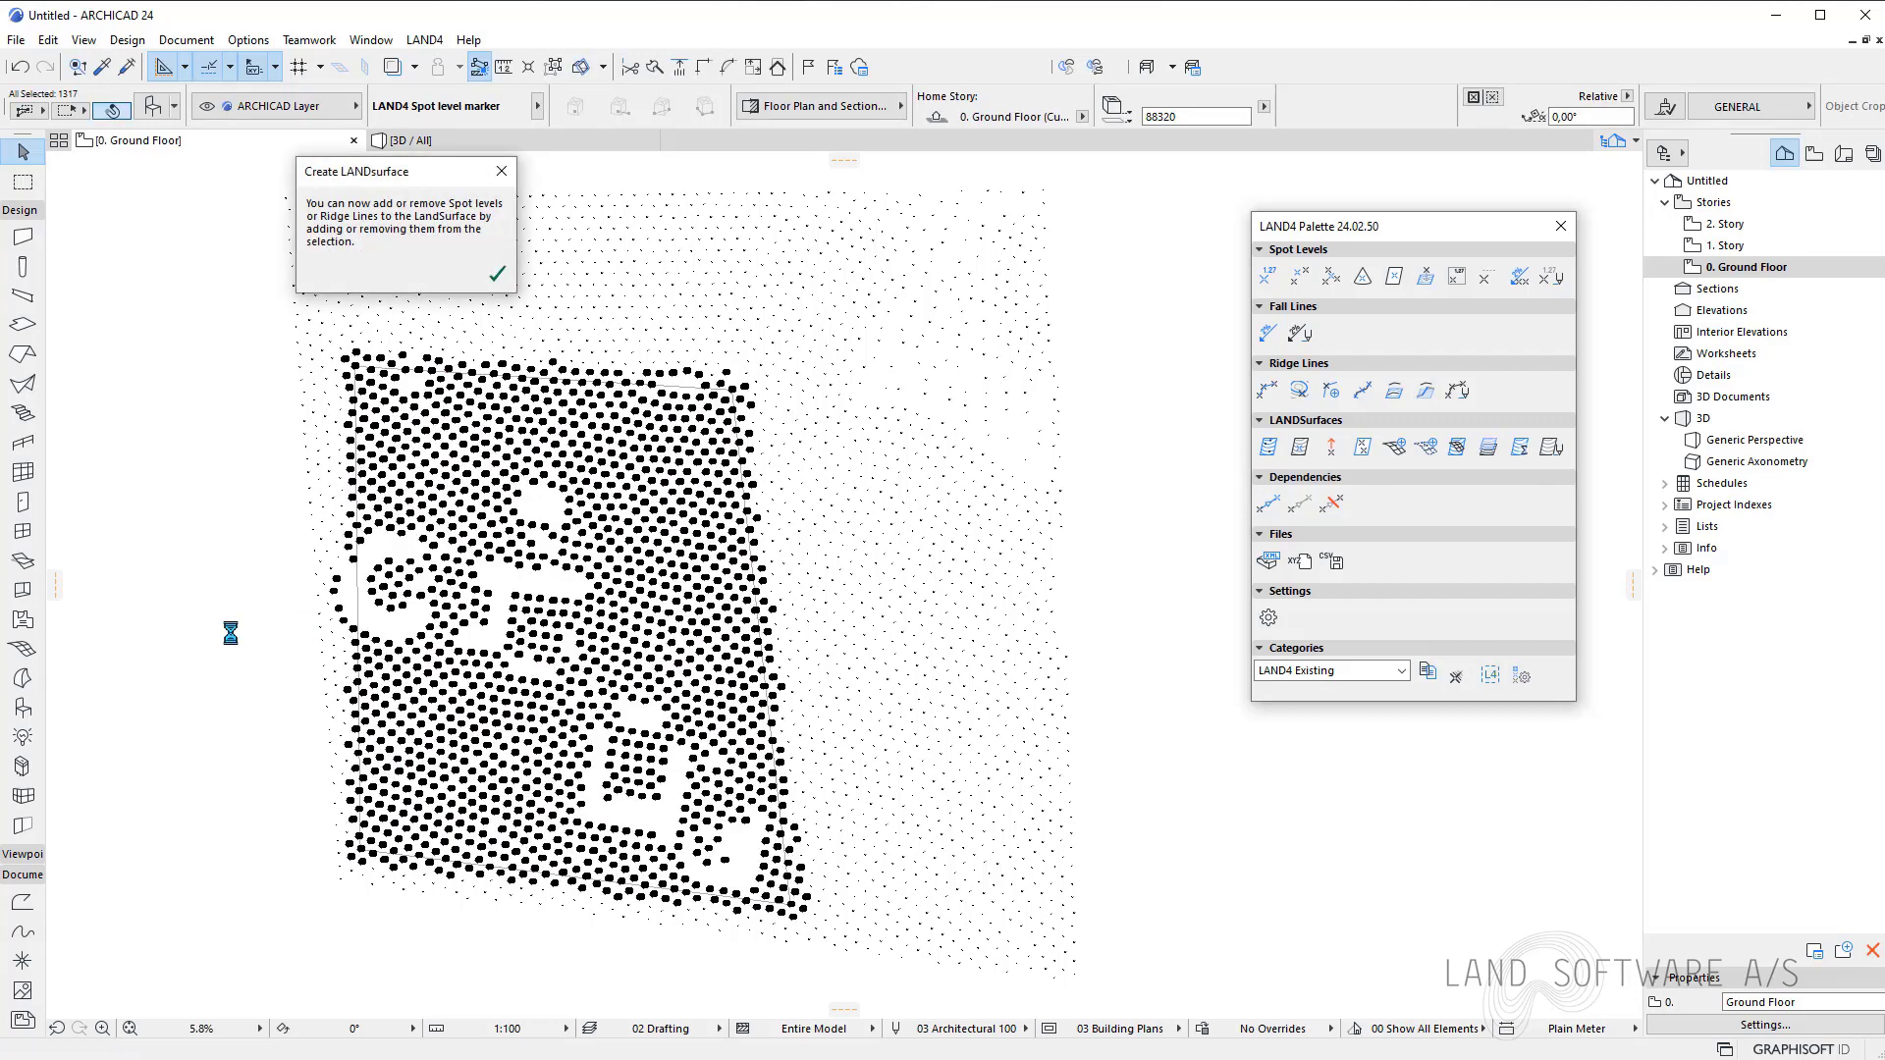
left_click(499, 279)
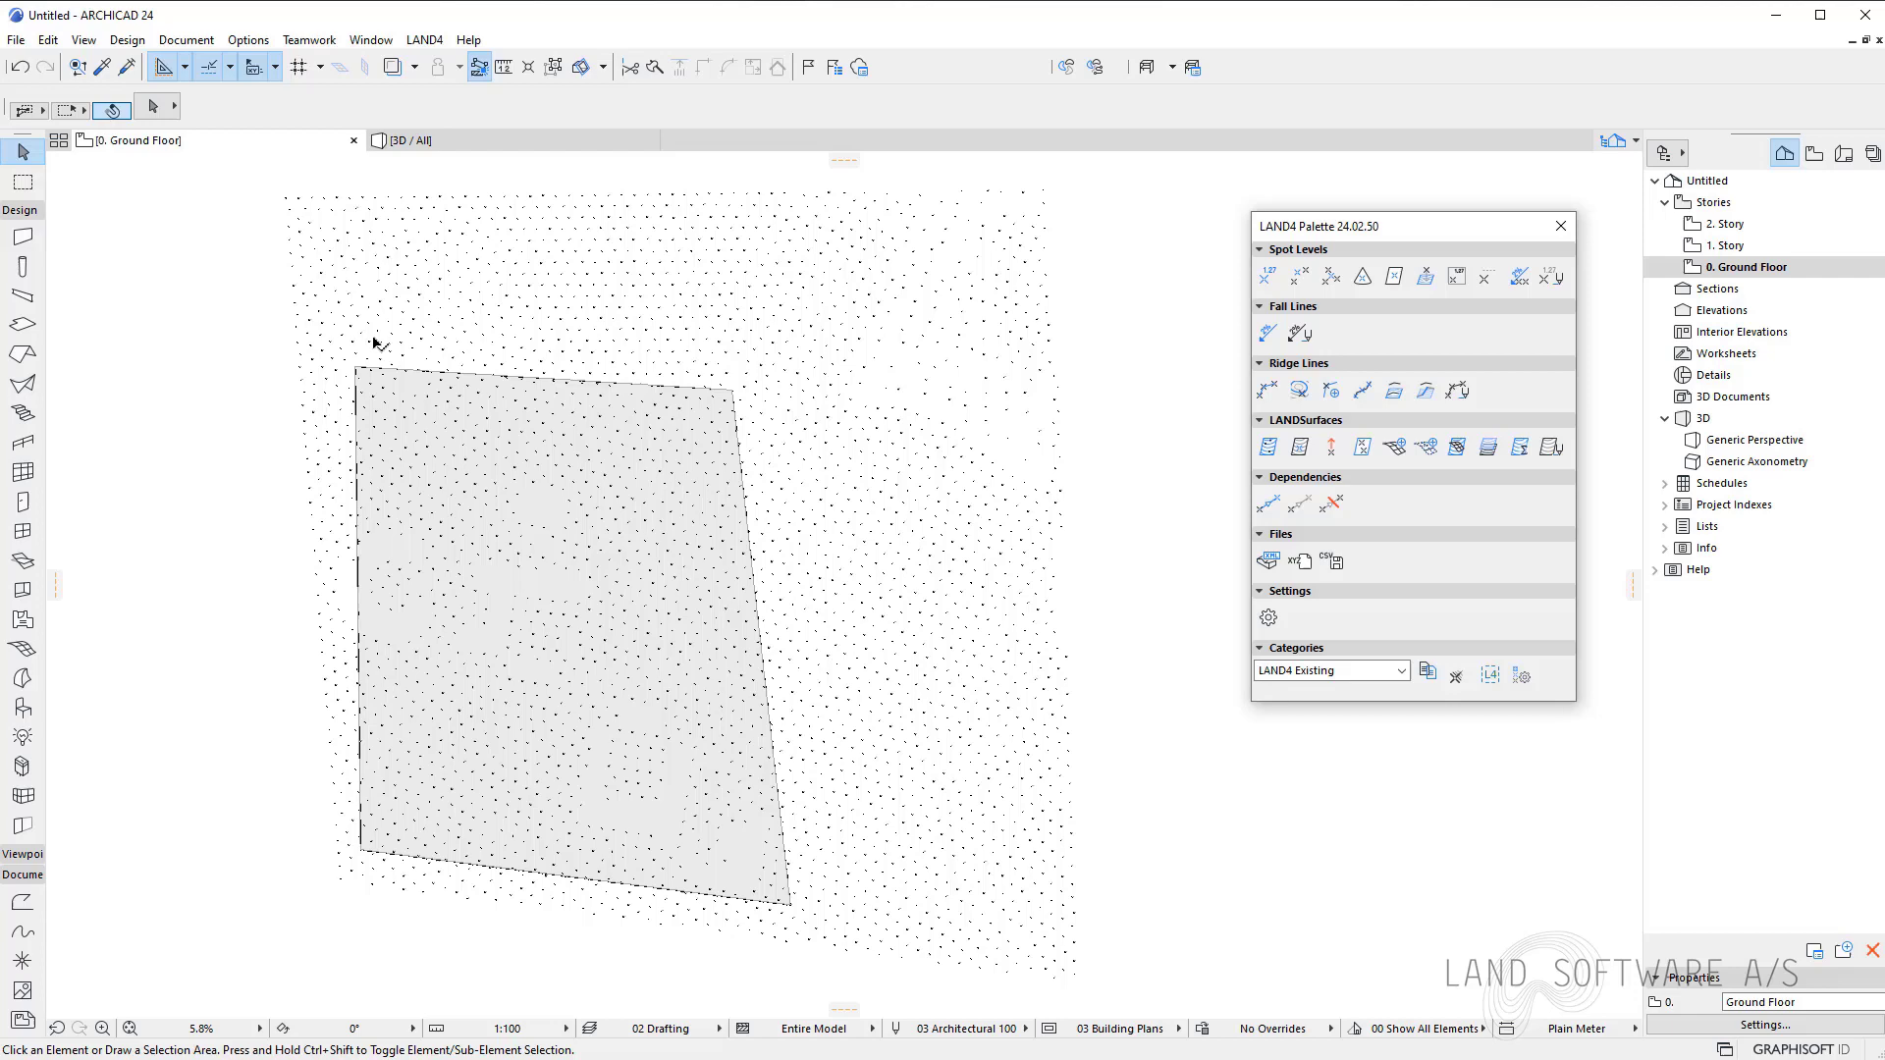
left_click(491, 141)
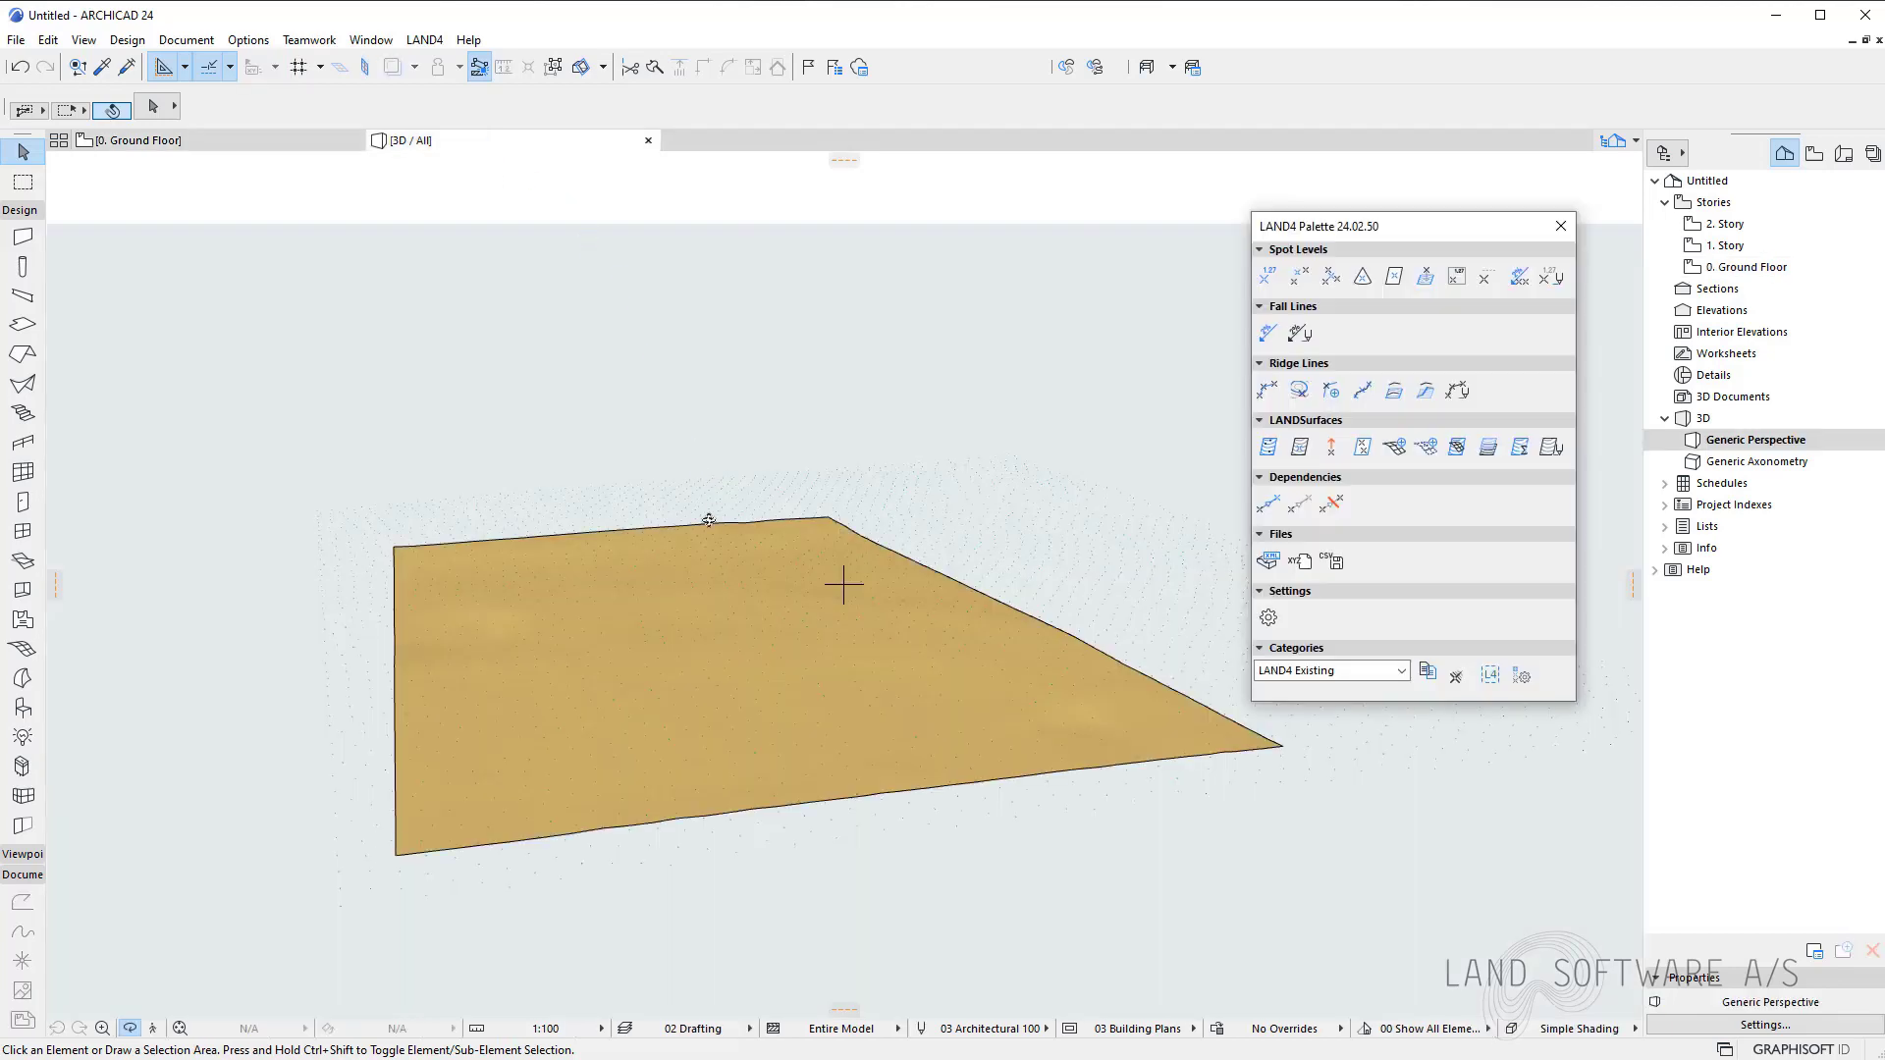
Orbit the terrain in 3D, check its red contours in plan, then re-orbit.
mouse_move(571, 679)
middle_mouse_down("shift")
mouse_move(1068, 688)
mouse_move(800, 717)
mouse_move(847, 581)
middle_mouse_up("shift")
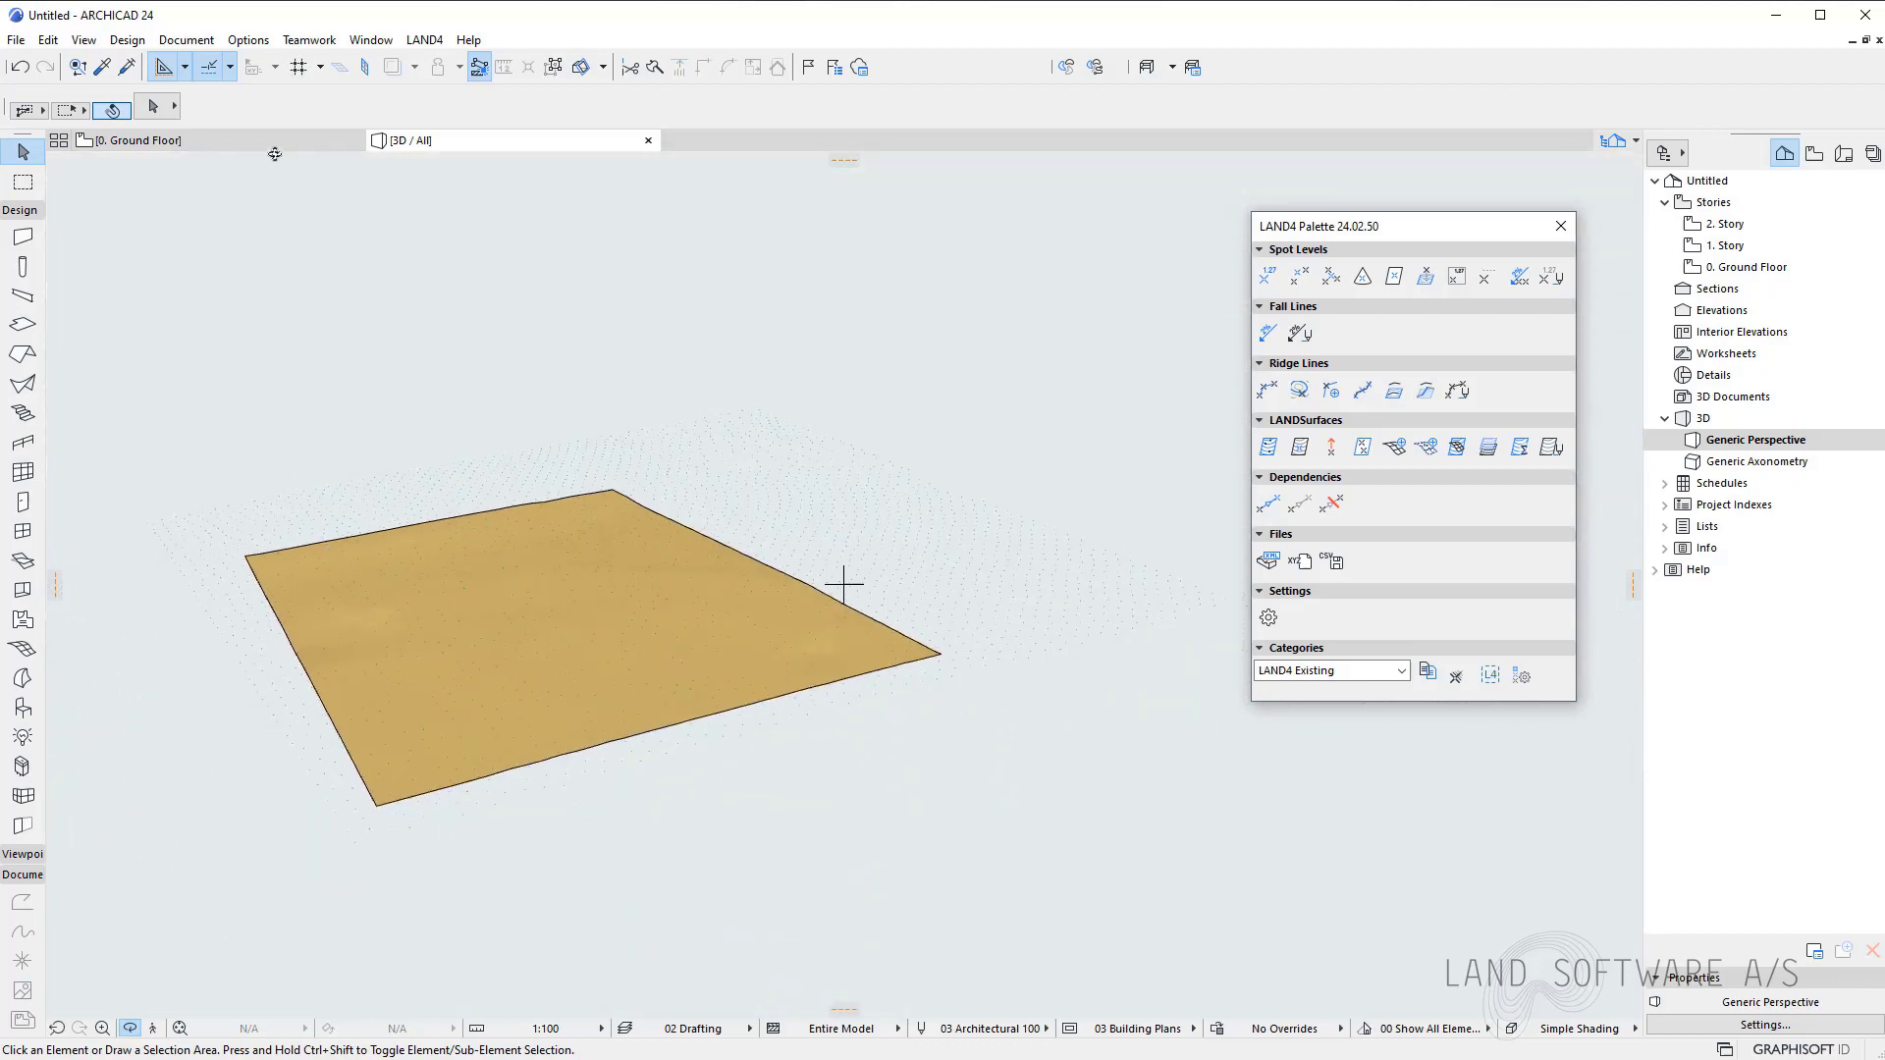
left_click(221, 141)
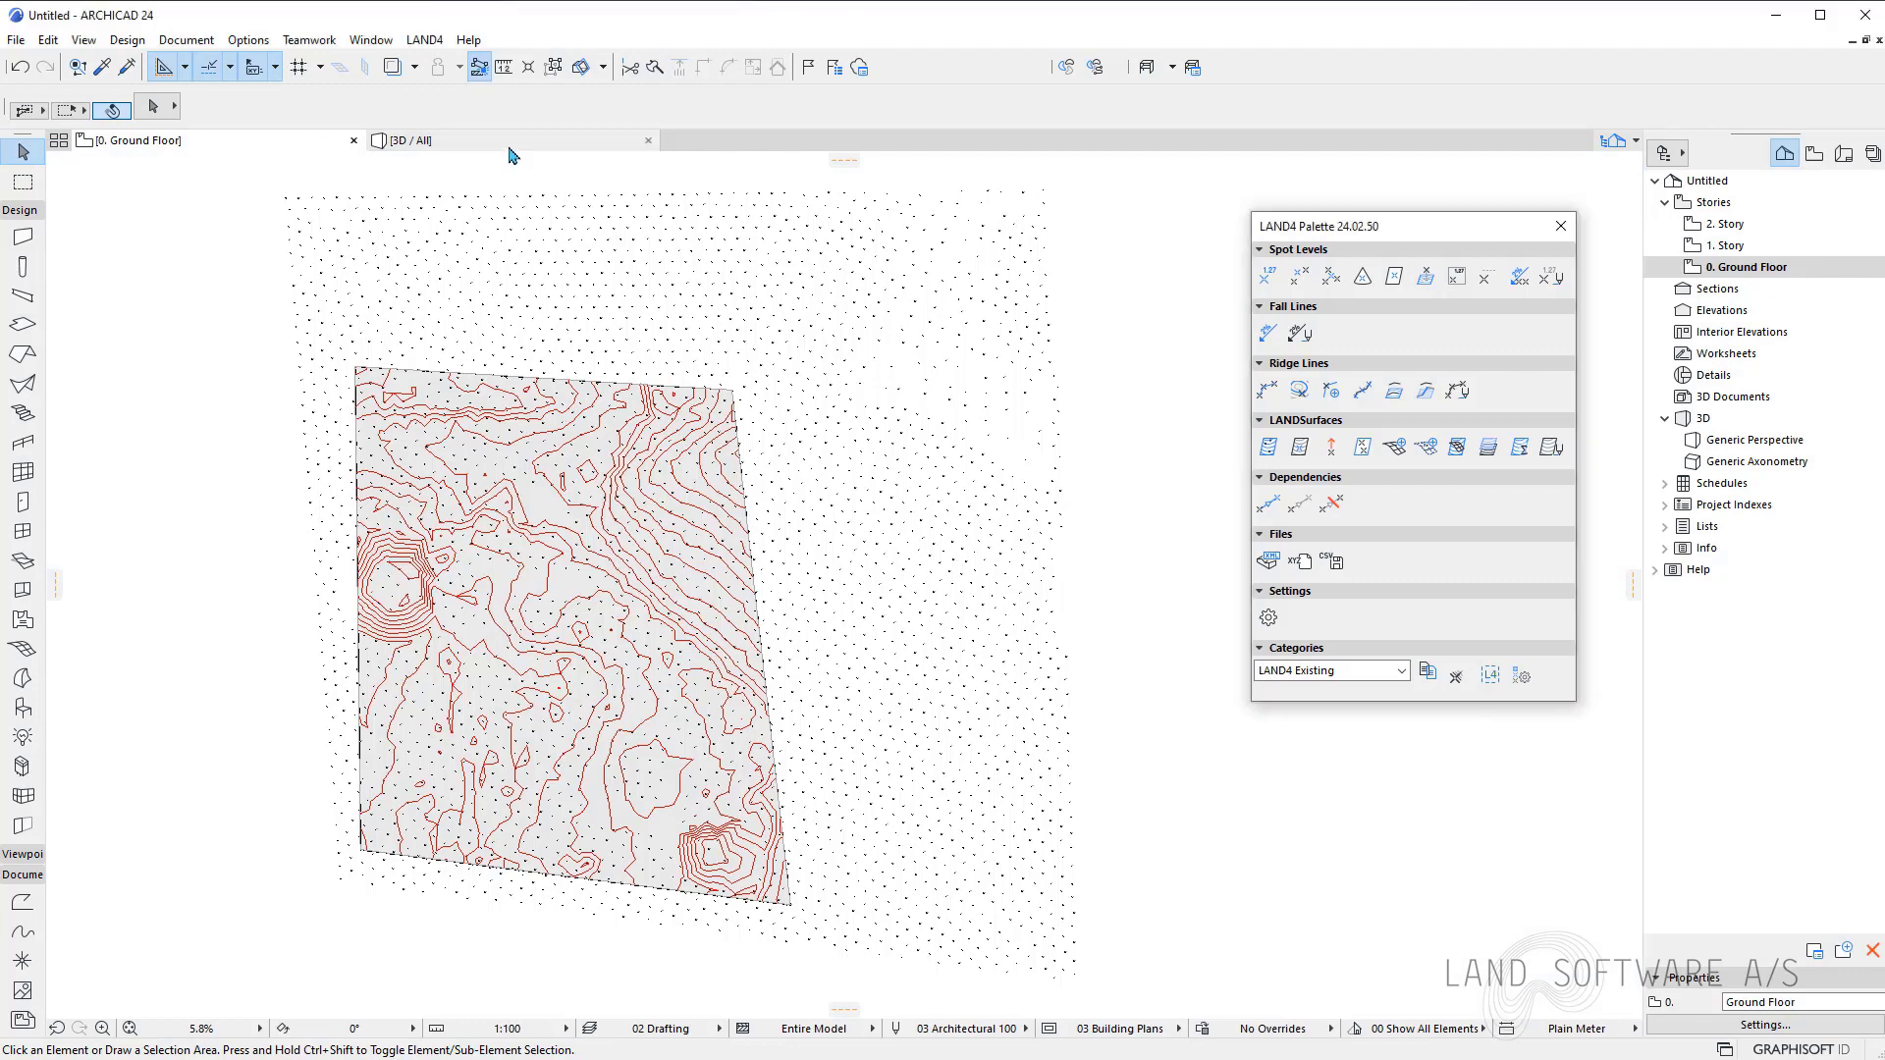
left_click(441, 140)
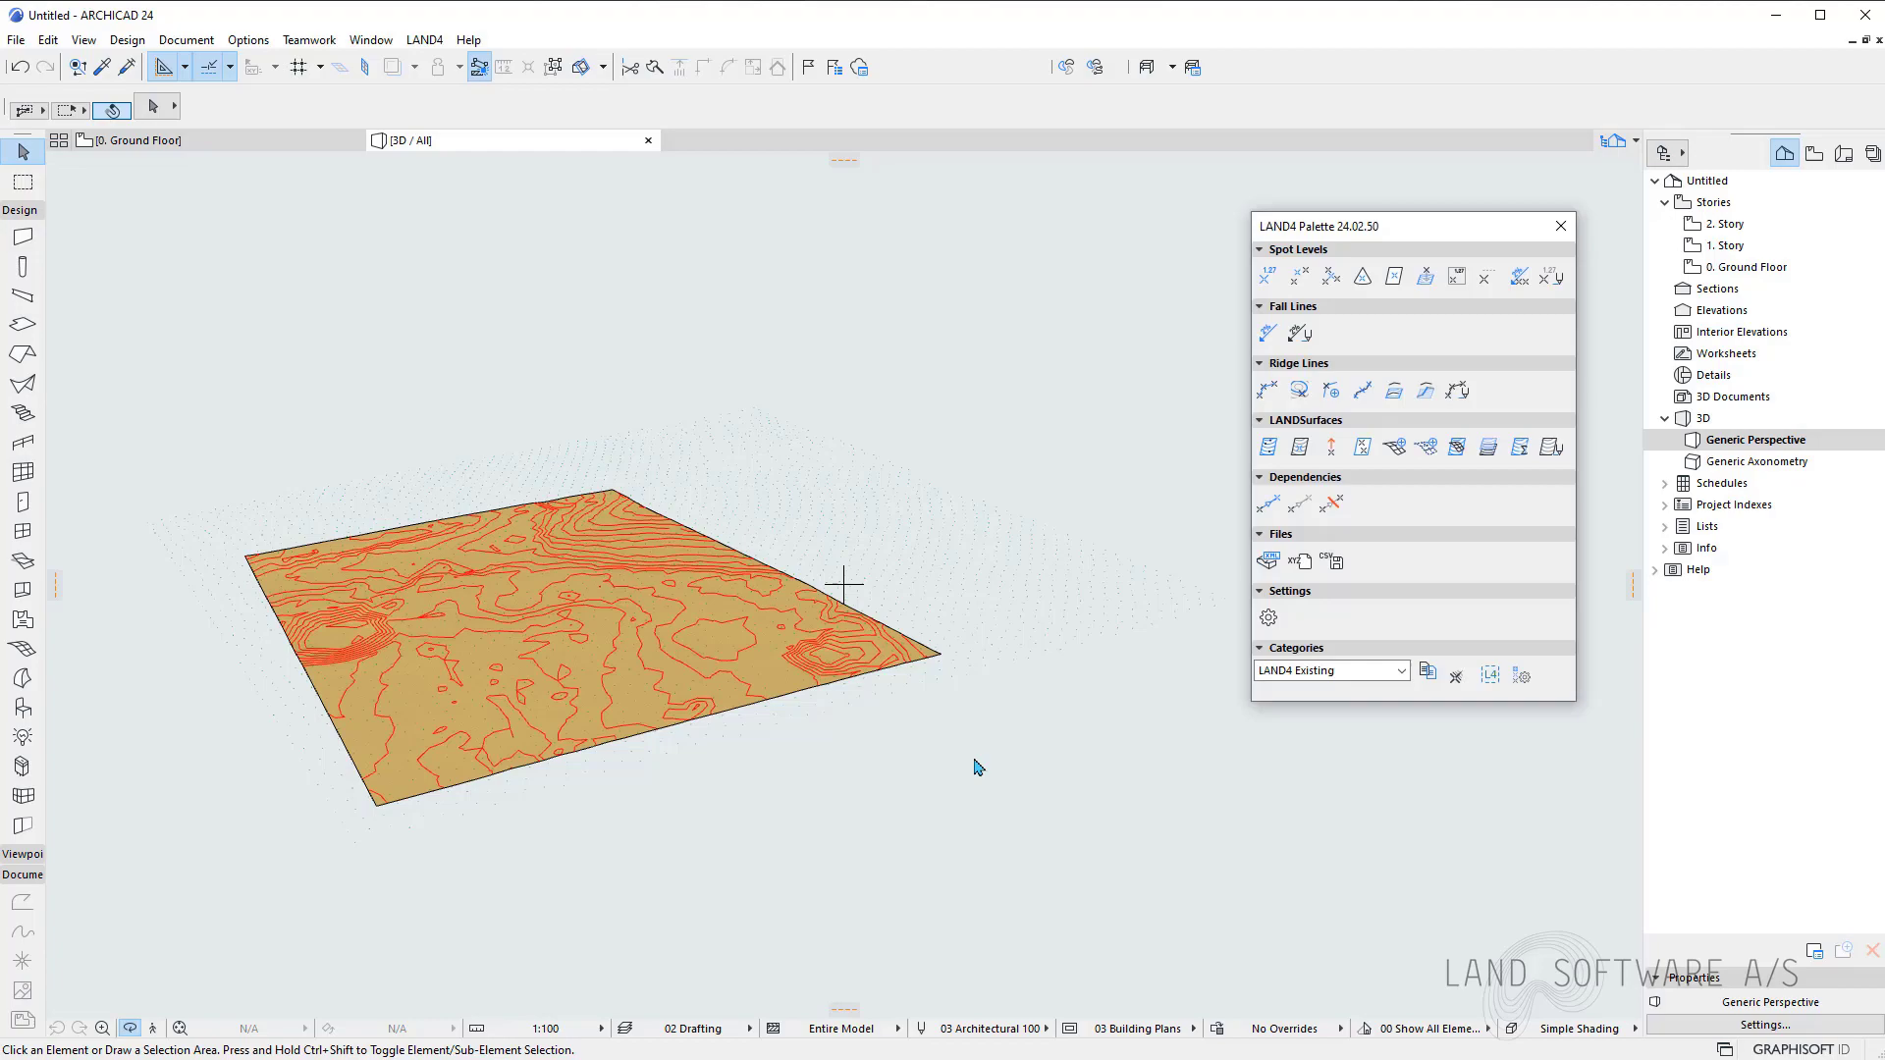
scroll(440, 685, "up", 3)
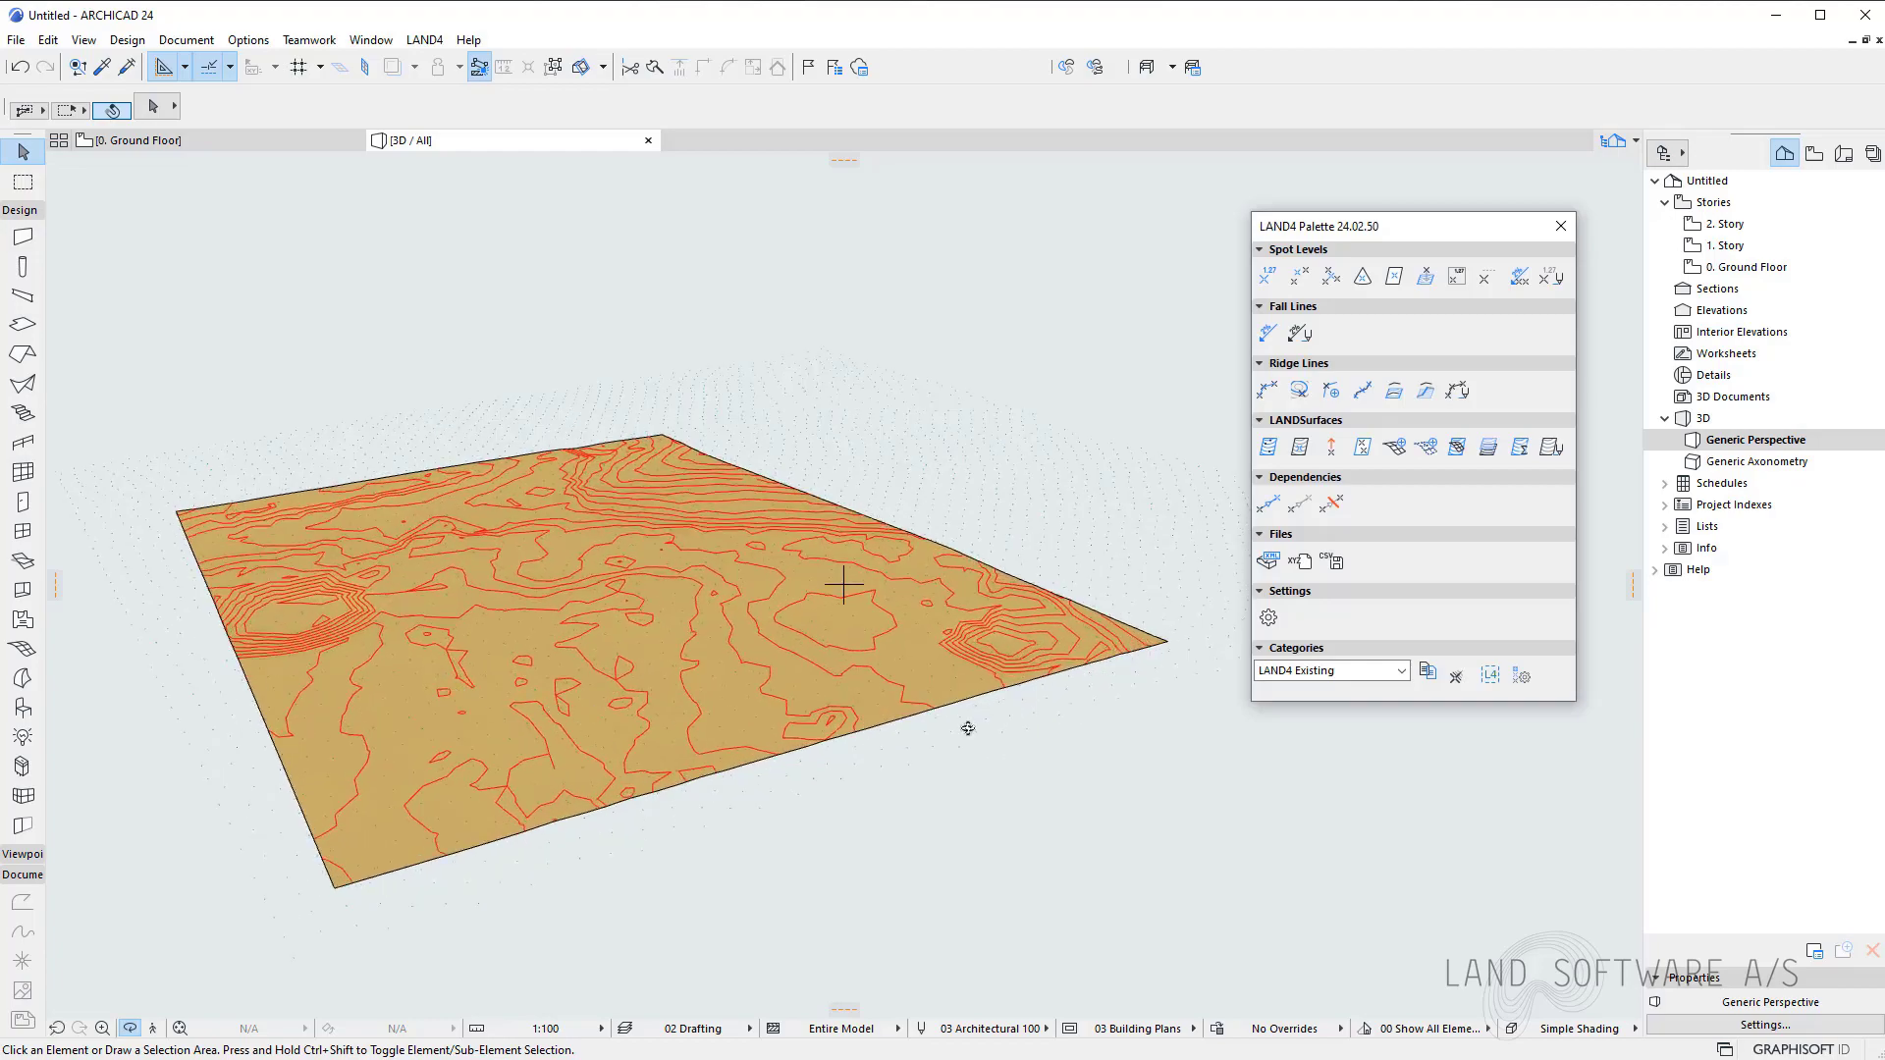
mouse_move(913, 736)
middle_mouse_down("shift")
mouse_move(831, 712)
mouse_move(1017, 694)
mouse_move(990, 816)
middle_mouse_up("shift")
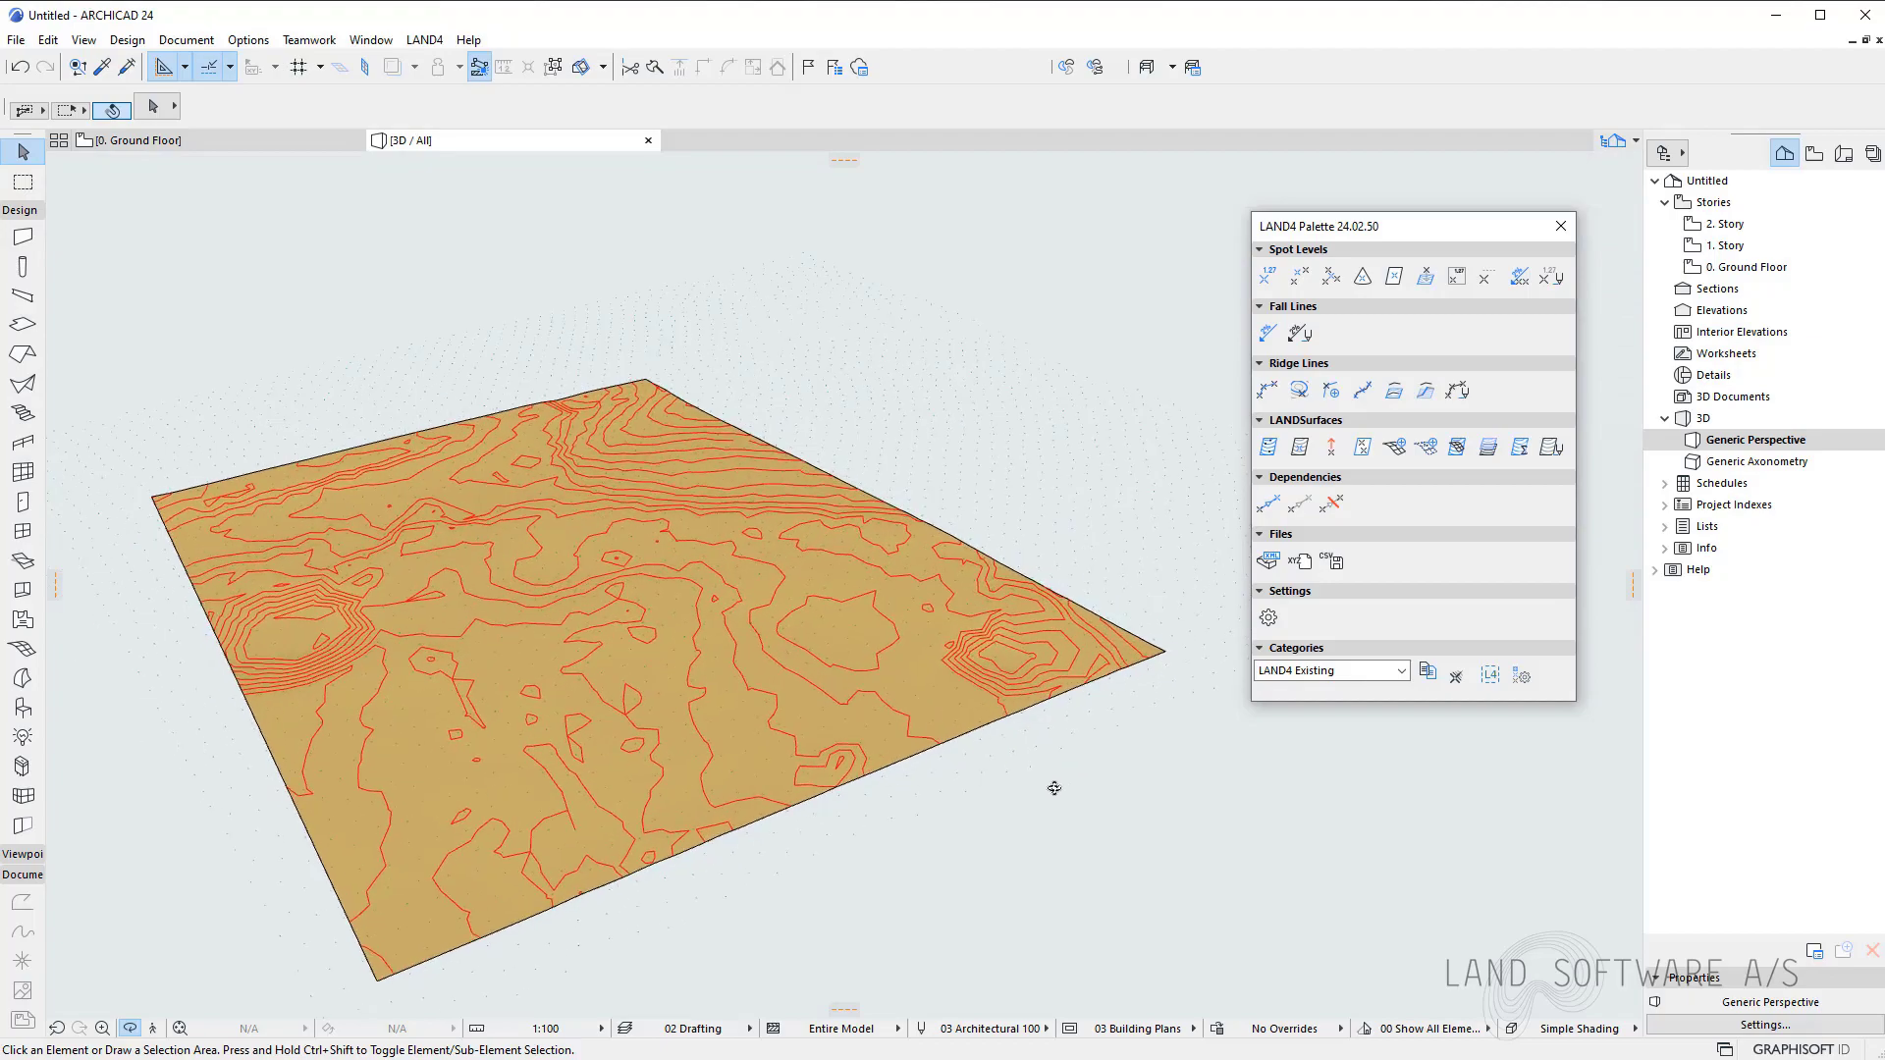